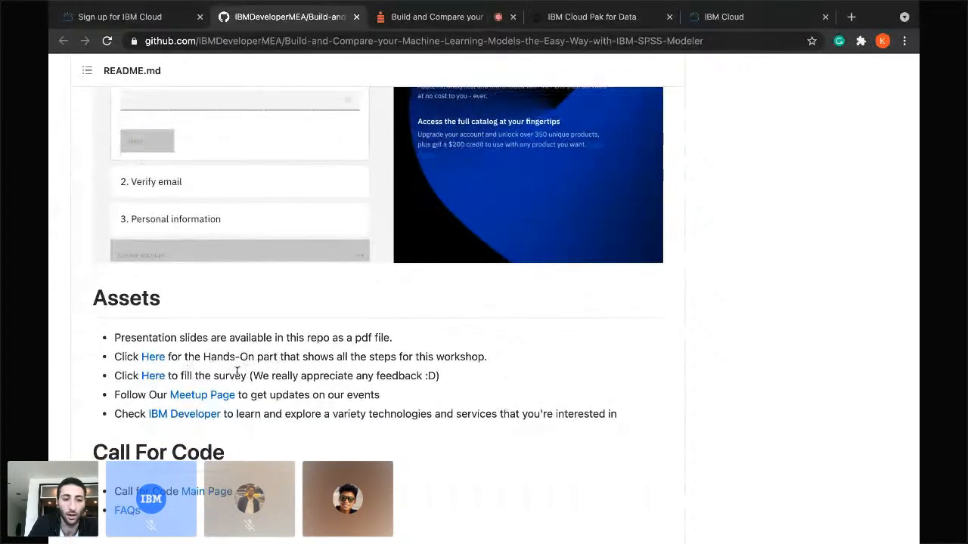
# - Open the workshop's Hands-On link from the README's Assets section in a new tab and skim the SPSS Modeler tutorial's steps
pyautogui.rightClick(156, 359)
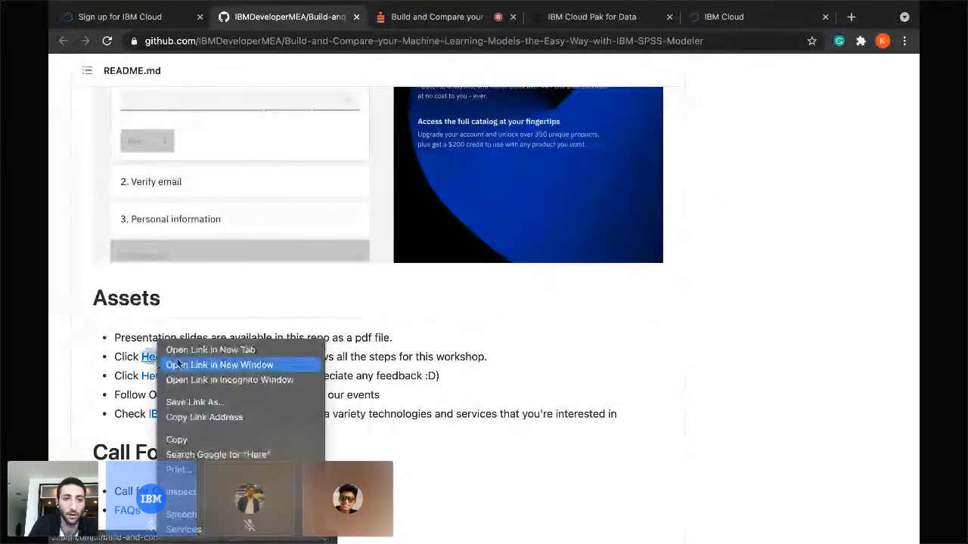
pyautogui.click(180, 349)
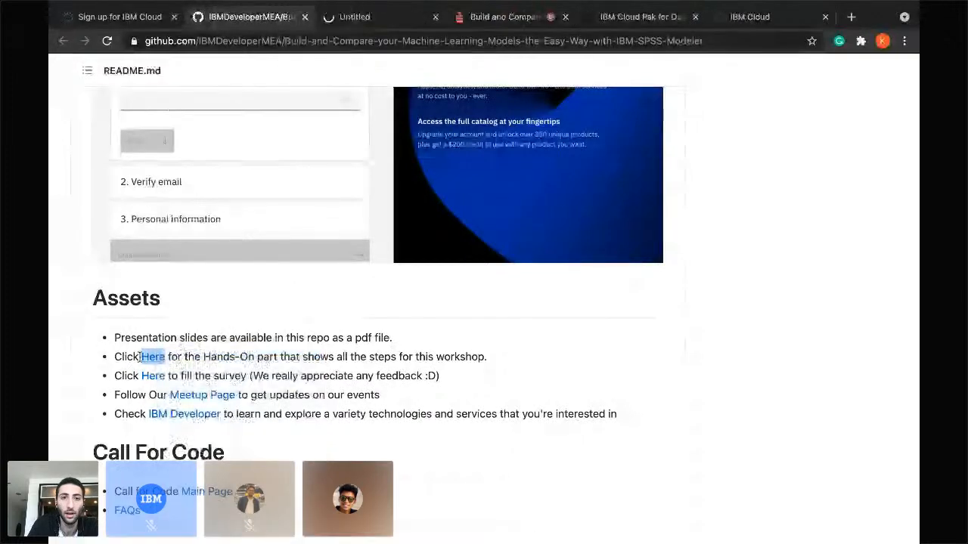
pyautogui.click(367, 19)
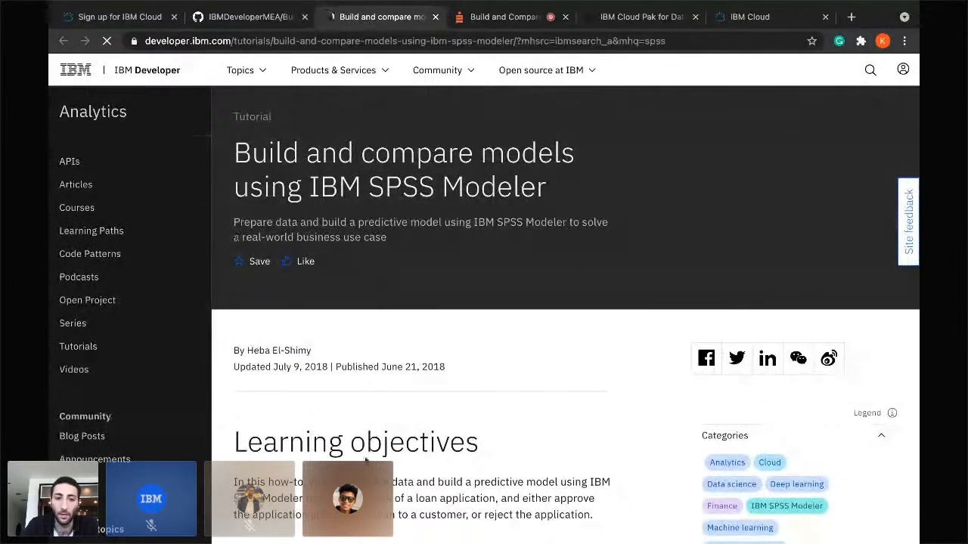
pyautogui.scroll(-5, 364, 456)
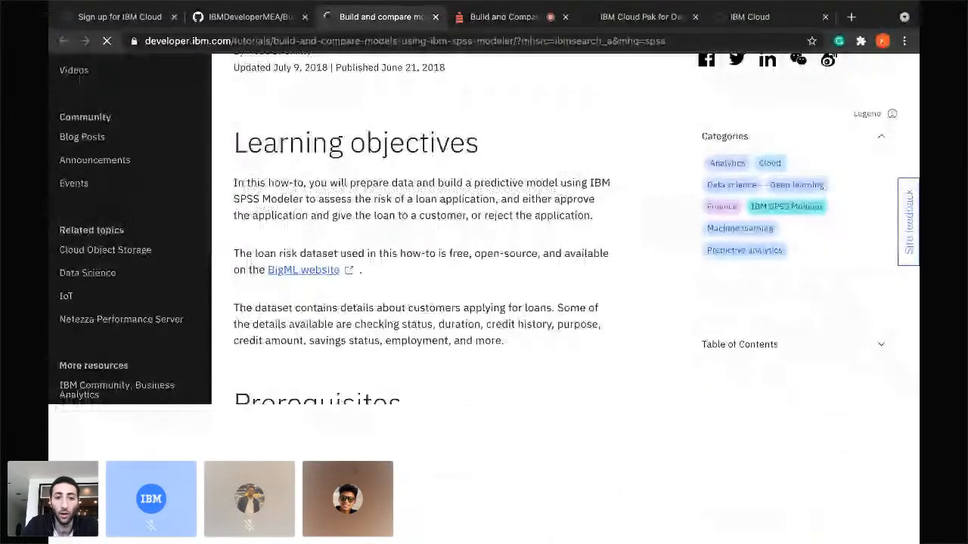
pyautogui.scroll(-15, 423, 302)
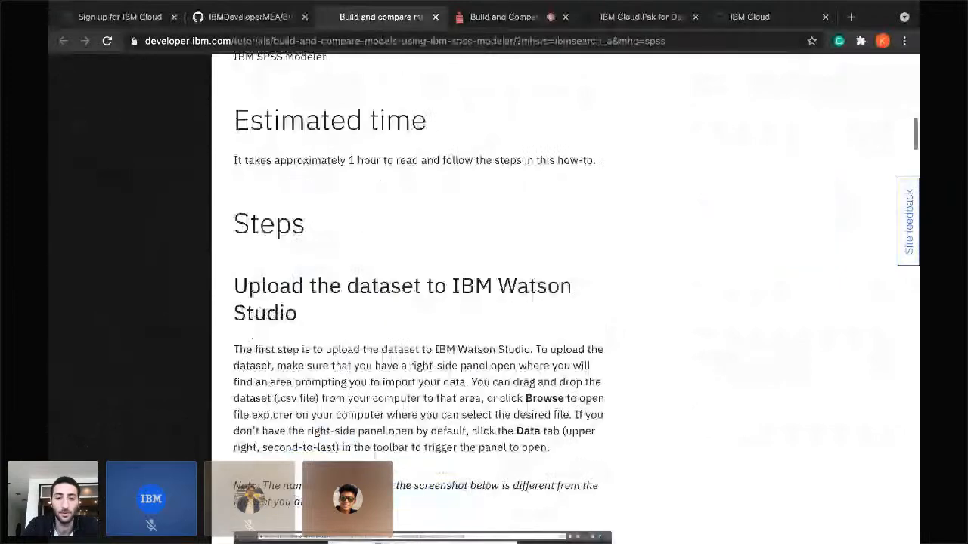
pyautogui.scroll(-15, 355, 456)
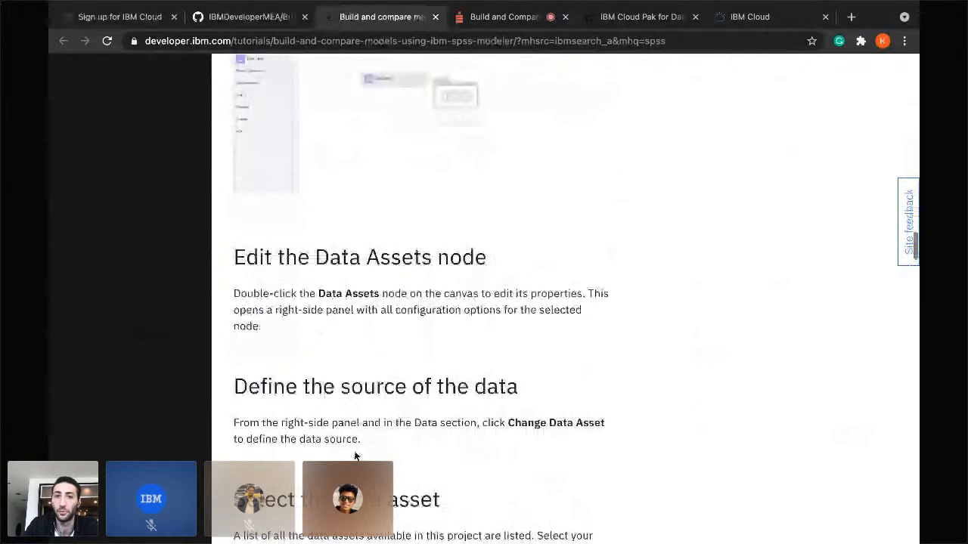
pyautogui.scroll(20, 355, 456)
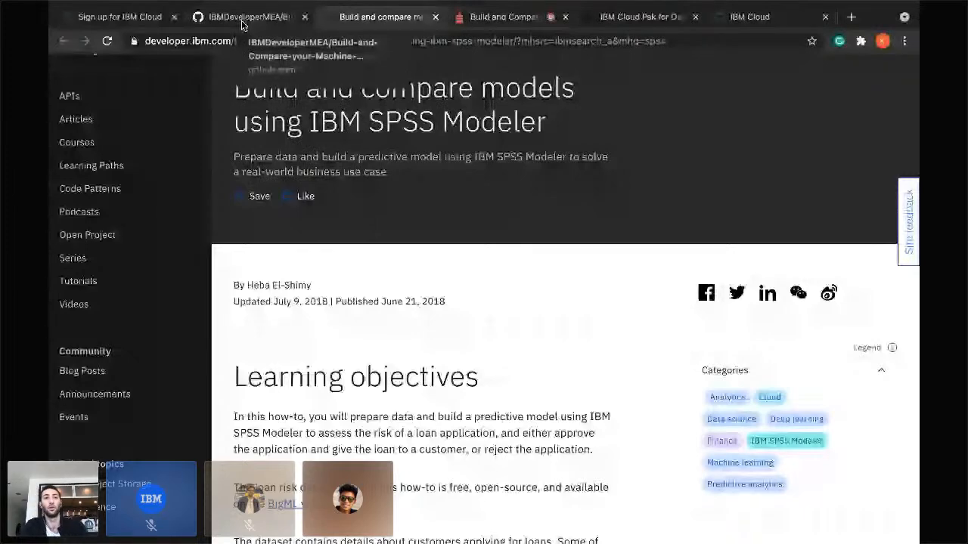
# - Switch to the IBM Cloud dashboard, start creating a resource, search the catalog for "watson studio" and open the Watson Studio service page
pyautogui.hotkey('ctrl', 'Right')
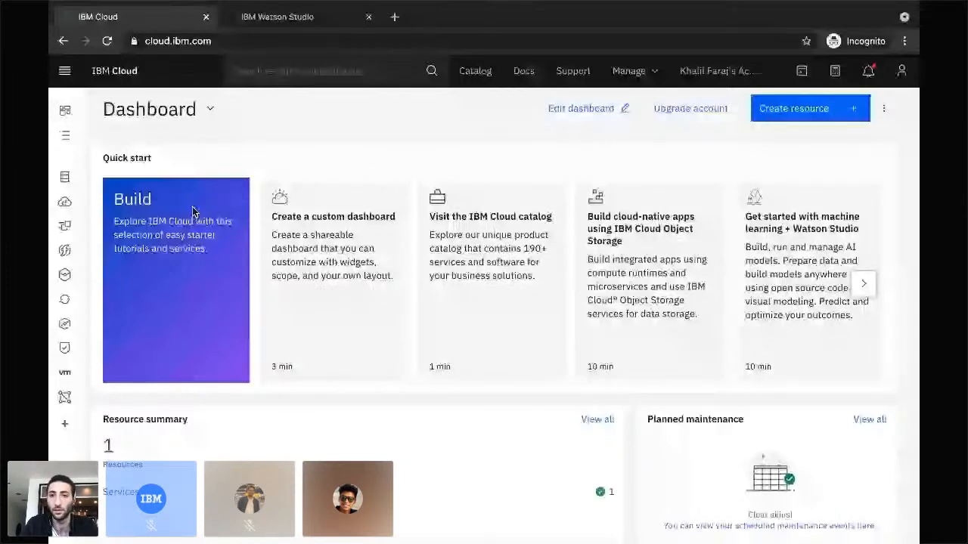
pyautogui.press('super+equal')
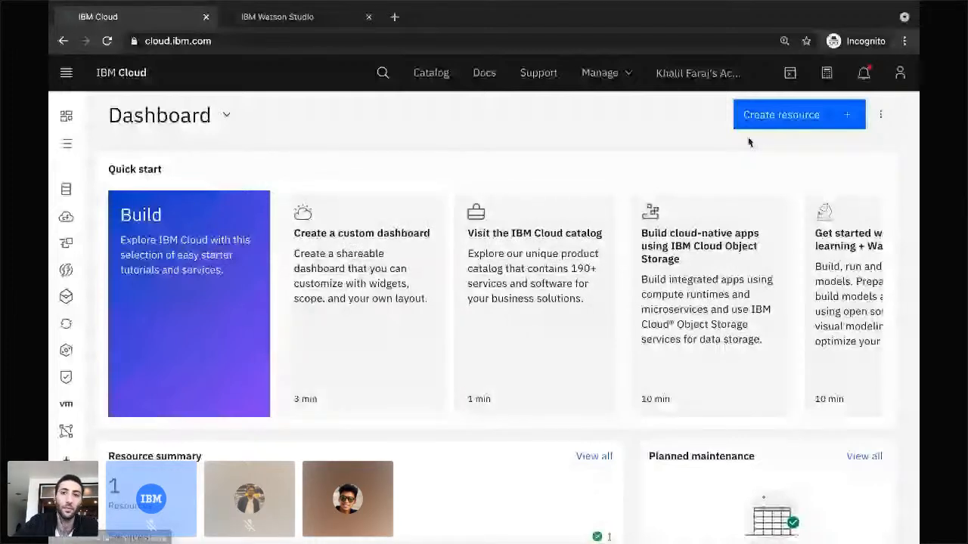
pyautogui.click(764, 124)
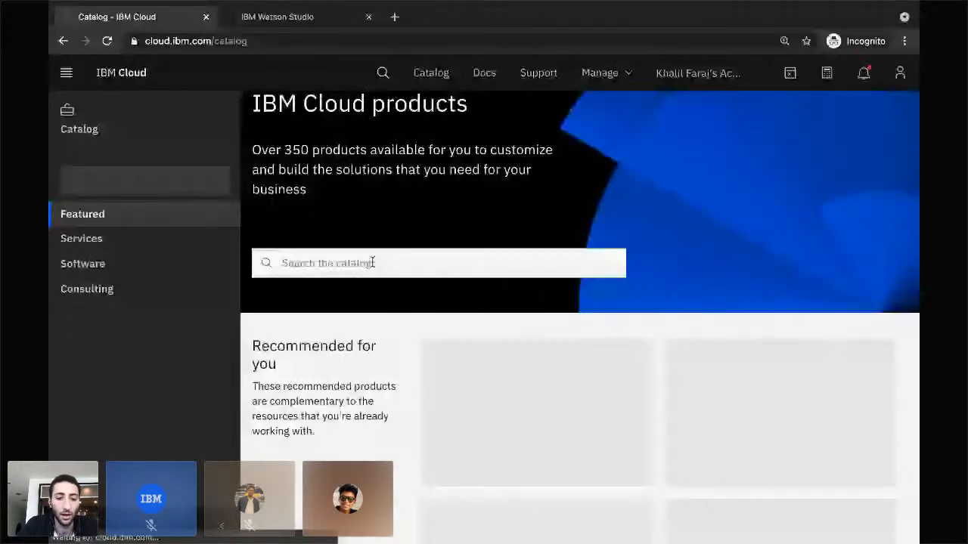
pyautogui.click(372, 262)
pyautogui.write('wata')
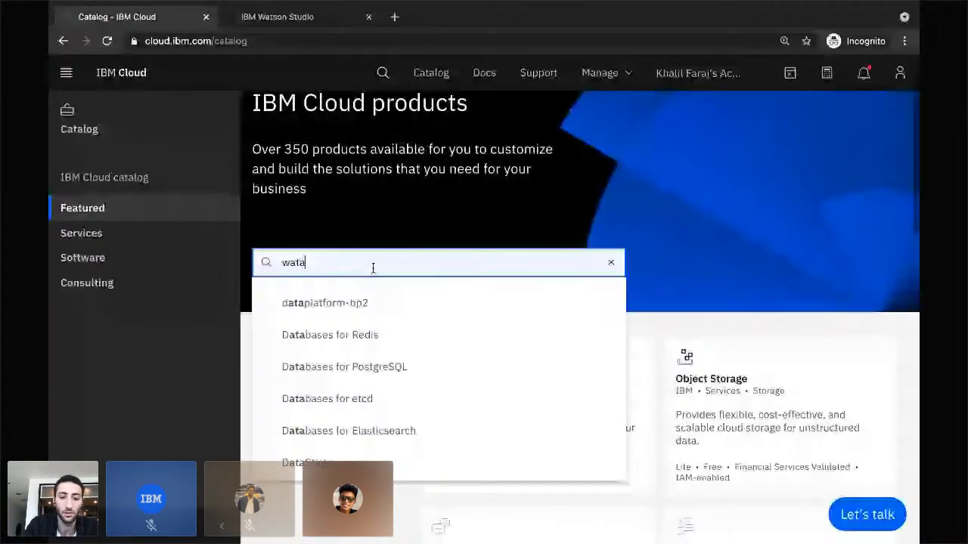
pyautogui.press('BackSpace')
pyautogui.write('son studio')
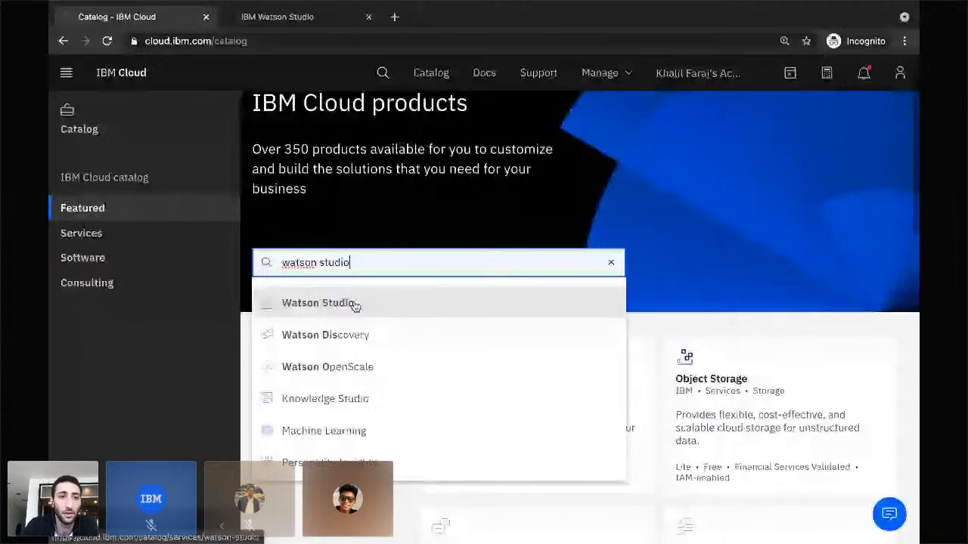
pyautogui.click(354, 304)
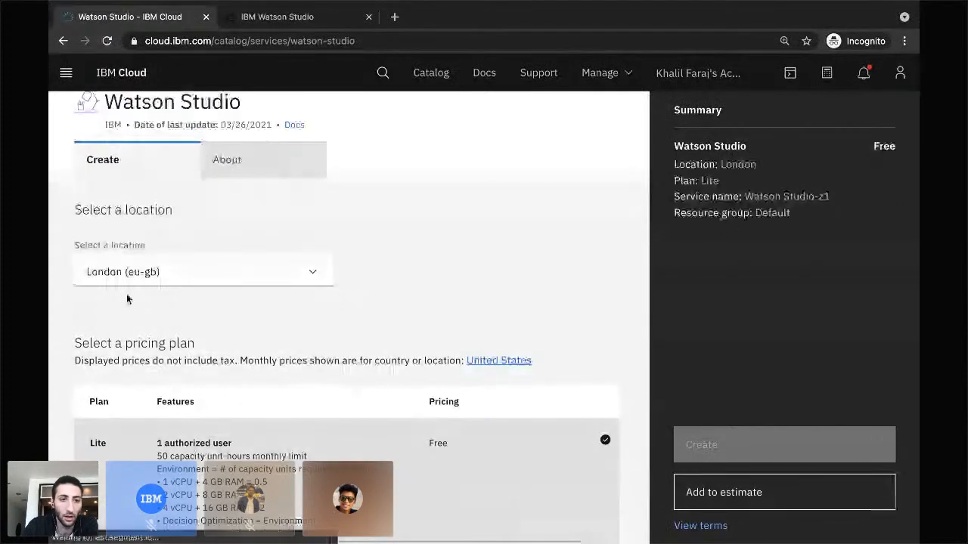
# - Examine Watson Studio's available locations, pricing plans, resource configuration fields and order summary
pyautogui.scroll(-1, 127, 300)
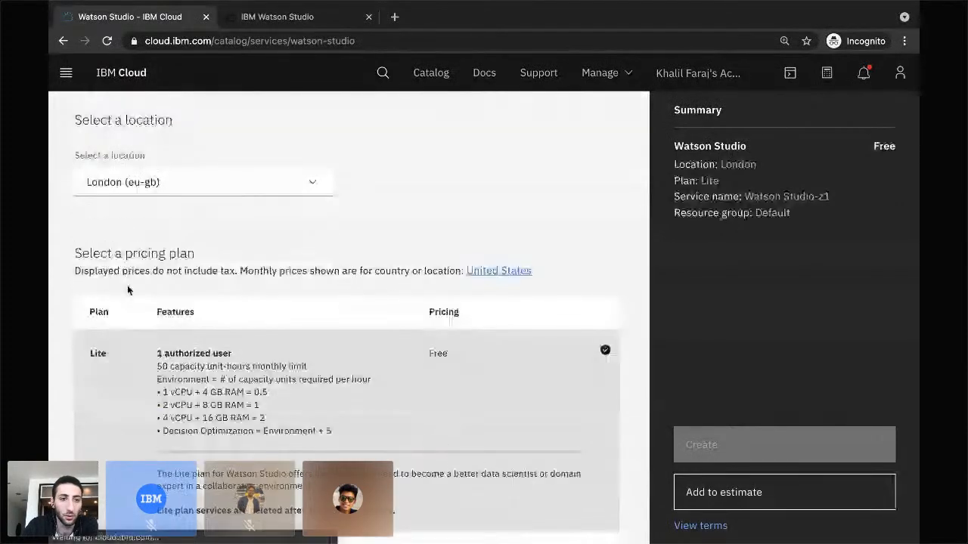
pyautogui.click(316, 184)
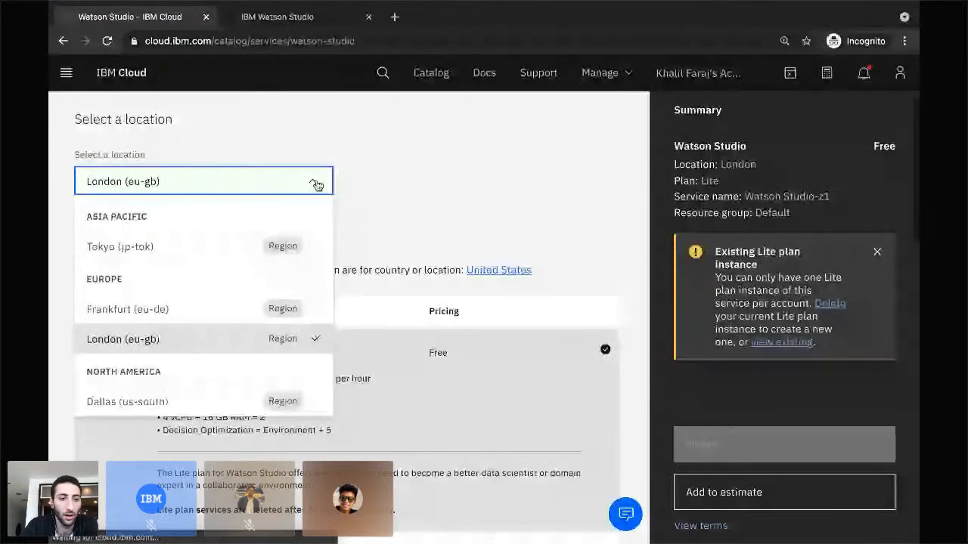
pyautogui.click(316, 184)
pyautogui.scroll(-1, 383, 264)
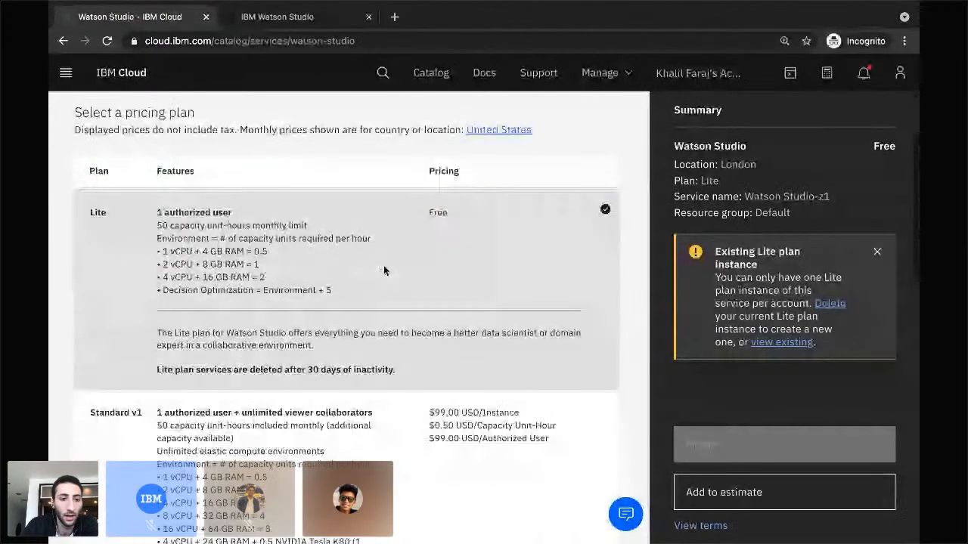
pyautogui.scroll(-4, 383, 270)
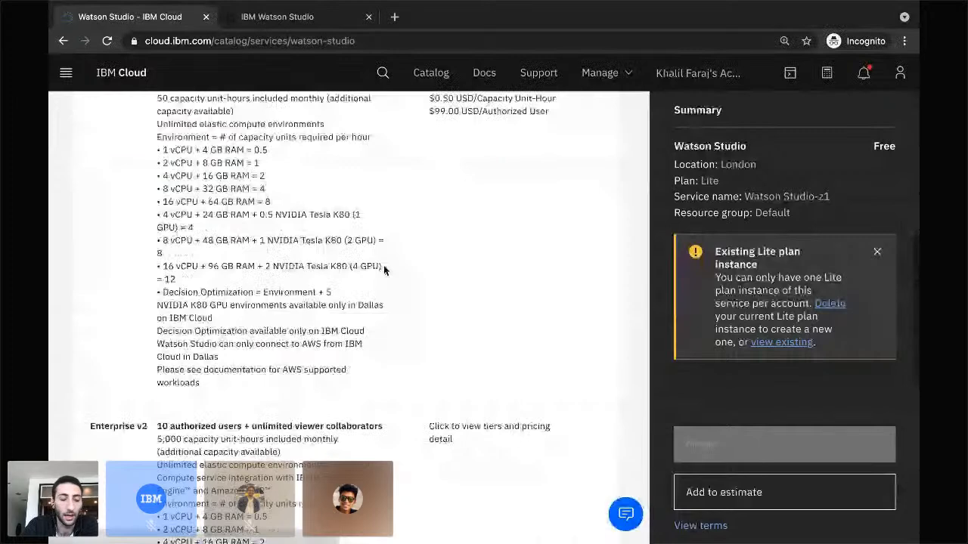
pyautogui.scroll(-2, 383, 269)
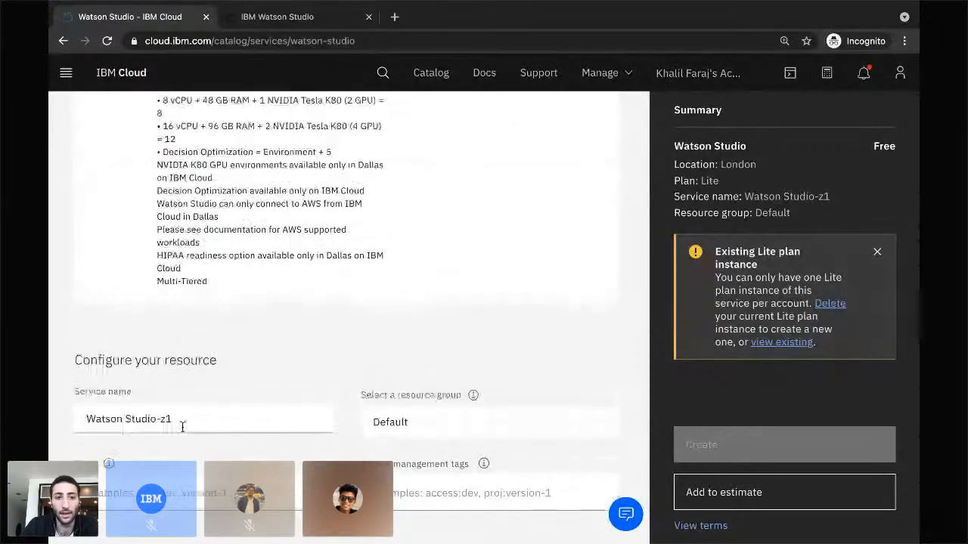
pyautogui.scroll(7, 182, 432)
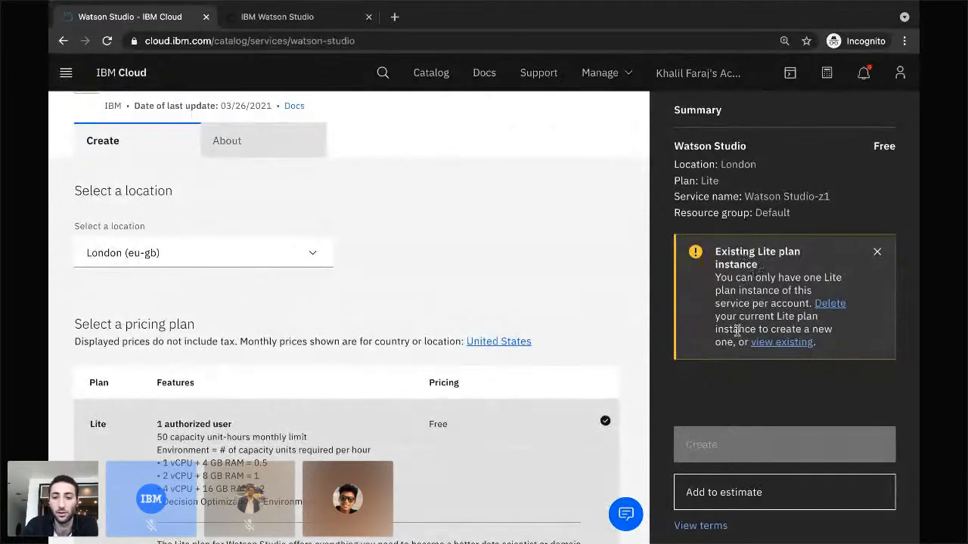
pyautogui.scroll(1, 737, 331)
pyautogui.scroll(-1, 614, 210)
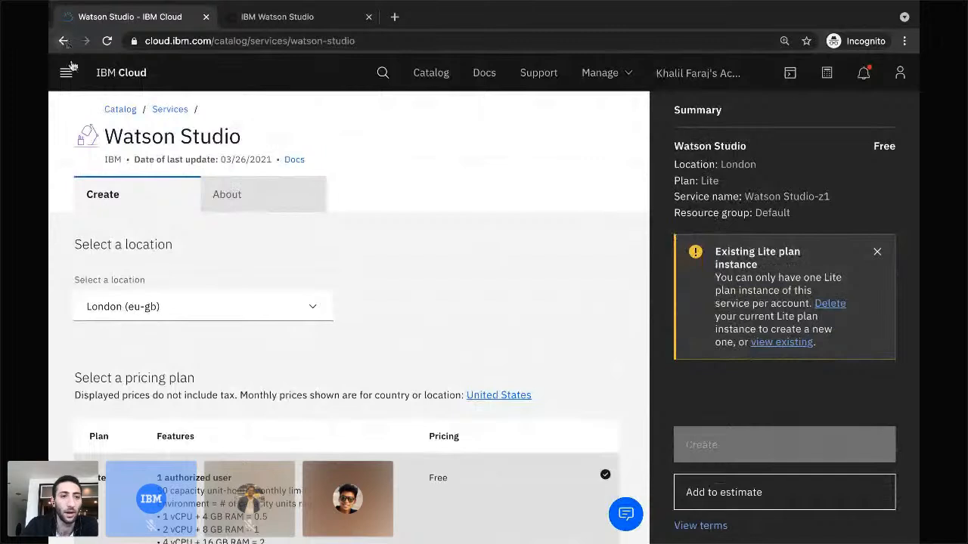
# - Return to the IBM Cloud catalog, search for "cloud object sto" and open the recommended Object Storage service
pyautogui.click(121, 73)
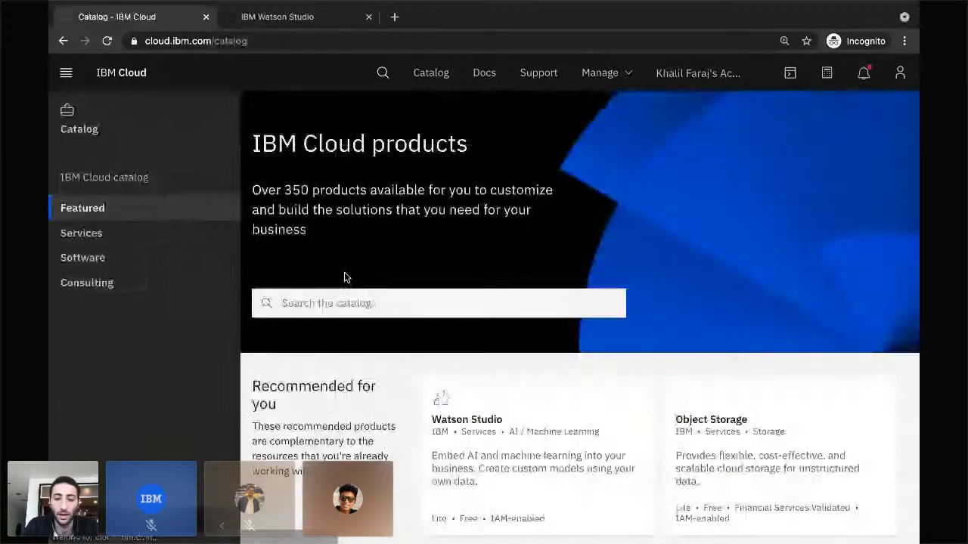
pyautogui.click(329, 300)
pyautogui.write('cloud o')
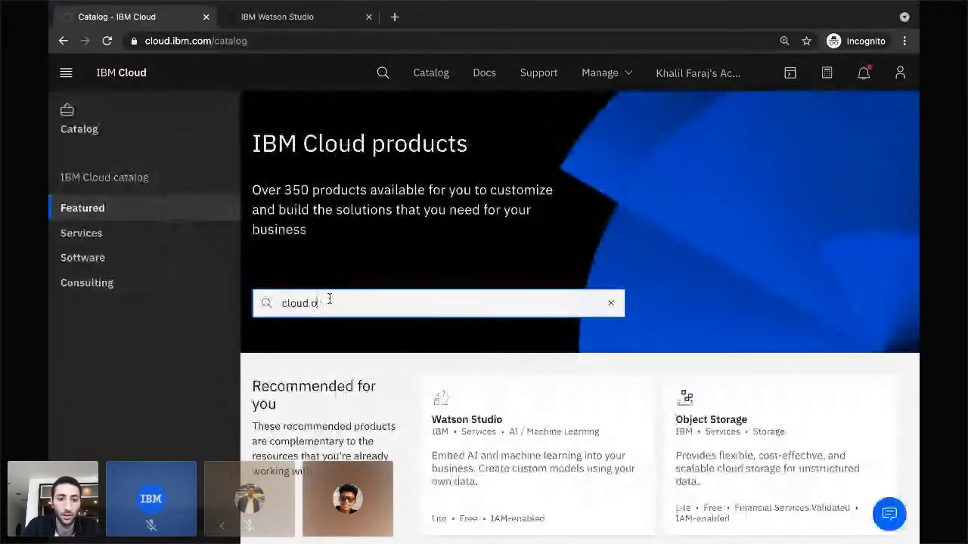
pyautogui.write('bject sto')
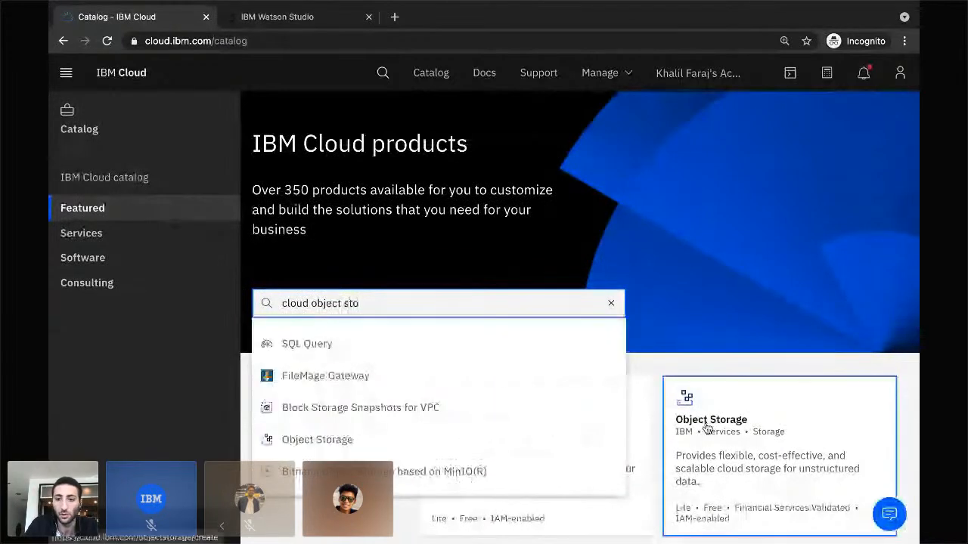
pyautogui.click(662, 365)
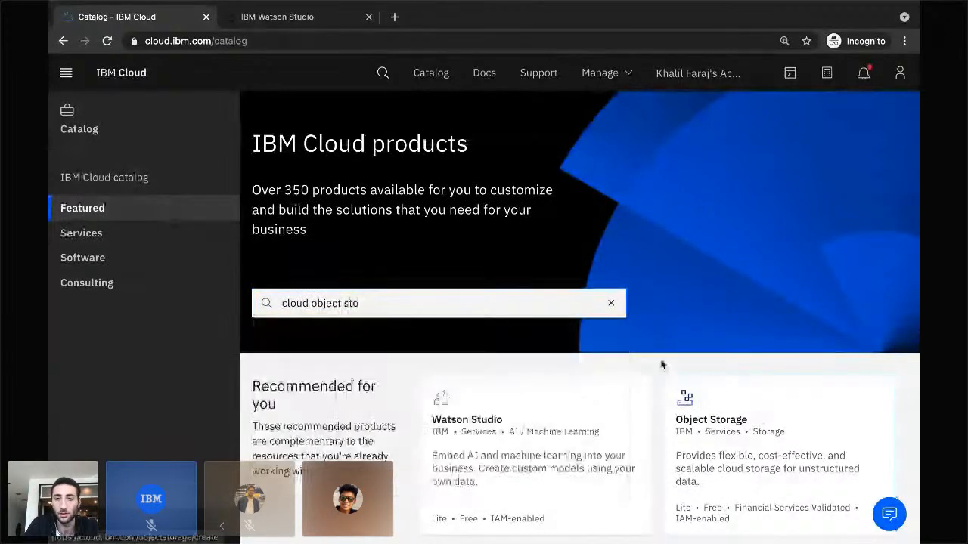
pyautogui.scroll(-1, 699, 332)
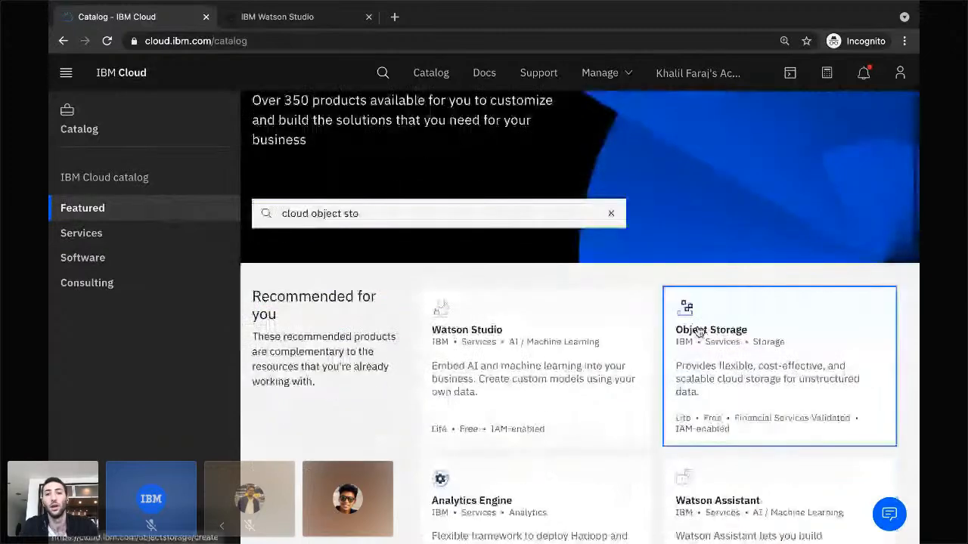
pyautogui.click(699, 332)
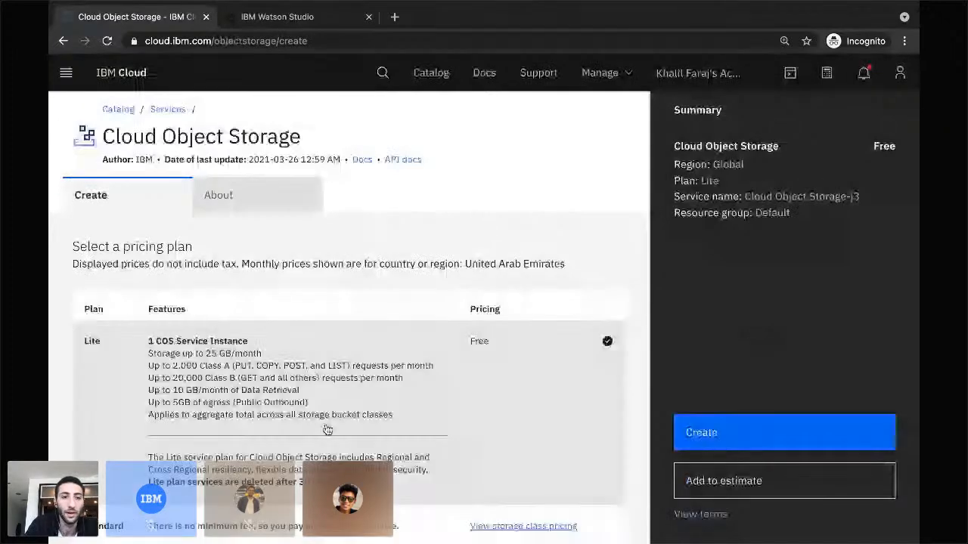
# - Create a Cloud Object Storage instance on the Lite plan, keeping the suggested service name and the Default resource group
pyautogui.scroll(-3, 328, 429)
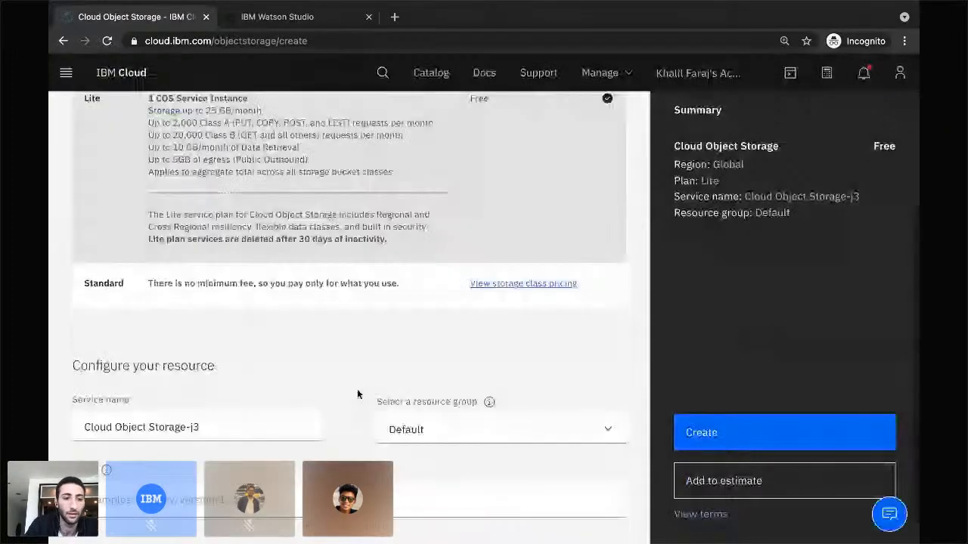
pyautogui.scroll(-1, 359, 394)
pyautogui.moveTo(226, 392); pyautogui.dragTo(61, 394)
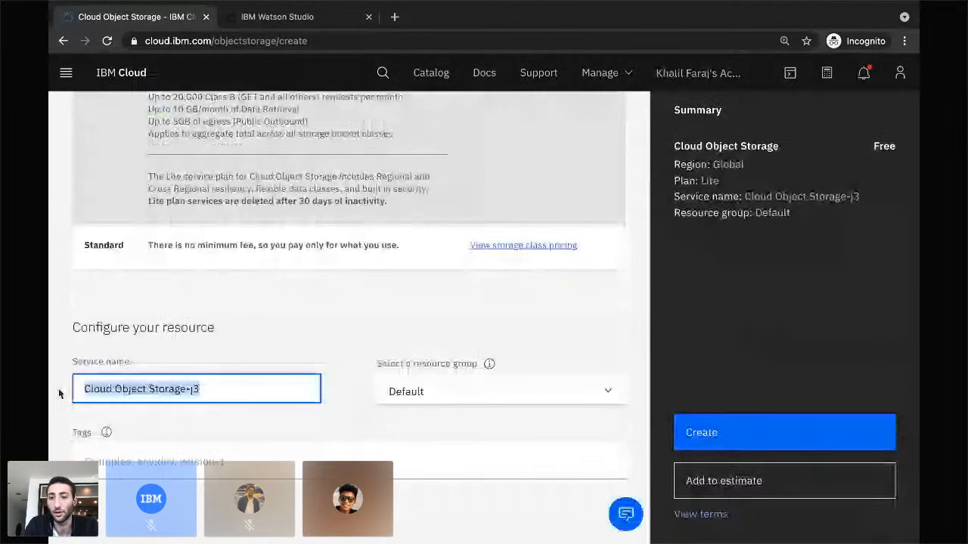
pyautogui.click(707, 430)
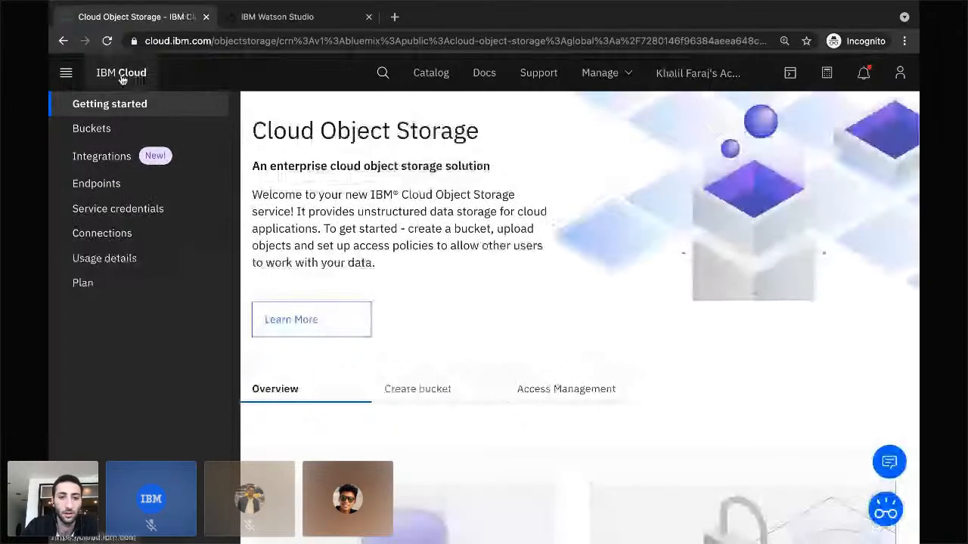
# - Return from the Cloud Object Storage page to the IBM Cloud dashboard and check the services and storage in the resource summary
pyautogui.scroll(-3, 106, 192)
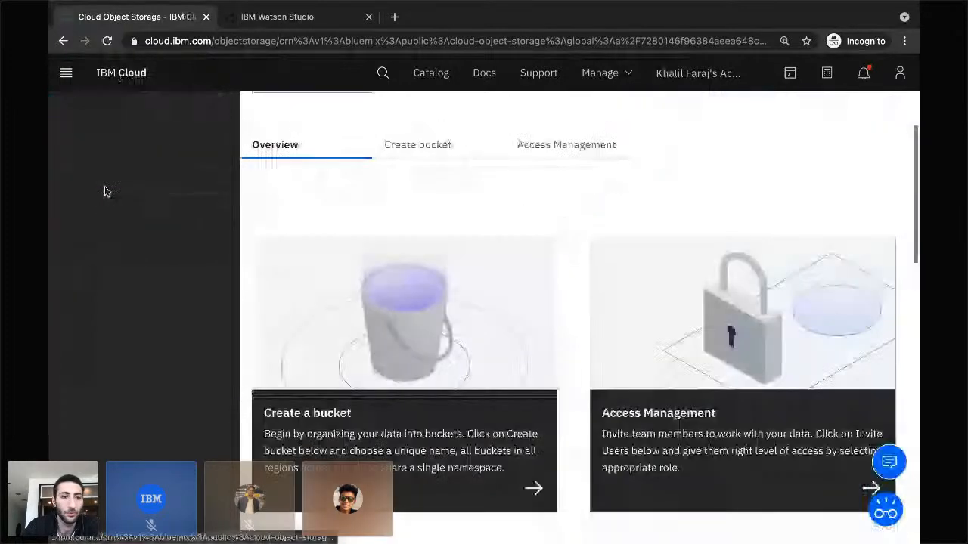
pyautogui.click(121, 73)
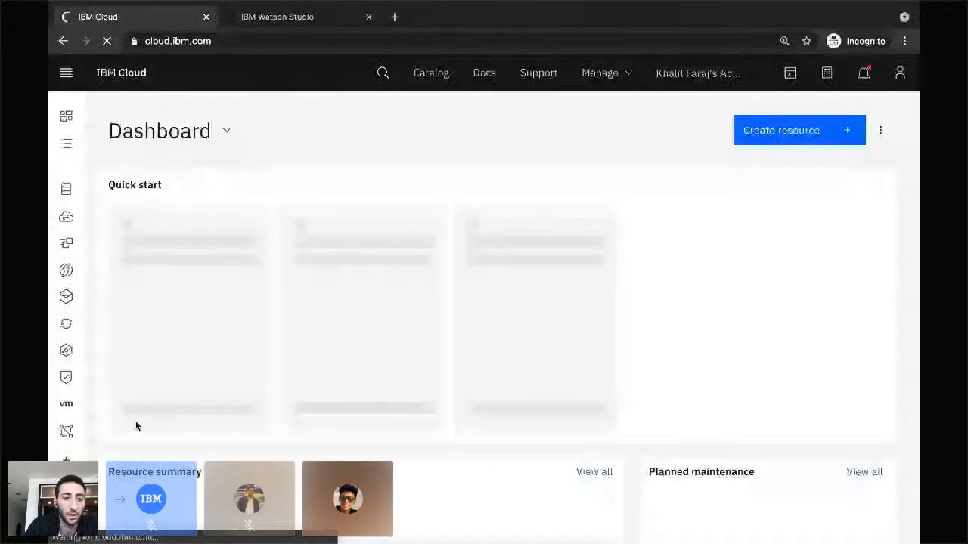
pyautogui.scroll(-5, 135, 420)
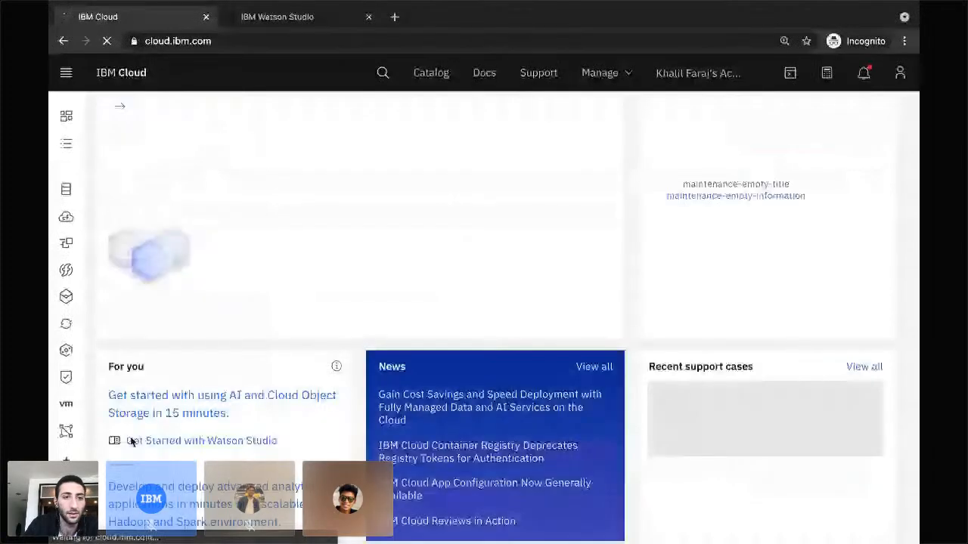
pyautogui.scroll(5, 157, 355)
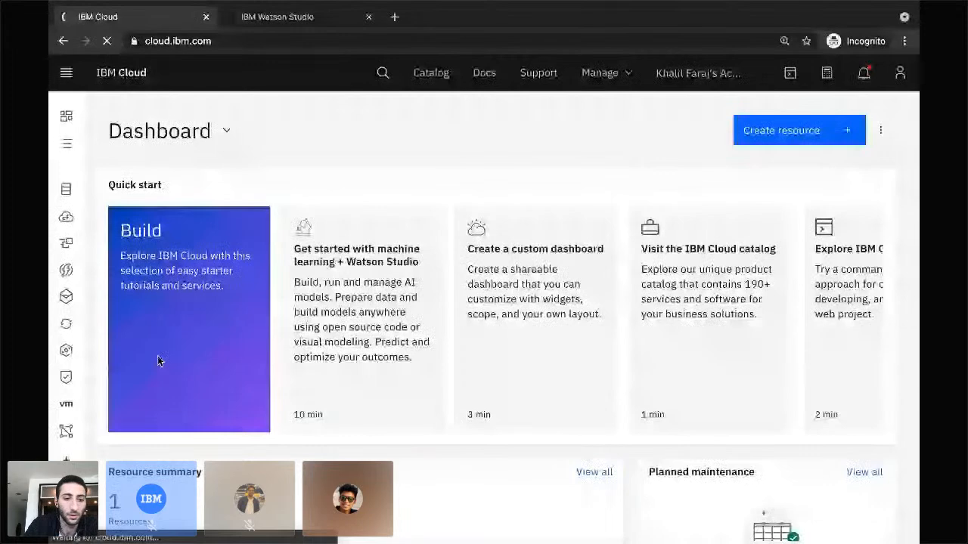
pyautogui.scroll(-2, 136, 410)
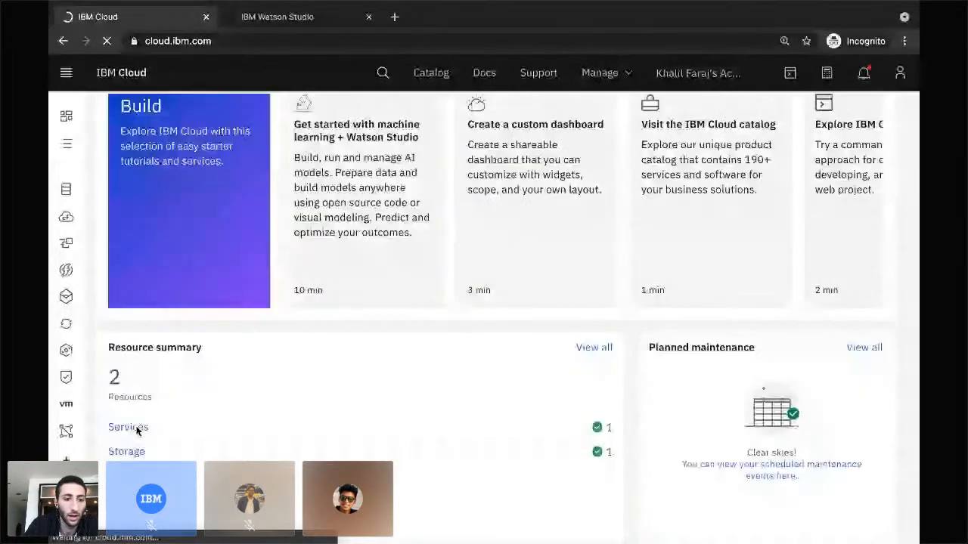
pyautogui.scroll(-1, 186, 400)
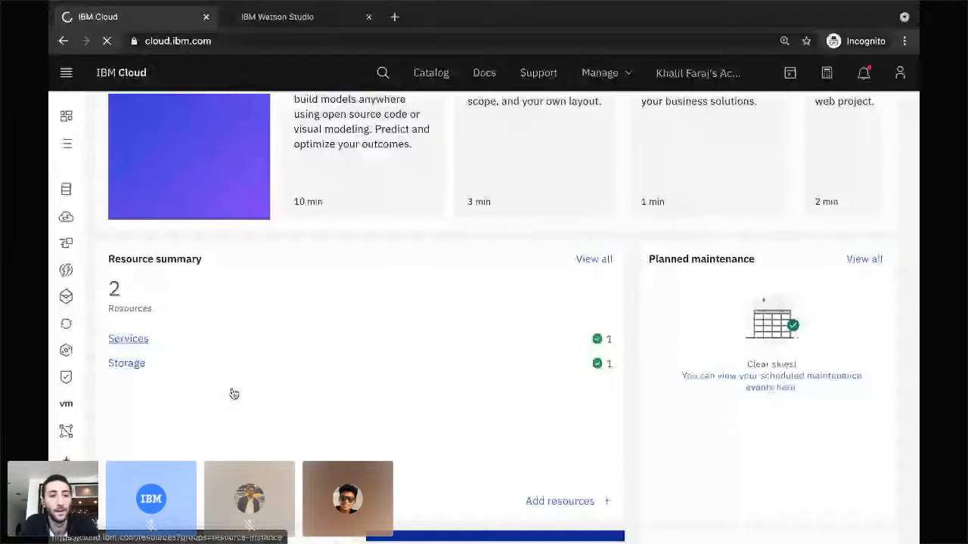
# - Open the account's services in the resource list and view the Watson Studio-35 instance page
pyautogui.click(130, 339)
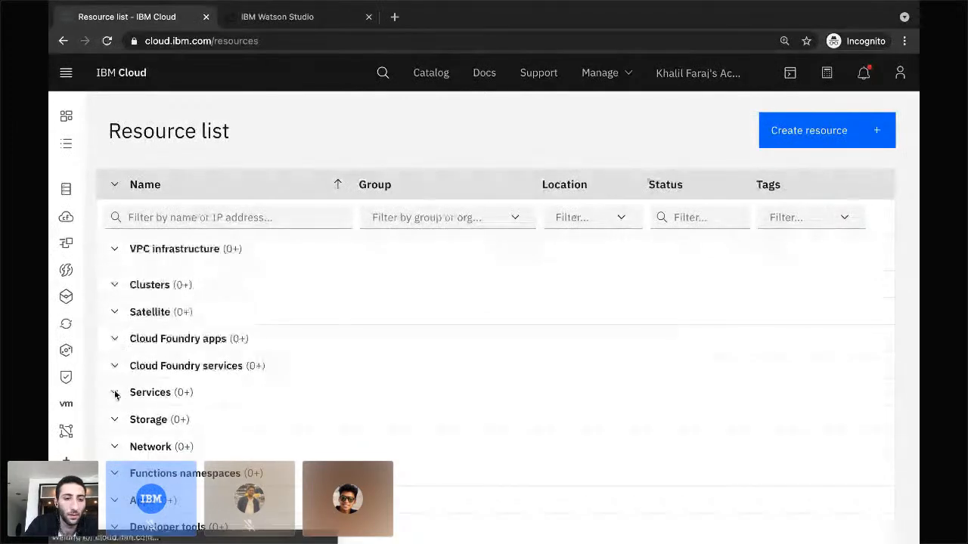
pyautogui.click(114, 374)
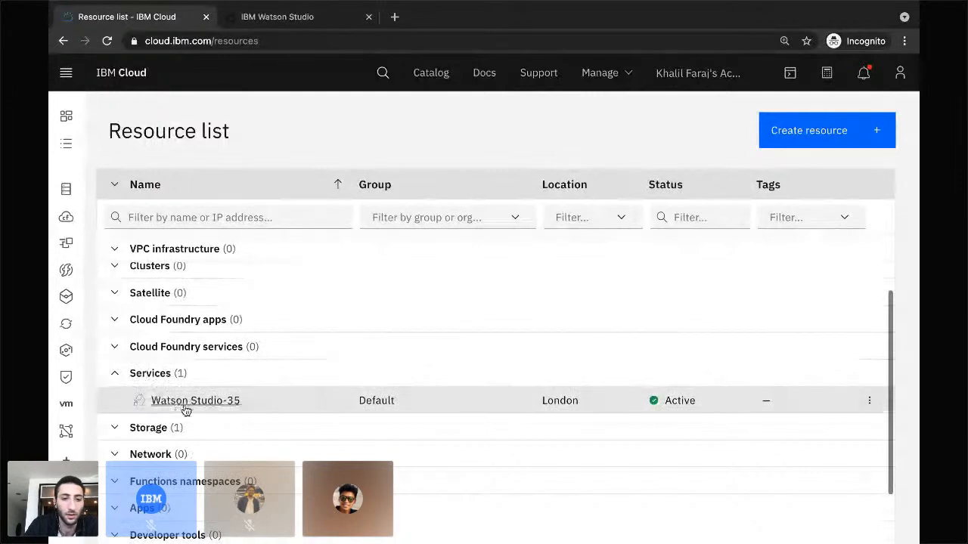
pyautogui.click(193, 401)
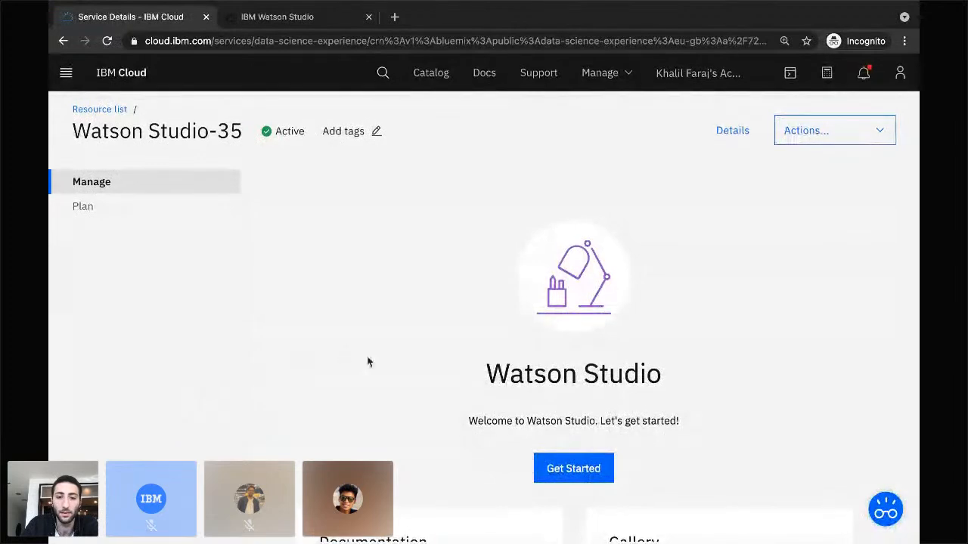
pyautogui.scroll(-2, 367, 361)
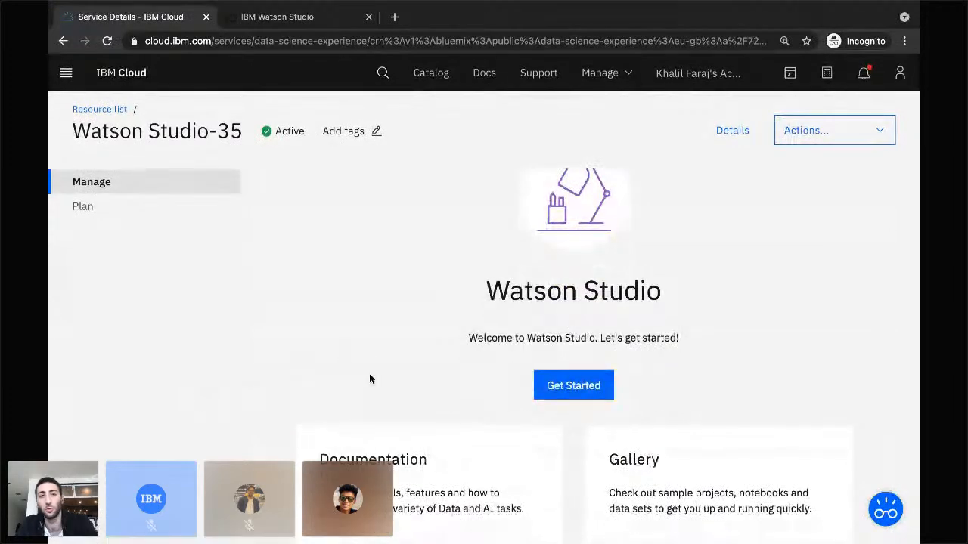
pyautogui.scroll(2, 369, 374)
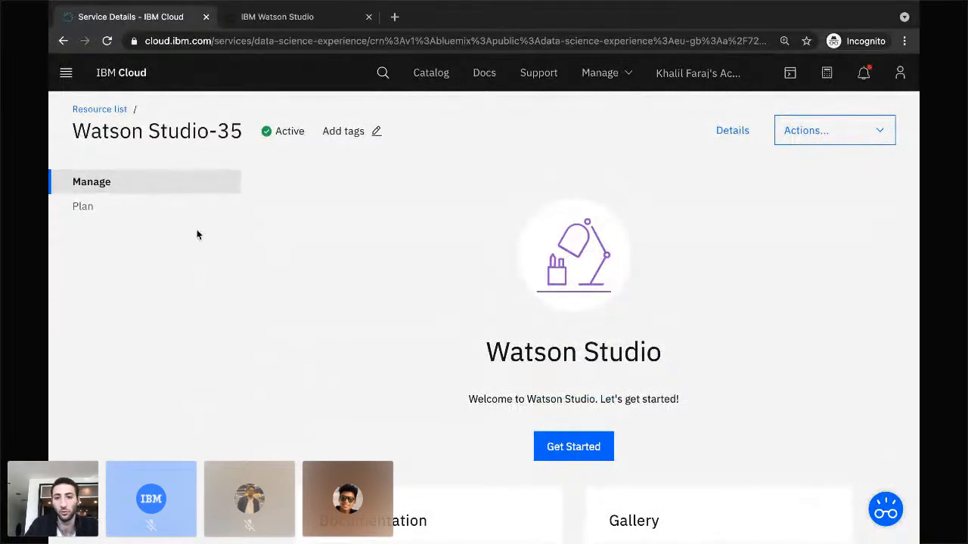
# - Switch to the open IBM Watson Studio home page and start a new empty project
pyautogui.click(268, 23)
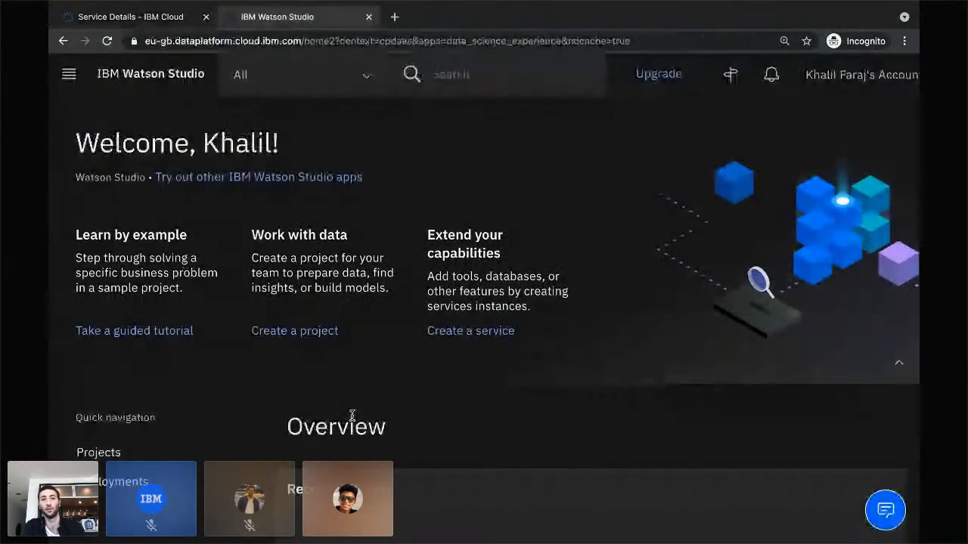
pyautogui.scroll(-3, 352, 415)
pyautogui.scroll(3, 352, 415)
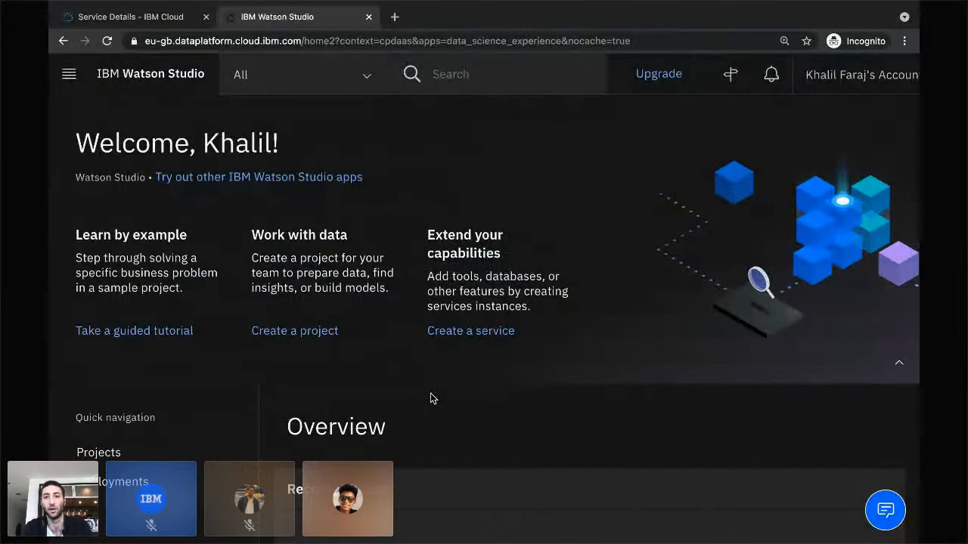
pyautogui.scroll(-1, 406, 403)
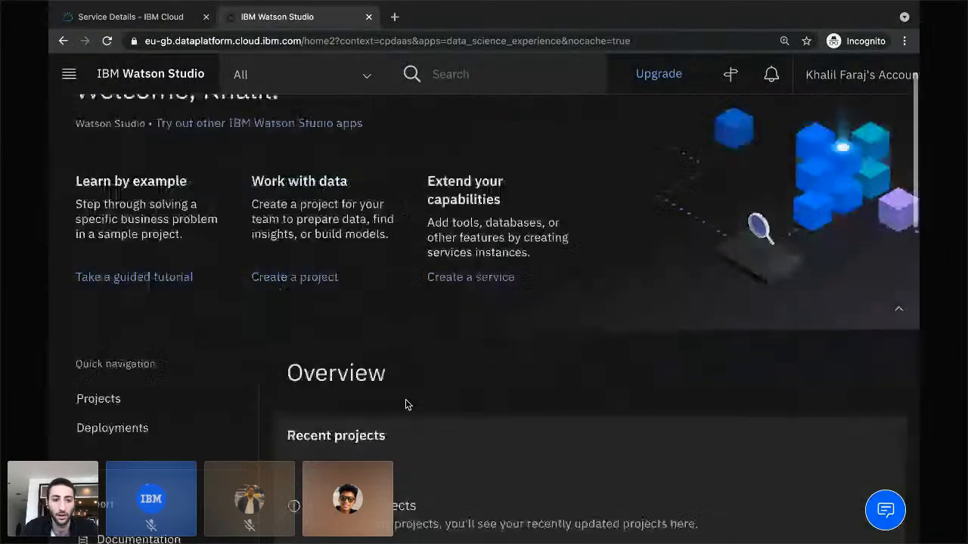
pyautogui.scroll(-1, 406, 404)
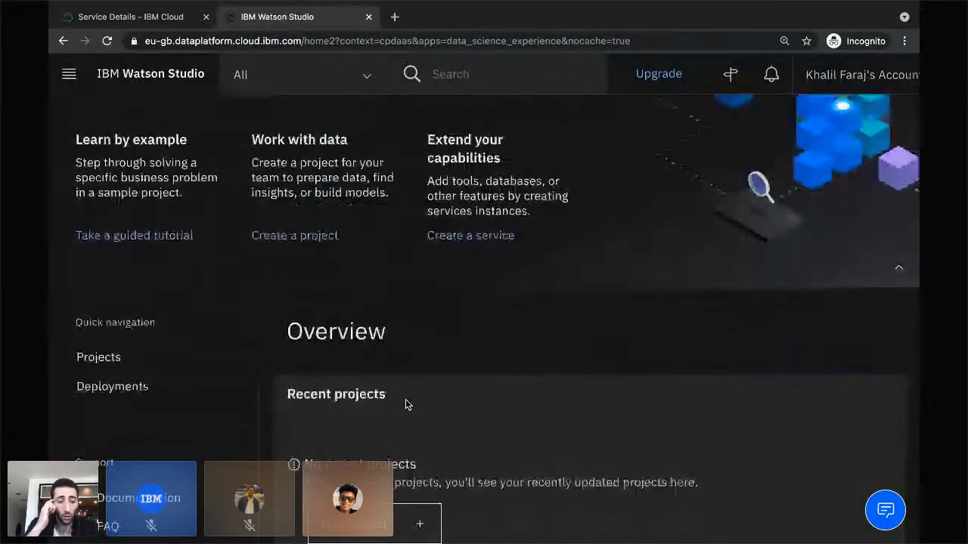
pyautogui.scroll(-2, 406, 405)
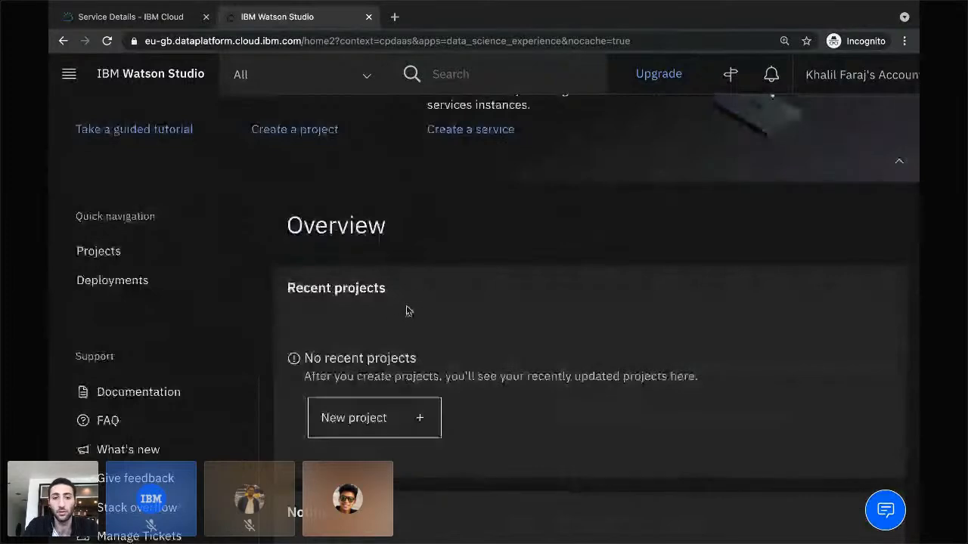
pyautogui.scroll(-1, 407, 311)
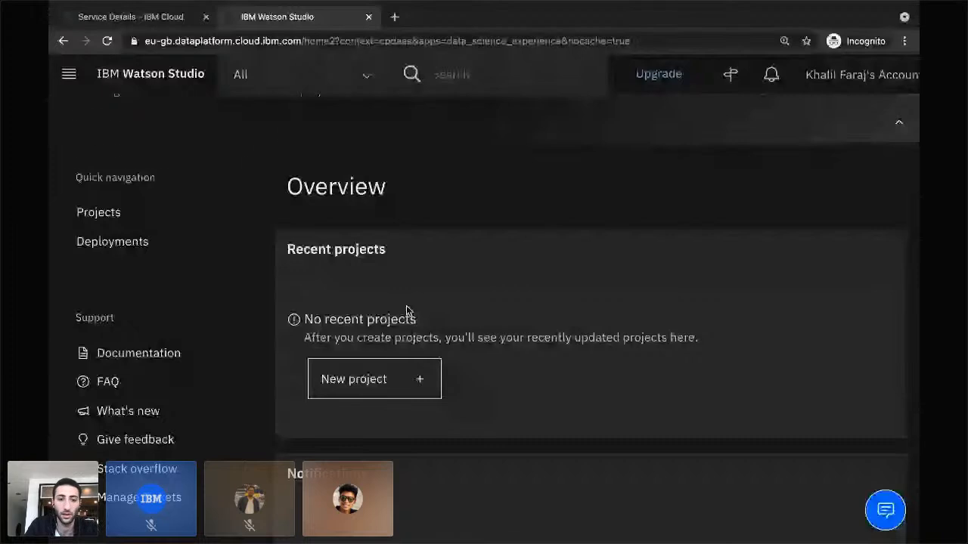
pyautogui.scroll(-2, 406, 311)
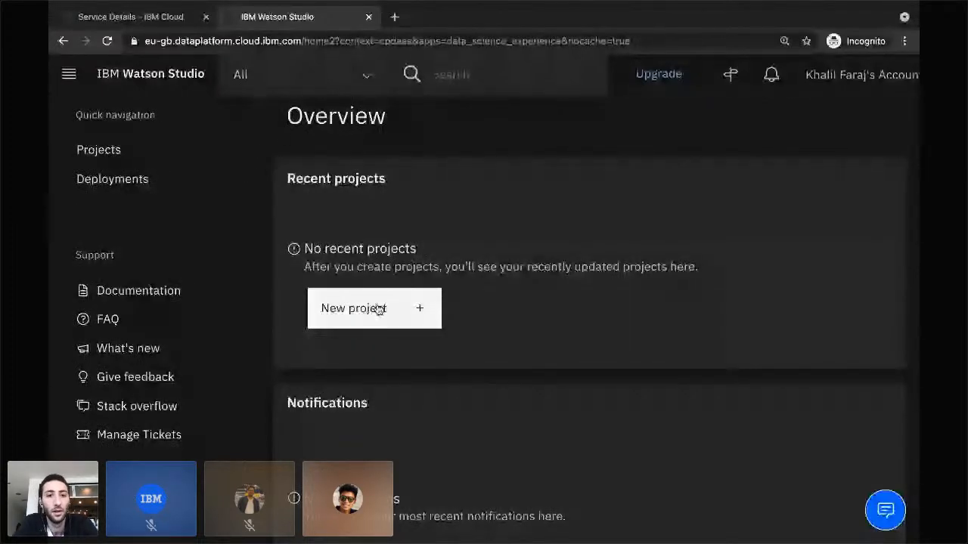
pyautogui.click(378, 309)
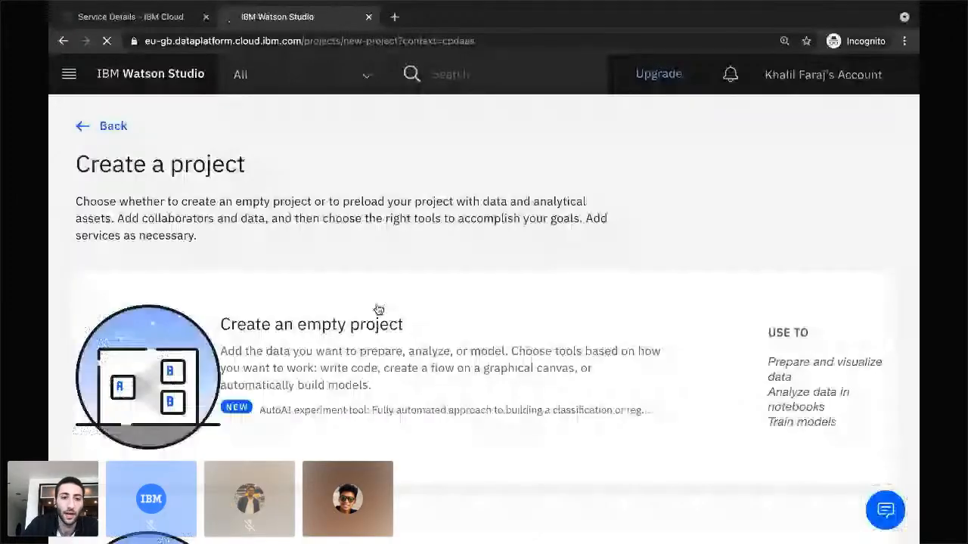
pyautogui.scroll(-1, 378, 309)
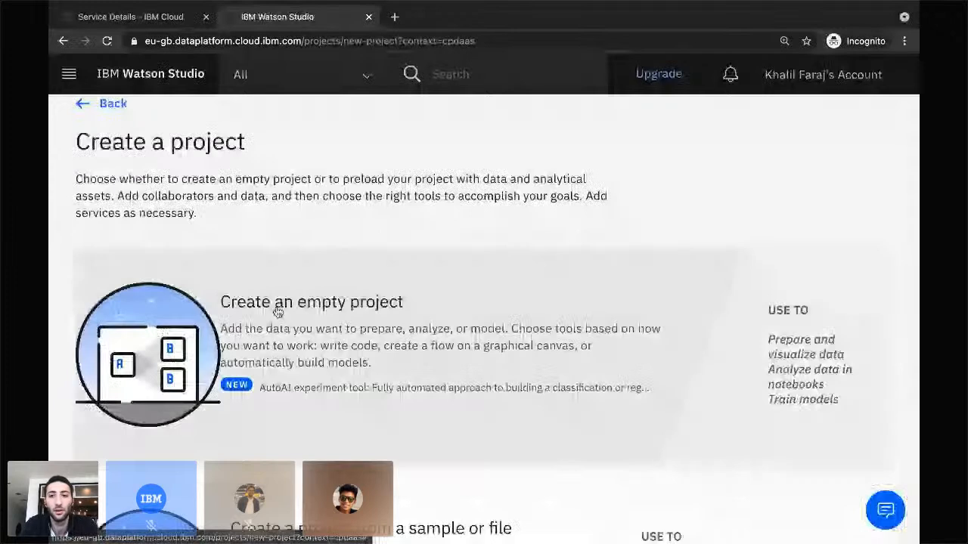
pyautogui.click(277, 312)
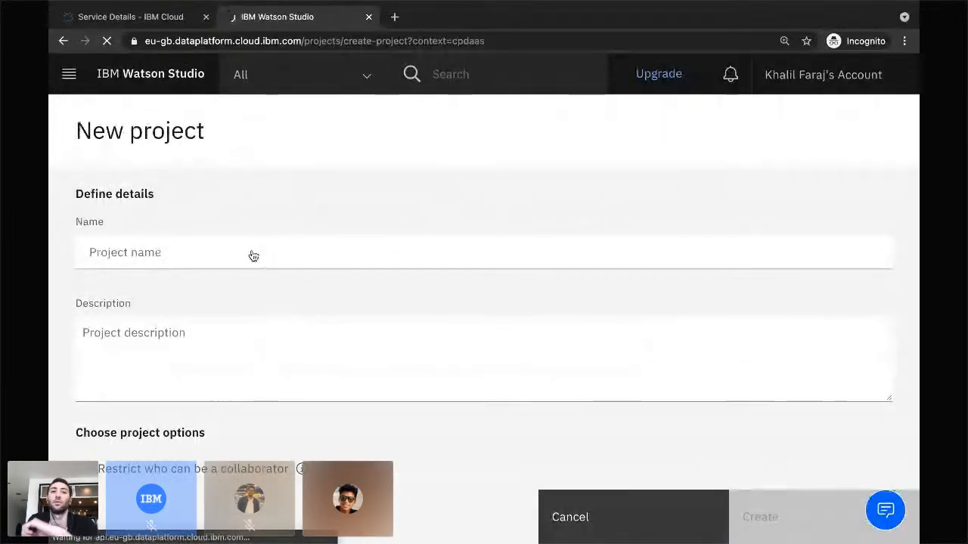
# - Name the new project "Loan Use Case - SPSS"
pyautogui.click(217, 250)
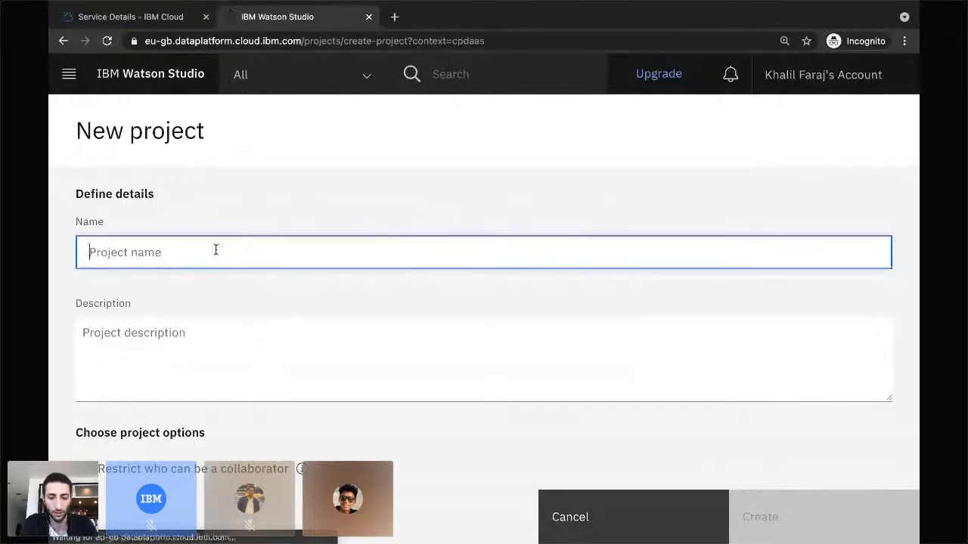
pyautogui.write('LOan')
pyautogui.press('BackSpace')
pyautogui.press('BackSpace')
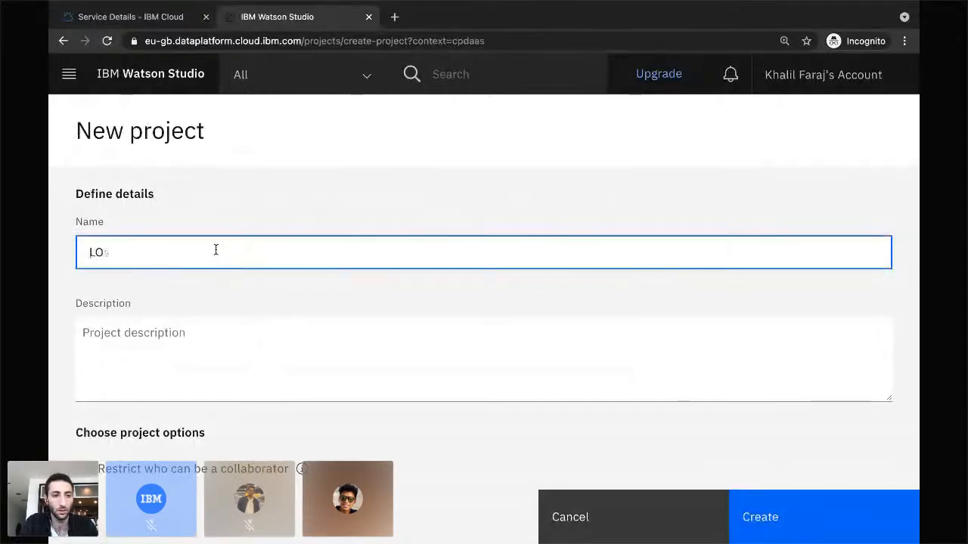
pyautogui.press('BackSpace')
pyautogui.write('oan Use ')
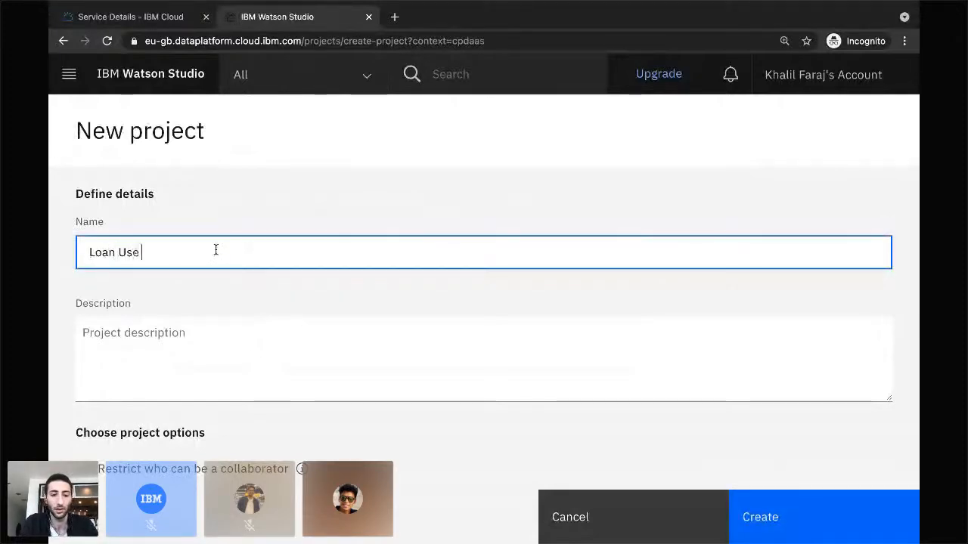
pyautogui.write('Casv')
pyautogui.press('BackSpace')
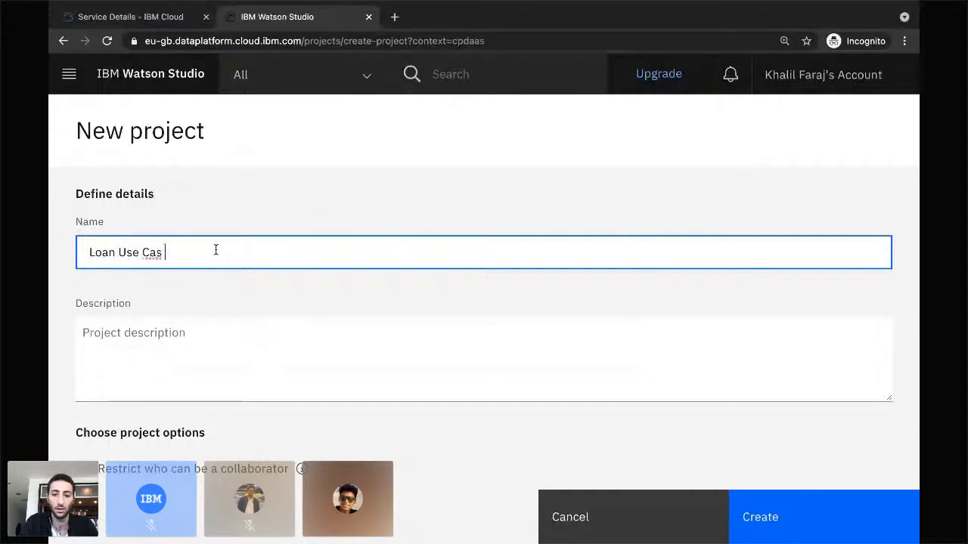
pyautogui.write('e - SPSS')
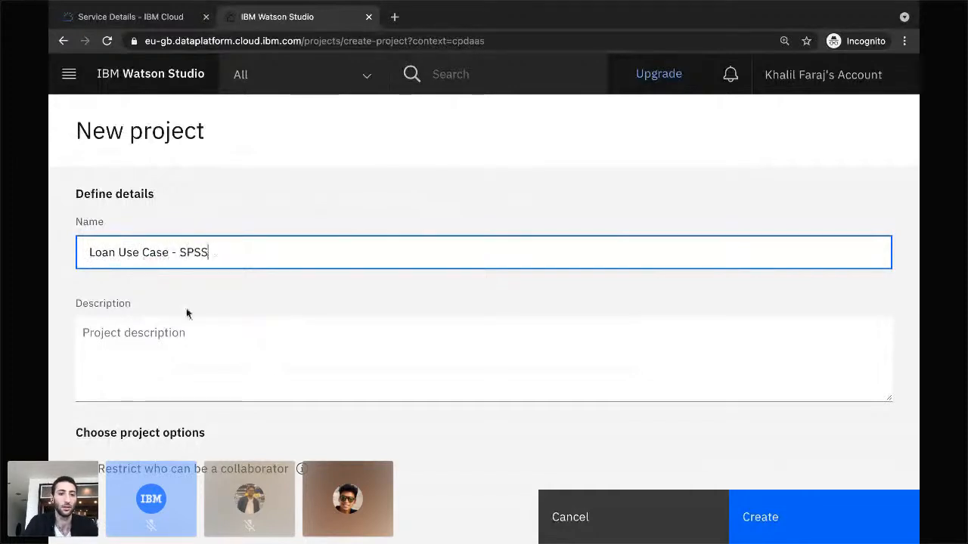
# - Create the project with Cloud Object Storage-j3 as its storage, leaving the description empty and collaborators unrestricted
pyautogui.scroll(-2, 179, 318)
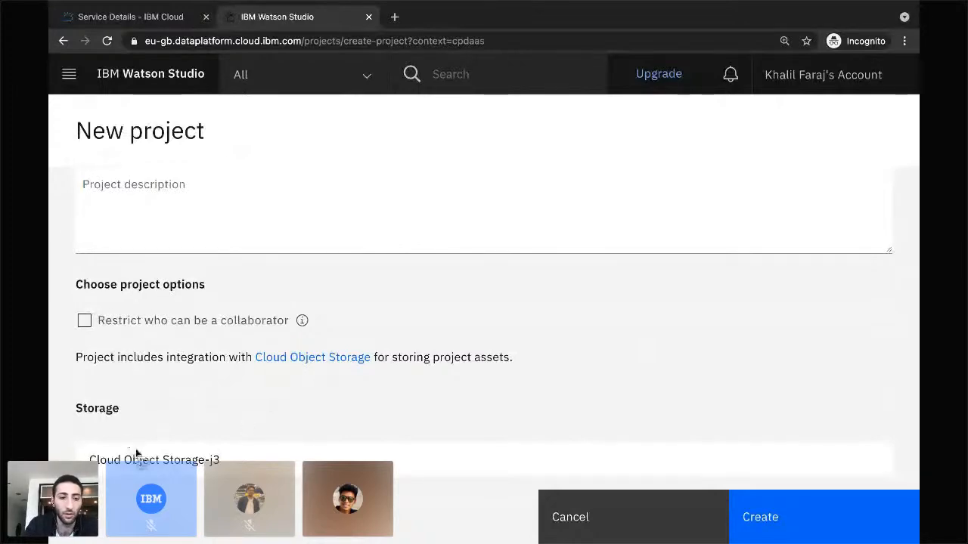
pyautogui.scroll(2, 114, 378)
pyautogui.scroll(-2, 117, 351)
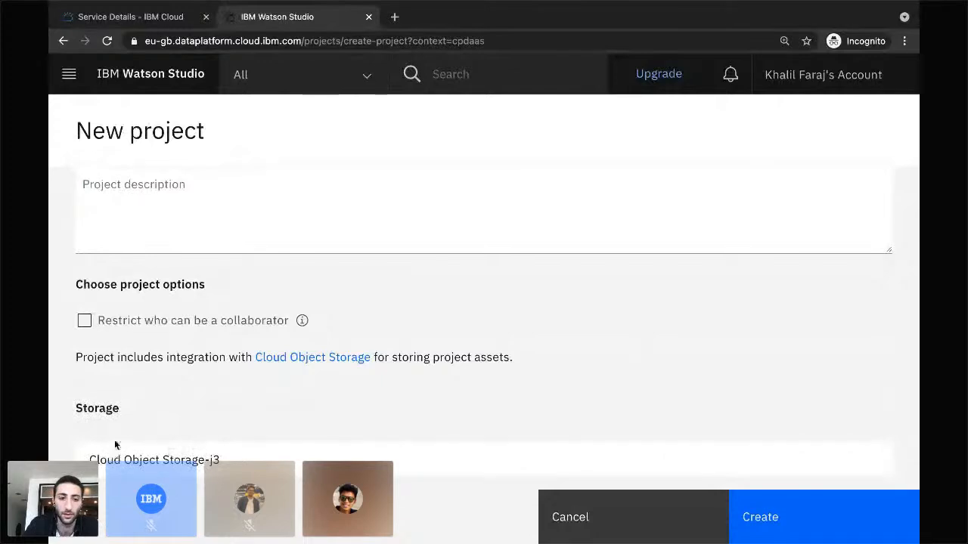
pyautogui.scroll(1, 182, 451)
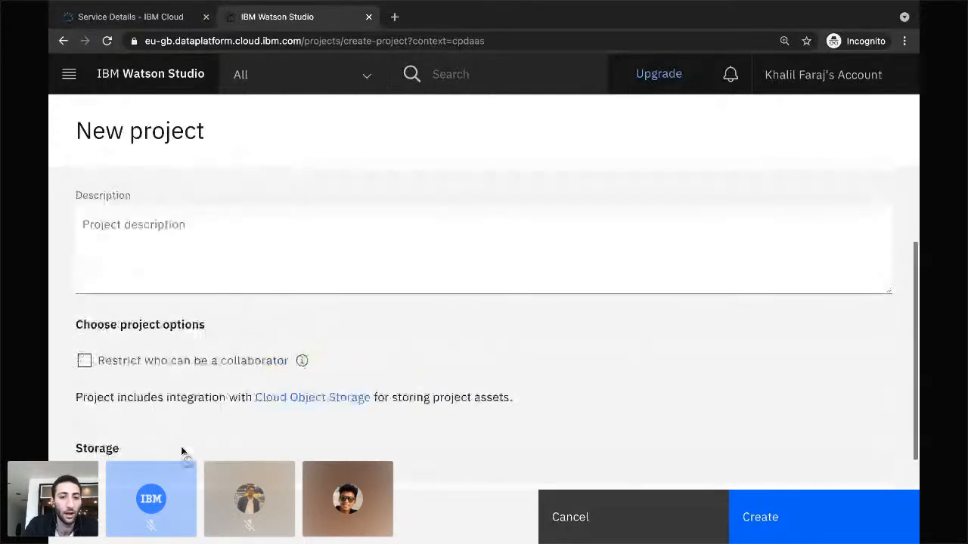
pyautogui.scroll(1, 181, 451)
pyautogui.scroll(-1, 182, 450)
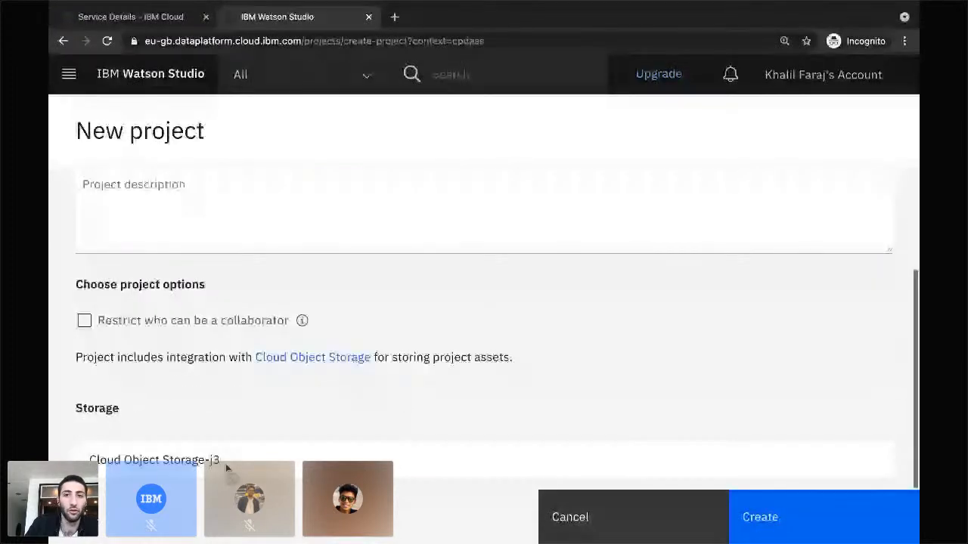
pyautogui.scroll(2, 225, 464)
pyautogui.scroll(-1, 155, 412)
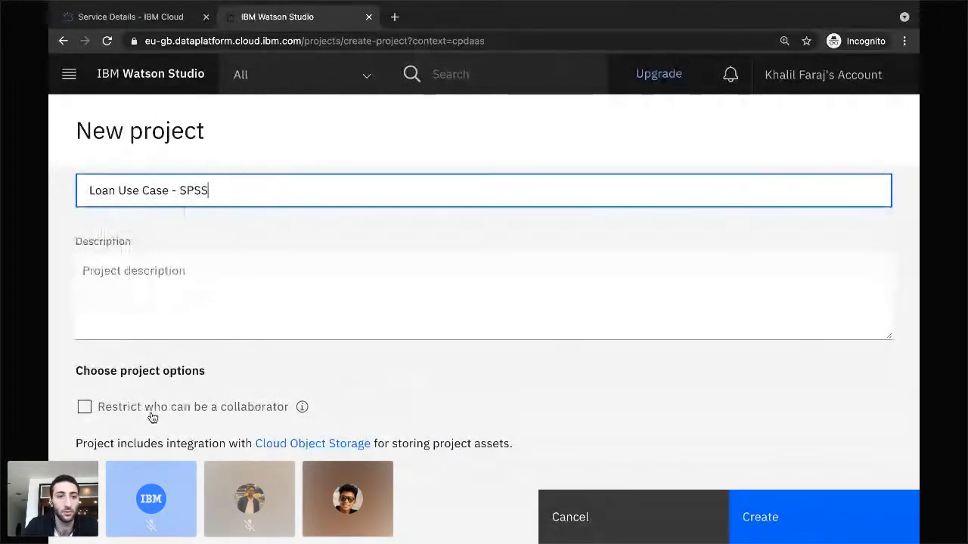
pyautogui.scroll(-2, 152, 417)
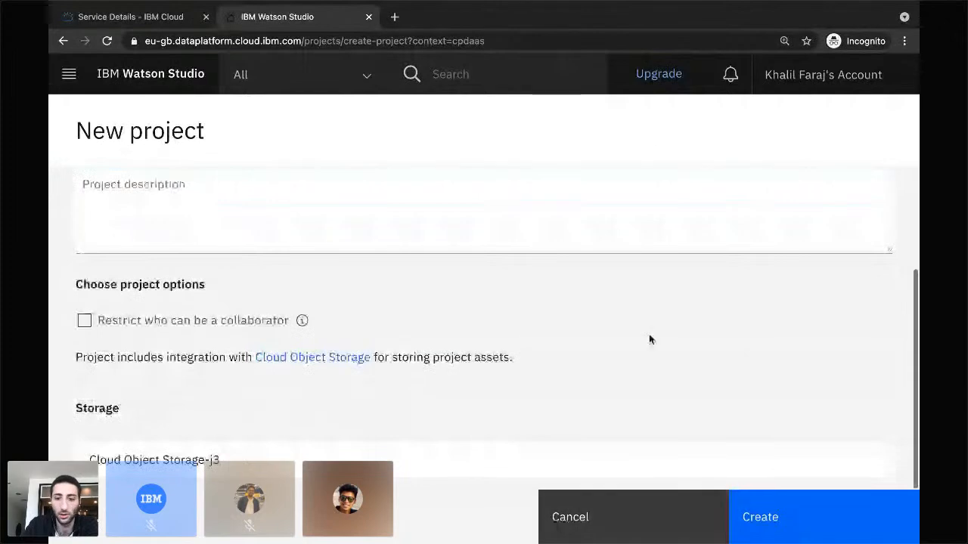
pyautogui.scroll(3, 649, 337)
pyautogui.scroll(-3, 648, 339)
pyautogui.moveTo(798, 533)
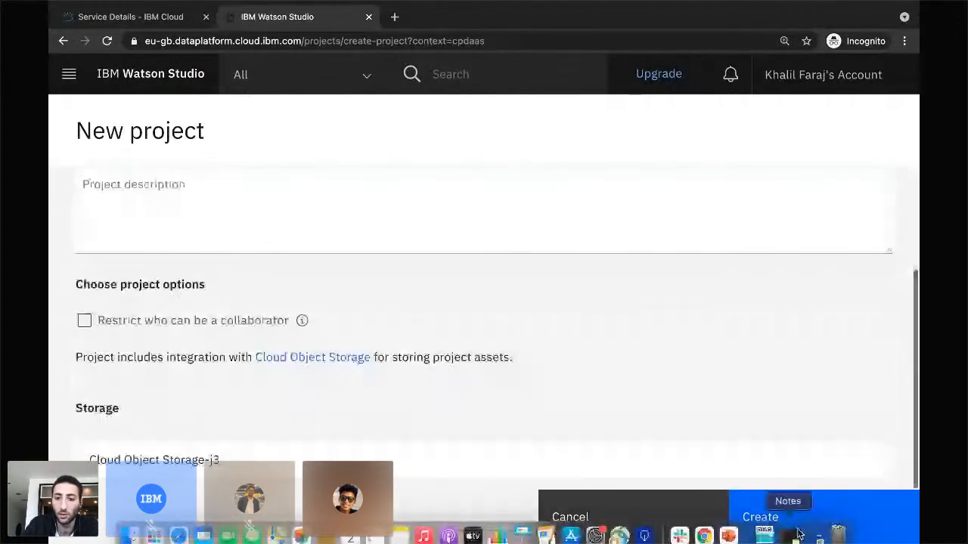
pyautogui.click(764, 516)
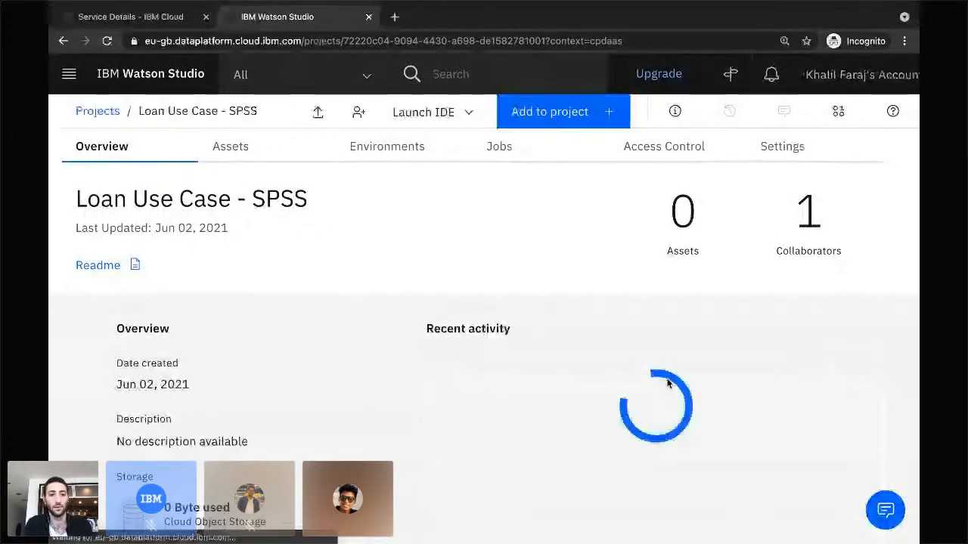
# - Dismiss the guided tour pop-ups and show the new project's assets
pyautogui.scroll(-1, 445, 378)
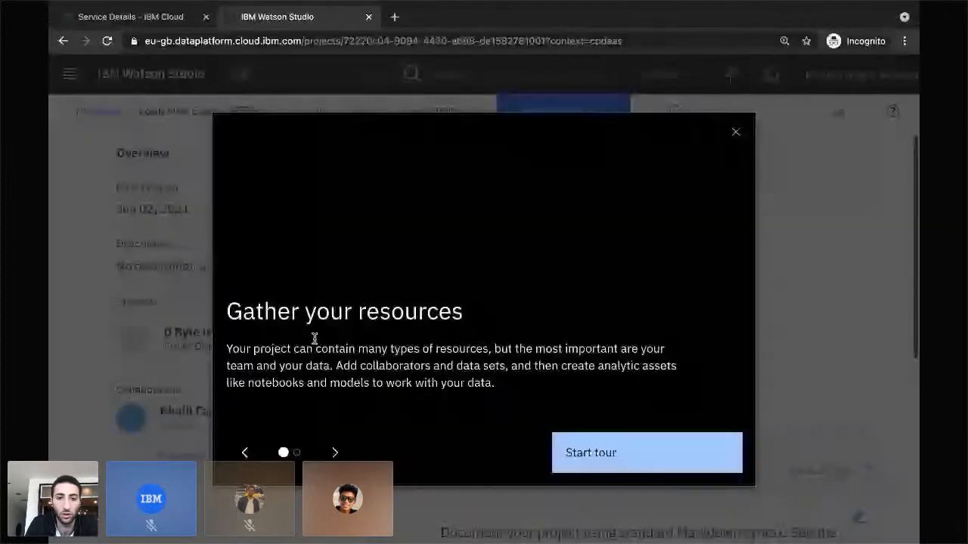
pyautogui.click(736, 136)
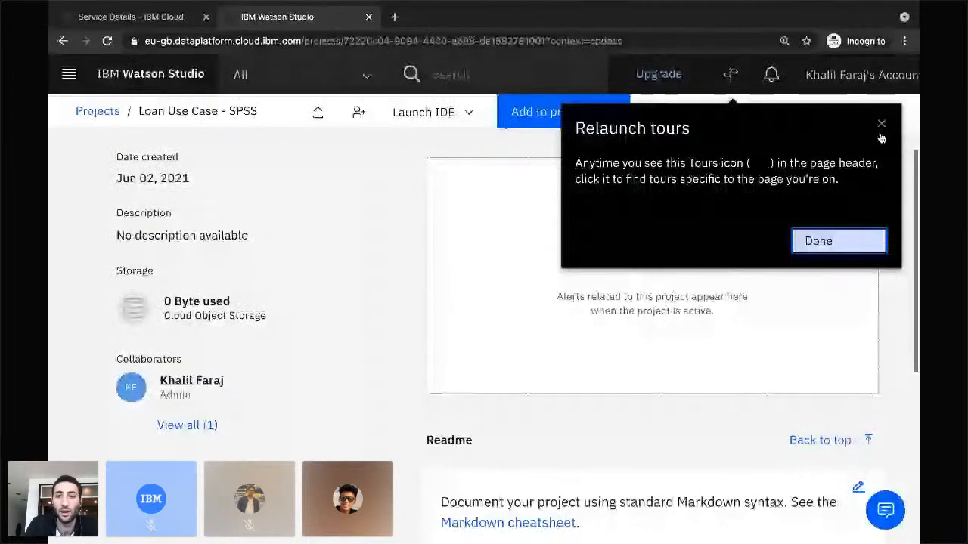
pyautogui.click(881, 123)
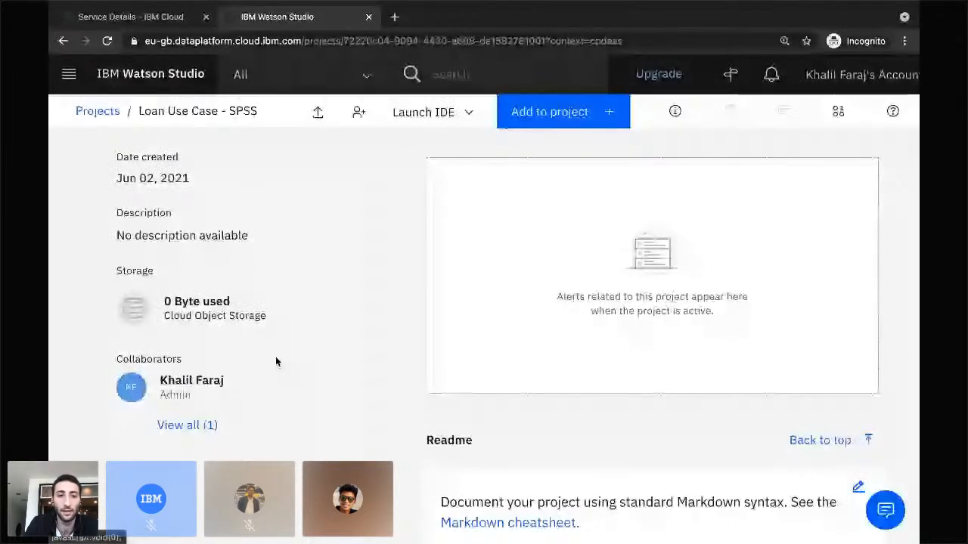
pyautogui.scroll(3, 275, 356)
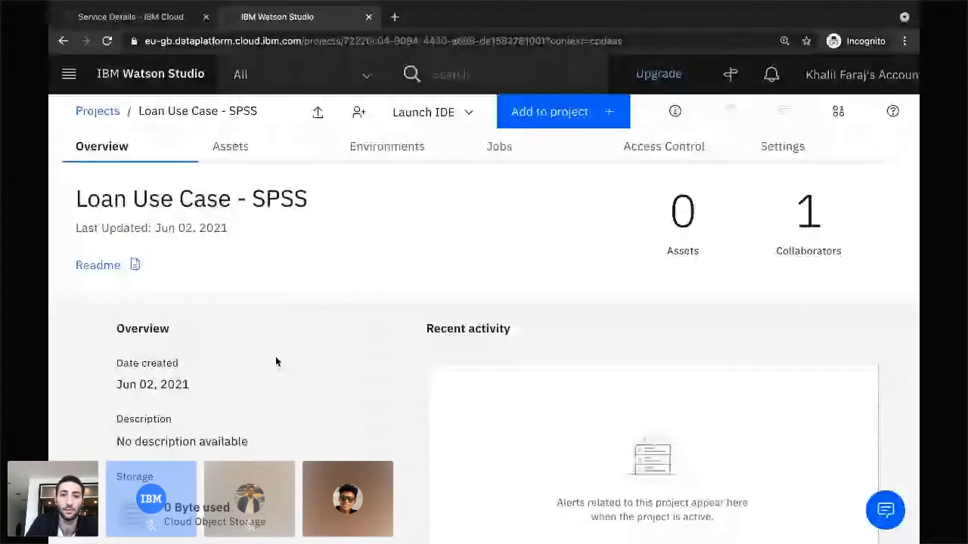
pyautogui.click(234, 154)
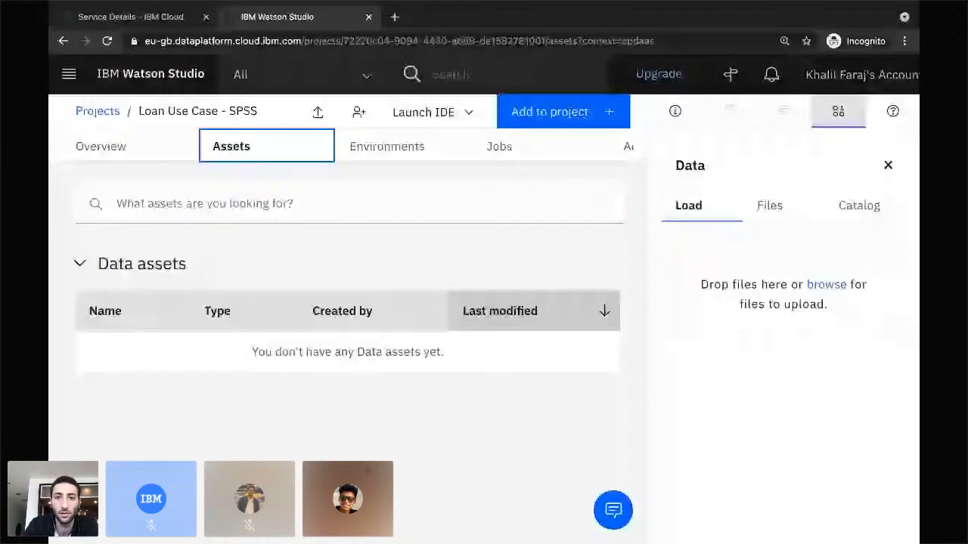
# - Switch to the other browser window and bring up the IBMDeveloperMEA workshop repository on GitHub
pyautogui.hotkey('ctrl', 'Right')
pyautogui.hotkey('ctrl', 'Right')
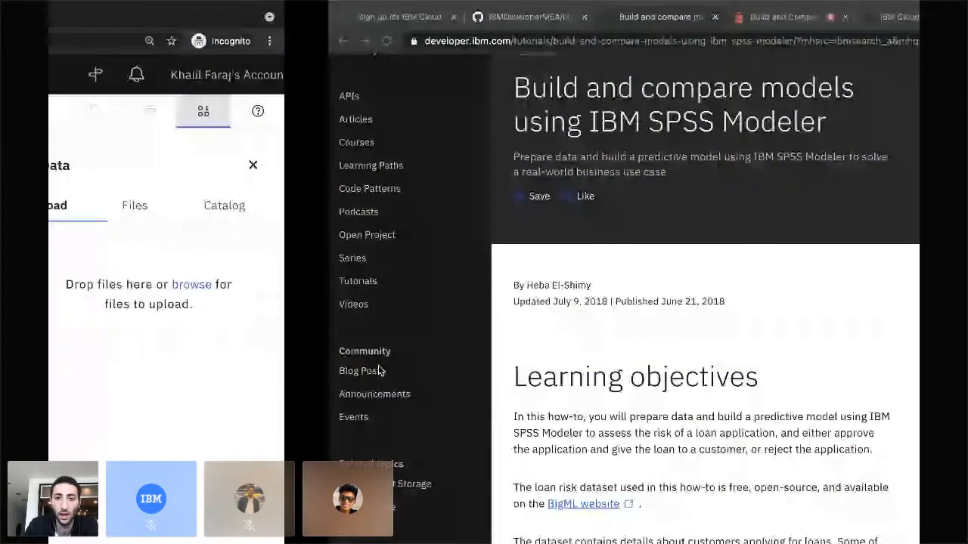
pyautogui.hotkey('ctrl', 'Right')
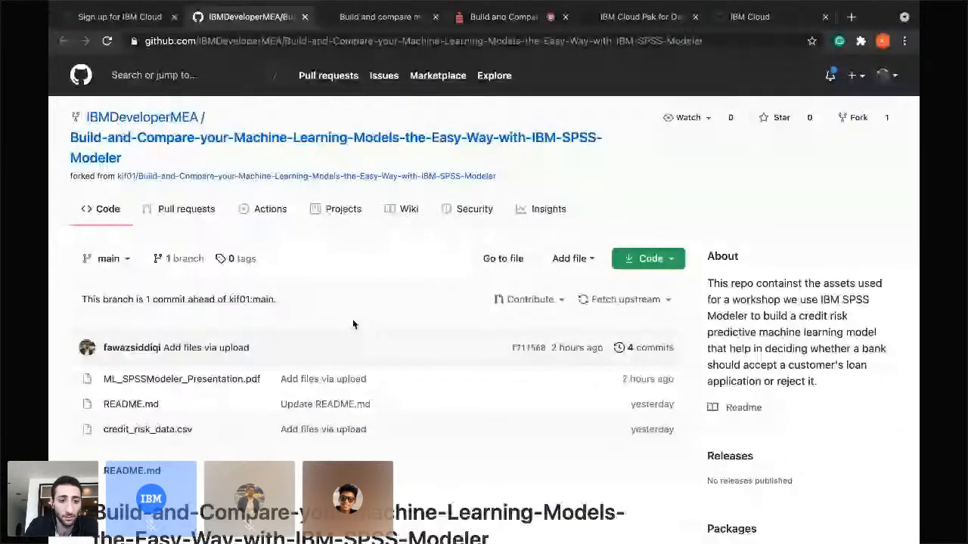
# - Review the workshop repository's file list, including credit_risk_data.csv, and the start of its README
pyautogui.scroll(-3, 186, 293)
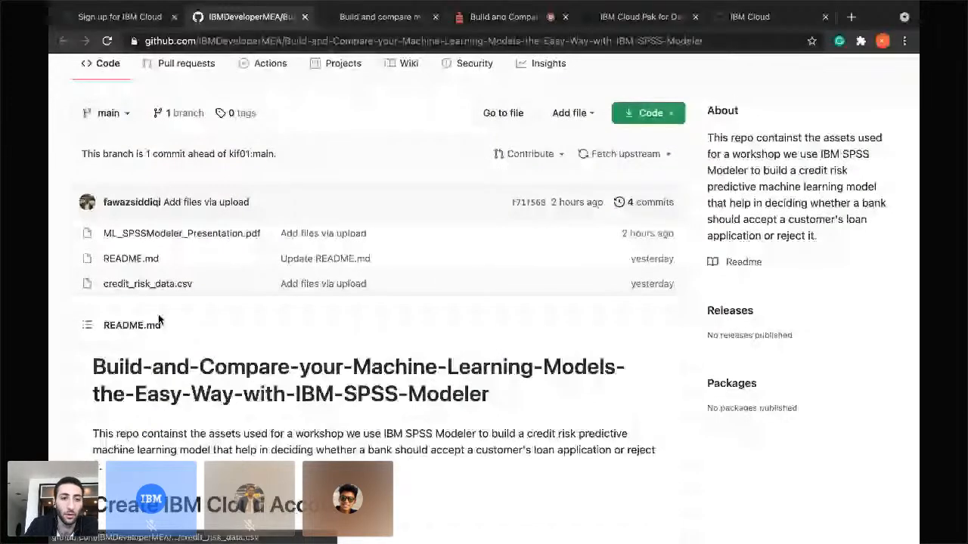
pyautogui.scroll(-1, 174, 259)
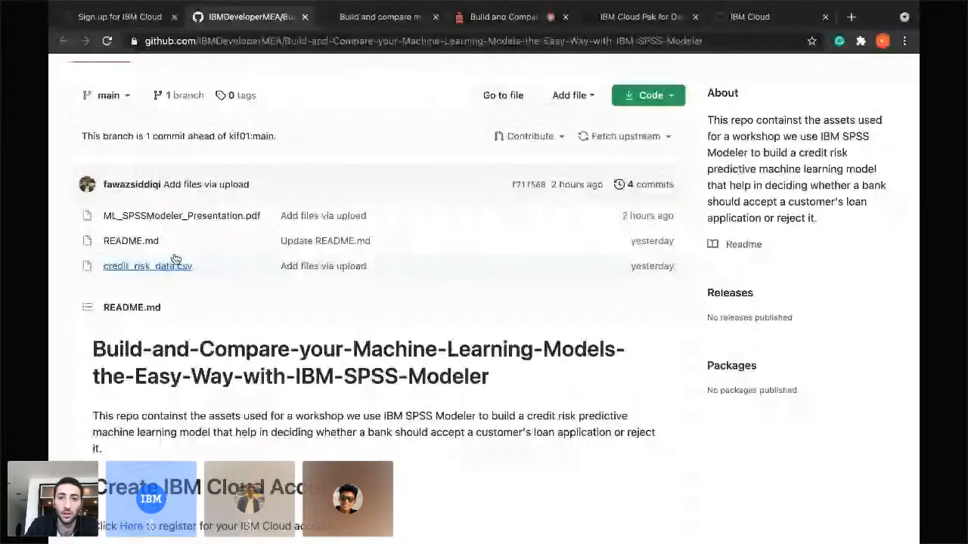
pyautogui.scroll(-1, 166, 270)
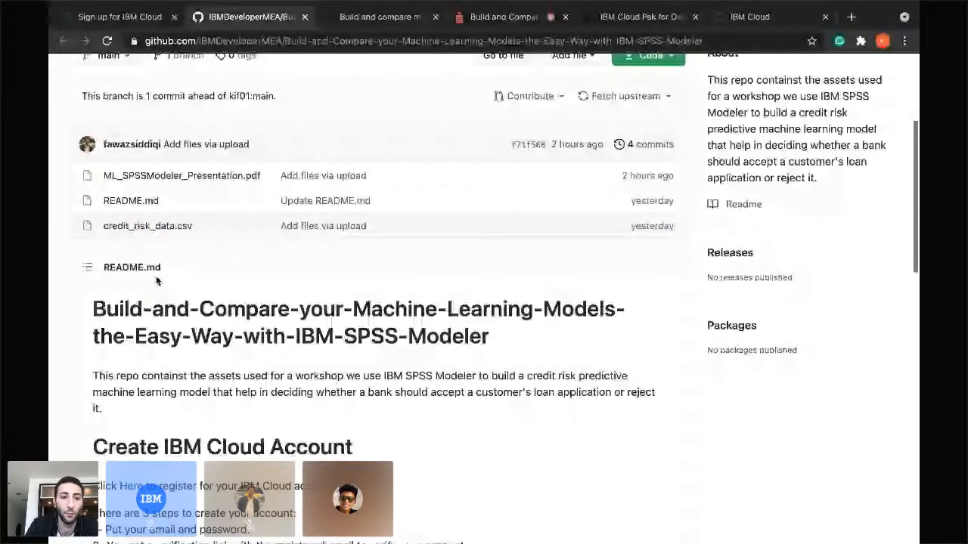
pyautogui.scroll(2, 156, 281)
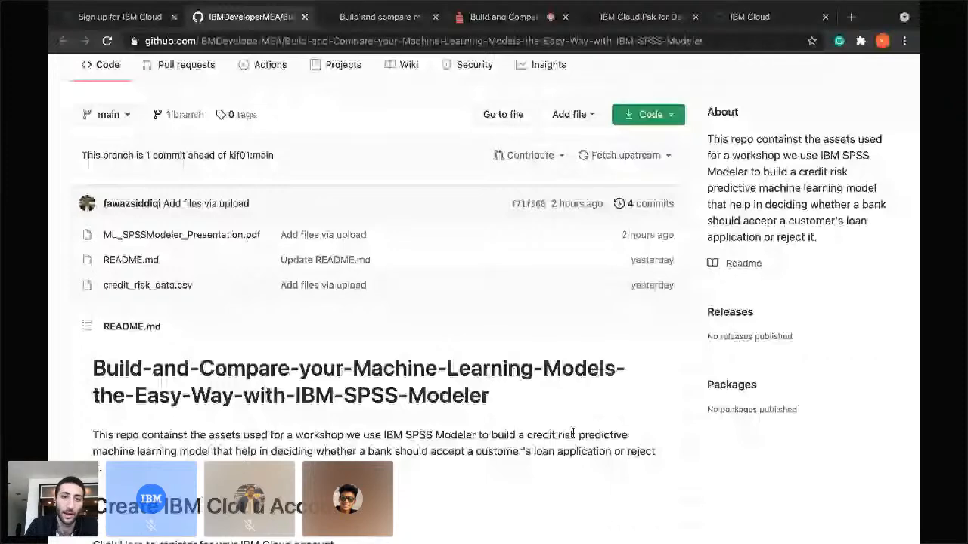
pyautogui.scroll(4, 298, 339)
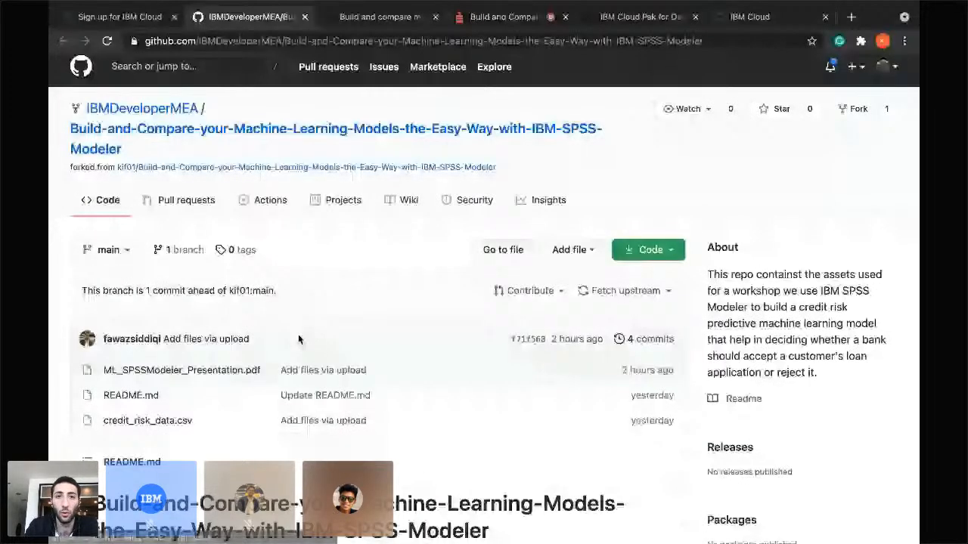
# - Switch back to Watson Studio, upload credit_risk_data.csv from the Downloads folder as a project data asset, and close the data pane
pyautogui.hotkey('ctrl', 'Right')
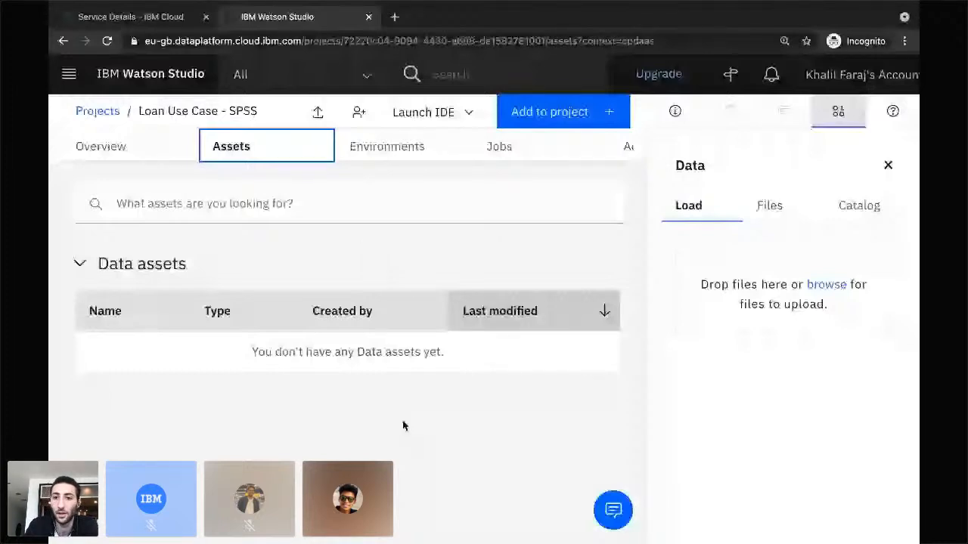
pyautogui.click(827, 288)
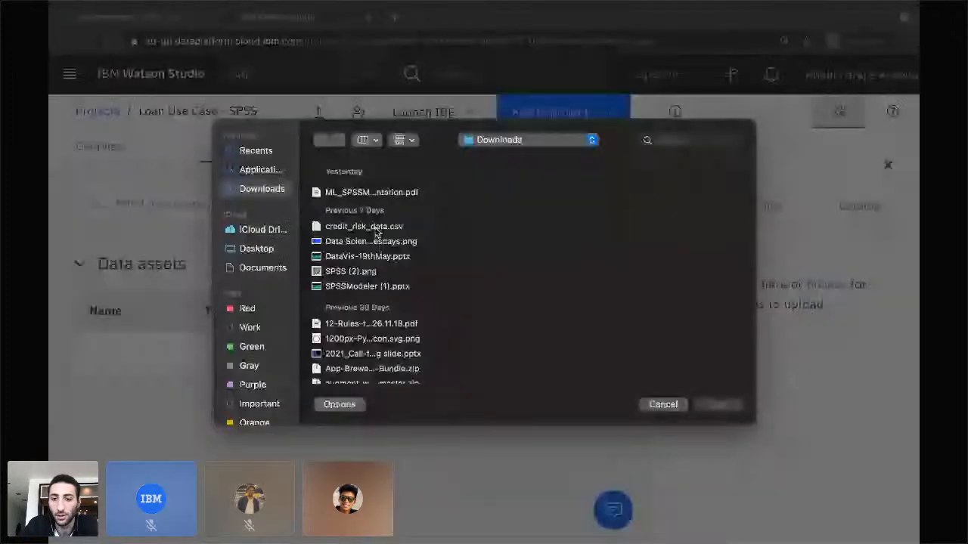
pyautogui.click(370, 227)
pyautogui.click(714, 408)
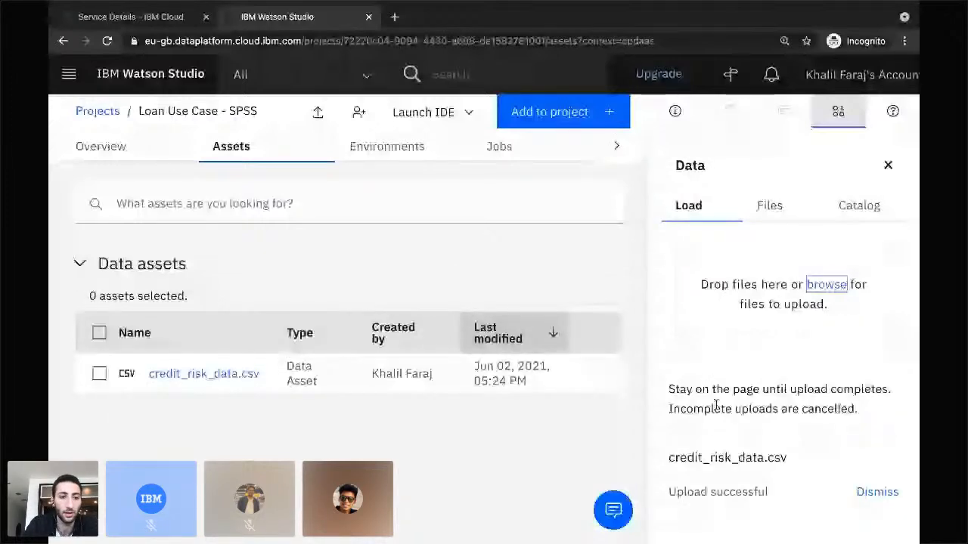
pyautogui.click(888, 165)
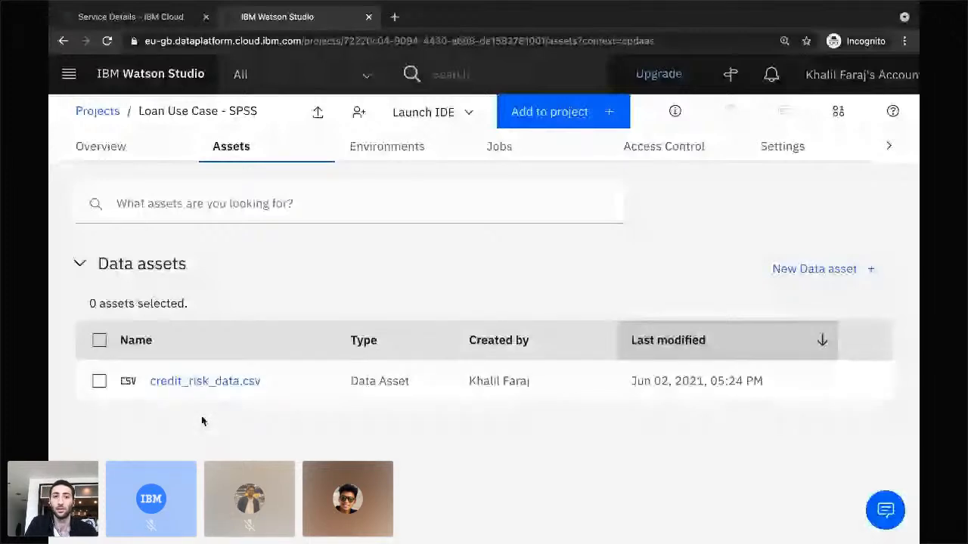
# - Add a new modeler flow named "SPSS Modeler- Loan" to the project, leaving its description empty
pyautogui.click(560, 113)
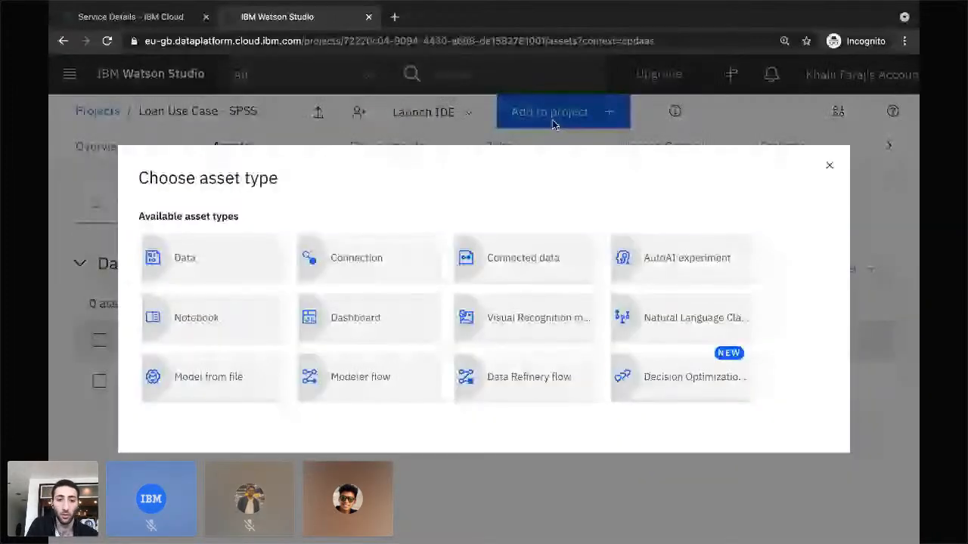
pyautogui.click(366, 389)
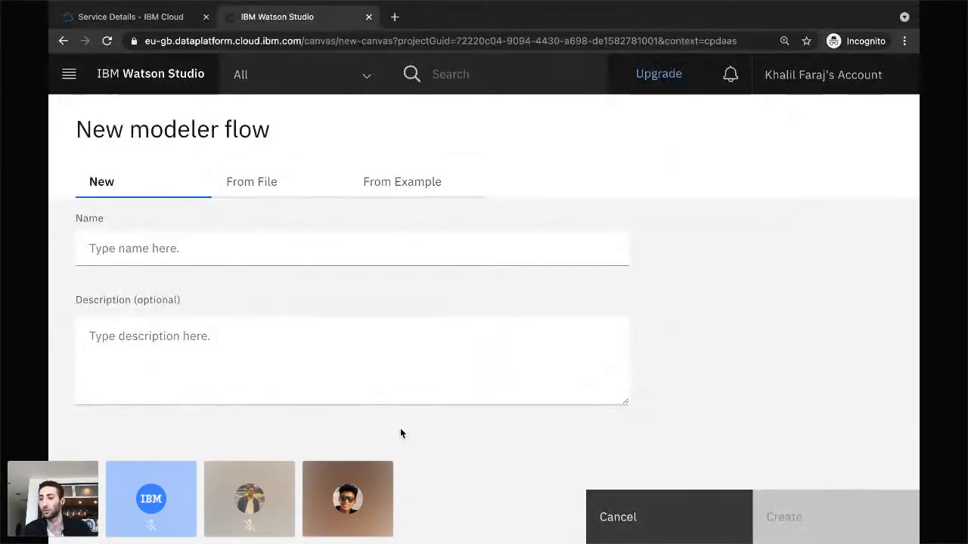
pyautogui.click(319, 248)
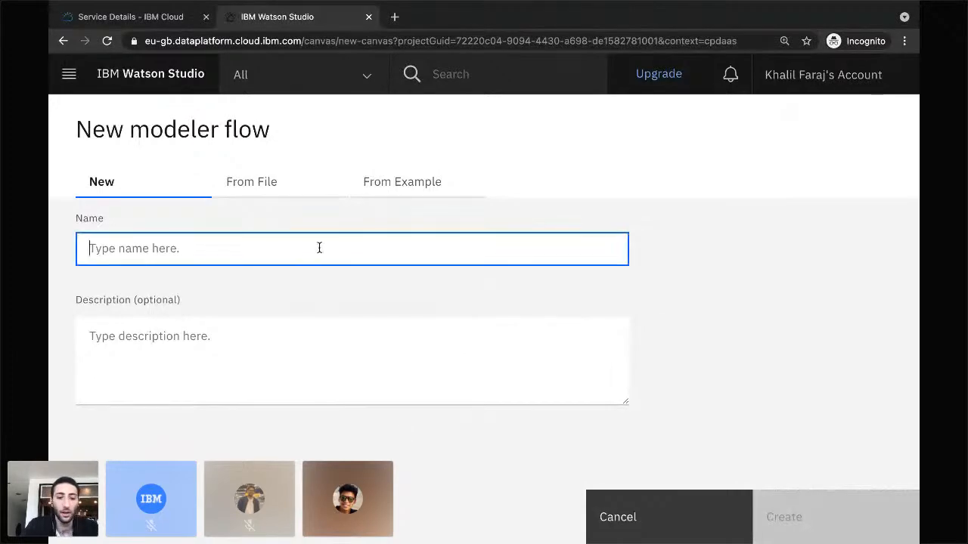
pyautogui.write('SPSS M')
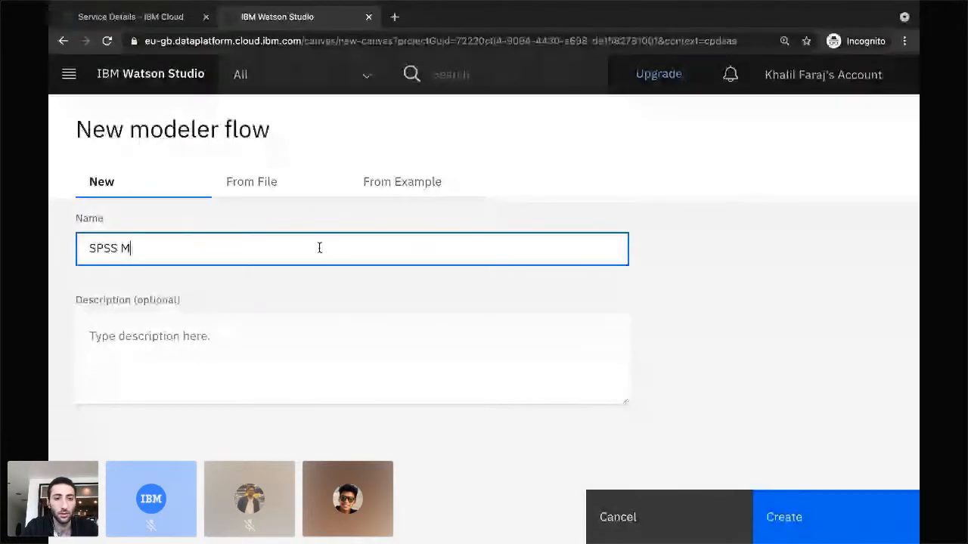
pyautogui.write('odeler- LOan')
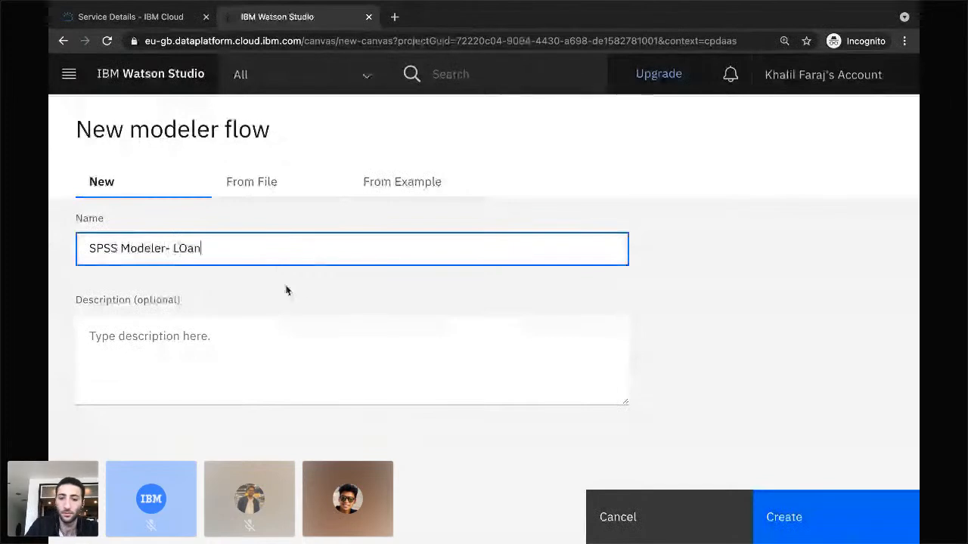
pyautogui.write('a')
pyautogui.press('BackSpace')
pyautogui.press('BackSpace')
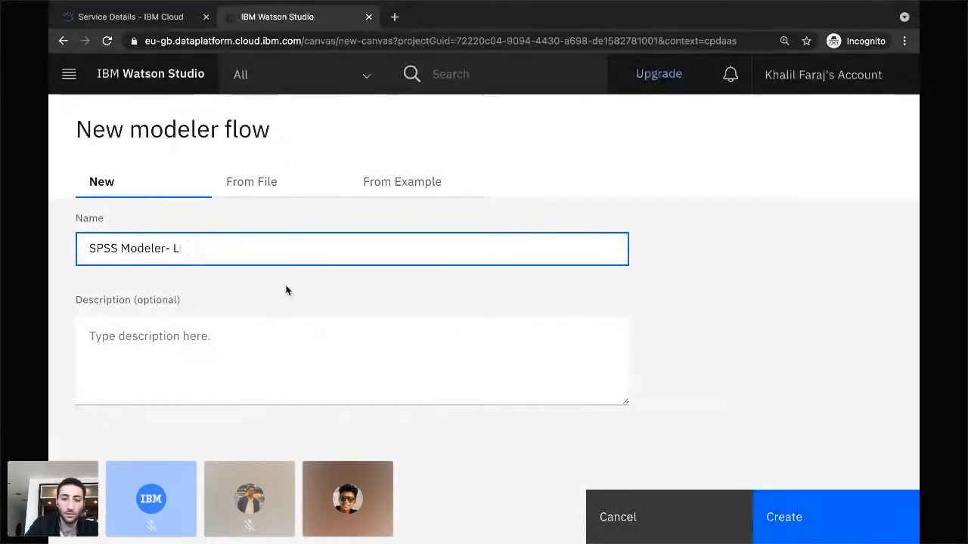
pyautogui.write('oan')
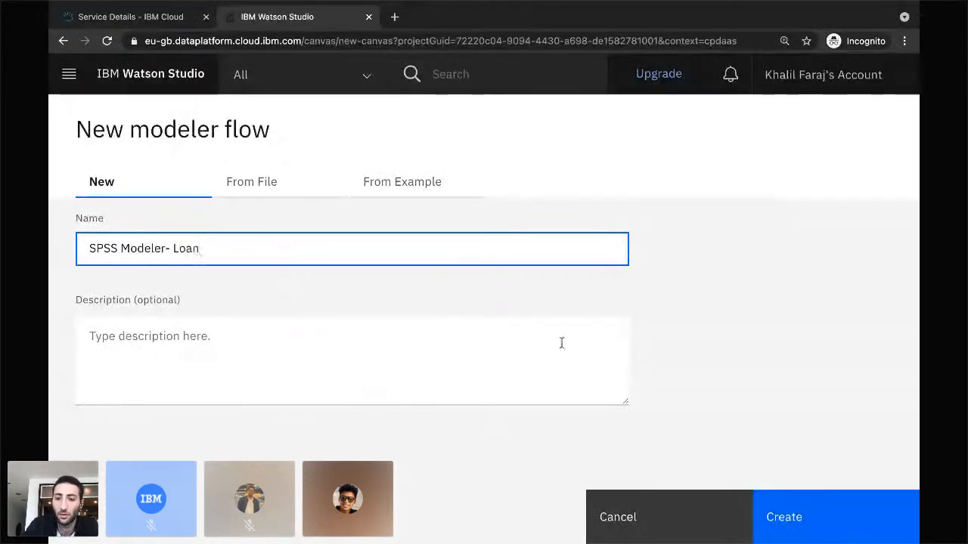
pyautogui.click(826, 525)
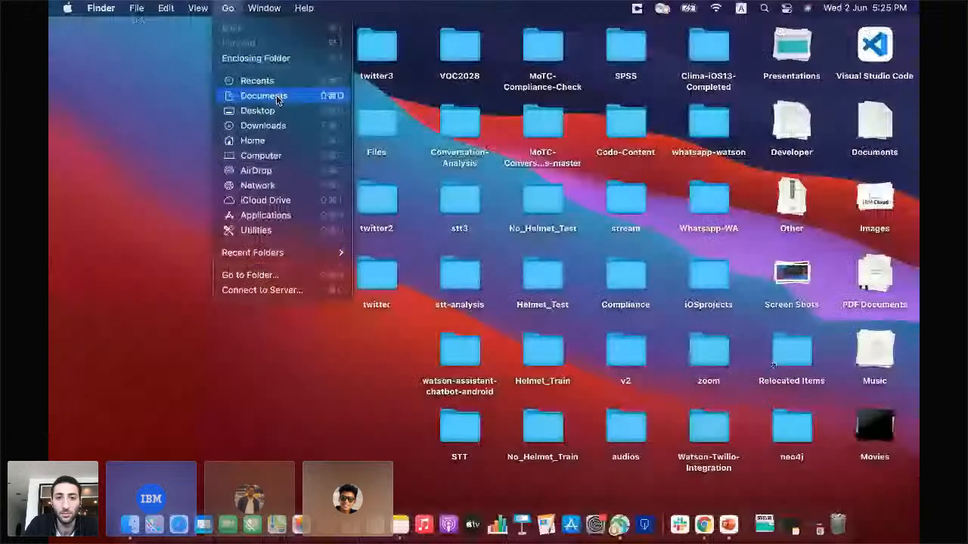
# - Open credit_risk_data.csv from the Downloads folder in Numbers, declining the app update
pyautogui.click(268, 126)
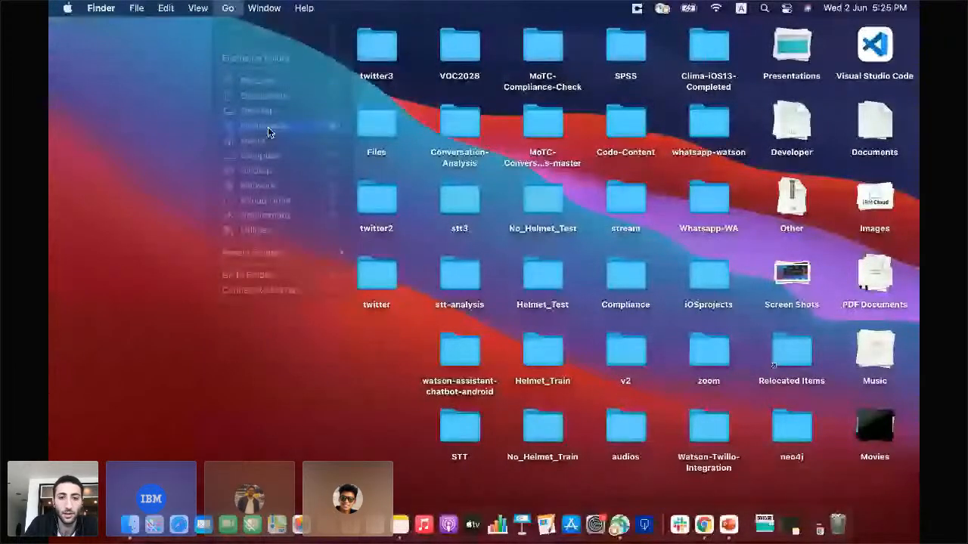
pyautogui.click(360, 291)
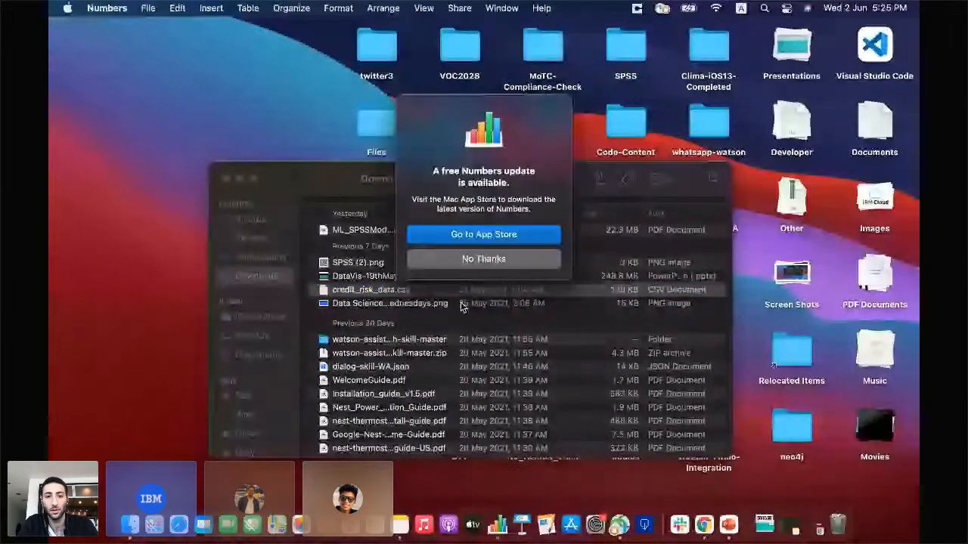
pyautogui.click(478, 259)
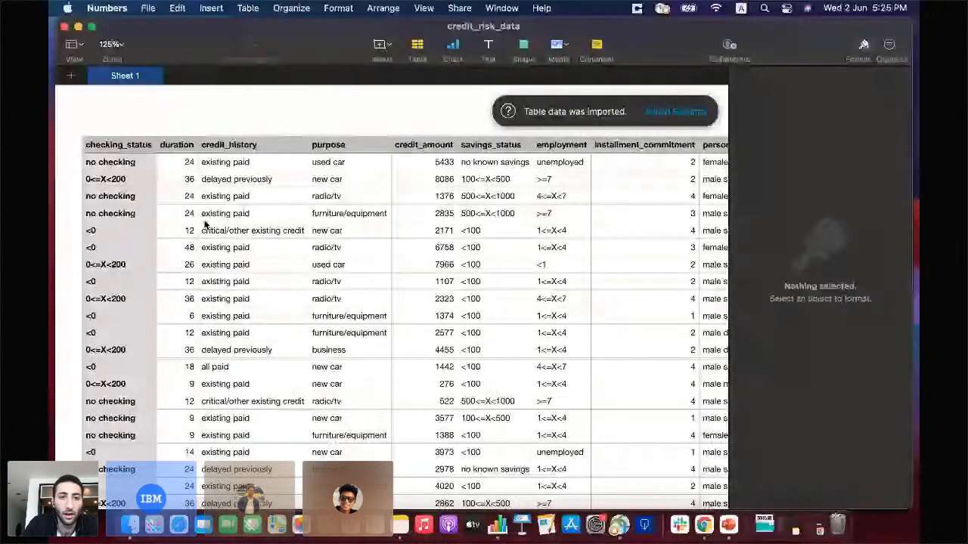
# - Examine the credit risk dataset's columns from checking_status through to the class column that rates each applicant
pyautogui.hscroll(1, 234, 160)
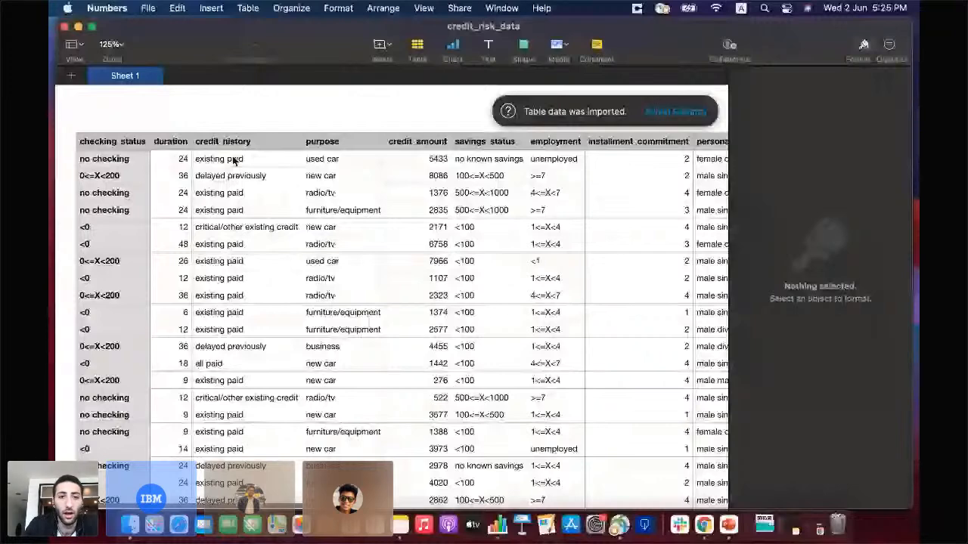
pyautogui.hscroll(3, 310, 198)
pyautogui.hscroll(3, 325, 200)
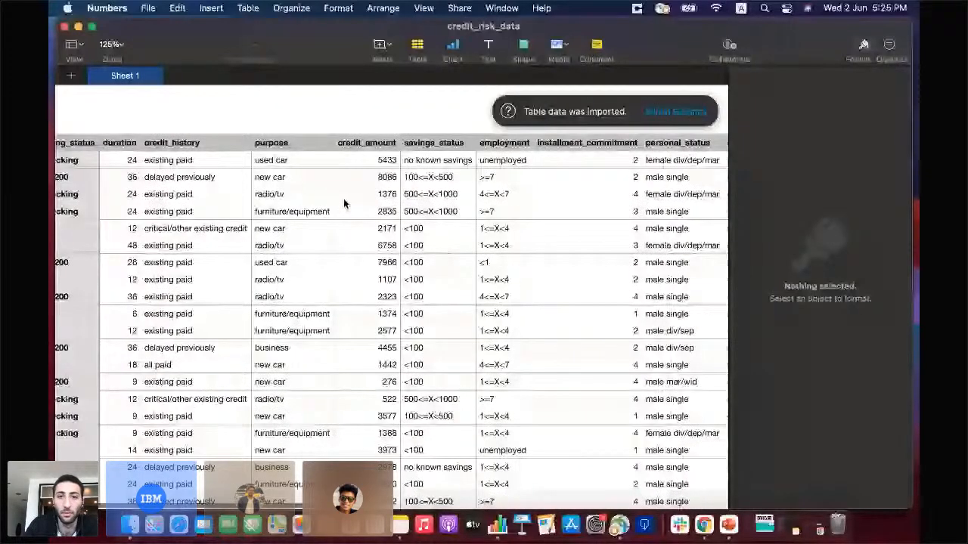
pyautogui.hscroll(10, 355, 192)
pyautogui.hscroll(4, 373, 180)
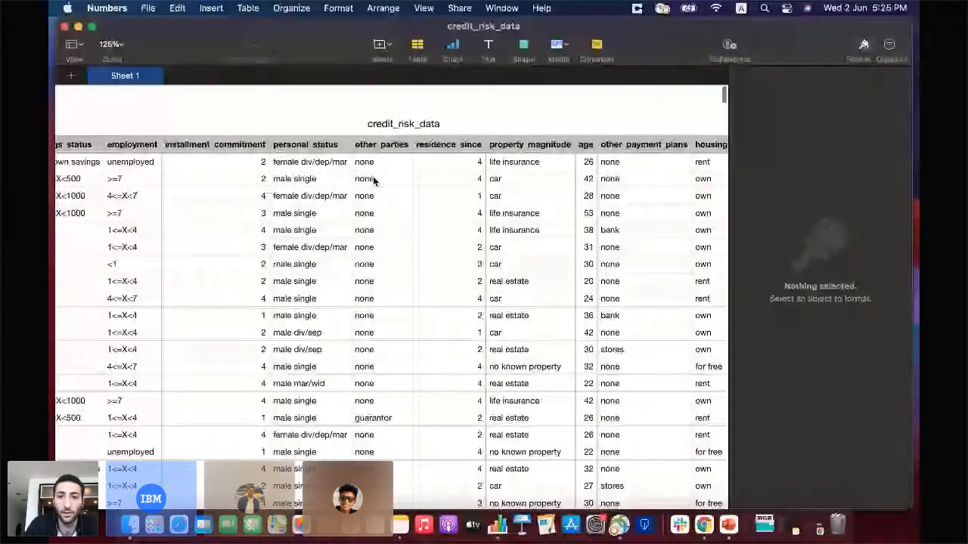
pyautogui.hscroll(10, 344, 194)
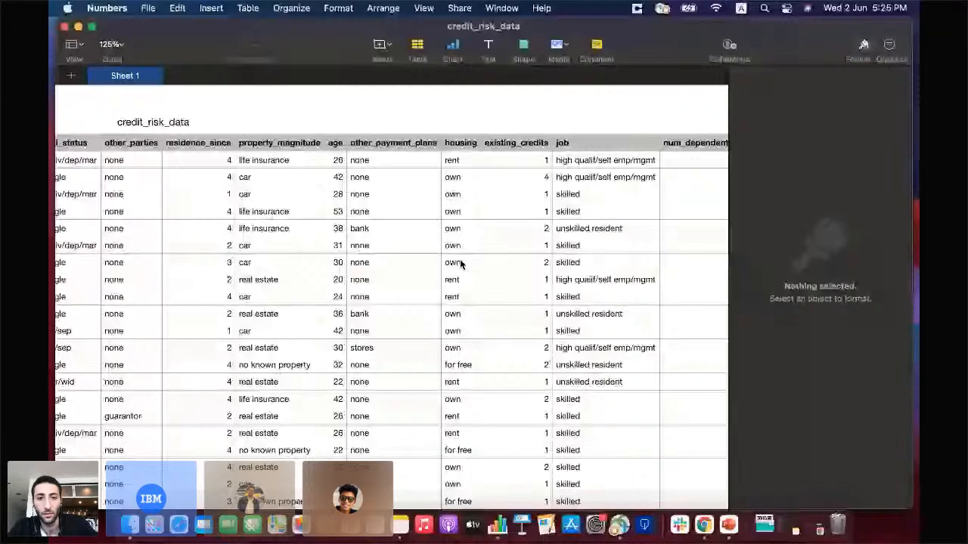
pyautogui.hscroll(5, 460, 263)
pyautogui.hscroll(3, 482, 321)
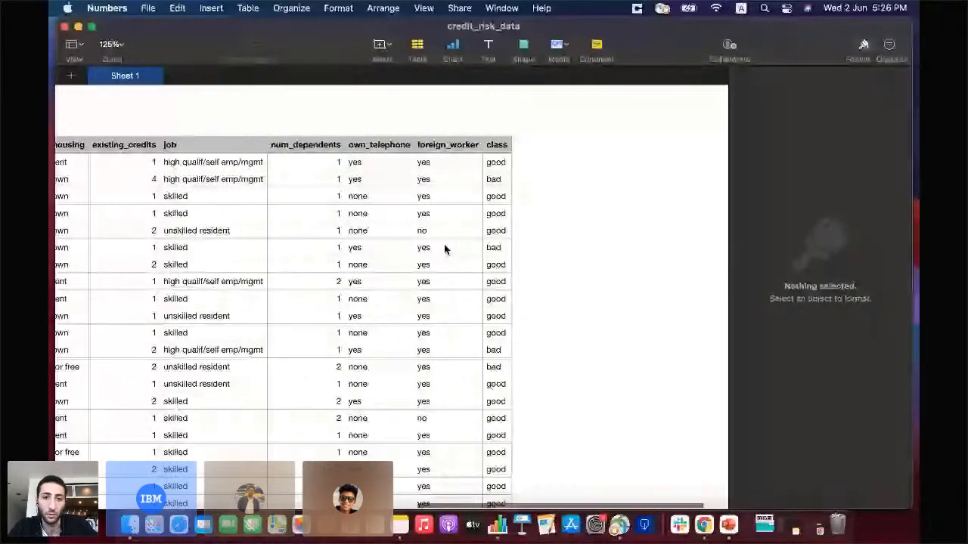
pyautogui.hscroll(1, 476, 197)
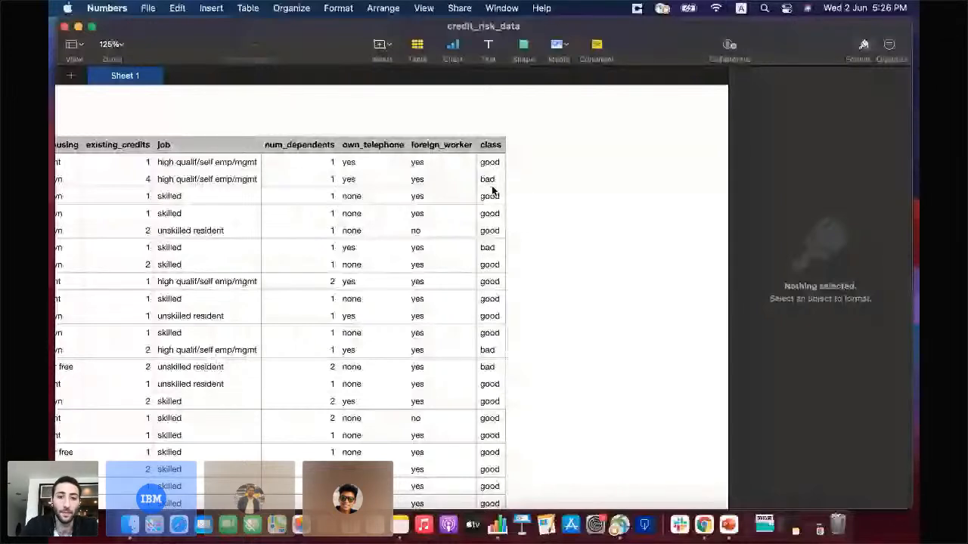
pyautogui.scroll(-1, 484, 219)
pyautogui.hscroll(1, 484, 219)
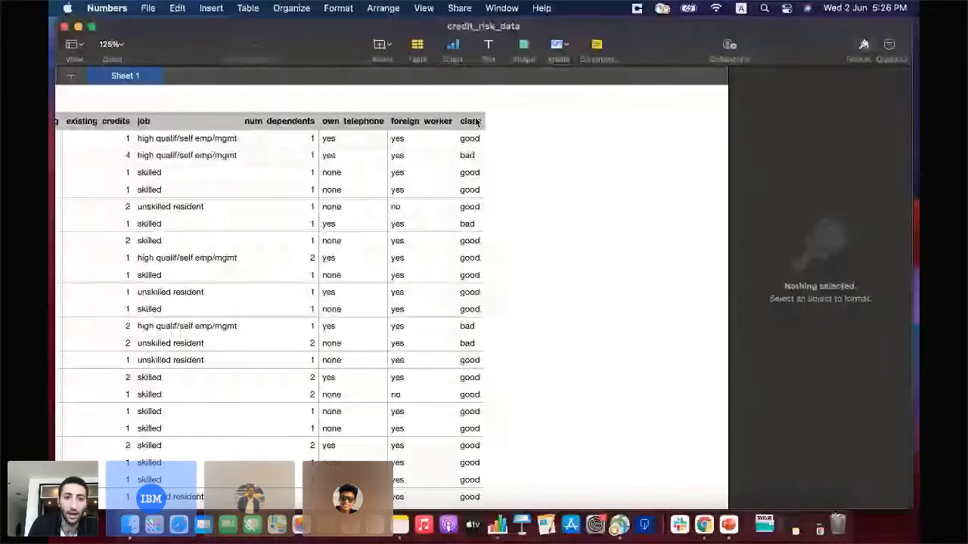
# - Go back over the applicant attributes from foreign_worker to the credit history and duration columns
pyautogui.hscroll(-5, 362, 307)
pyautogui.hscroll(3, 362, 308)
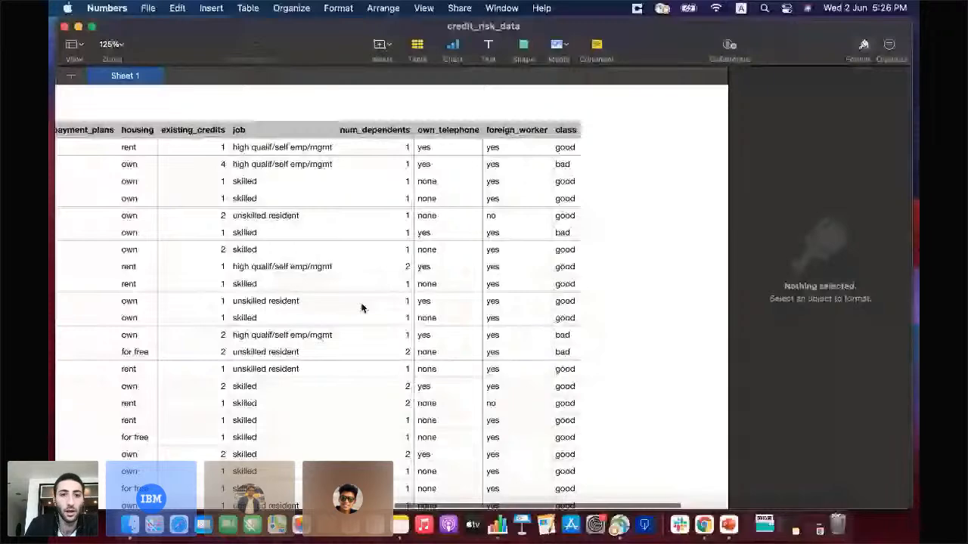
pyautogui.hscroll(-2, 499, 175)
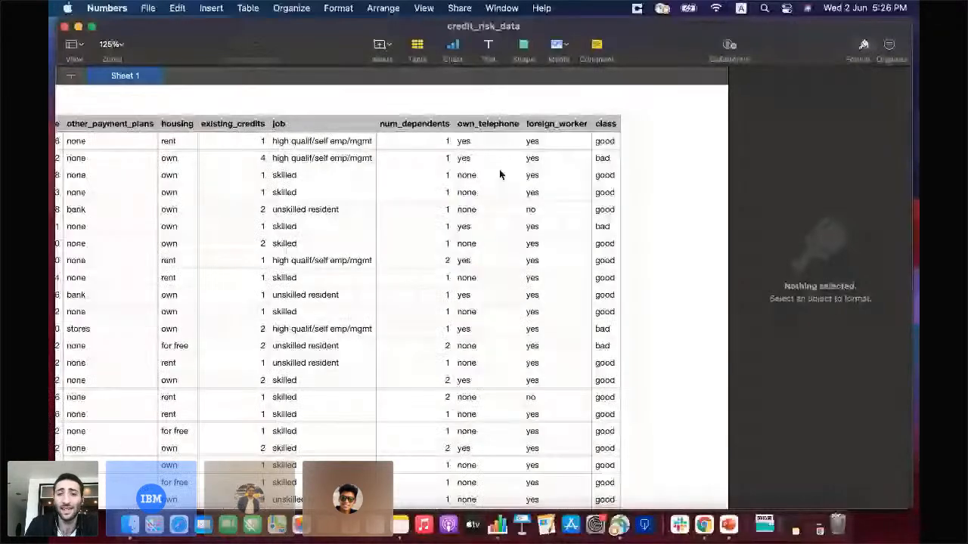
pyautogui.hscroll(-2, 398, 215)
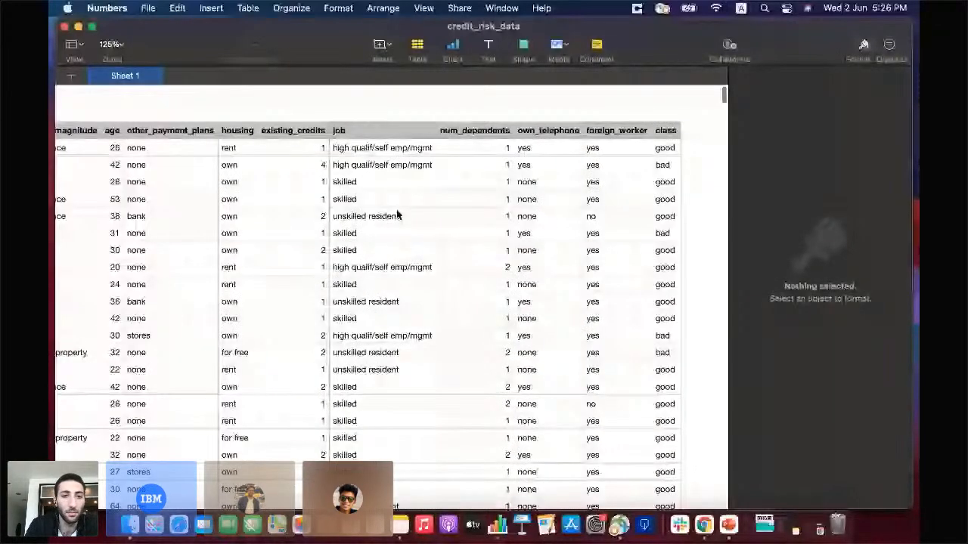
pyautogui.hscroll(-5, 397, 216)
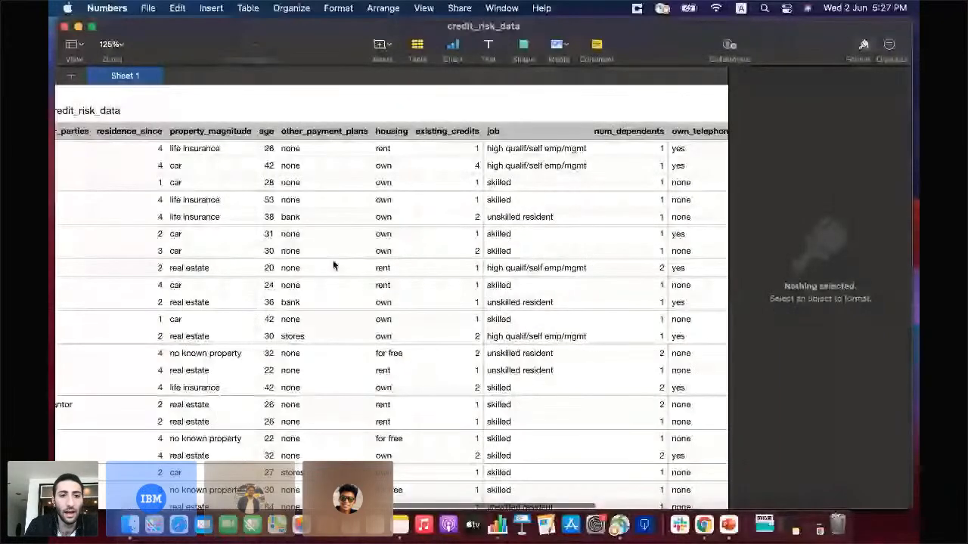
pyautogui.hscroll(-2, 334, 265)
pyautogui.scroll(1, 333, 266)
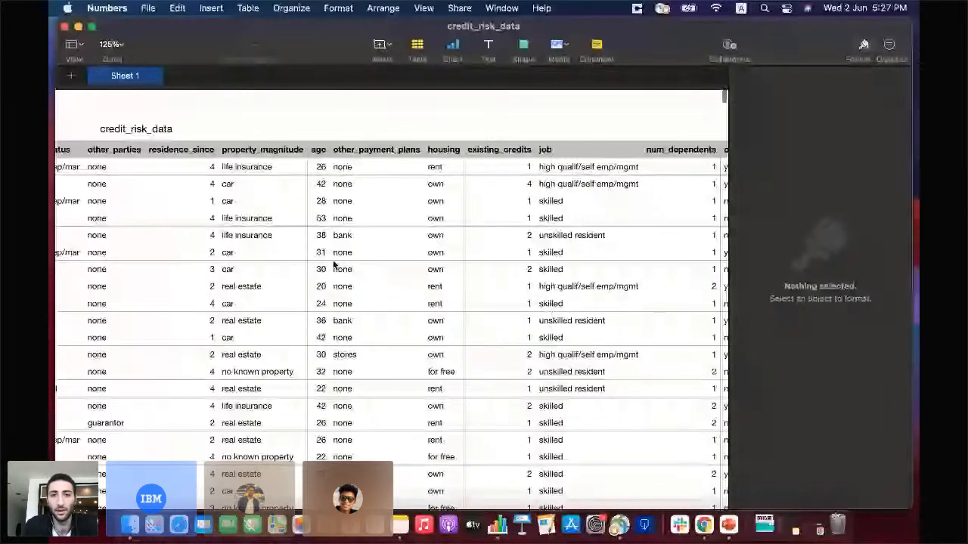
pyautogui.hscroll(-10, 333, 265)
pyautogui.scroll(-1, 333, 265)
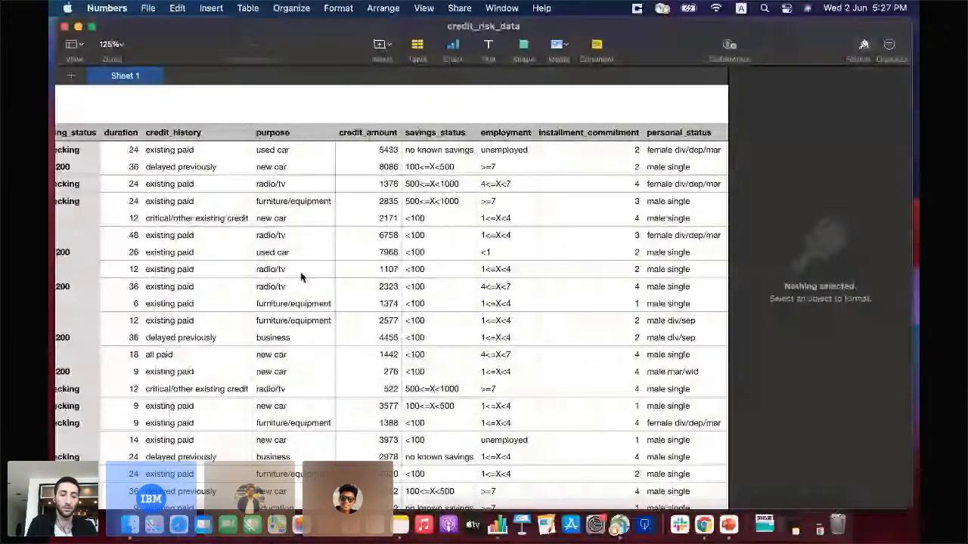
pyautogui.scroll(-1, 301, 278)
pyautogui.hscroll(-1, 301, 278)
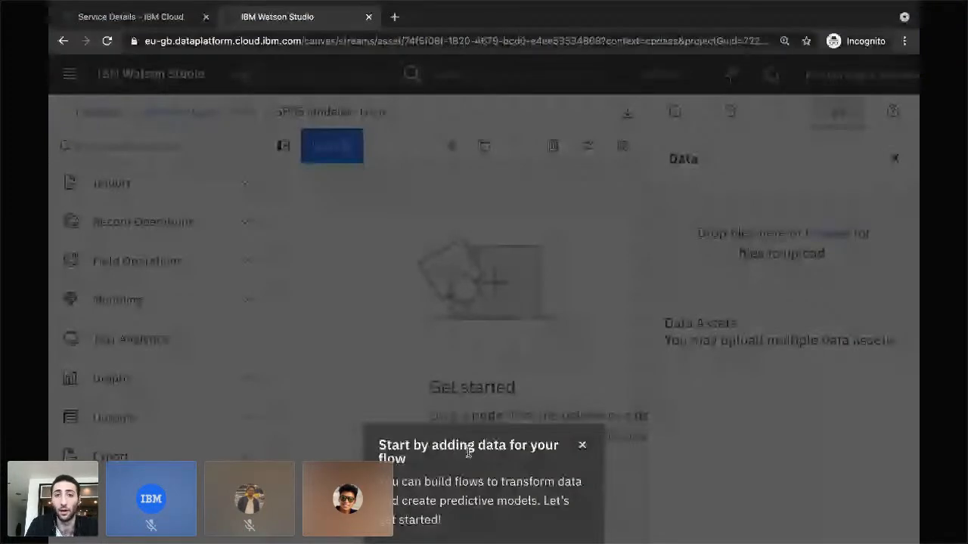
# - Switch back to Watson Studio and dismiss the introductory pop-up on the new flow's canvas
pyautogui.click(583, 446)
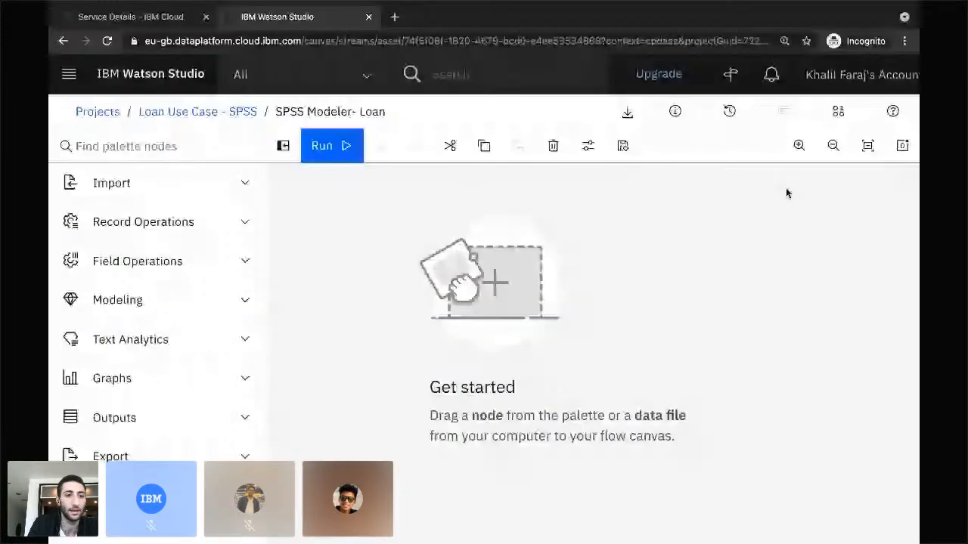
# - Add a Data Asset import node to the empty flow canvas
pyautogui.click(204, 189)
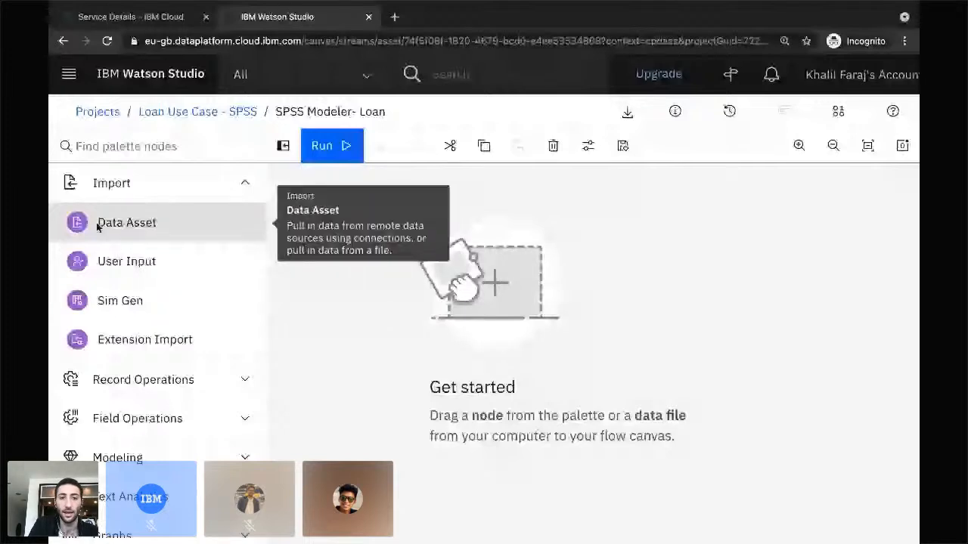
pyautogui.moveTo(98, 228); pyautogui.dragTo(375, 289)
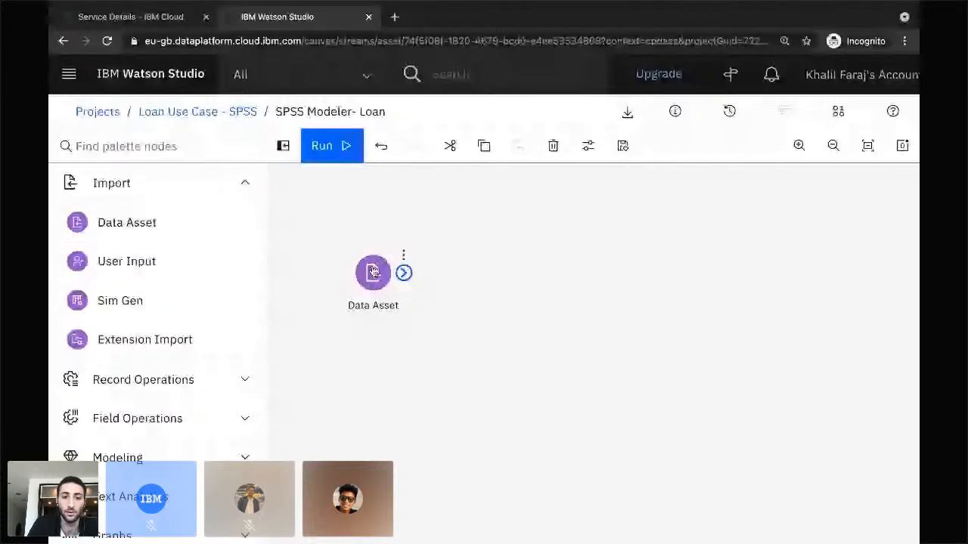
pyautogui.click(366, 282)
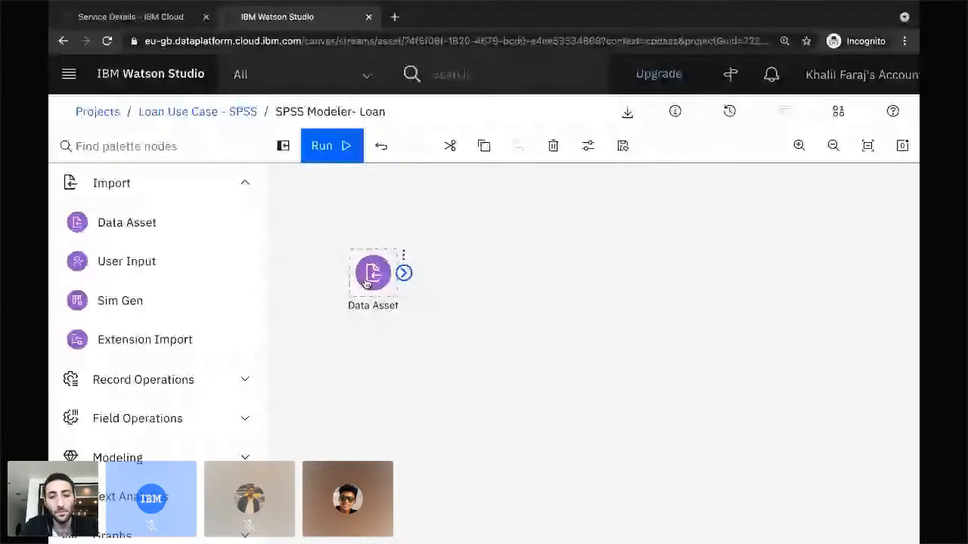
# - Set the project's credit_risk_data.csv as the Data Asset node's source and save the node with its default import options
pyautogui.doubleClick(366, 282)
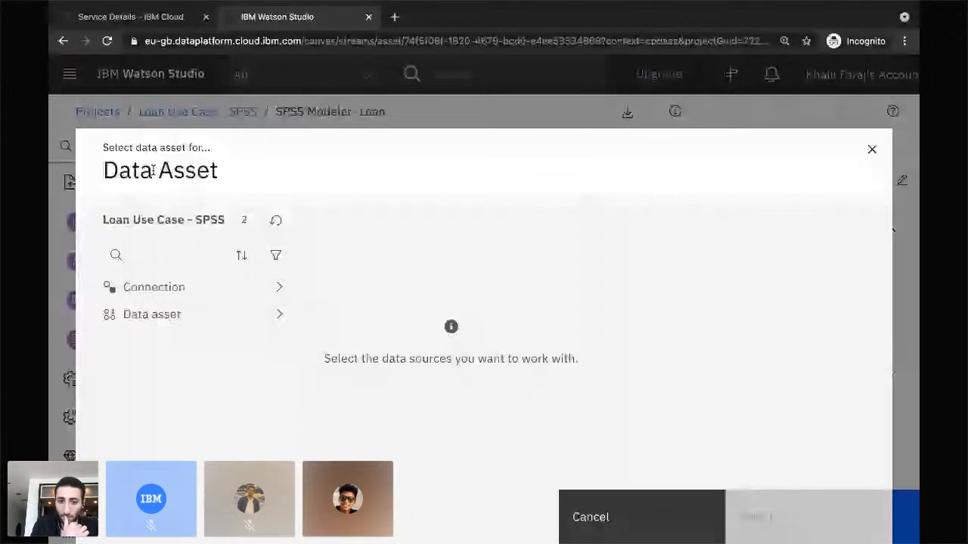
pyautogui.click(173, 317)
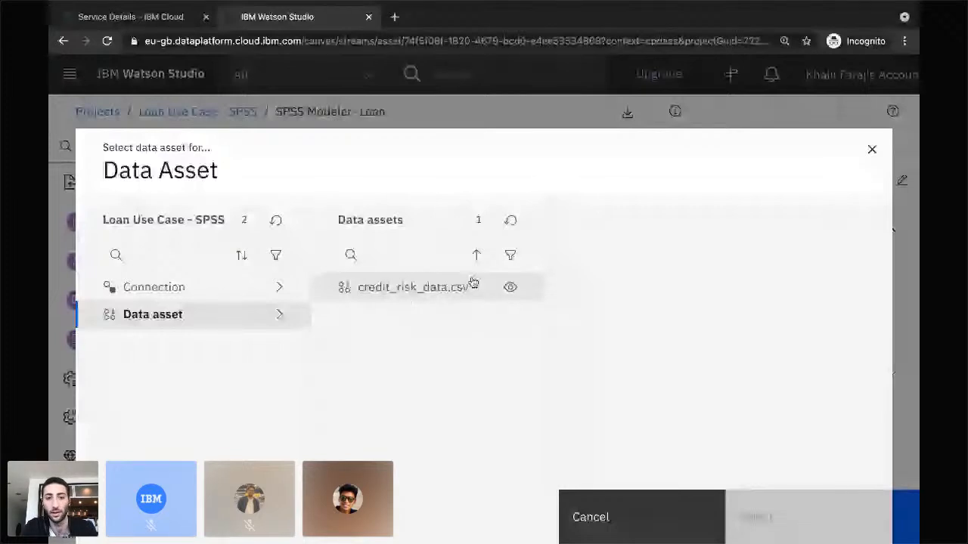
pyautogui.click(412, 294)
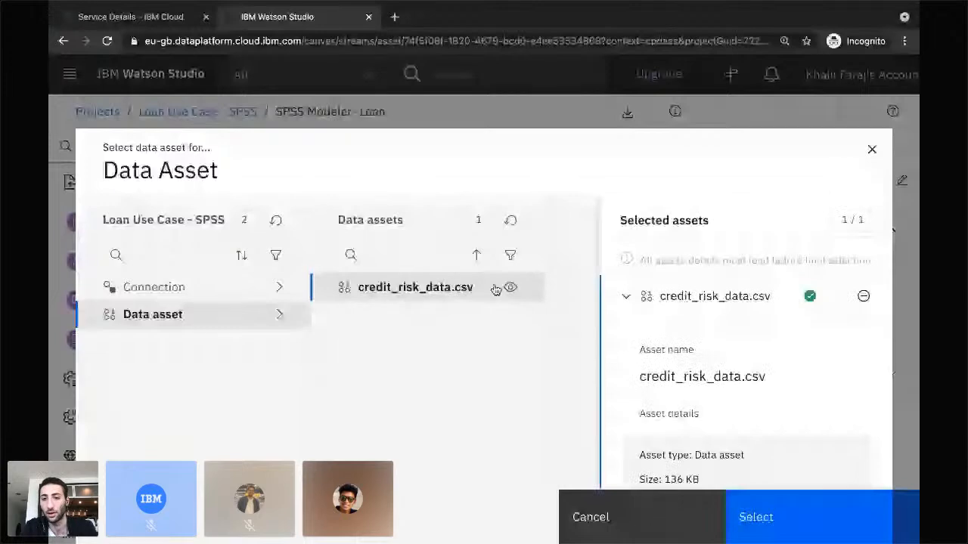
pyautogui.click(778, 517)
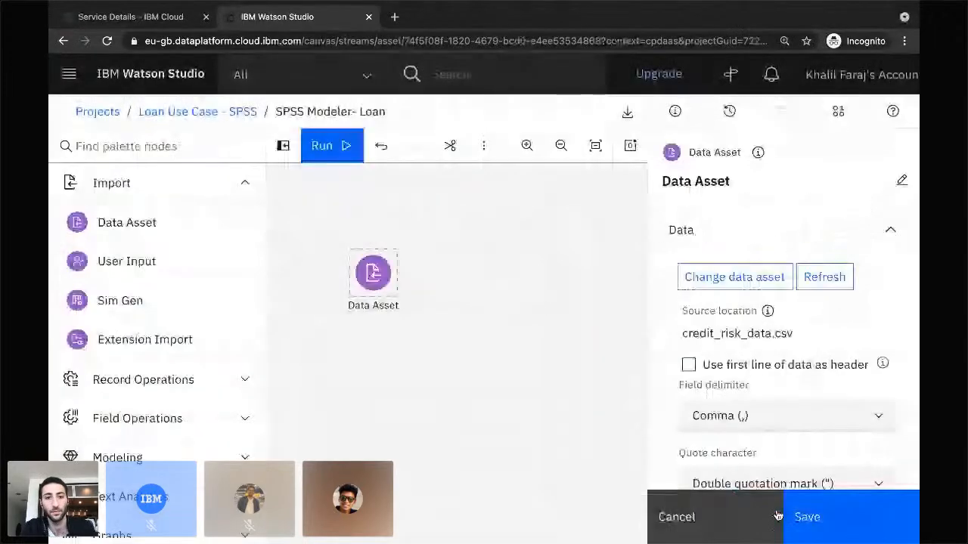
pyautogui.scroll(-3, 772, 392)
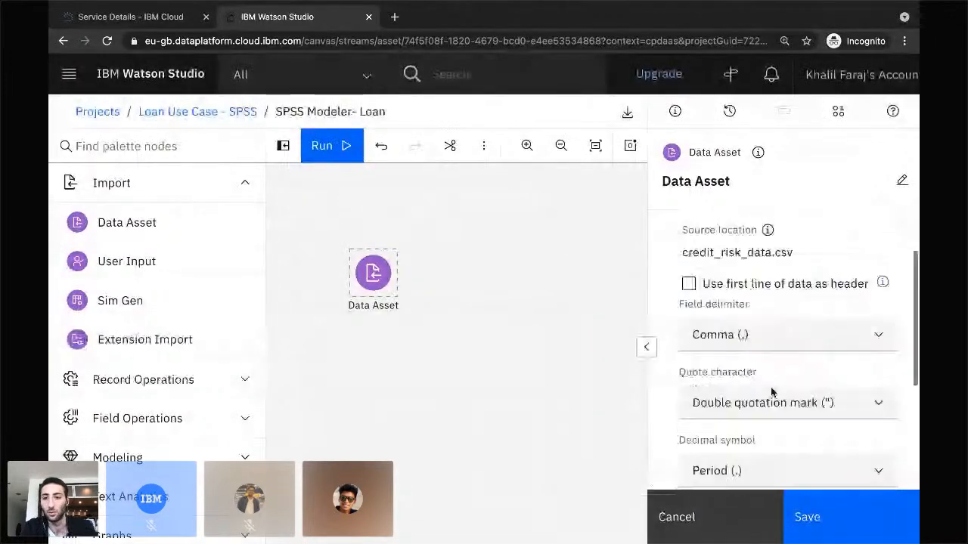
pyautogui.scroll(-2, 772, 393)
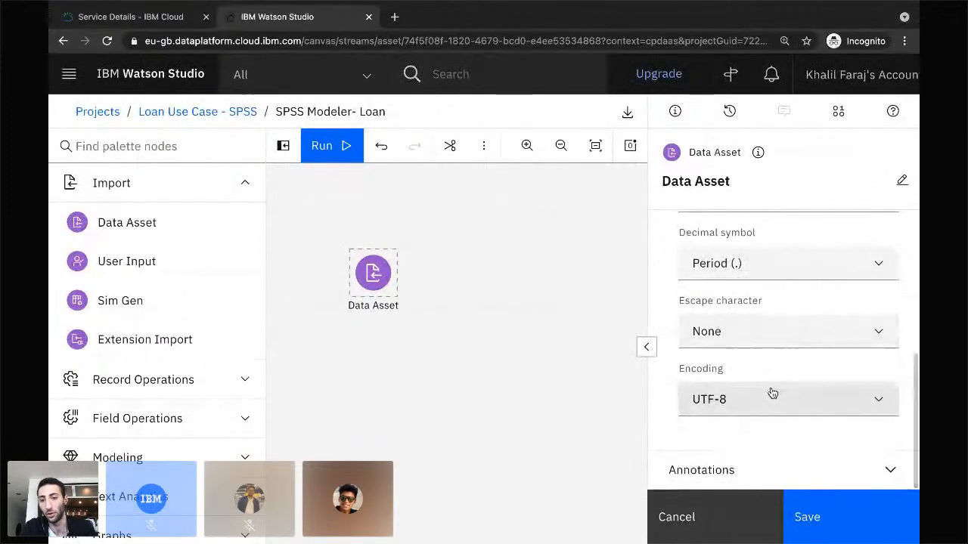
pyautogui.scroll(5, 772, 392)
pyautogui.scroll(-5, 777, 399)
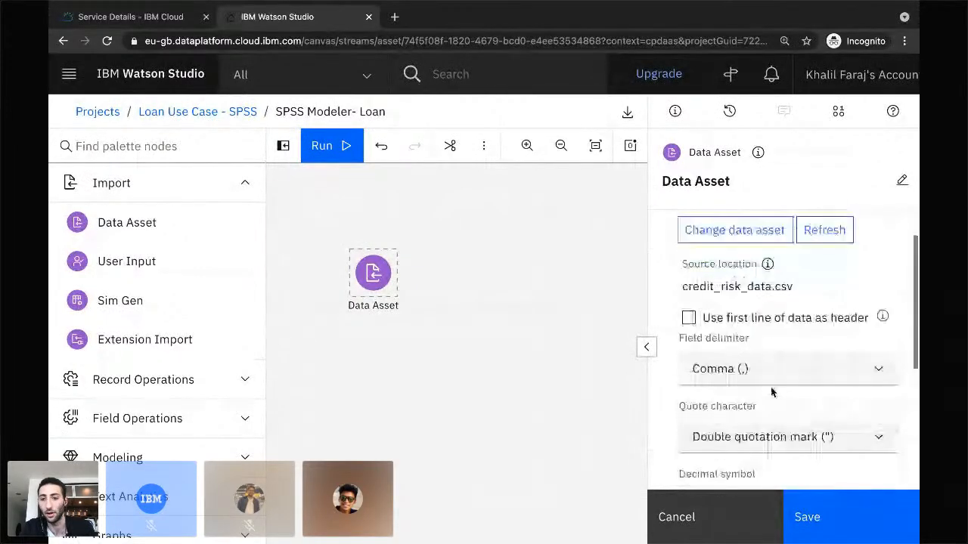
pyautogui.click(821, 524)
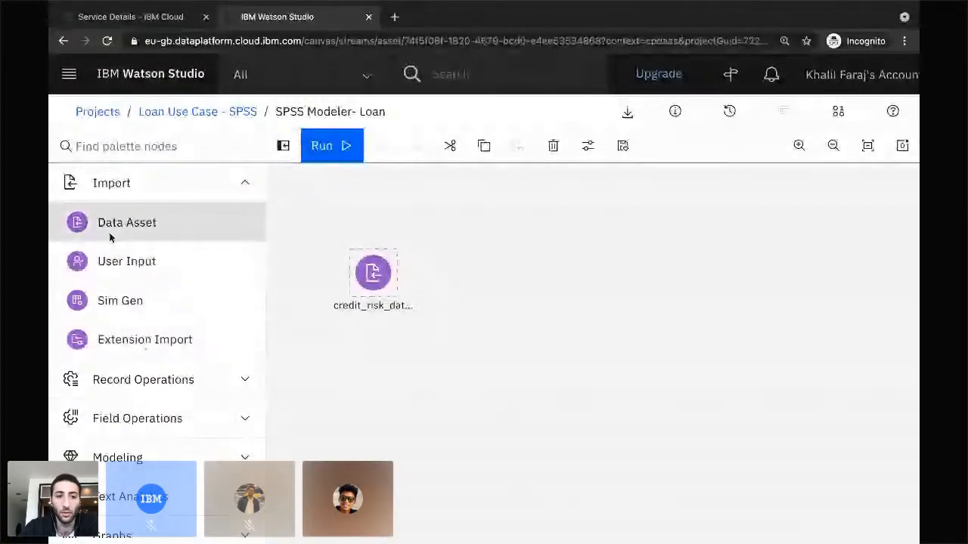
# - Add a Data Audit output node to the canvas, above and to the right of the credit_risk_data.csv node
pyautogui.moveTo(109, 232)
pyautogui.scroll(-1, 135, 443)
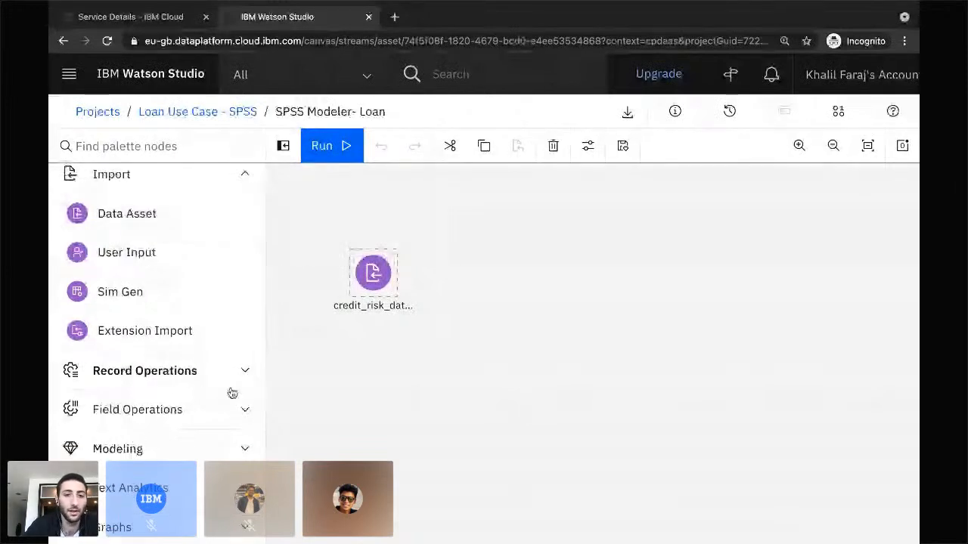
pyautogui.moveTo(375, 309)
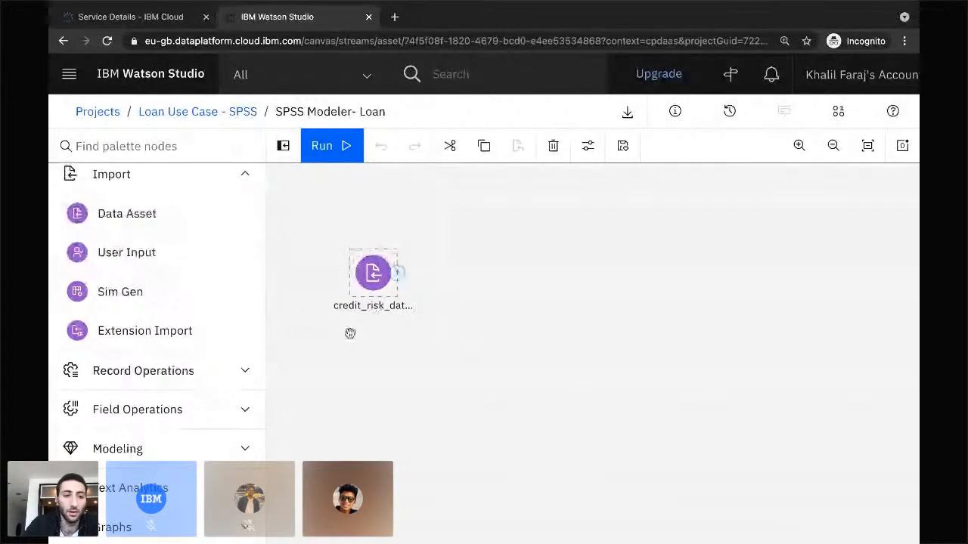
pyautogui.scroll(-1, 165, 479)
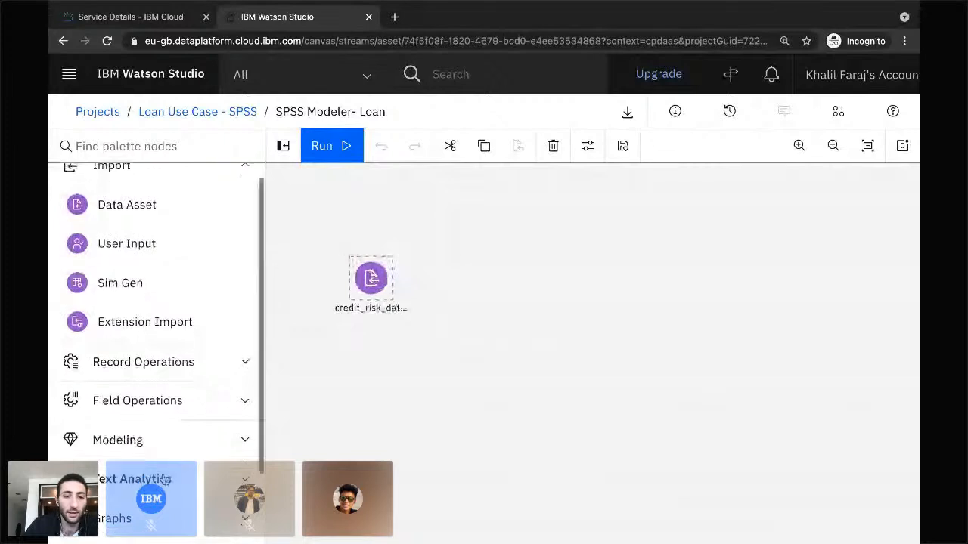
pyautogui.scroll(-2, 165, 479)
pyautogui.scroll(-2, 165, 480)
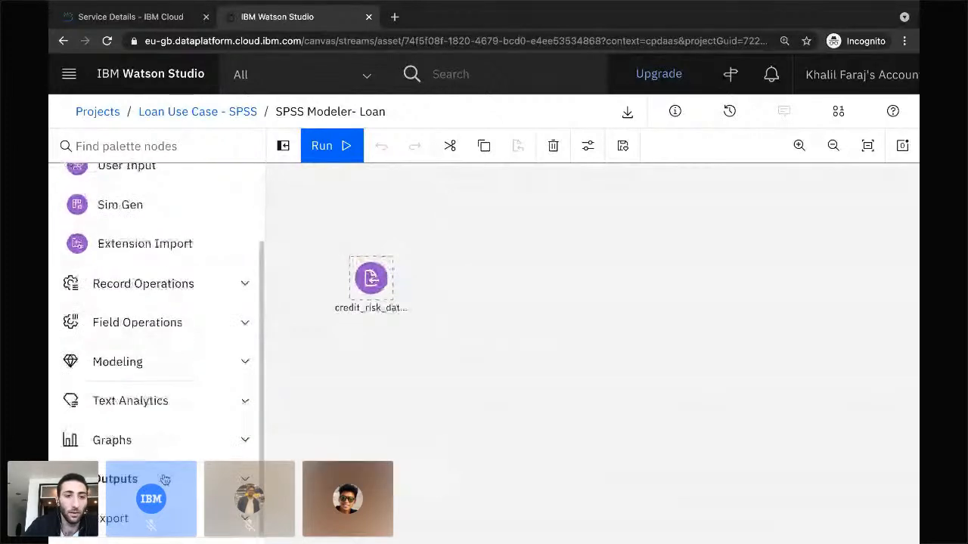
pyautogui.scroll(2, 238, 190)
pyautogui.click(238, 185)
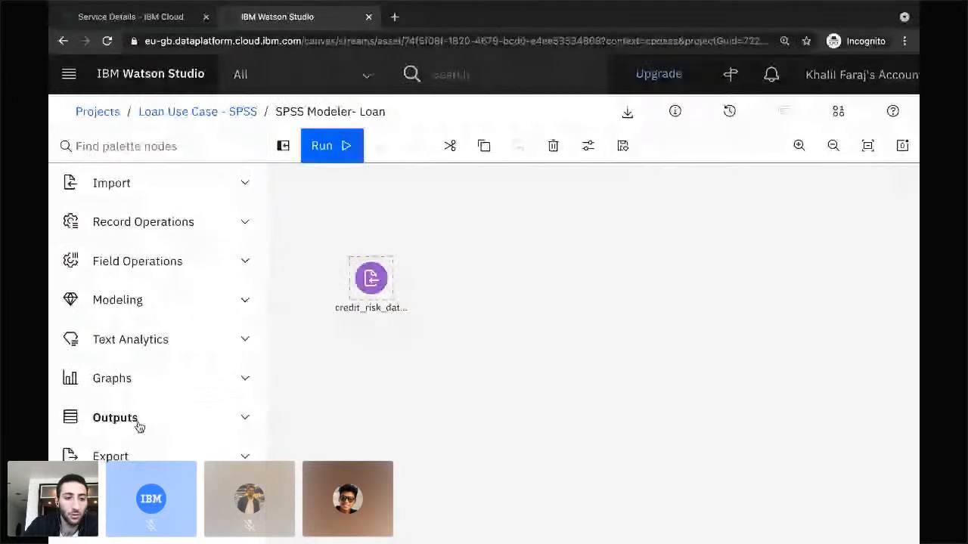
pyautogui.click(115, 418)
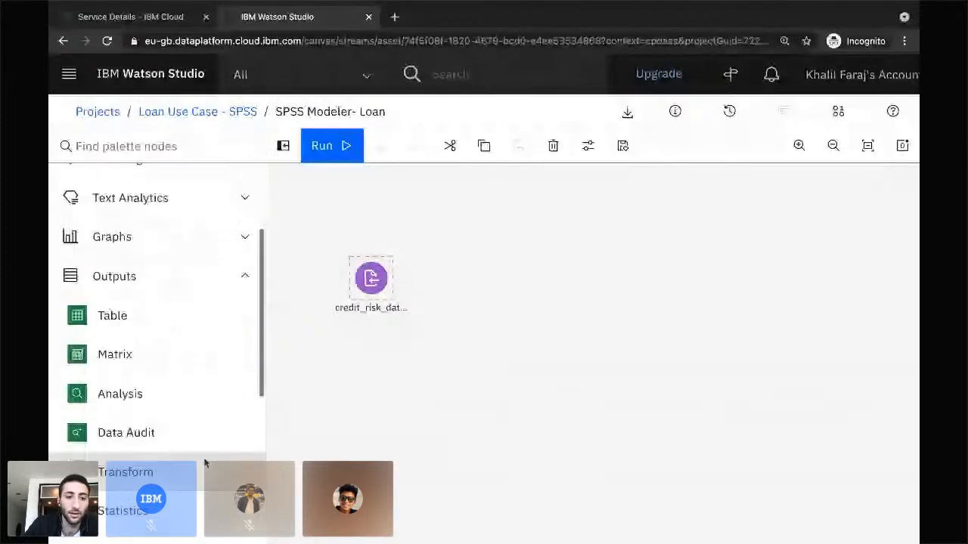
pyautogui.scroll(-1, 136, 401)
pyautogui.moveTo(136, 400); pyautogui.dragTo(489, 235)
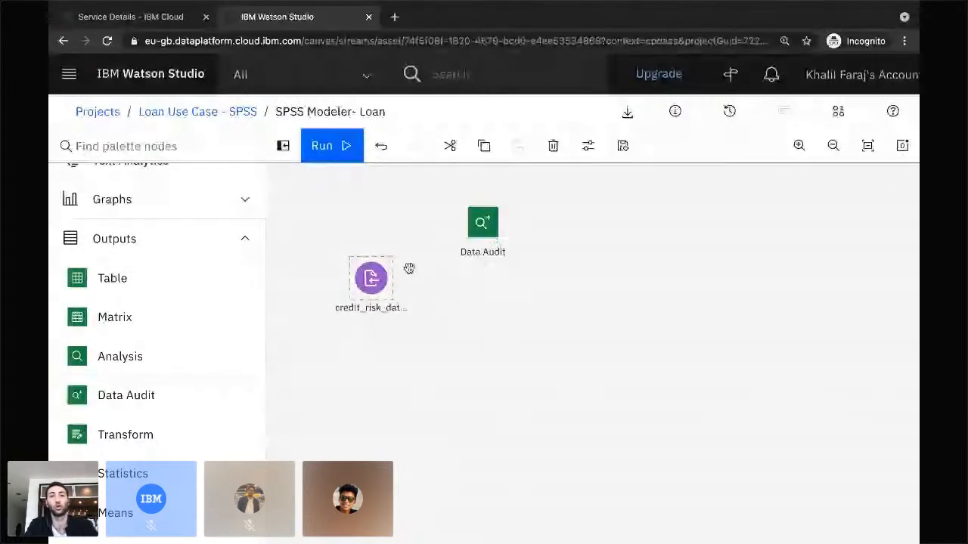
# - Connect the credit_risk_data.csv node to the Data Audit node and run the audit
pyautogui.moveTo(401, 281)
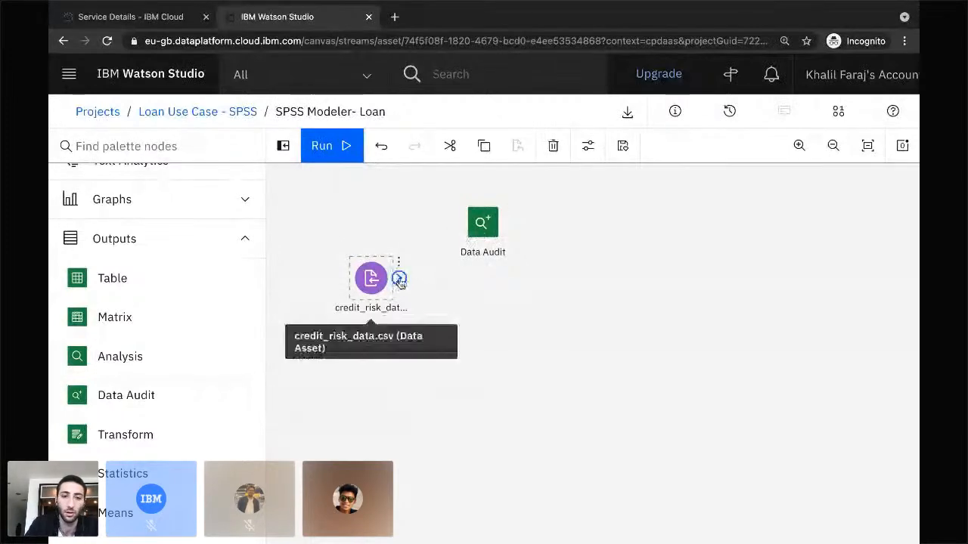
pyautogui.moveTo(399, 281); pyautogui.dragTo(463, 220)
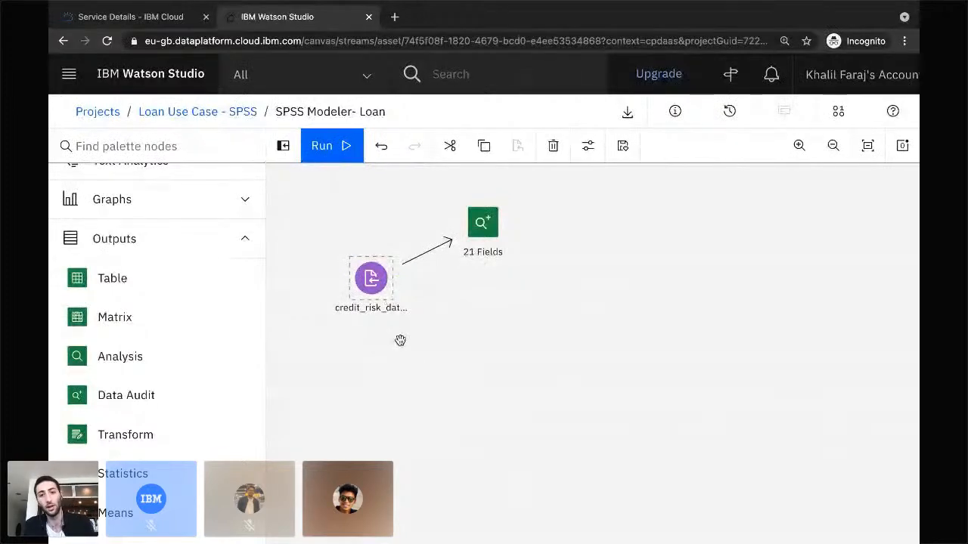
pyautogui.rightClick(484, 226)
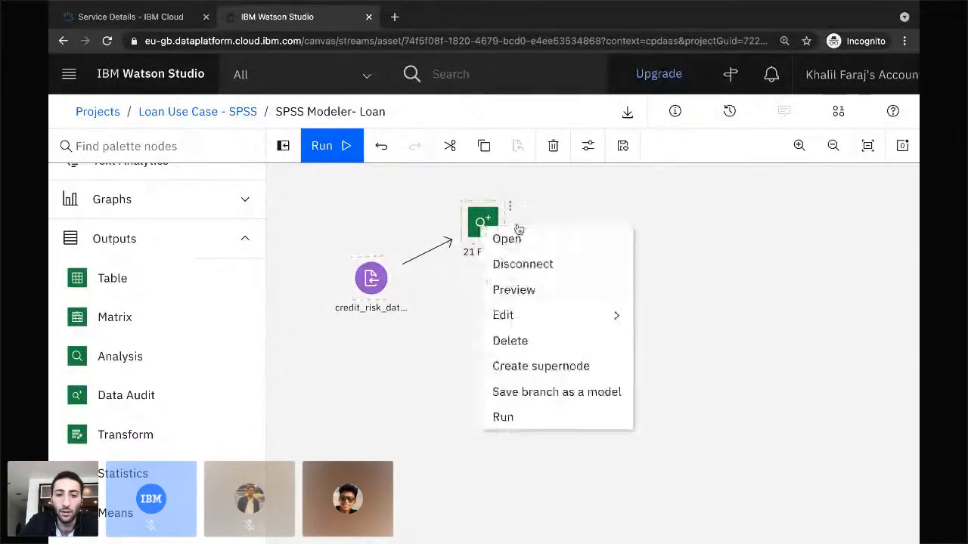
pyautogui.click(530, 418)
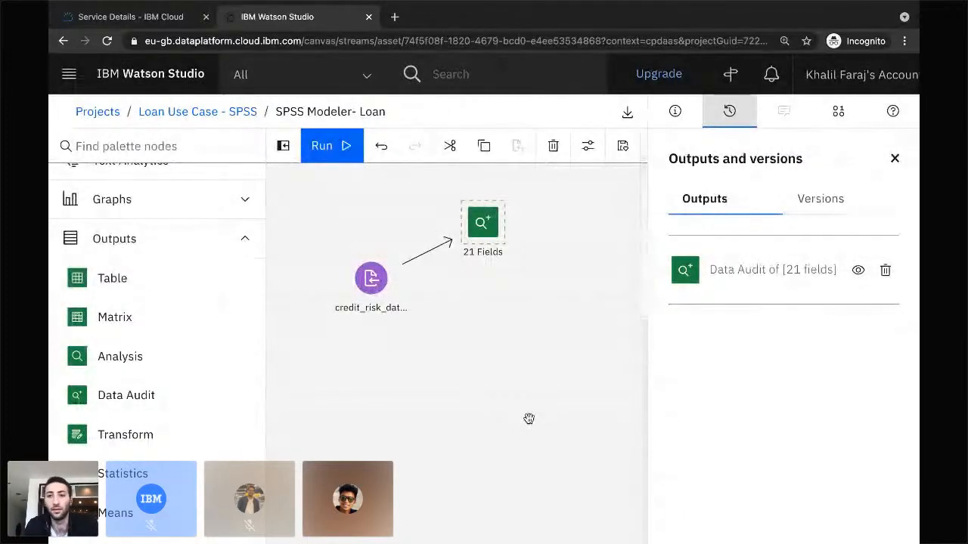
# - View the Data Audit output and examine each field's distribution graph, measurement type, minimum, maximum, mean and standard deviation
pyautogui.click(857, 270)
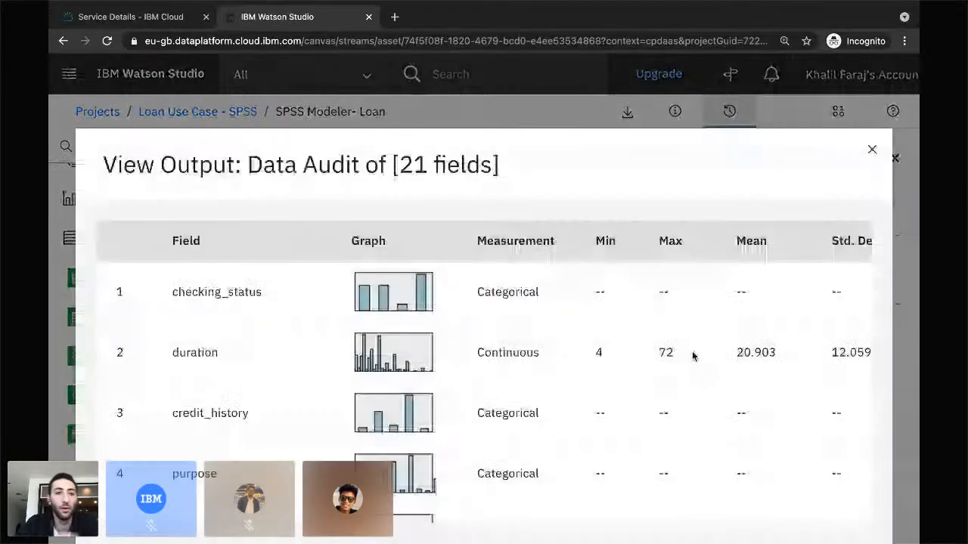
pyautogui.scroll(-1, 222, 422)
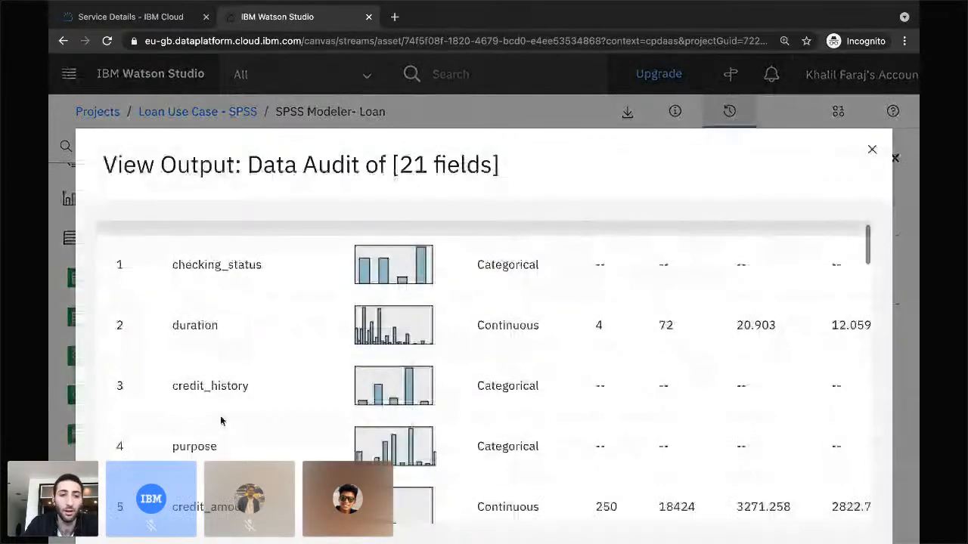
pyautogui.scroll(1, 204, 412)
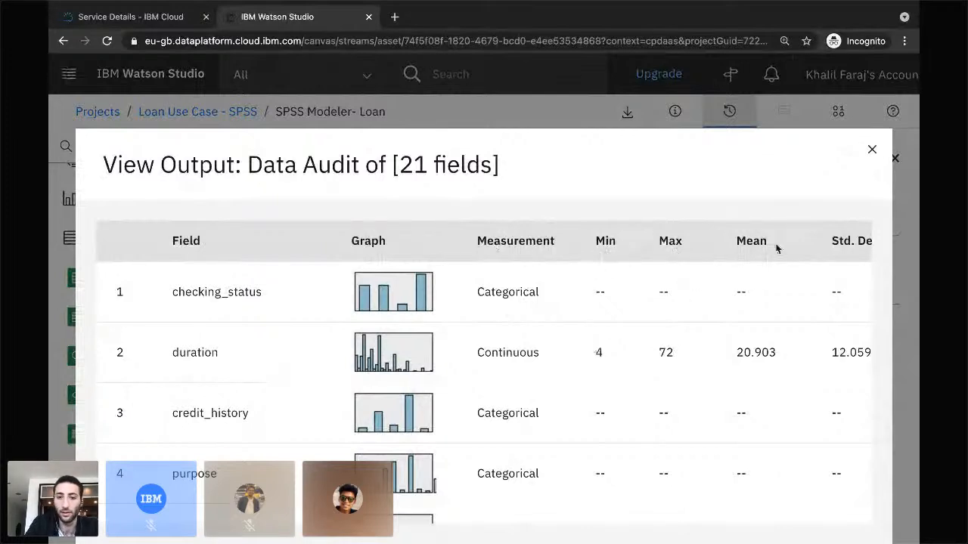
pyautogui.scroll(-1, 551, 365)
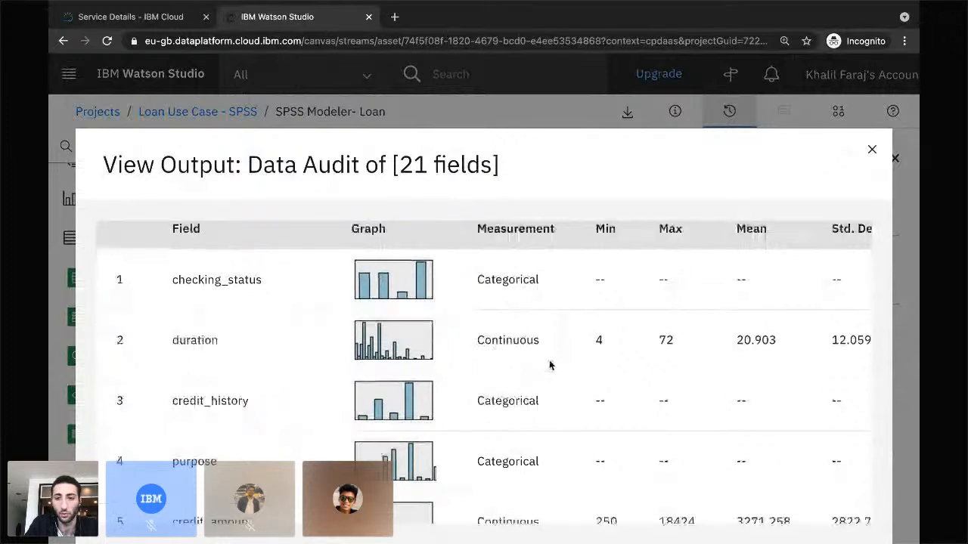
pyautogui.scroll(-2, 688, 352)
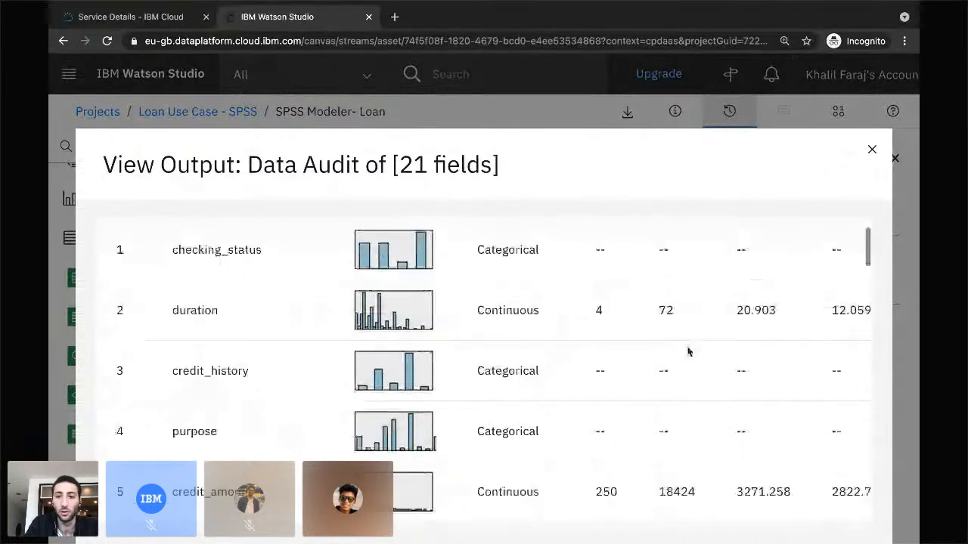
pyautogui.scroll(3, 703, 347)
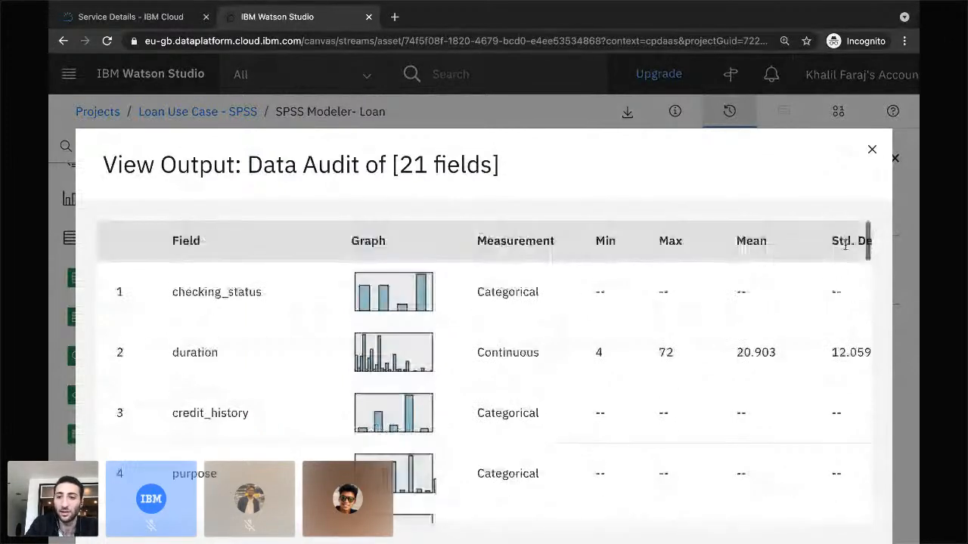
pyautogui.scroll(-2, 758, 381)
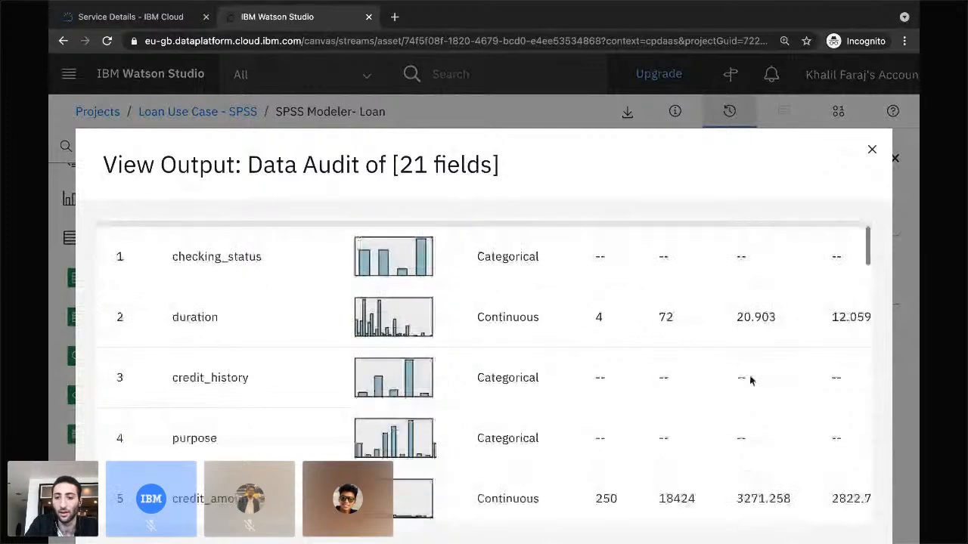
pyautogui.scroll(2, 751, 427)
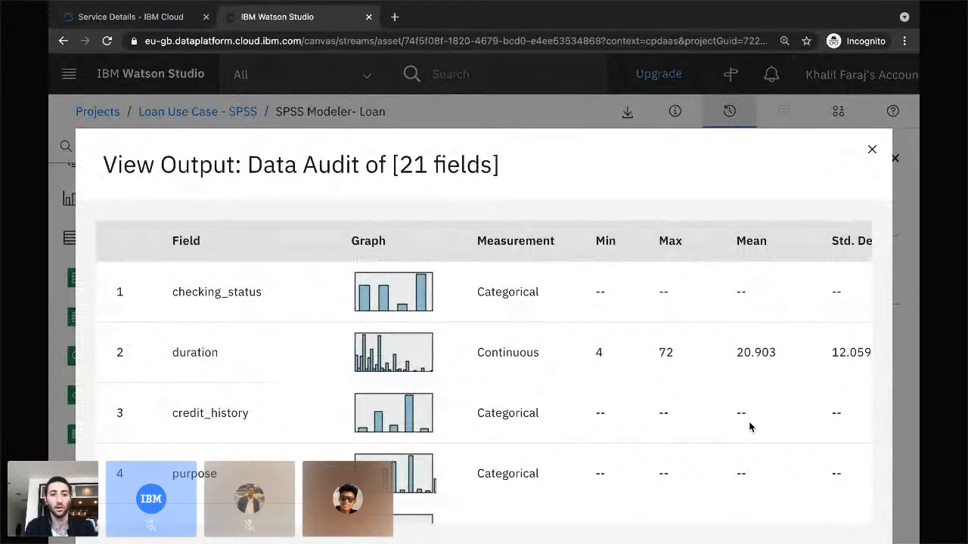
pyautogui.scroll(-3, 737, 444)
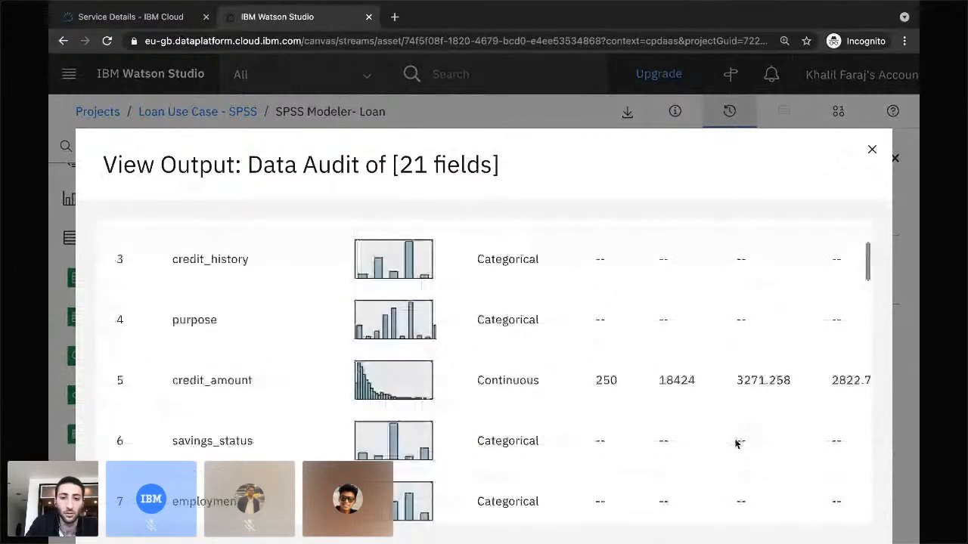
pyautogui.scroll(-4, 512, 474)
pyautogui.scroll(8, 491, 449)
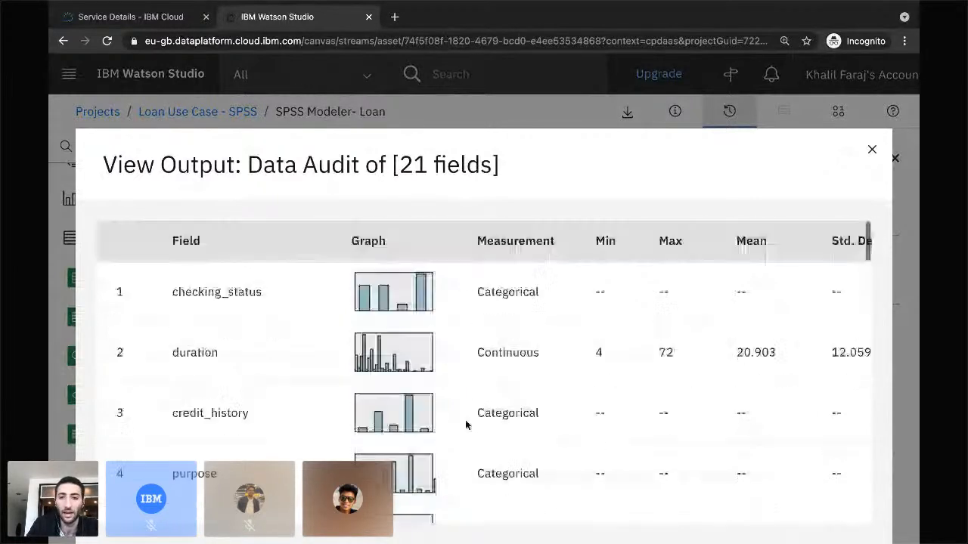
pyautogui.scroll(-3, 466, 426)
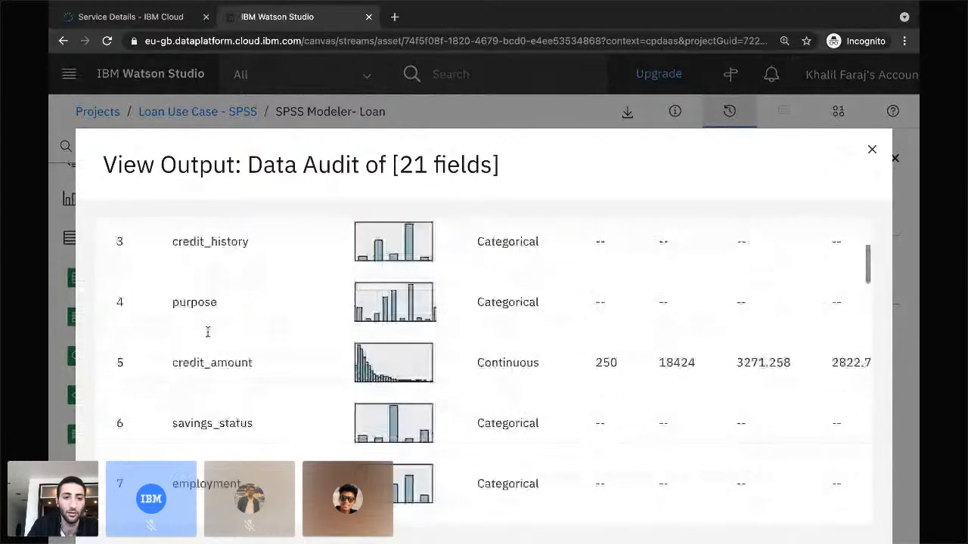
pyautogui.scroll(-8, 541, 314)
pyautogui.scroll(2, 560, 313)
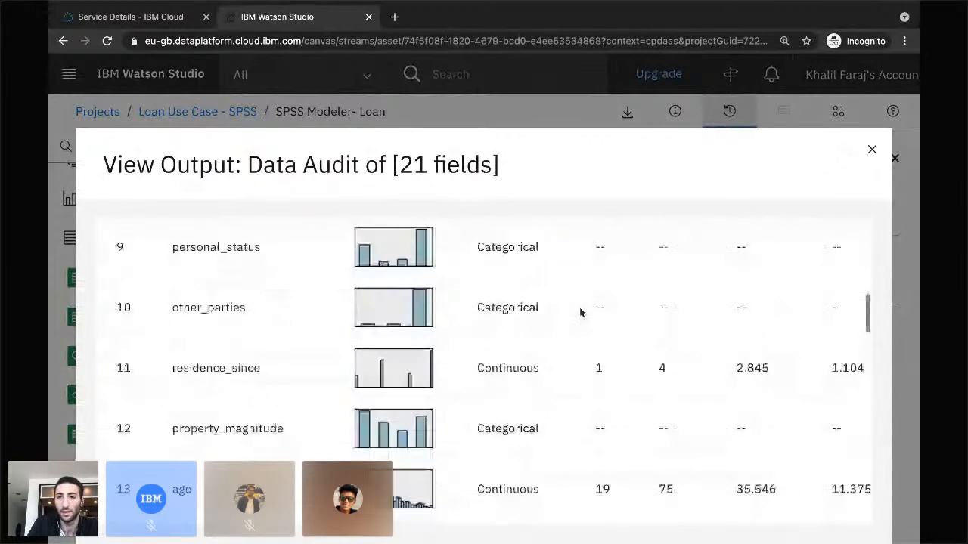
pyautogui.scroll(9, 605, 323)
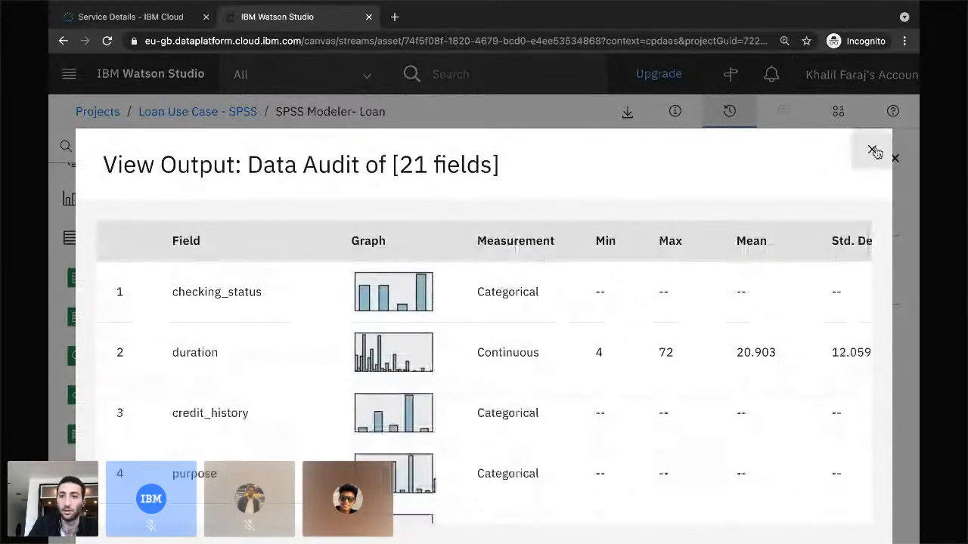
# - Close the Data Audit output view and the outputs and versions list, and collapse the Outputs node category
pyautogui.click(875, 152)
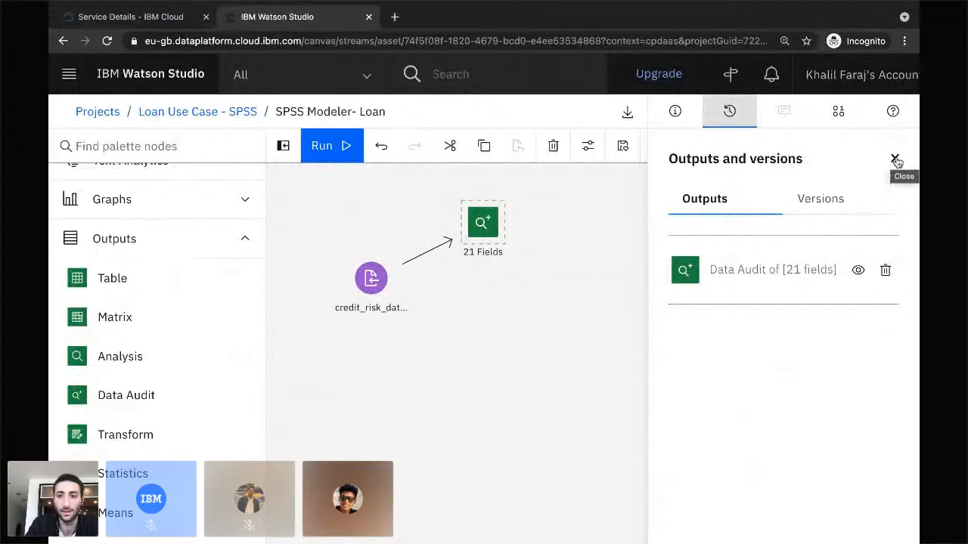
pyautogui.click(895, 161)
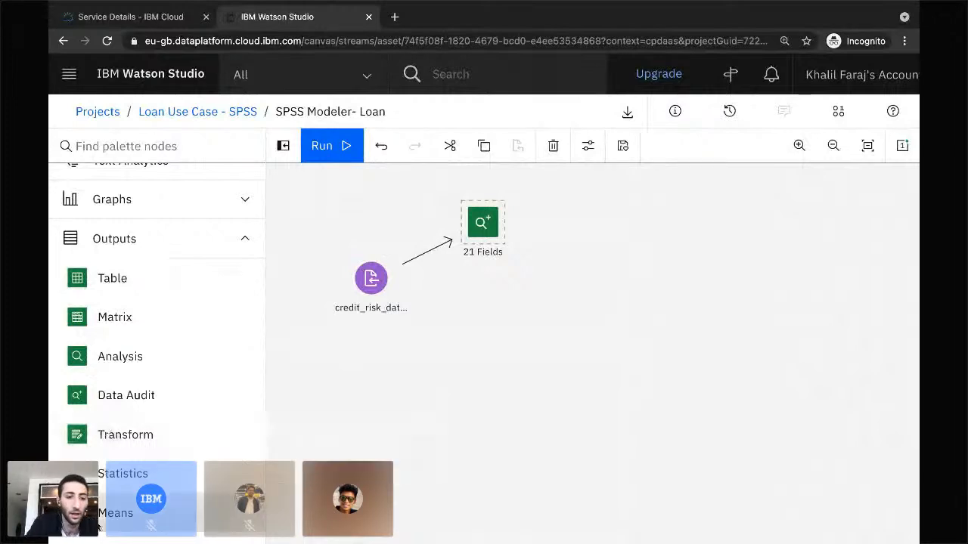
pyautogui.scroll(-2, 109, 427)
pyautogui.scroll(5, 119, 405)
pyautogui.click(121, 408)
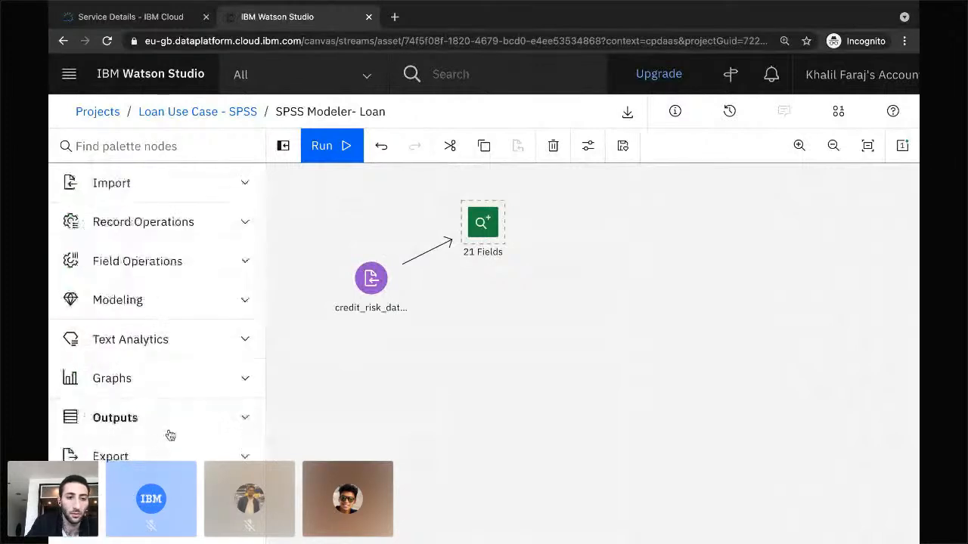
# - Add a Partition field operation node below and to the right of the credit_risk_data.csv node and connect the data node to it
pyautogui.click(183, 261)
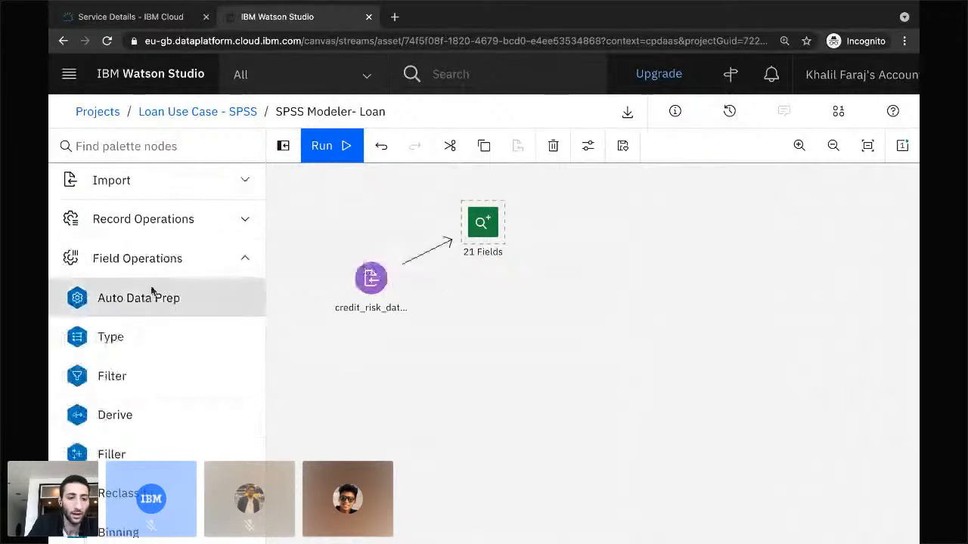
pyautogui.scroll(-2, 151, 292)
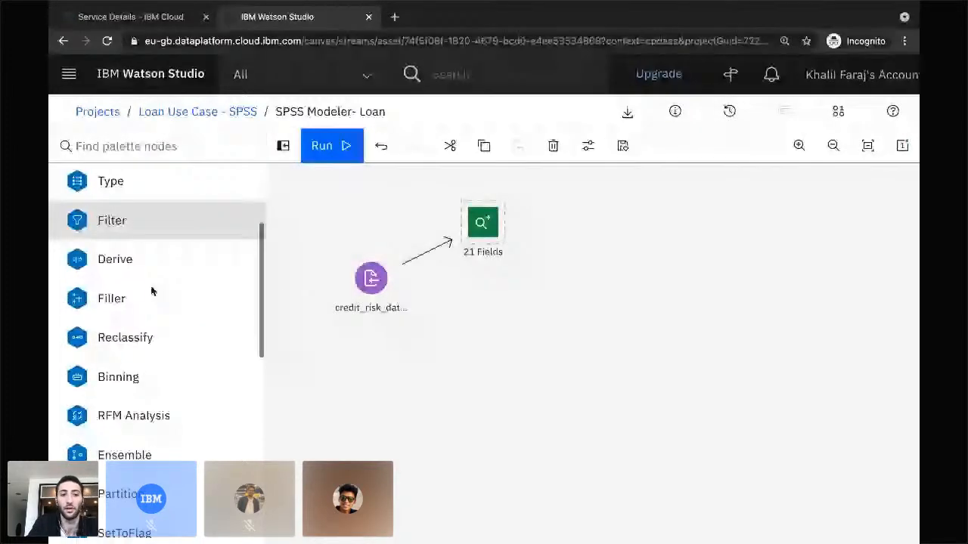
pyautogui.scroll(-2, 87, 392)
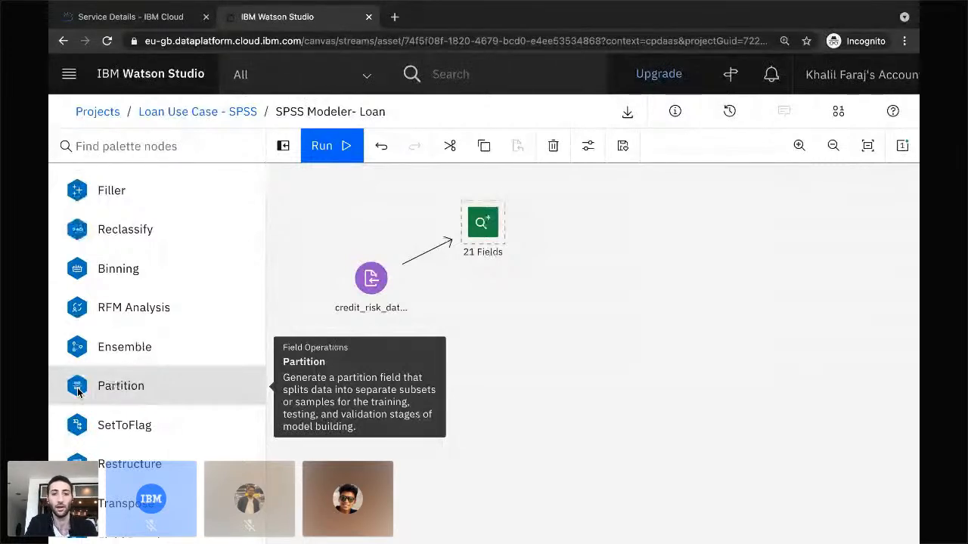
pyautogui.moveTo(77, 391); pyautogui.dragTo(474, 339)
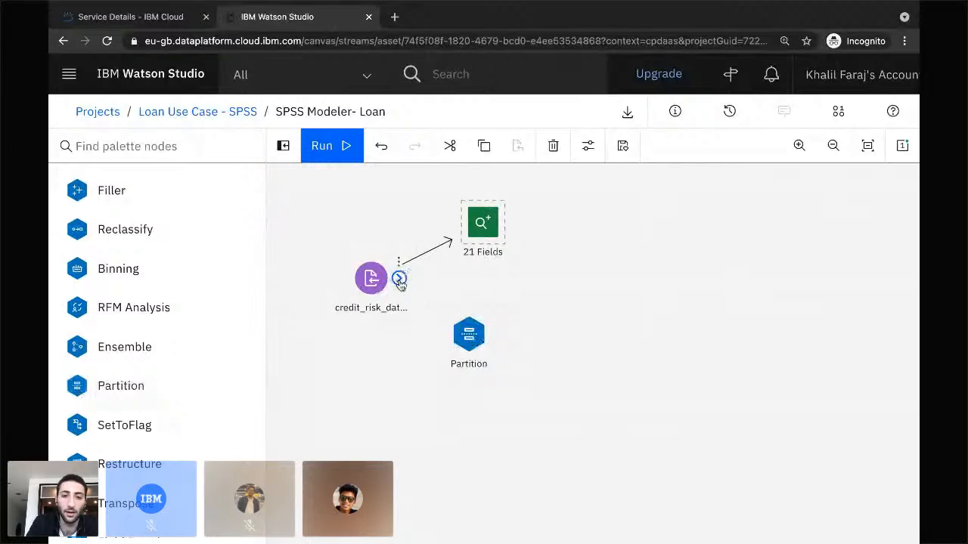
pyautogui.moveTo(400, 279); pyautogui.dragTo(457, 338)
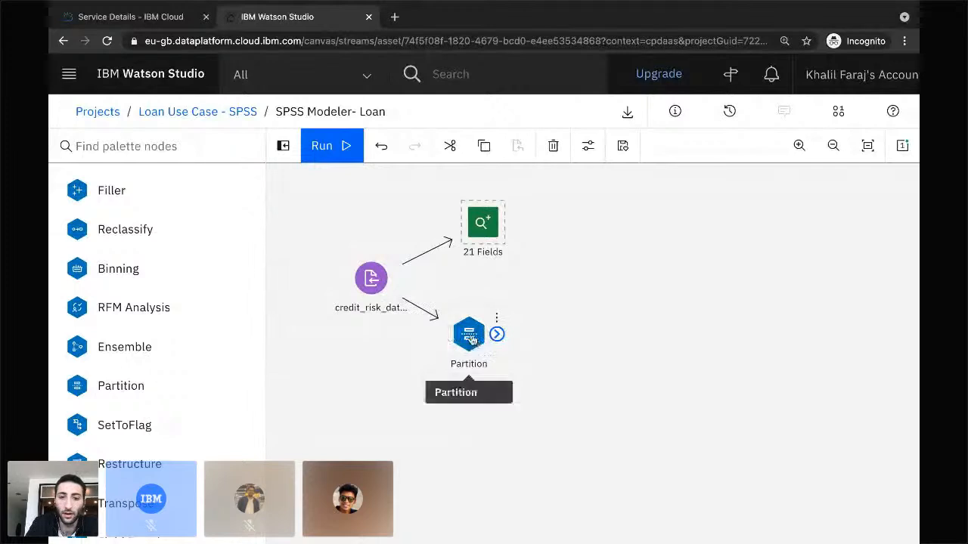
# - Open the Partition node's settings and set the training partition to 80%
pyautogui.click(472, 340)
pyautogui.doubleClick(472, 340)
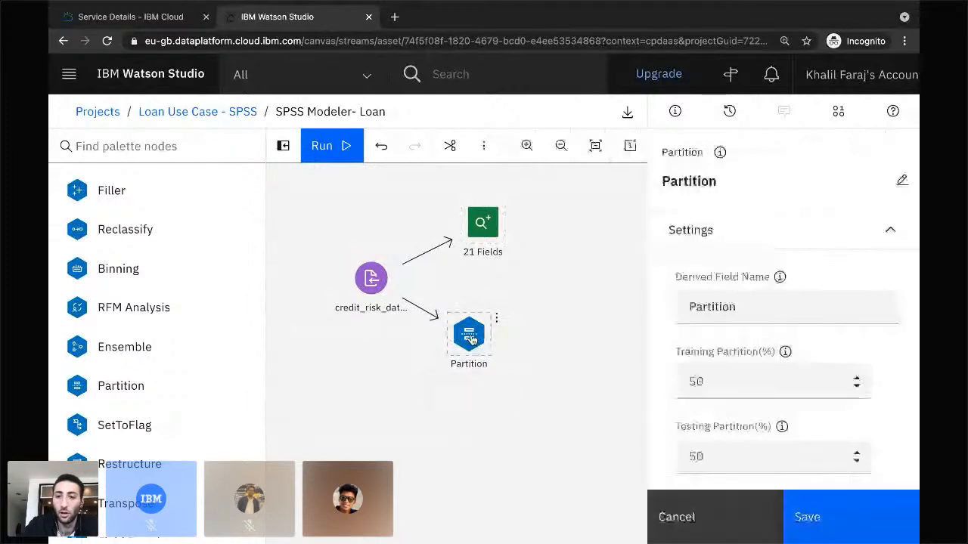
pyautogui.scroll(-1, 749, 325)
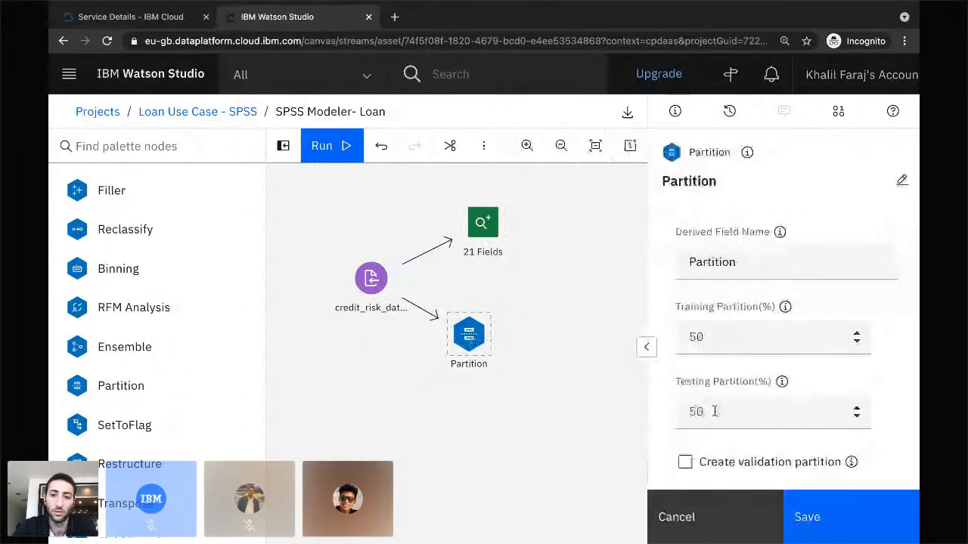
pyautogui.scroll(-1, 714, 410)
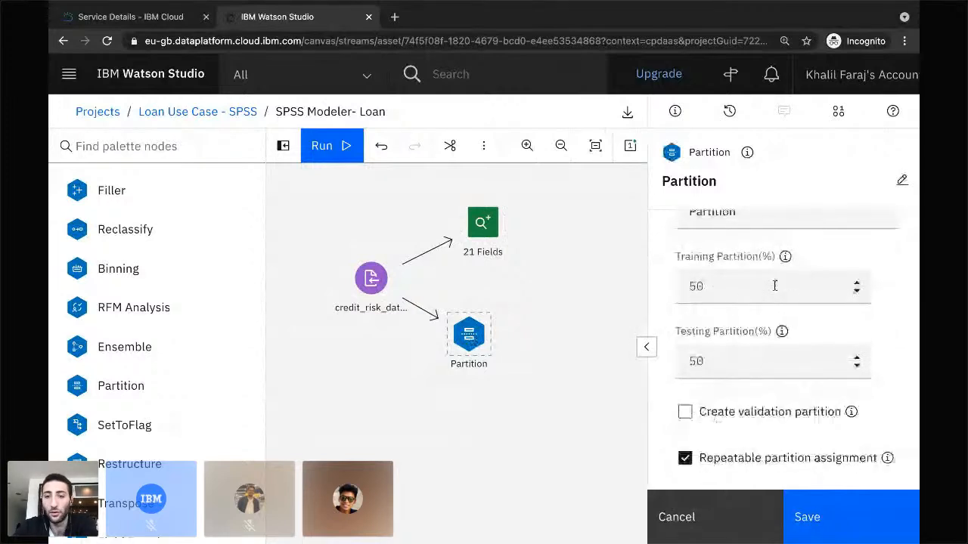
pyautogui.click(680, 287)
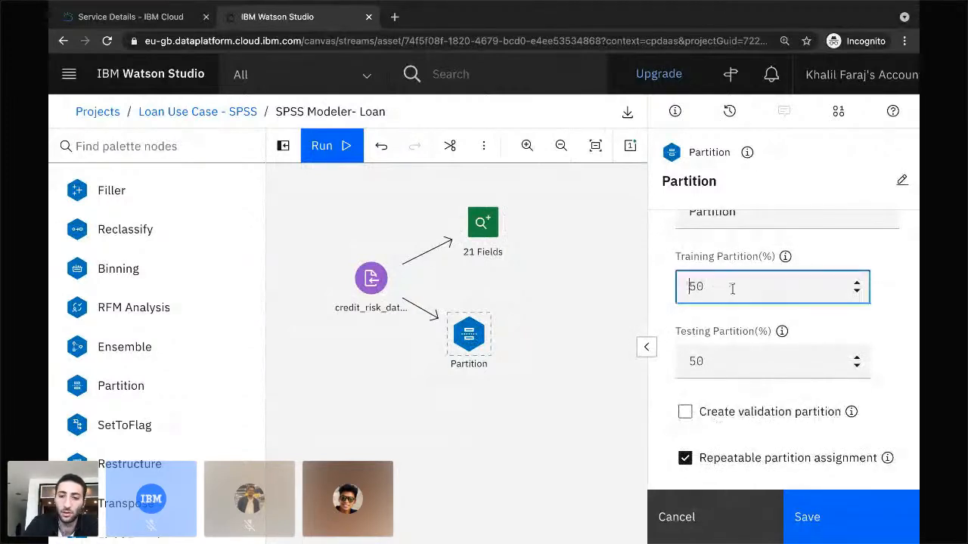
pyautogui.press('Delete')
pyautogui.write('8')
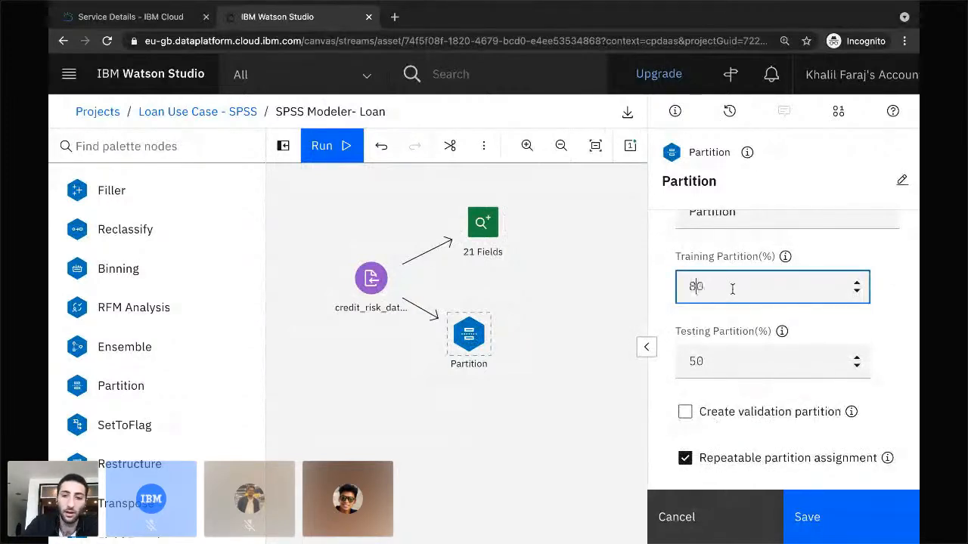
# - Set the testing partition to 20% and save the Partition node
pyautogui.click(690, 361)
pyautogui.press('Delete')
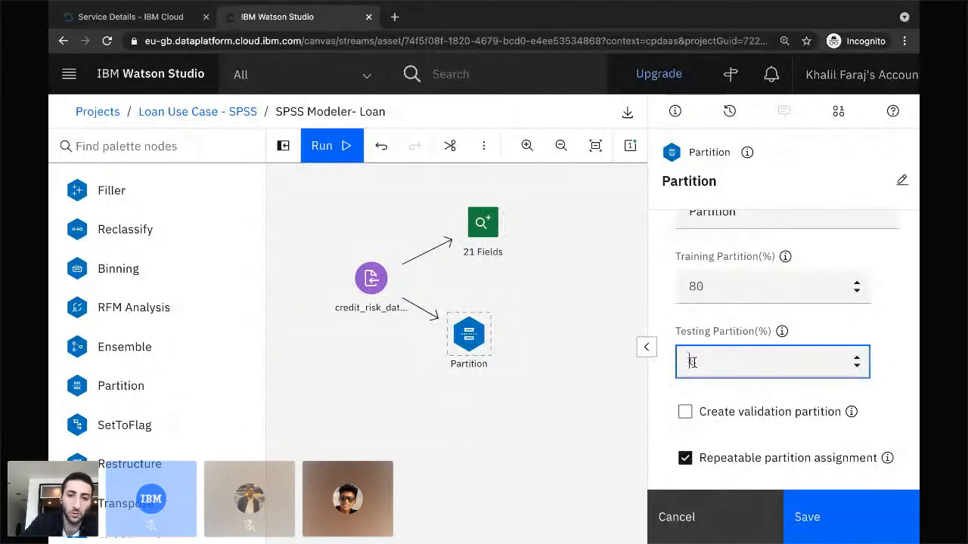
pyautogui.write('2')
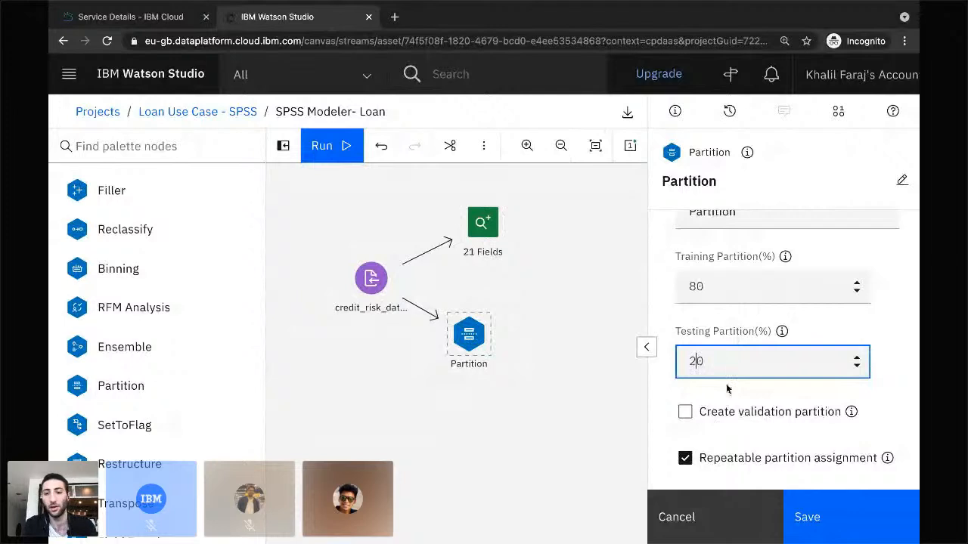
pyautogui.scroll(-2, 726, 389)
pyautogui.scroll(-1, 789, 423)
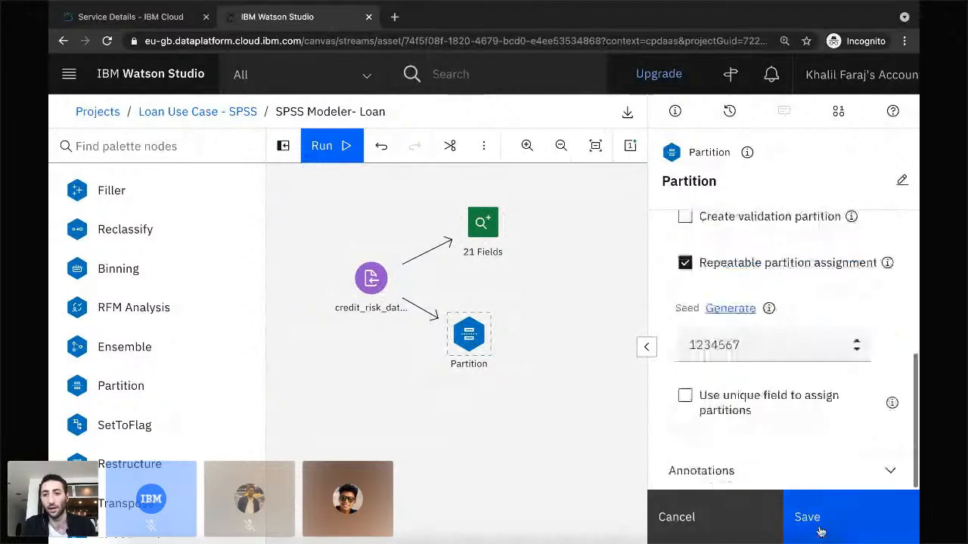
pyautogui.scroll(3, 839, 526)
pyautogui.click(863, 521)
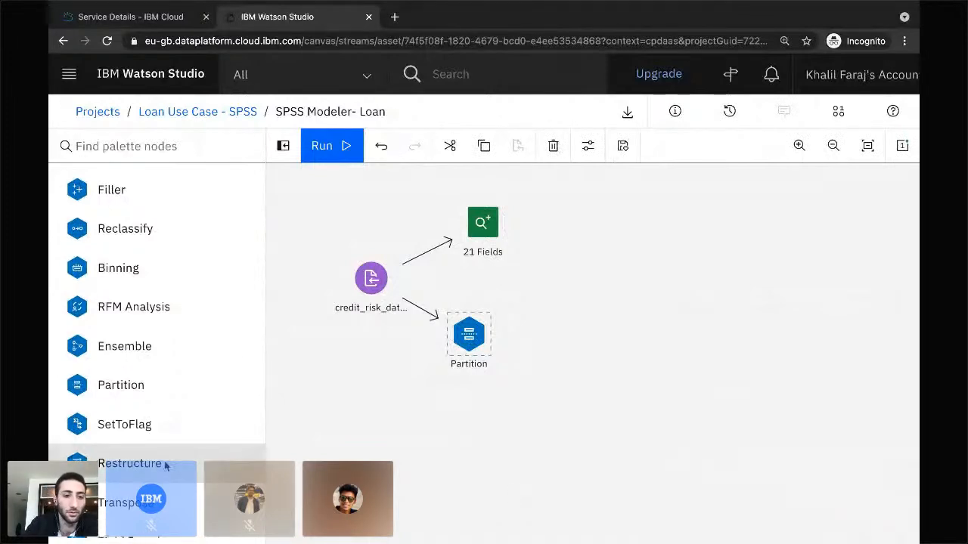
# - Add an Auto Data Prep node to the right of the Partition node and connect the Partition node to it
pyautogui.scroll(-2, 166, 467)
pyautogui.scroll(-3, 144, 384)
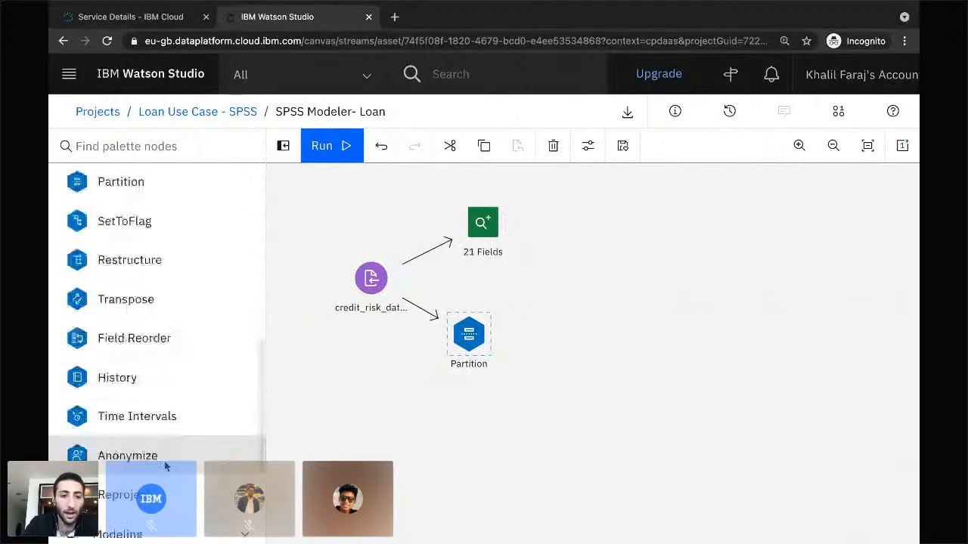
pyautogui.scroll(6, 145, 384)
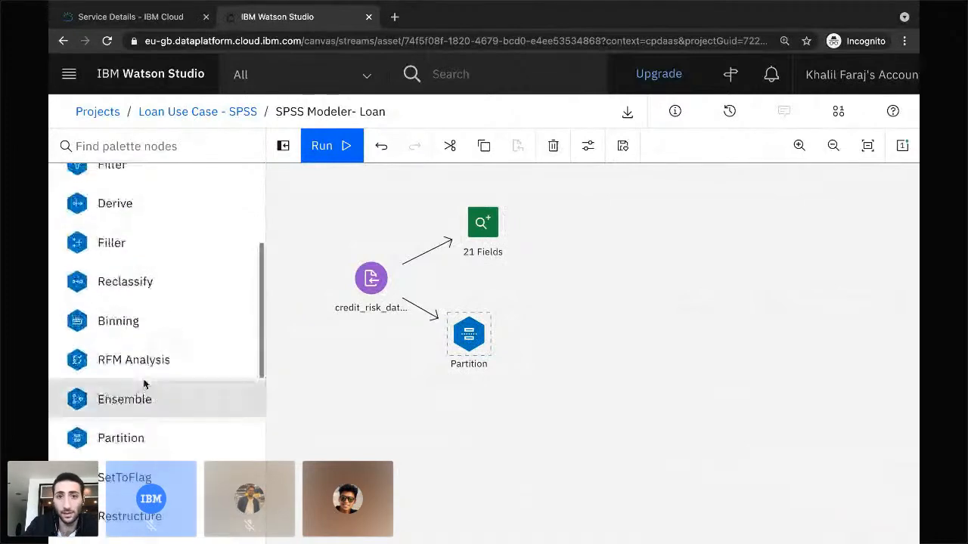
pyautogui.scroll(2, 145, 384)
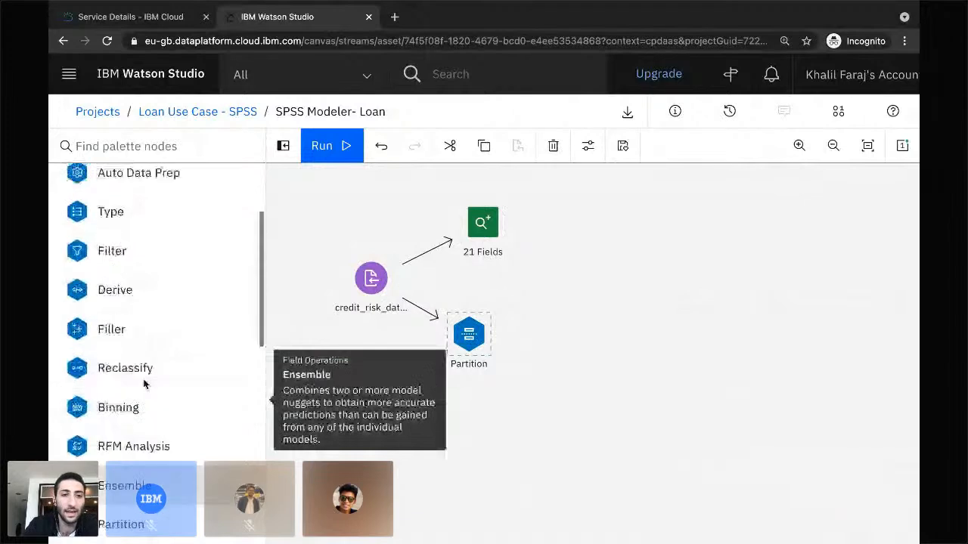
pyautogui.scroll(2, 144, 384)
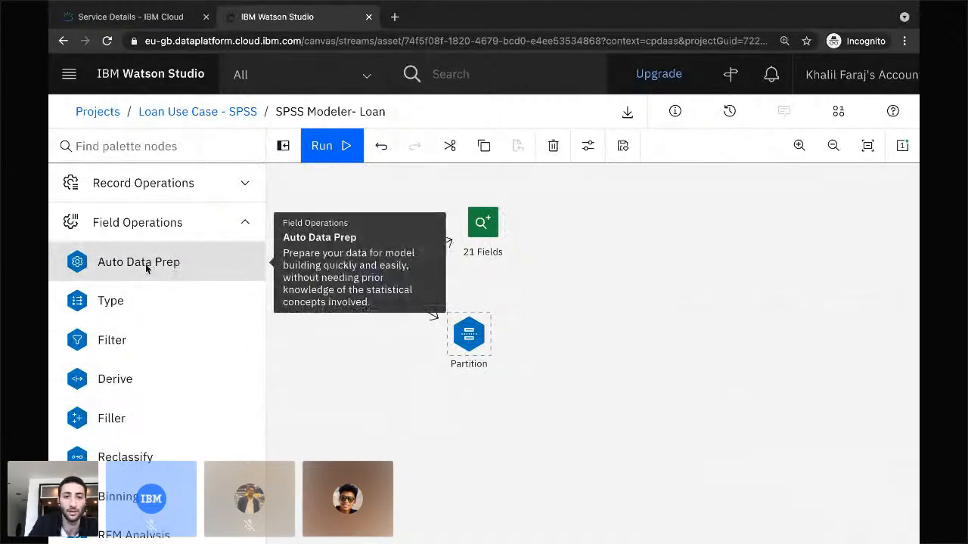
pyautogui.moveTo(143, 266); pyautogui.dragTo(611, 359)
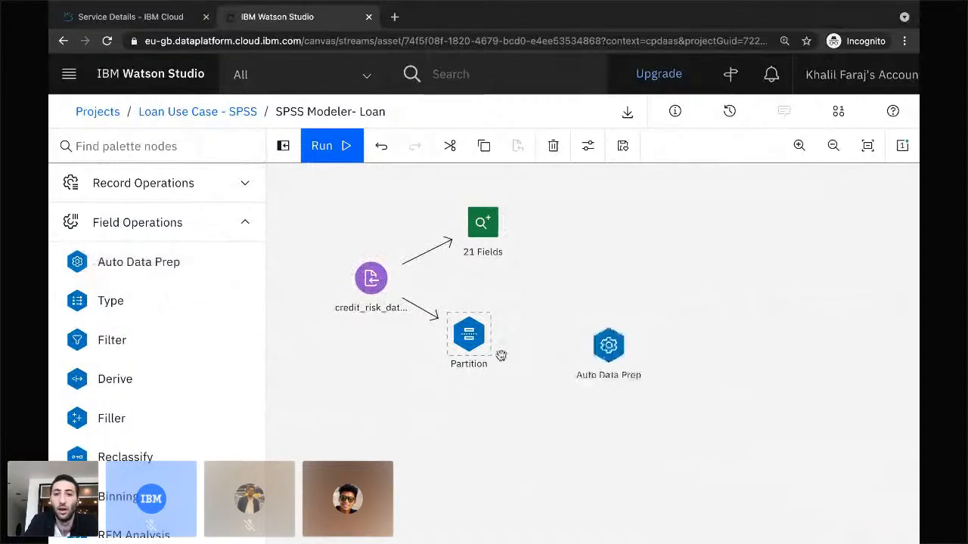
pyautogui.moveTo(491, 339)
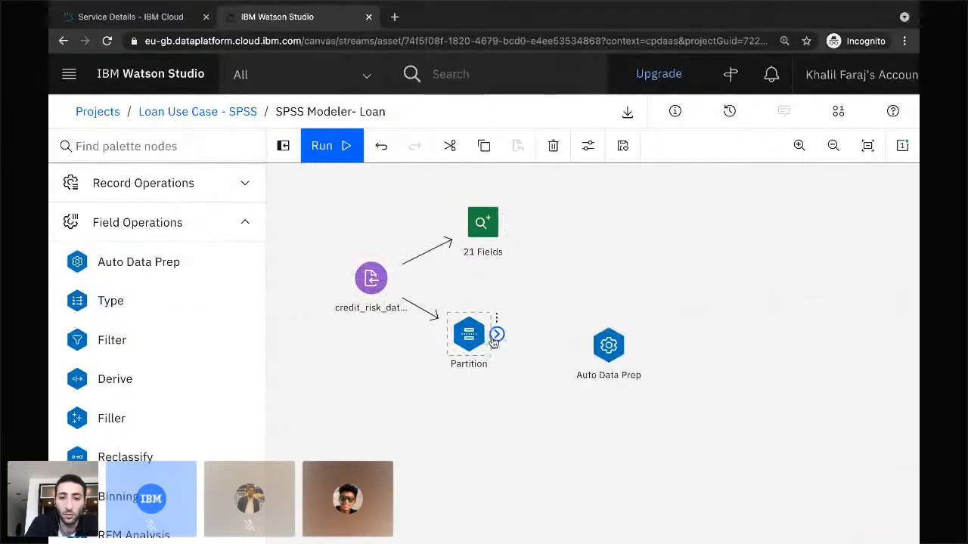
pyautogui.moveTo(495, 336); pyautogui.dragTo(598, 345)
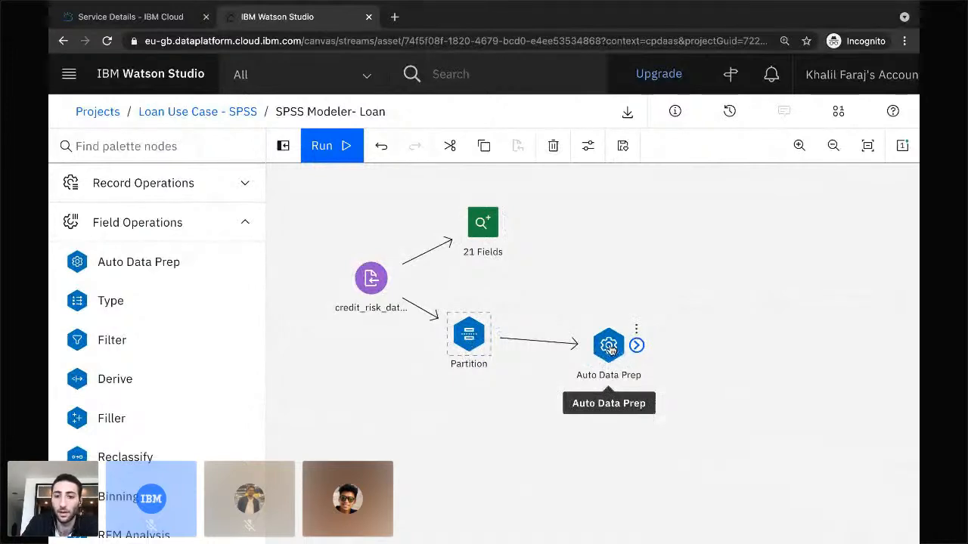
# - Review the Auto Data Prep node's settings, including Prepare Dates & Times, and save it with the Balance speed and accuracy objective
pyautogui.click(609, 347)
pyautogui.doubleClick(609, 347)
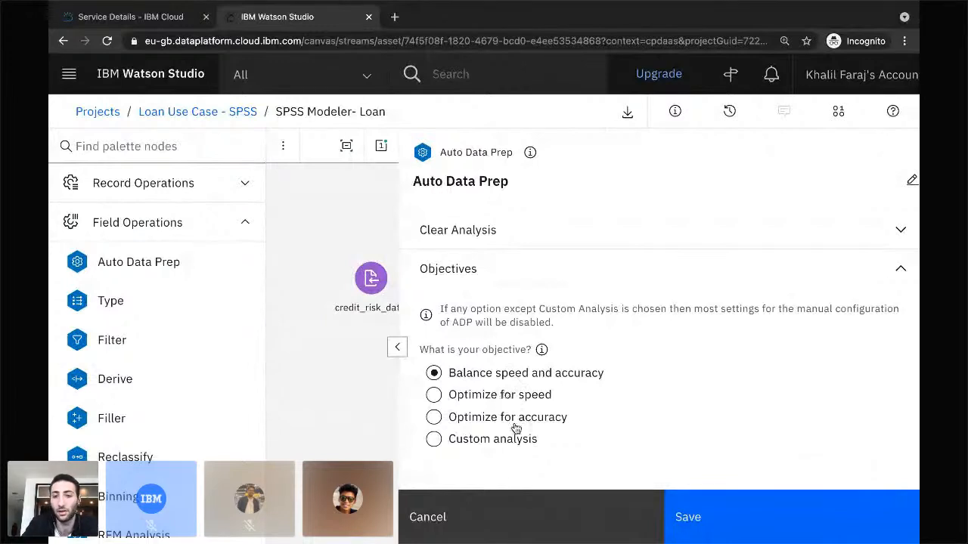
pyautogui.scroll(-1, 515, 429)
pyautogui.scroll(-2, 516, 428)
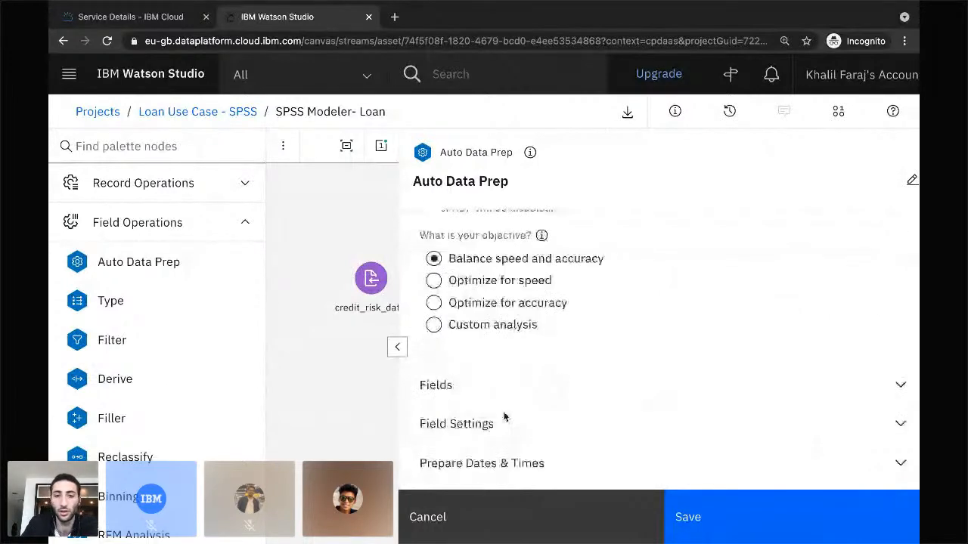
pyautogui.scroll(-3, 514, 400)
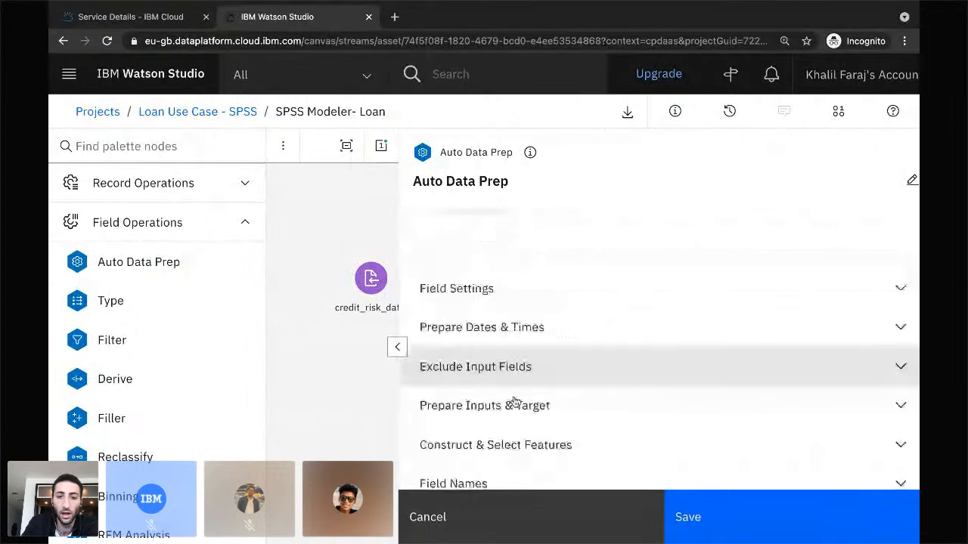
pyautogui.click(503, 332)
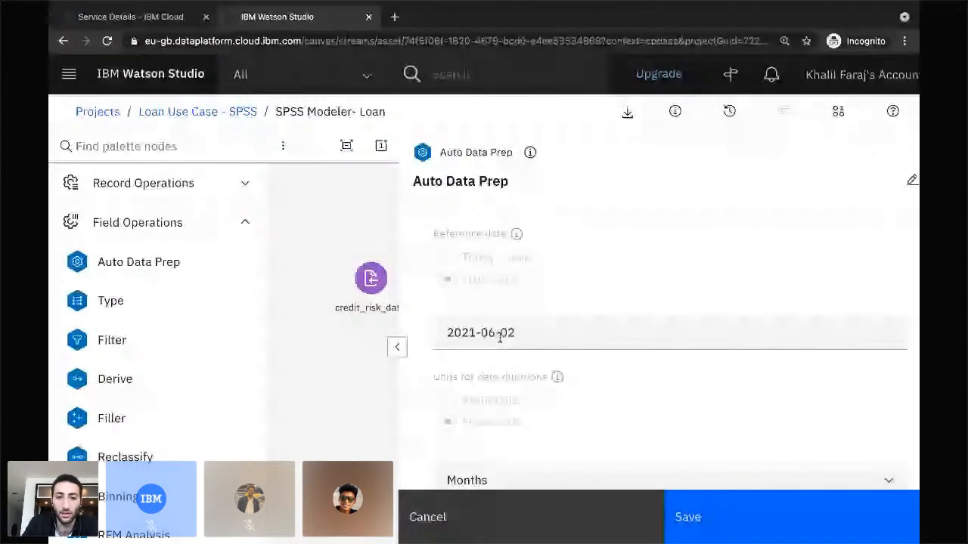
pyautogui.scroll(-6, 510, 303)
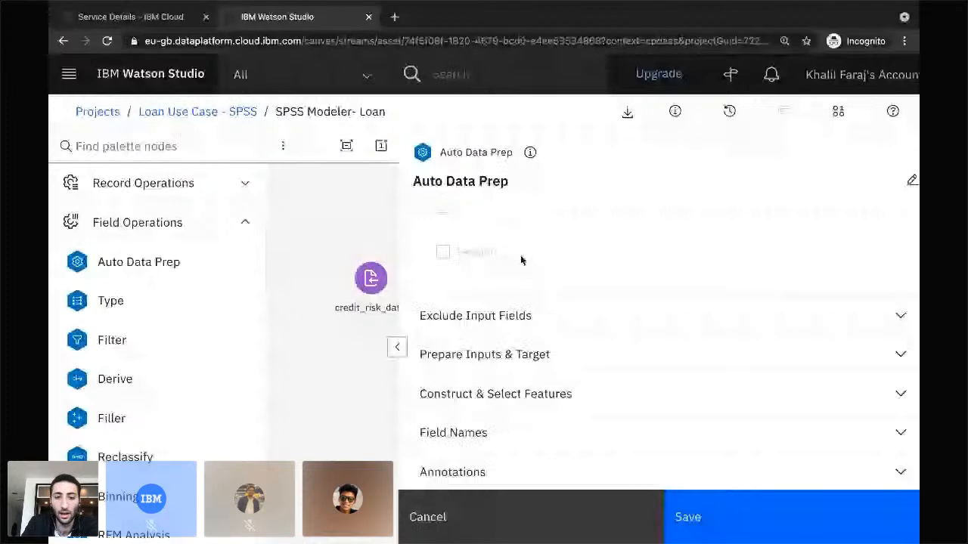
pyautogui.click(706, 515)
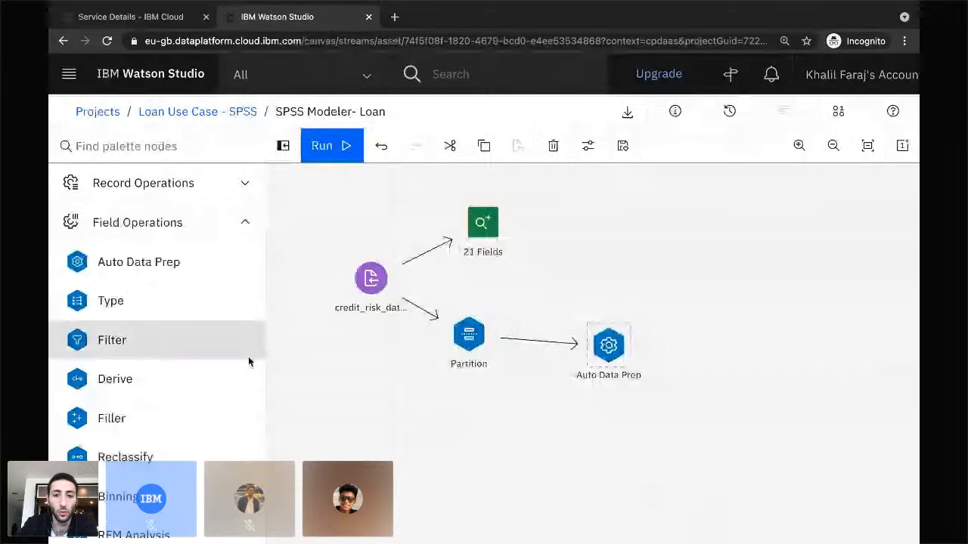
# - Duplicate the existing Data Audit node on the canvas by copying and pasting it
pyautogui.scroll(-2, 98, 425)
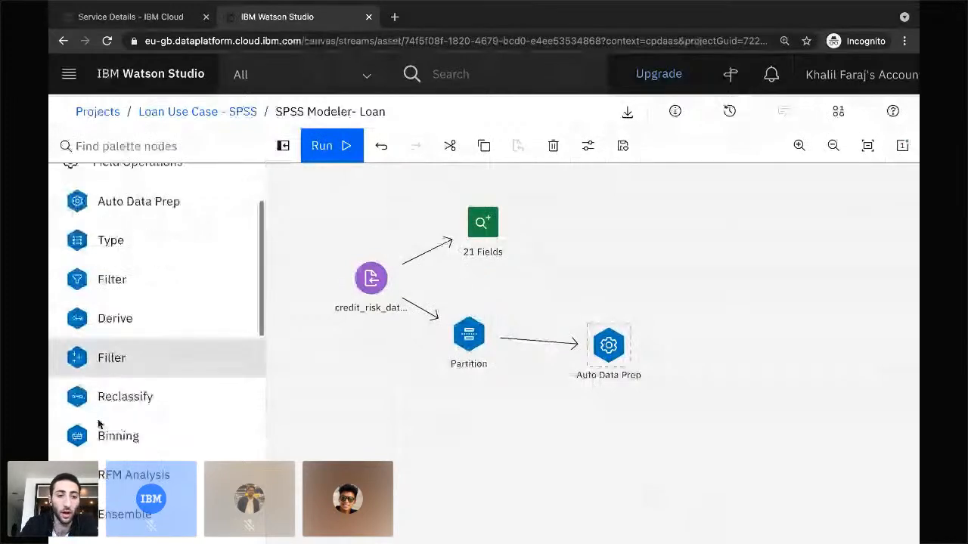
pyautogui.scroll(-5, 99, 425)
pyautogui.scroll(-3, 98, 425)
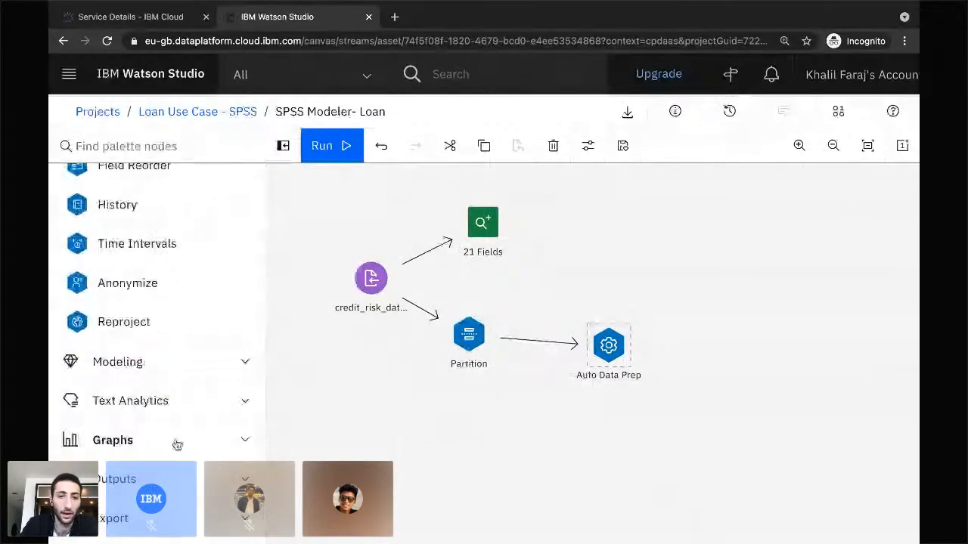
pyautogui.click(482, 226)
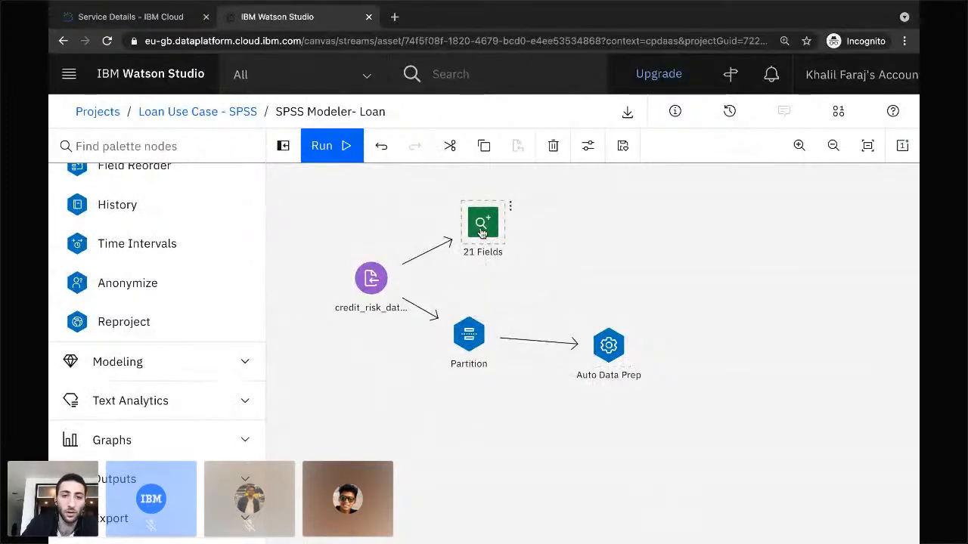
pyautogui.hotkey('ctrl', 'c')
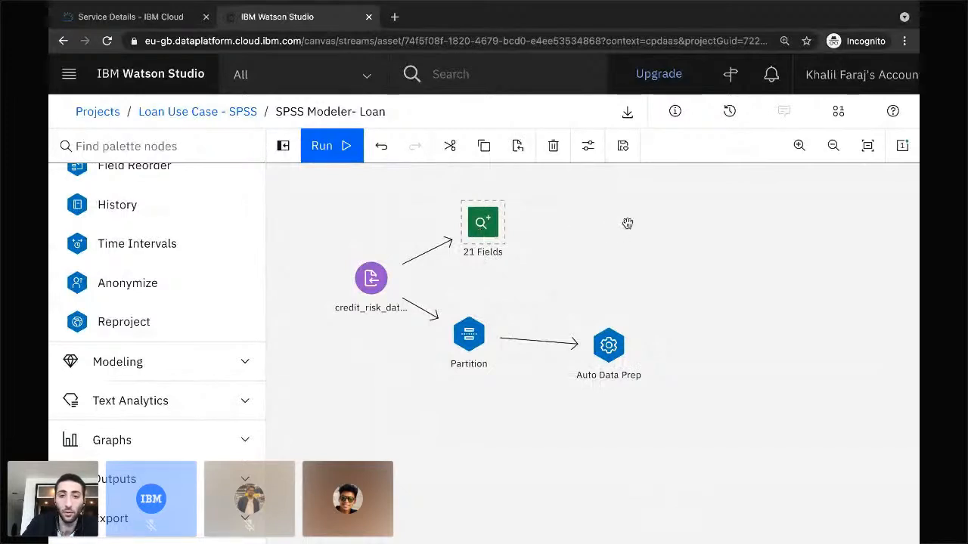
pyautogui.hotkey('ctrl', 'v')
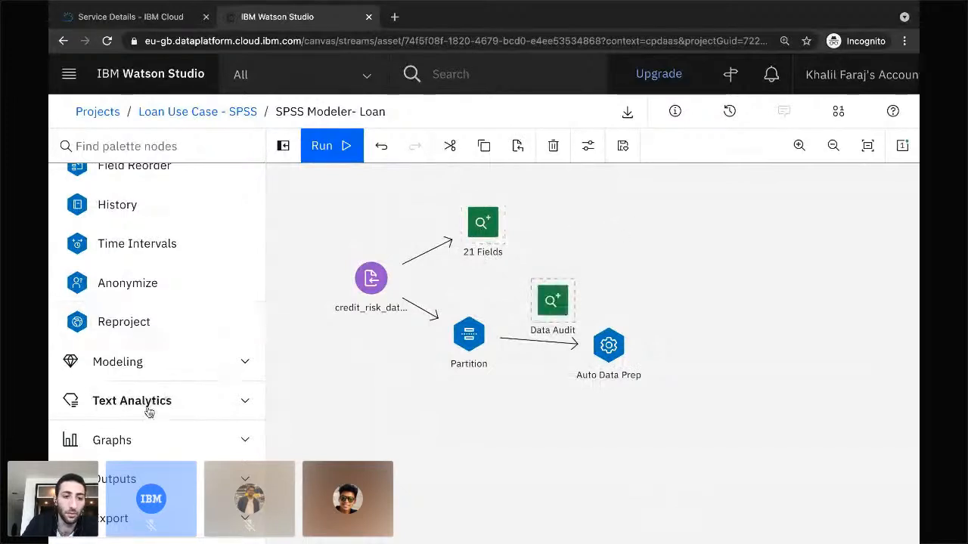
# - Place the copied Data Audit node to the right of the Auto Data Prep node and connect Auto Data Prep to it
pyautogui.click(151, 484)
pyautogui.scroll(-1, 151, 486)
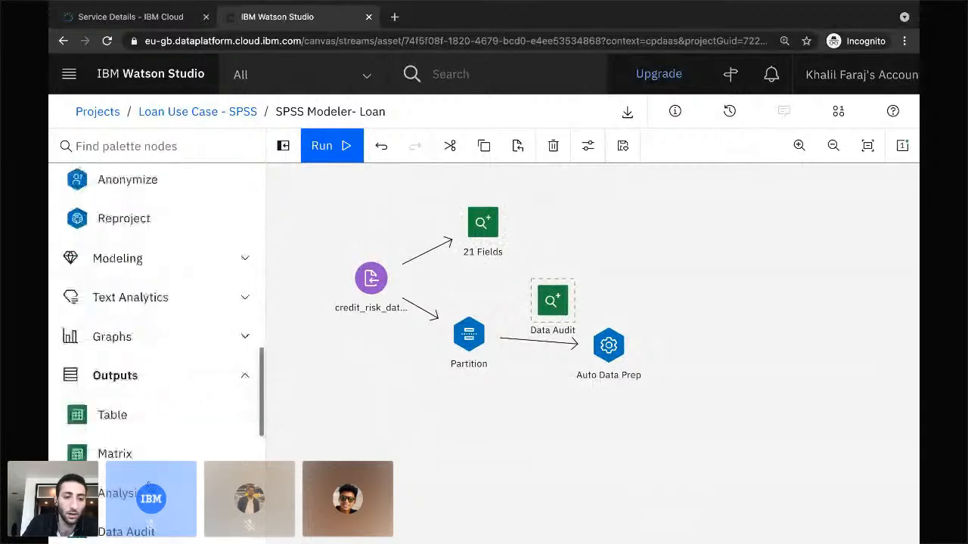
pyautogui.scroll(-2, 125, 434)
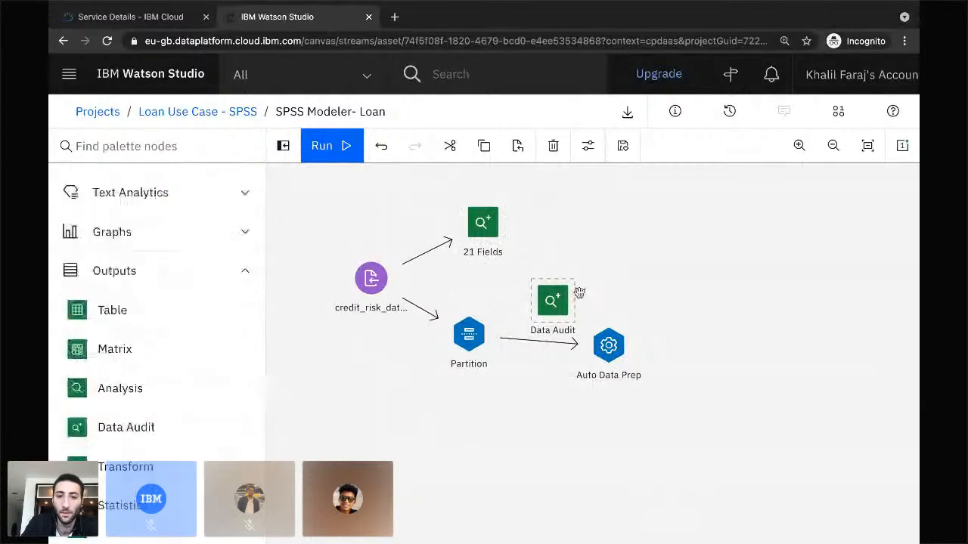
pyautogui.moveTo(554, 302); pyautogui.dragTo(706, 345)
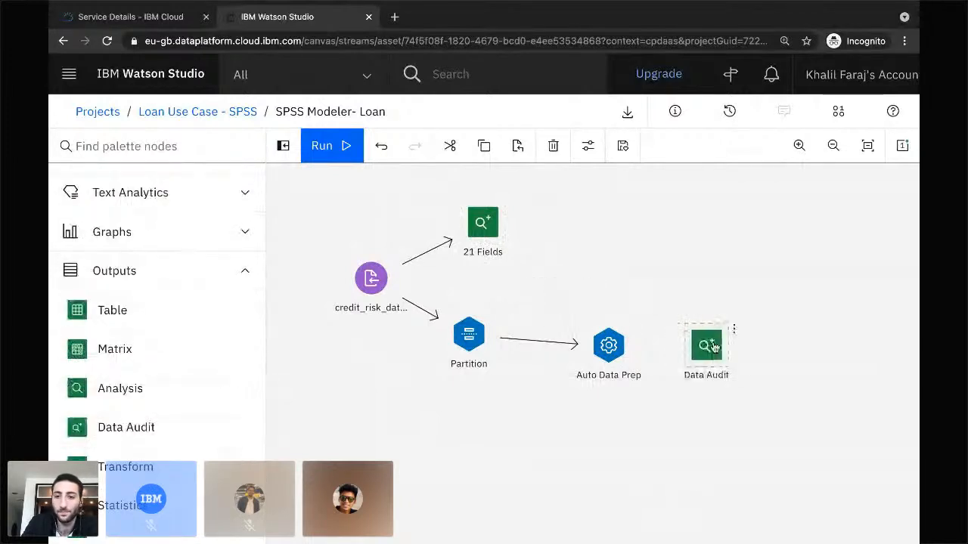
pyautogui.moveTo(638, 346); pyautogui.dragTo(683, 351)
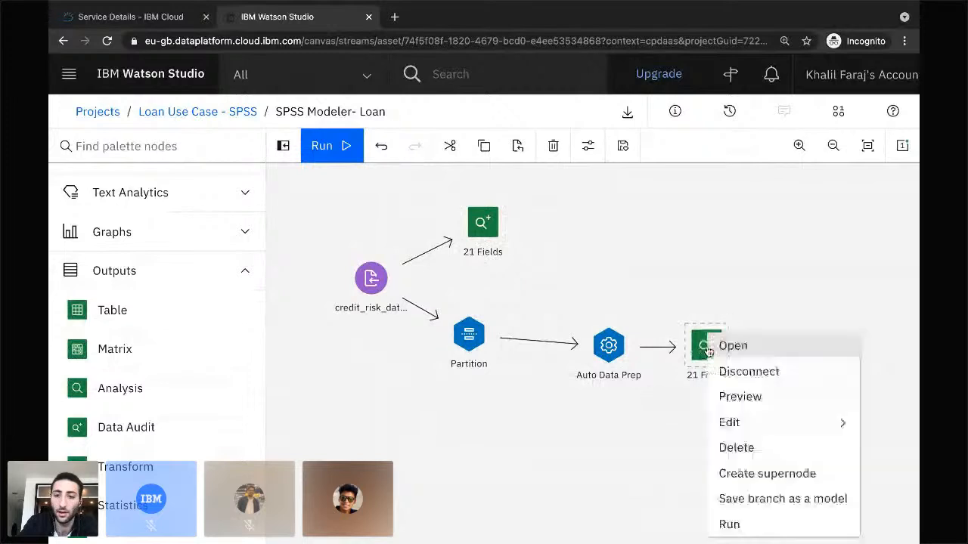
# - Run the Data Audit node connected to Auto Data Prep and open its new audit output
pyautogui.rightClick(707, 350)
pyautogui.click(735, 522)
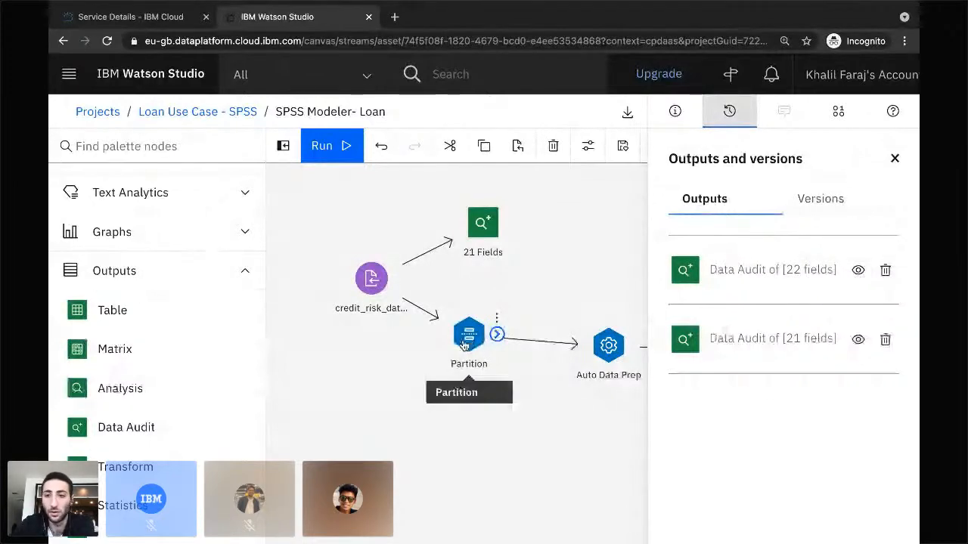
pyautogui.click(858, 278)
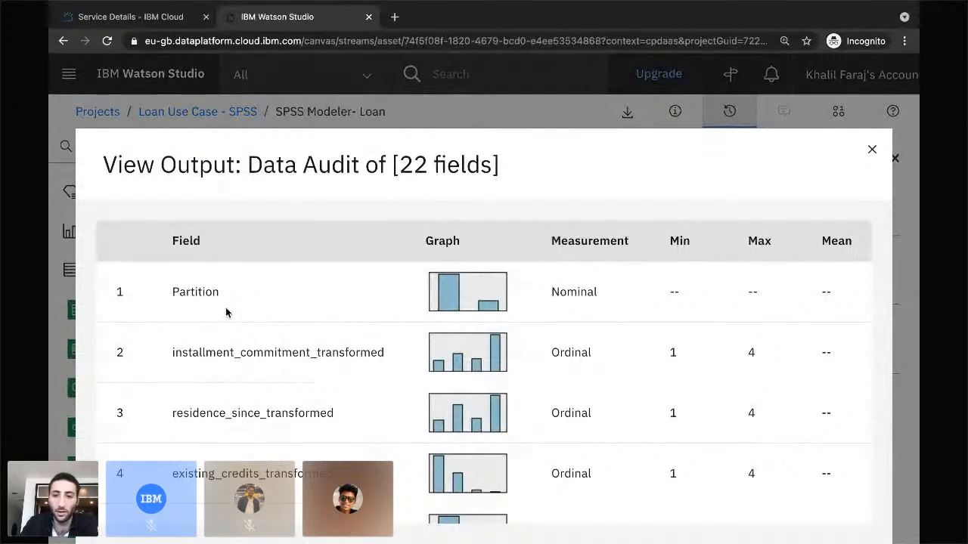
# - Examine the transformed field names, graphs and measurement levels throughout the new Data Audit output
pyautogui.scroll(-2, 285, 387)
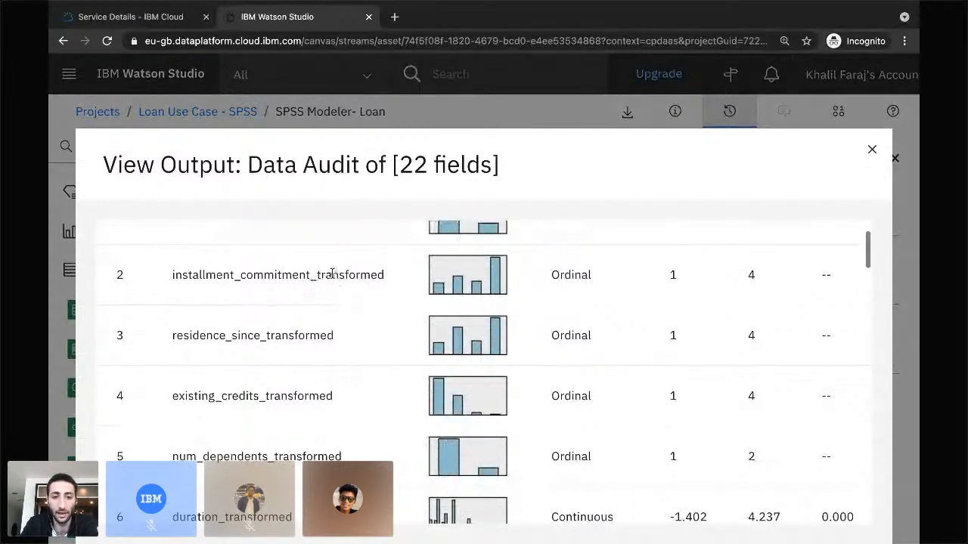
pyautogui.moveTo(308, 277); pyautogui.dragTo(173, 277)
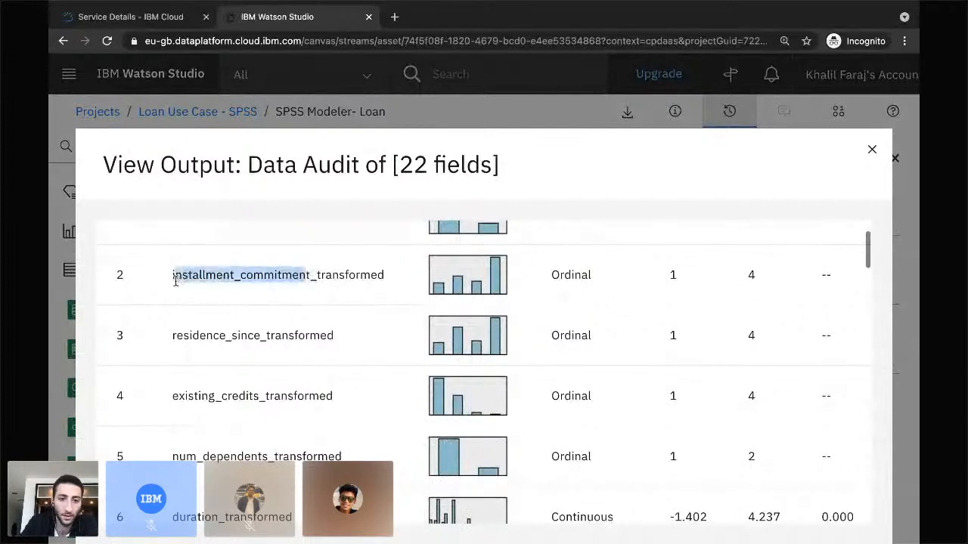
pyautogui.moveTo(317, 278); pyautogui.dragTo(391, 283)
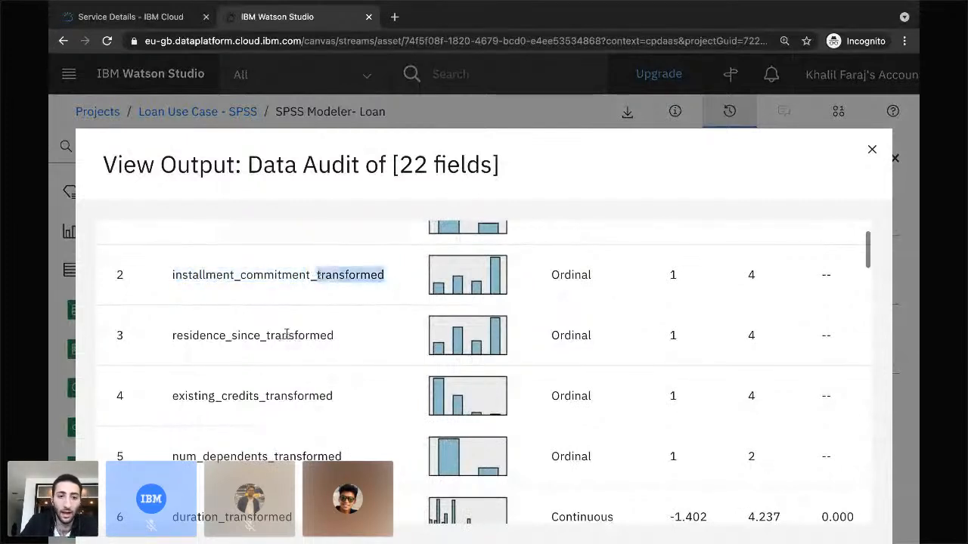
pyautogui.moveTo(267, 336); pyautogui.dragTo(320, 341)
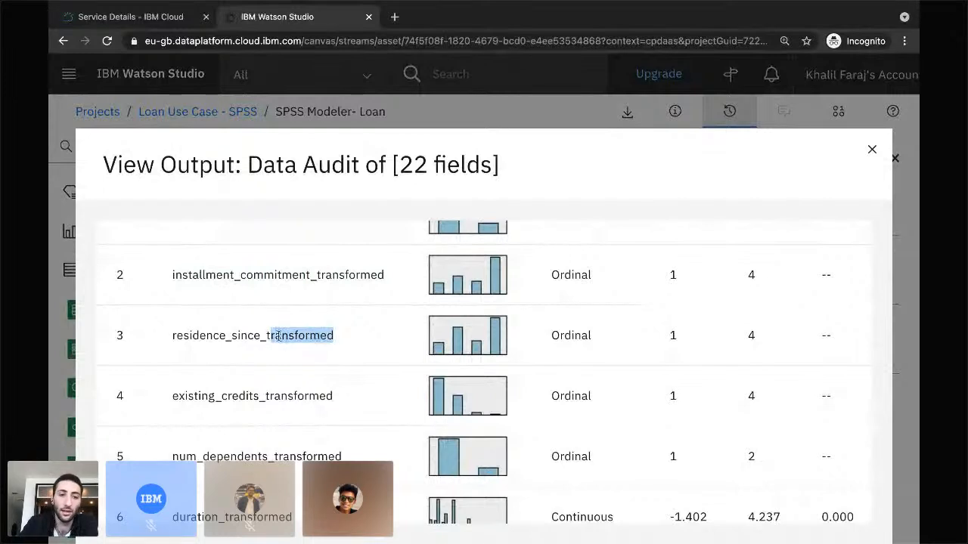
pyautogui.moveTo(267, 337); pyautogui.dragTo(341, 341)
pyautogui.scroll(-1, 276, 491)
pyautogui.scroll(-3, 276, 492)
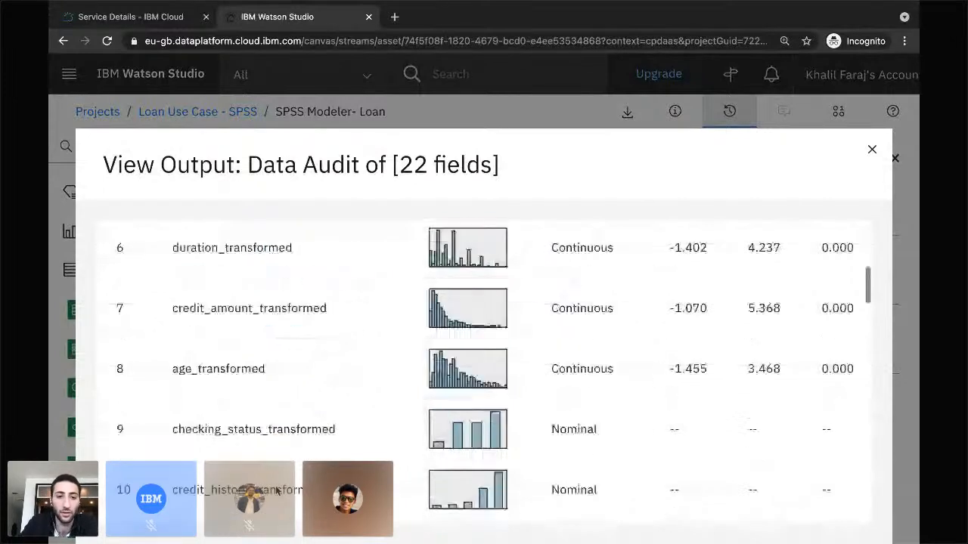
pyautogui.scroll(-8, 277, 492)
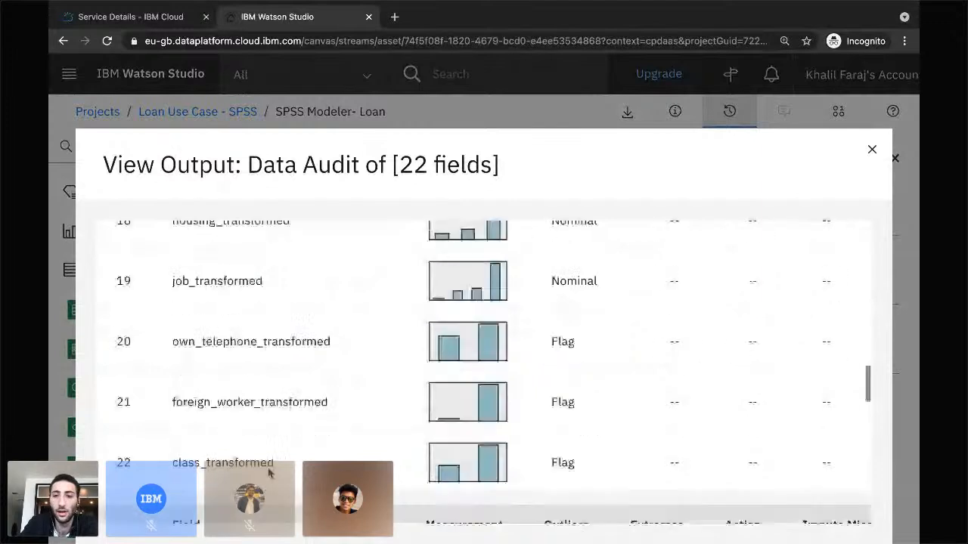
pyautogui.scroll(10, 269, 474)
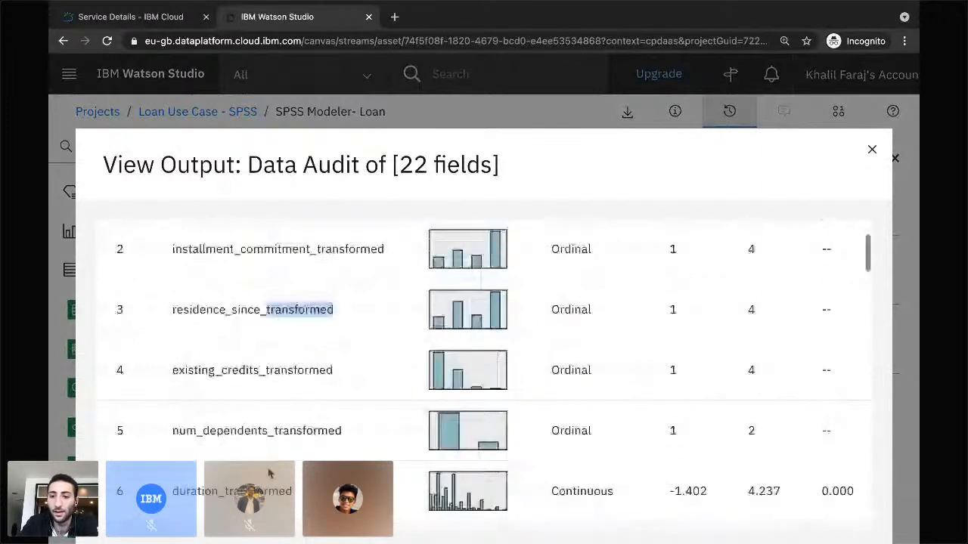
pyautogui.scroll(1, 587, 411)
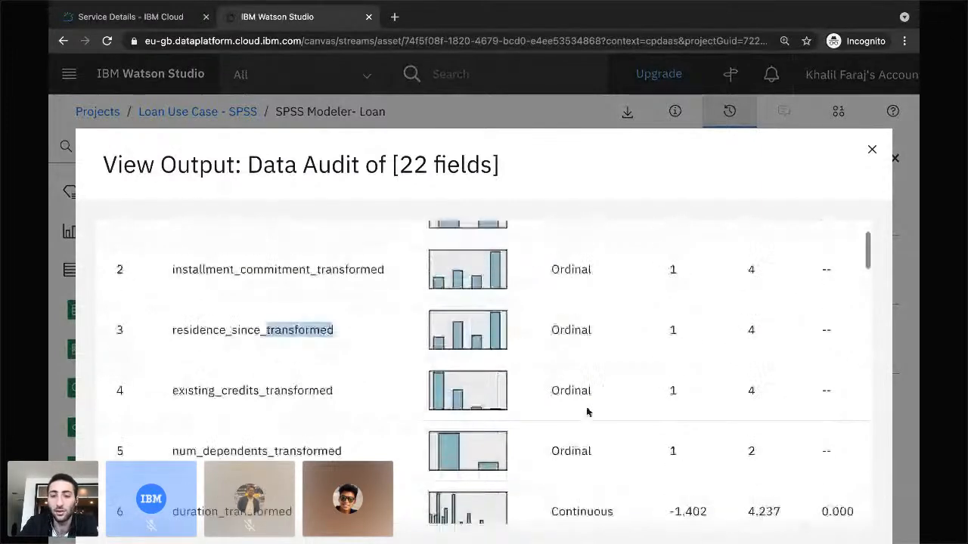
pyautogui.scroll(2, 589, 428)
pyautogui.scroll(1, 589, 444)
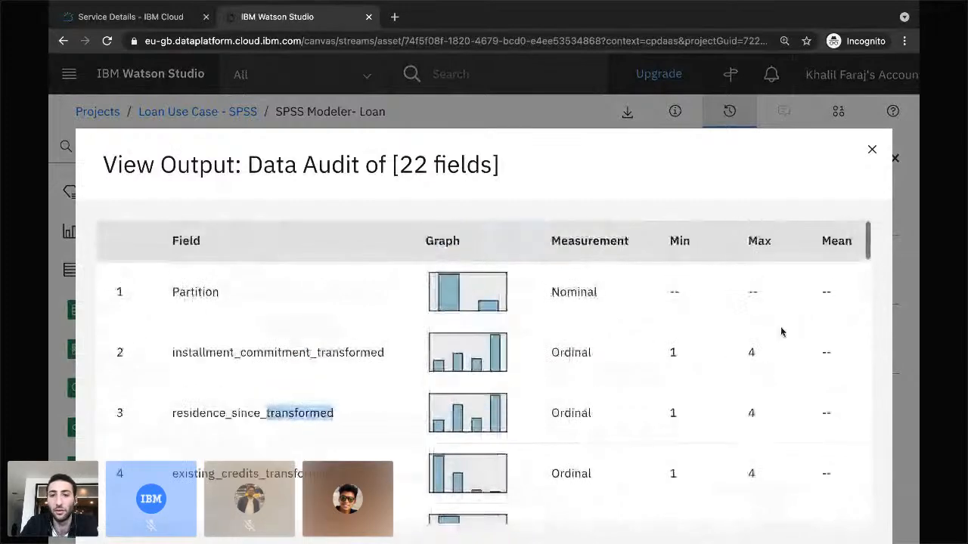
# - Check the mean values of the continuous transformed fields, and close the audit output and the outputs list
pyautogui.scroll(-2, 771, 332)
pyautogui.scroll(-2, 794, 340)
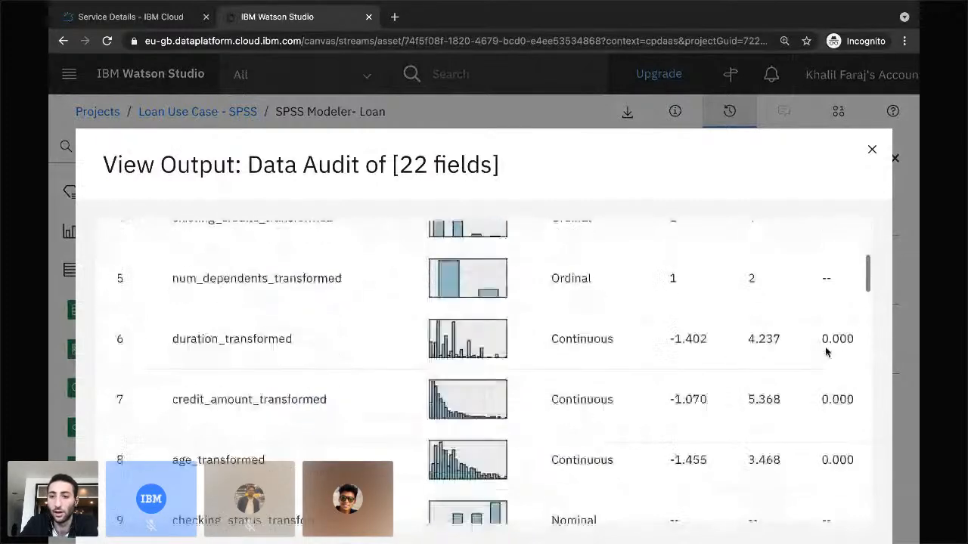
pyautogui.scroll(-2, 831, 351)
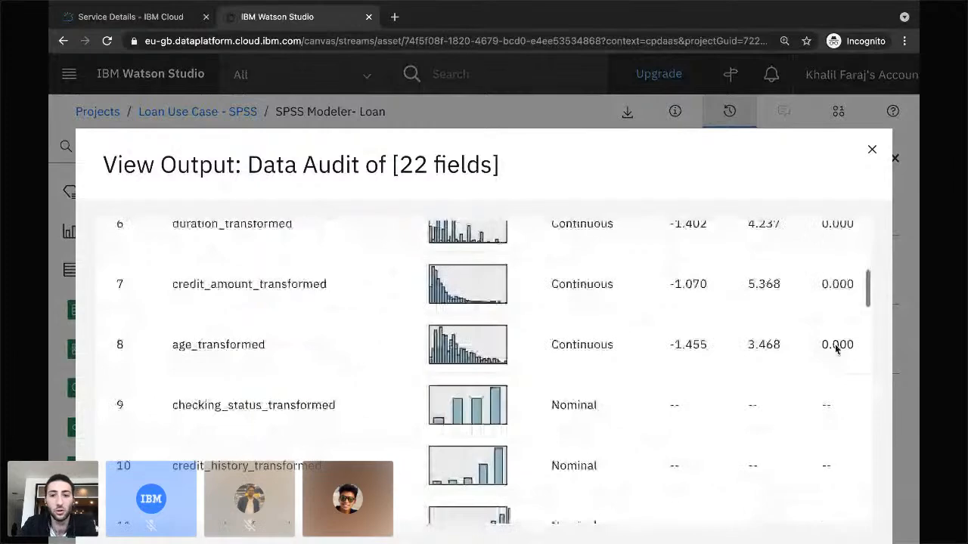
pyautogui.scroll(1, 837, 348)
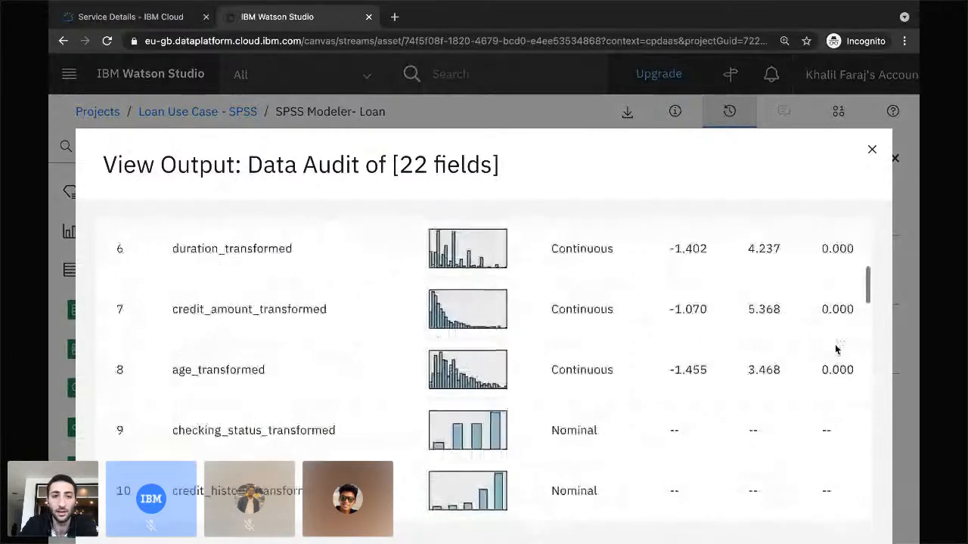
pyautogui.click(872, 151)
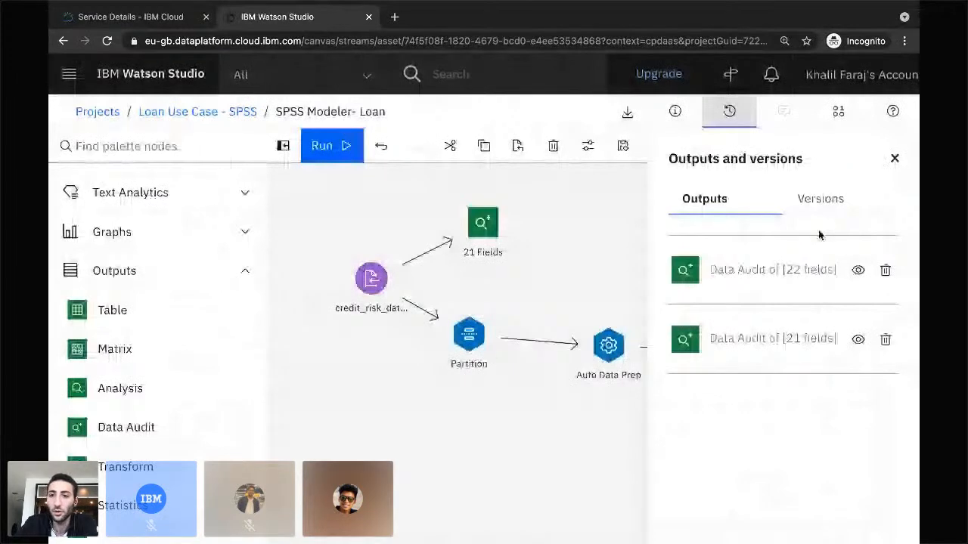
pyautogui.click(896, 160)
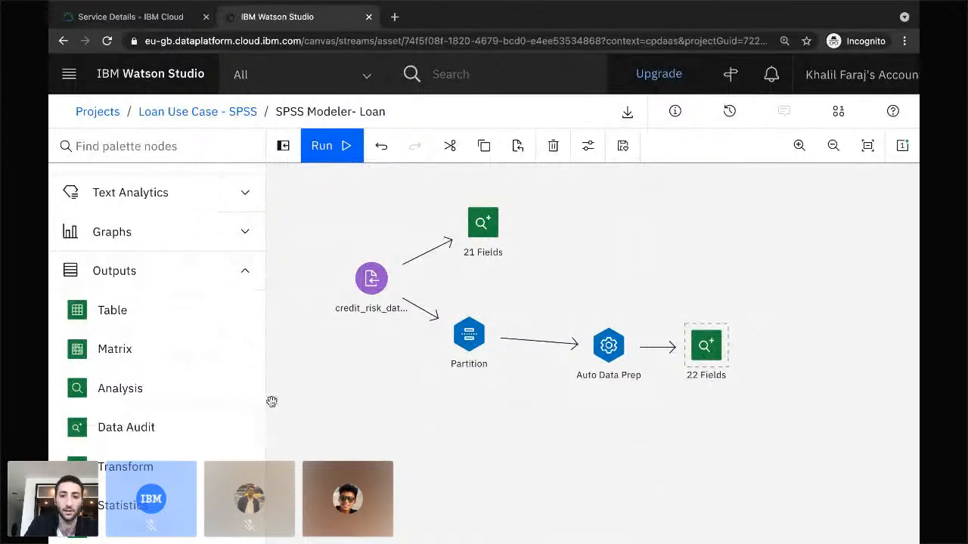
# - Add an LSVM modeling node below the Auto Data Prep node and connect Auto Data Prep to it
pyautogui.click(248, 272)
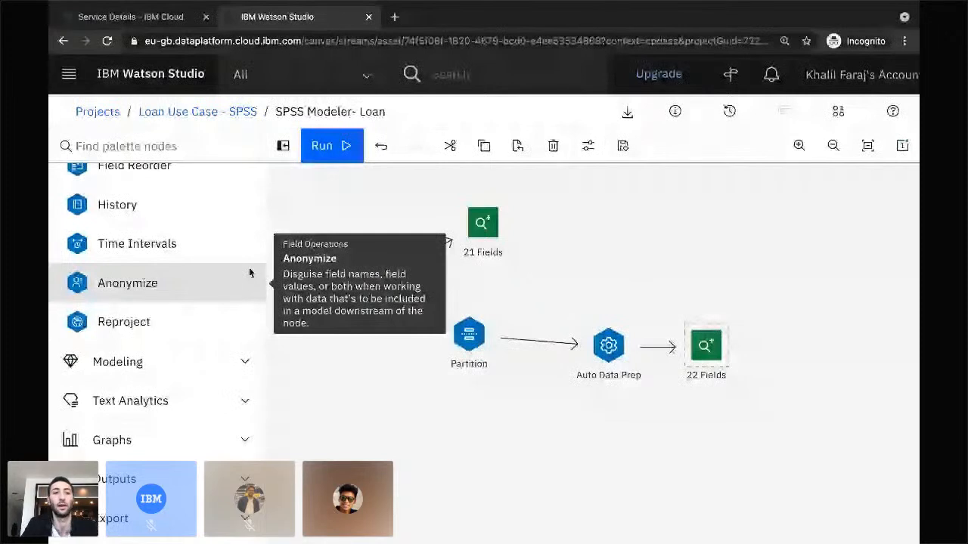
pyautogui.click(168, 363)
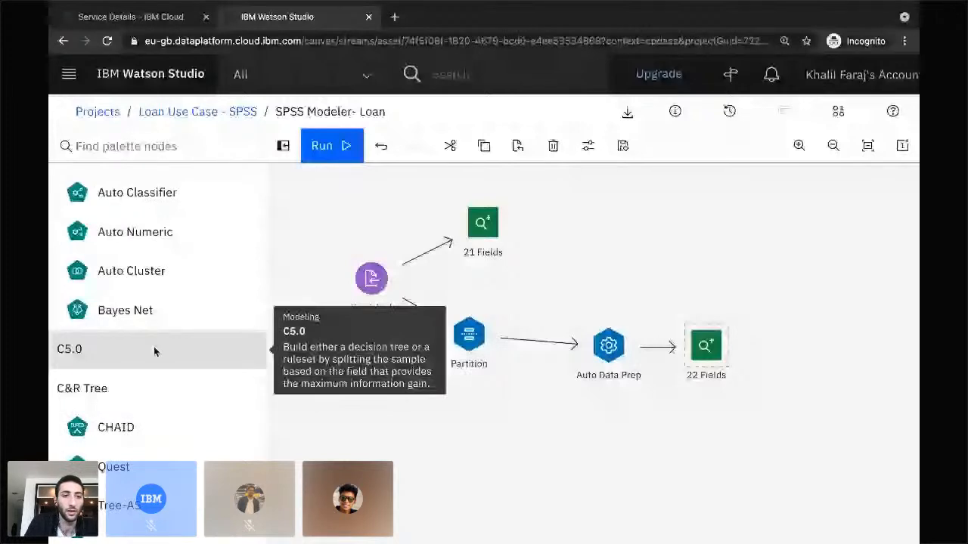
pyautogui.scroll(-2, 146, 287)
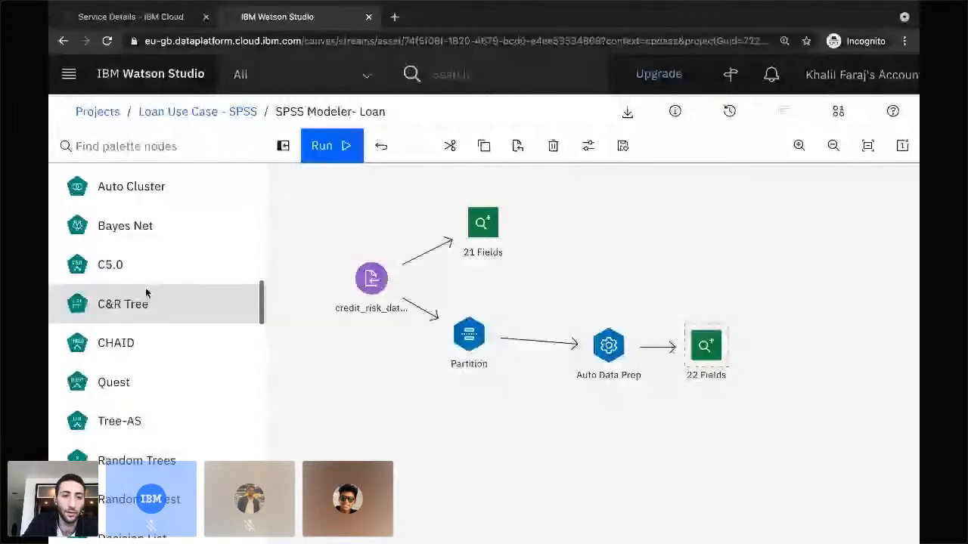
pyautogui.scroll(4, 146, 294)
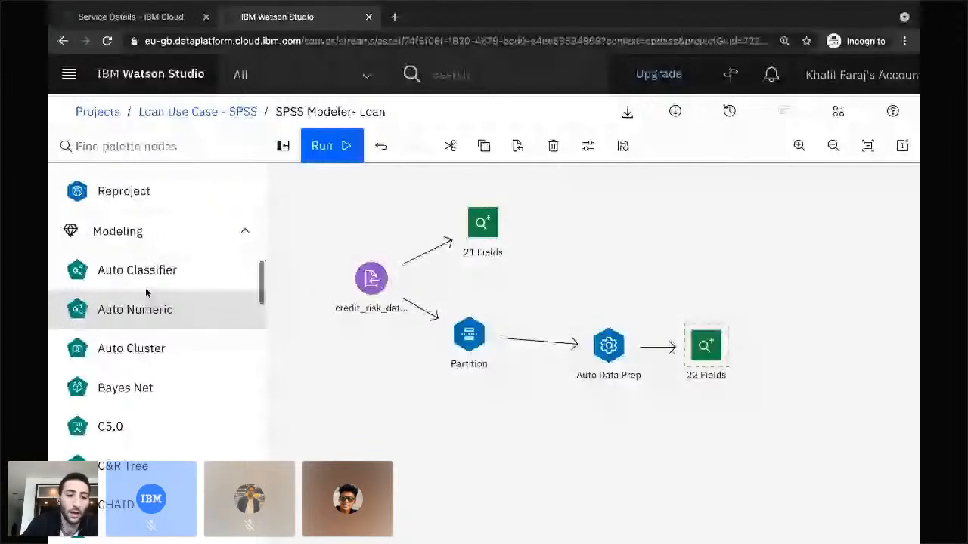
pyautogui.scroll(-2, 145, 287)
pyautogui.scroll(-5, 101, 458)
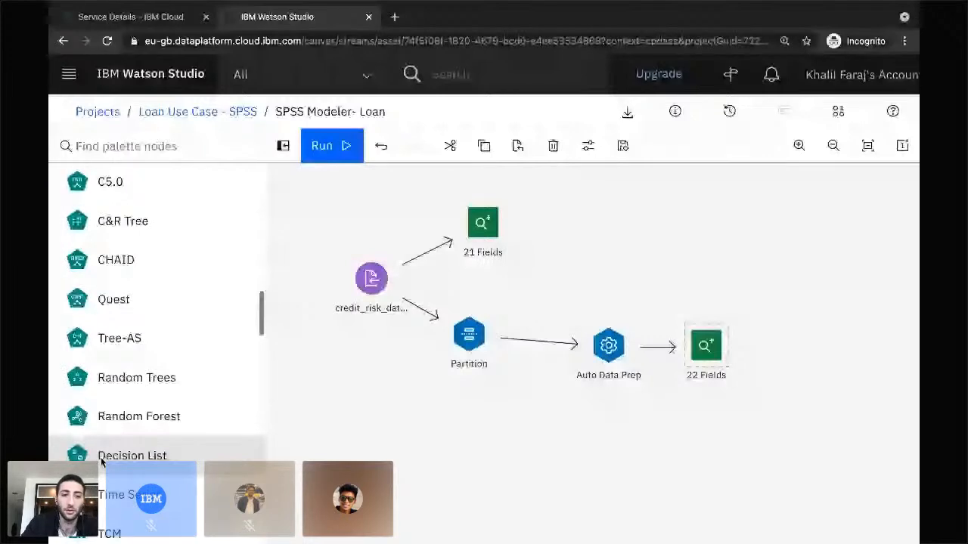
pyautogui.scroll(-10, 100, 461)
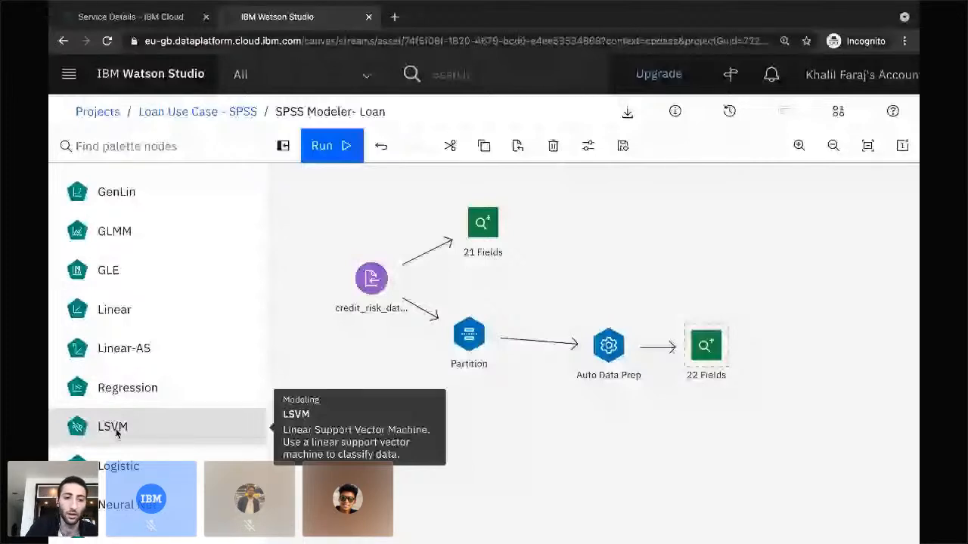
pyautogui.moveTo(117, 426); pyautogui.dragTo(654, 444)
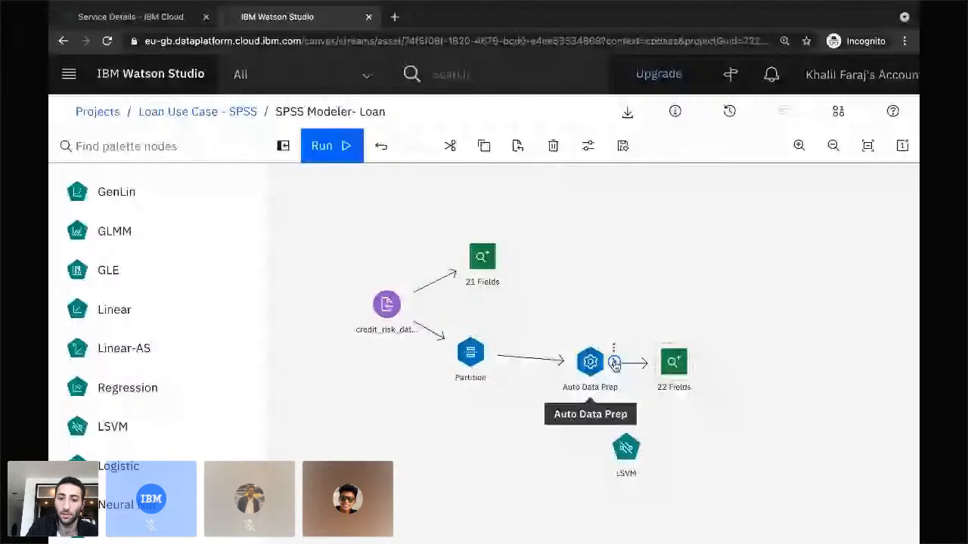
pyautogui.moveTo(615, 365); pyautogui.dragTo(626, 448)
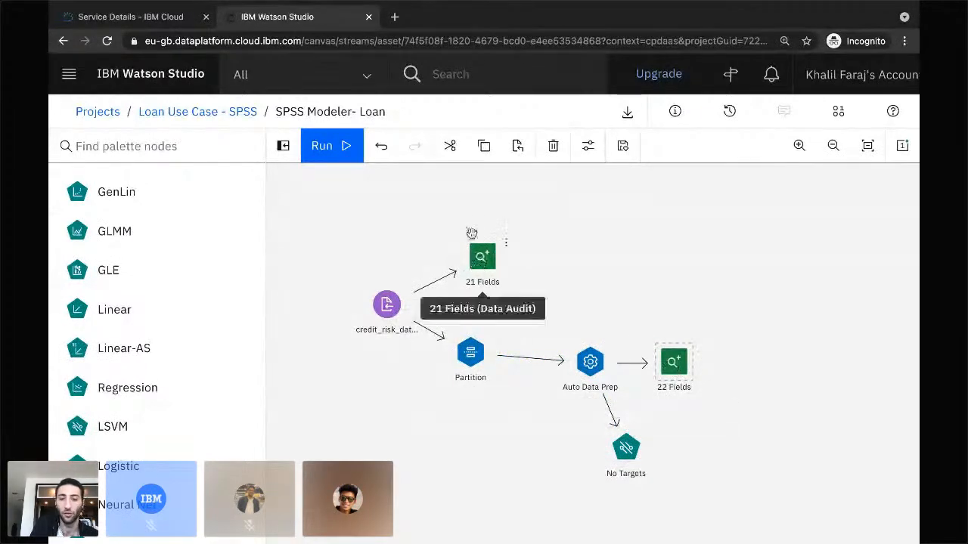
# - Open the LSVM node's settings and enable the use of custom field roles
pyautogui.scroll(-1, 647, 368)
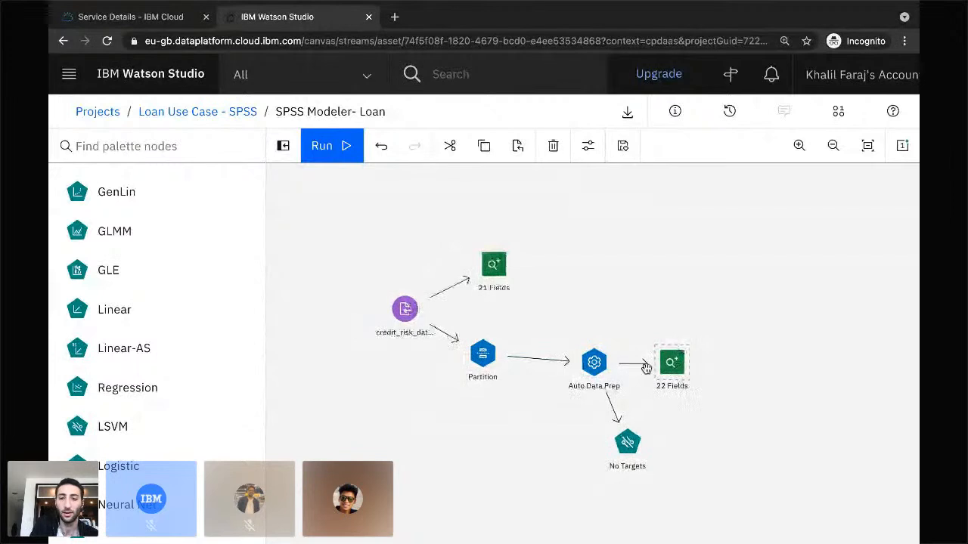
pyautogui.scroll(1, 646, 368)
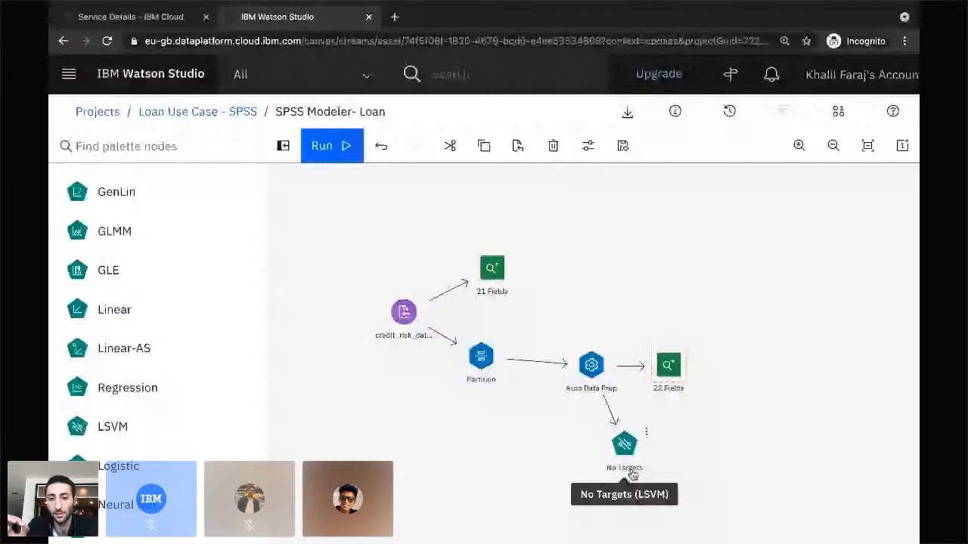
pyautogui.click(626, 448)
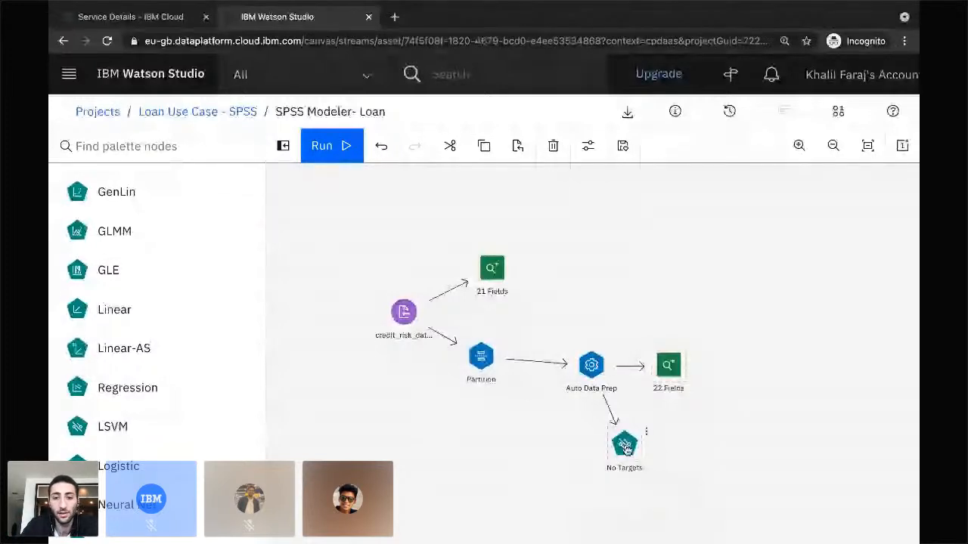
pyautogui.doubleClick(626, 448)
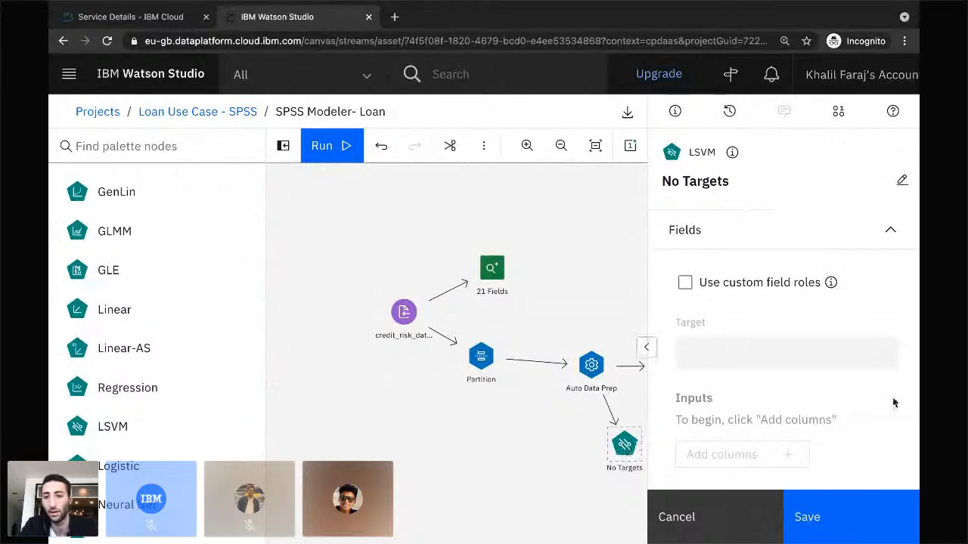
pyautogui.scroll(-1, 793, 352)
pyautogui.scroll(1, 750, 305)
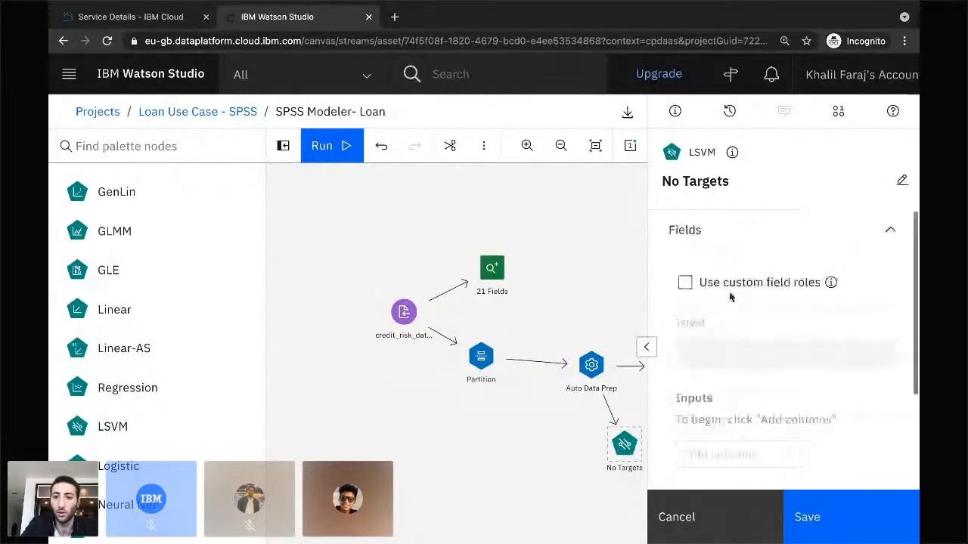
pyautogui.click(685, 285)
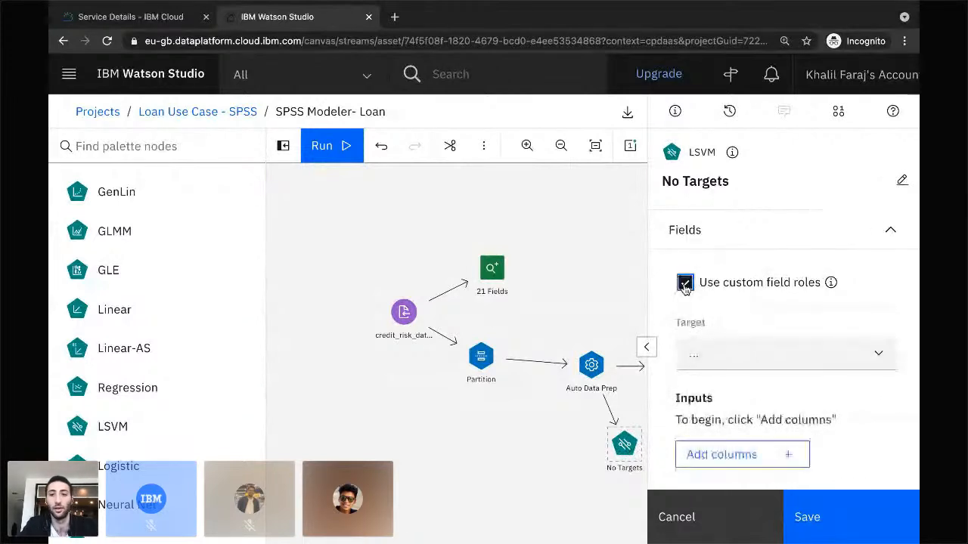
# - Set the LSVM node's target field to class_transformed
pyautogui.click(708, 355)
pyautogui.scroll(-3, 718, 429)
pyautogui.scroll(-5, 717, 429)
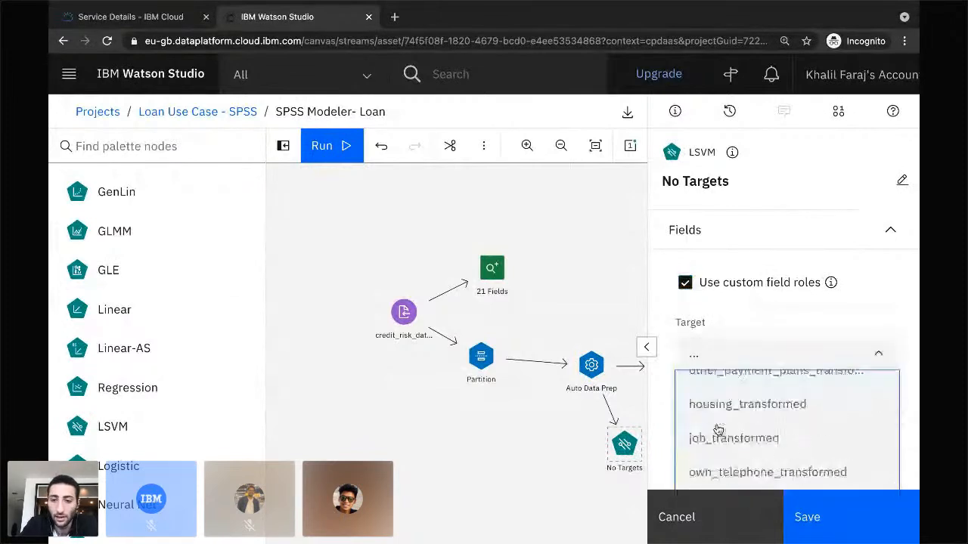
pyautogui.scroll(3, 720, 347)
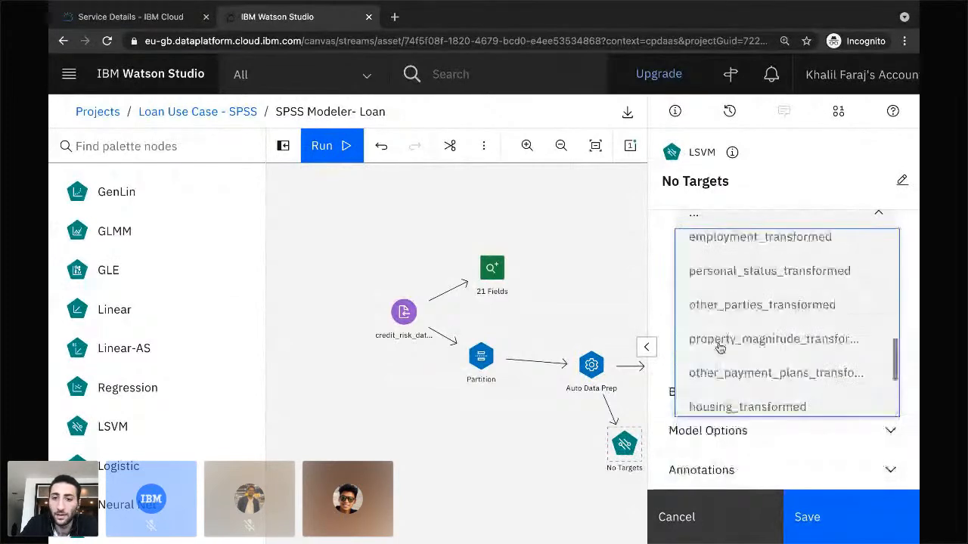
pyautogui.scroll(5, 722, 318)
pyautogui.scroll(-3, 700, 333)
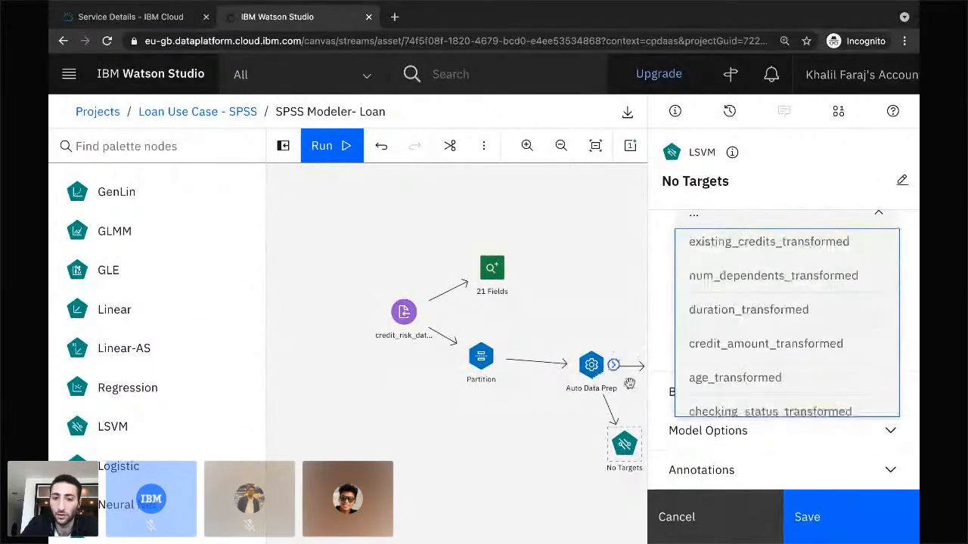
pyautogui.scroll(-3, 730, 390)
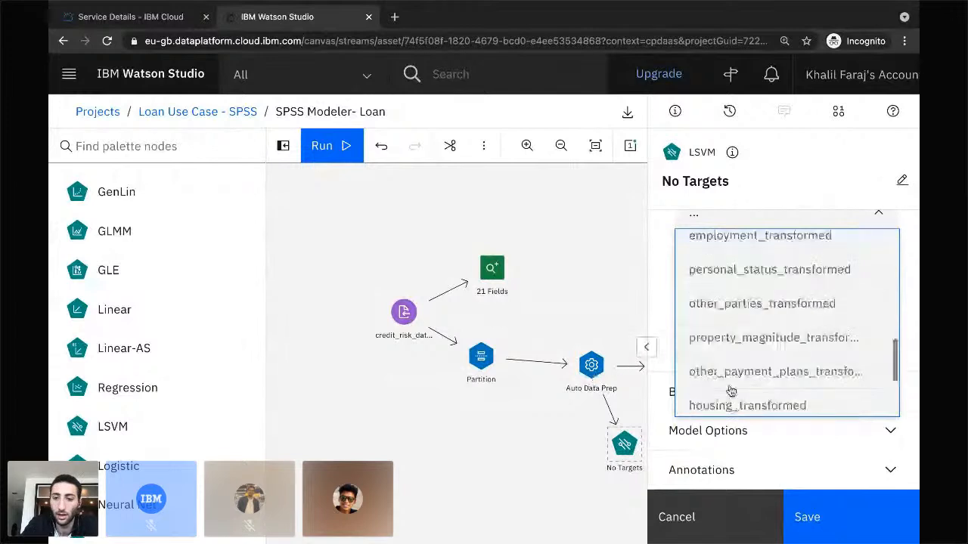
pyautogui.scroll(-3, 730, 390)
pyautogui.click(722, 399)
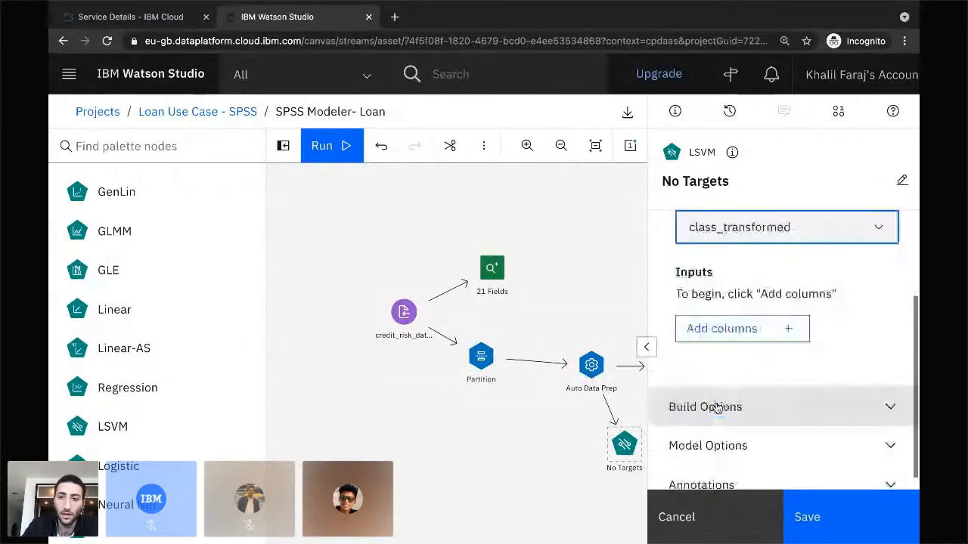
# - Add all available fields except Partition as inputs of the LSVM node
pyautogui.scroll(-1, 700, 271)
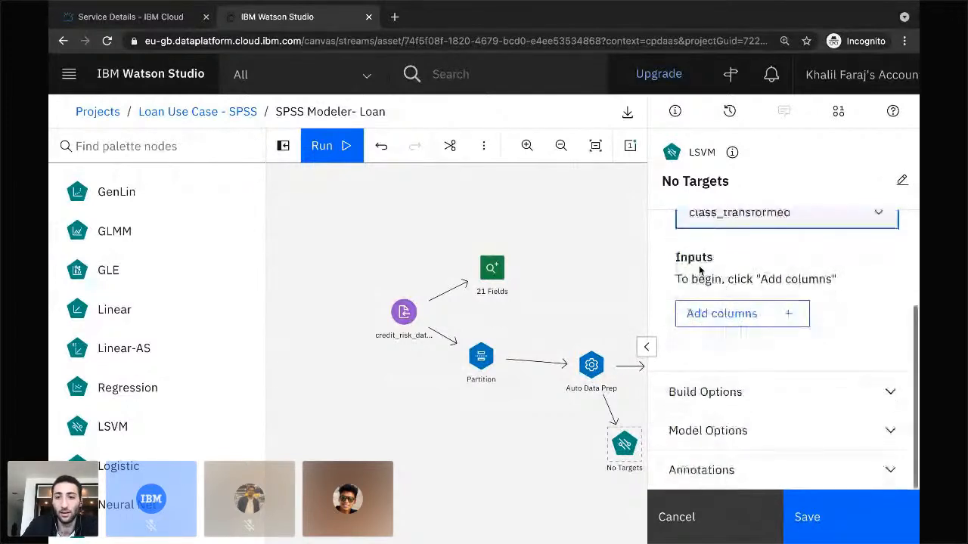
pyautogui.click(729, 315)
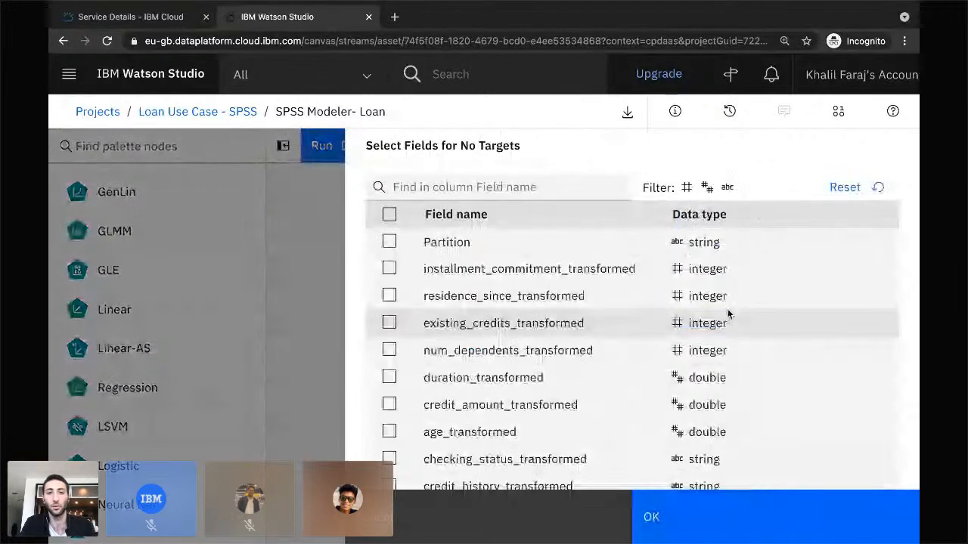
pyautogui.click(388, 216)
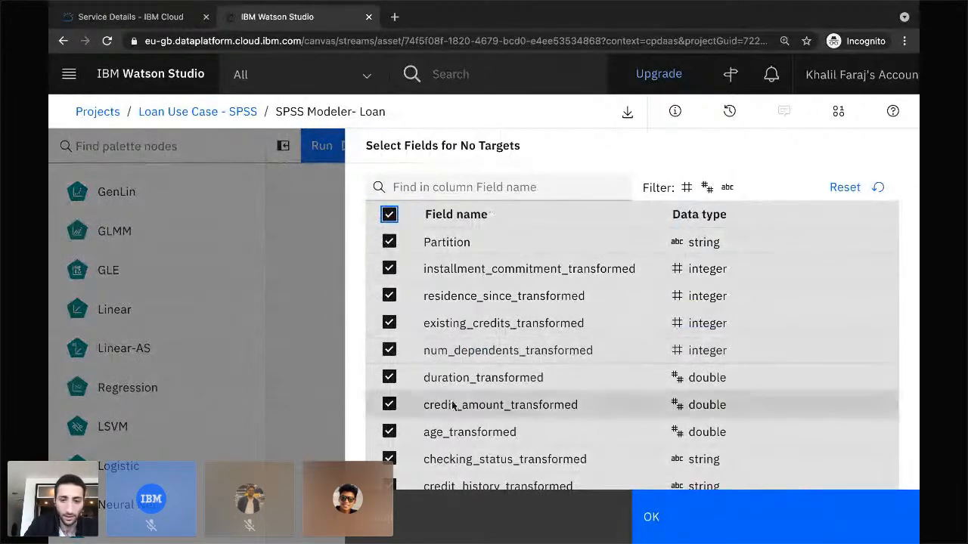
pyautogui.scroll(-3, 438, 414)
pyautogui.scroll(2, 439, 412)
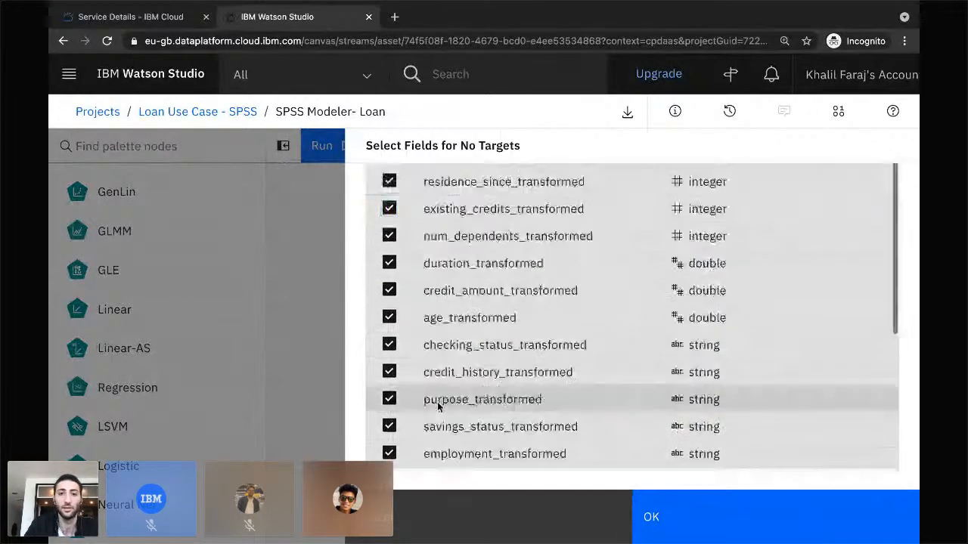
pyautogui.scroll(3, 384, 250)
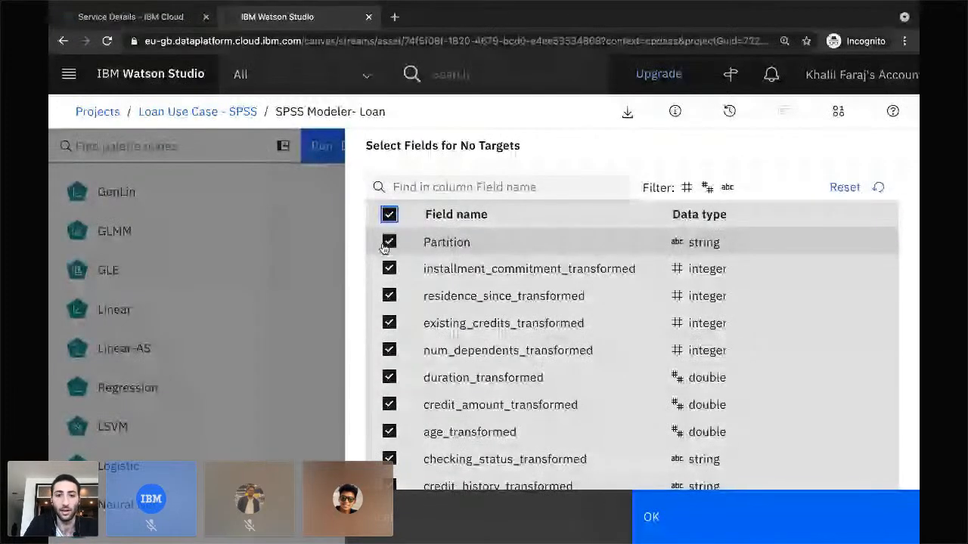
pyautogui.click(385, 246)
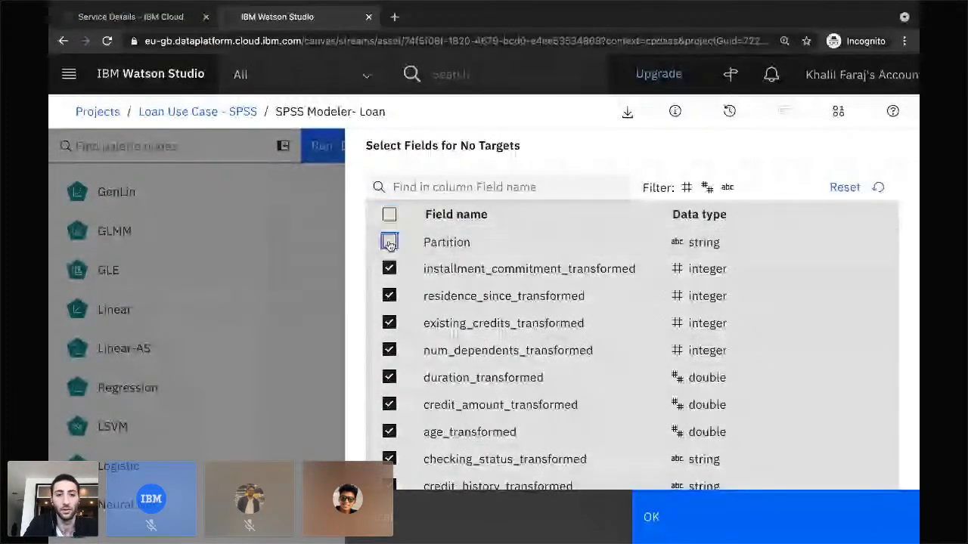
pyautogui.scroll(-3, 505, 391)
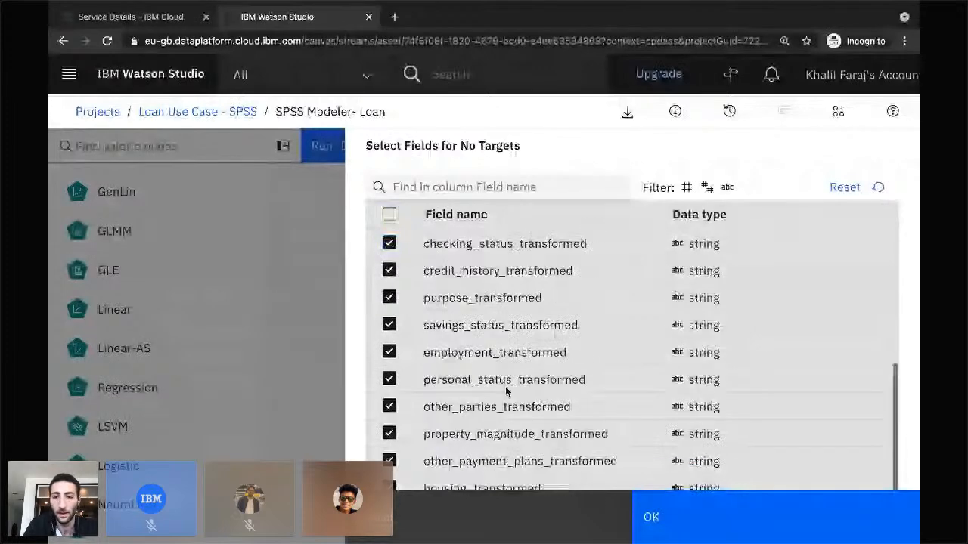
pyautogui.scroll(-2, 505, 386)
pyautogui.click(688, 521)
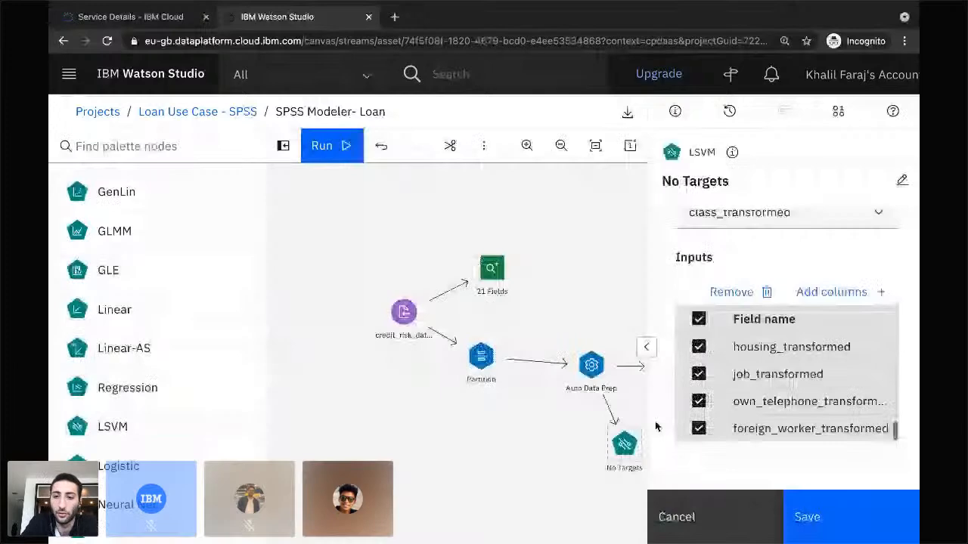
# - Review the LSVM node's target, inputs, build options and model options, and save the node's settings
pyautogui.scroll(-1, 732, 412)
pyautogui.scroll(2, 726, 261)
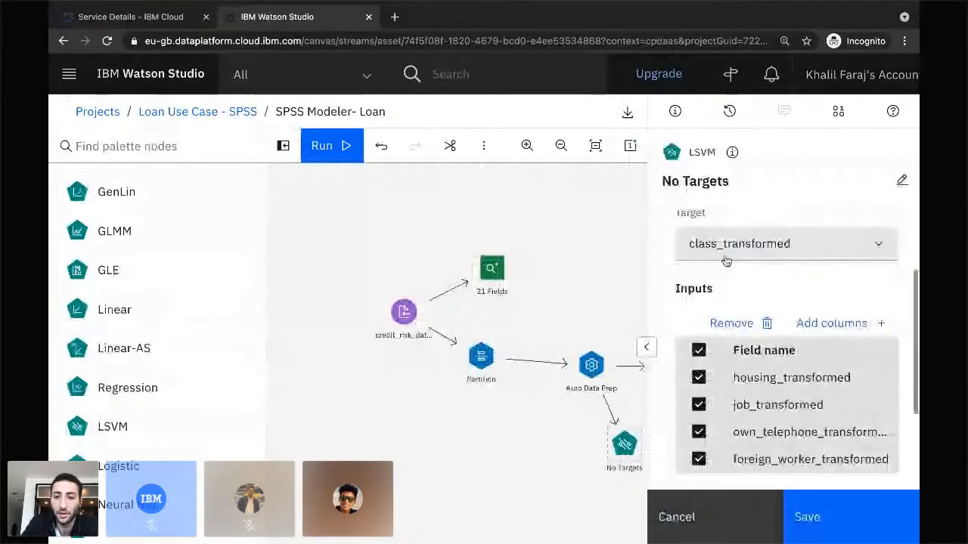
pyautogui.scroll(-4, 726, 264)
pyautogui.click(732, 394)
pyautogui.scroll(-3, 730, 412)
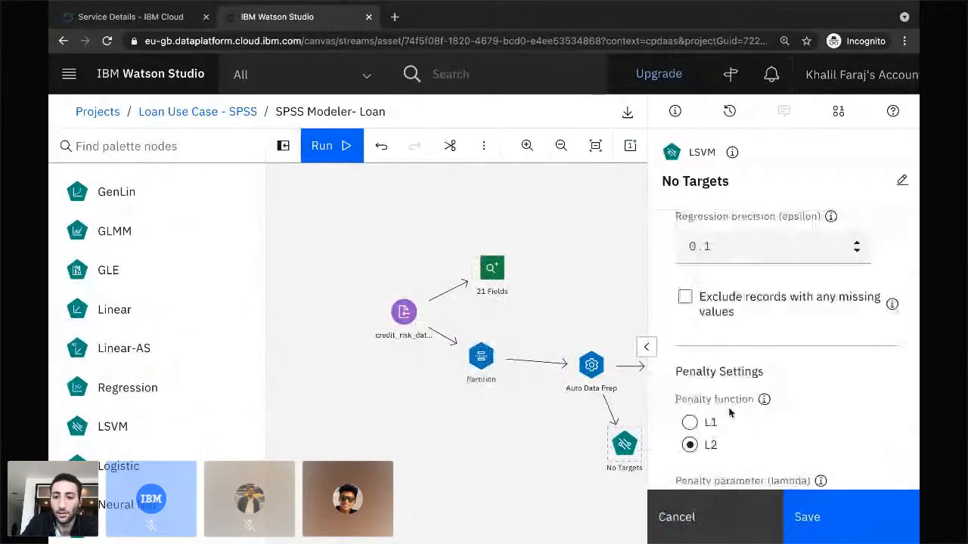
pyautogui.scroll(-2, 730, 412)
pyautogui.click(731, 431)
pyautogui.scroll(-3, 731, 443)
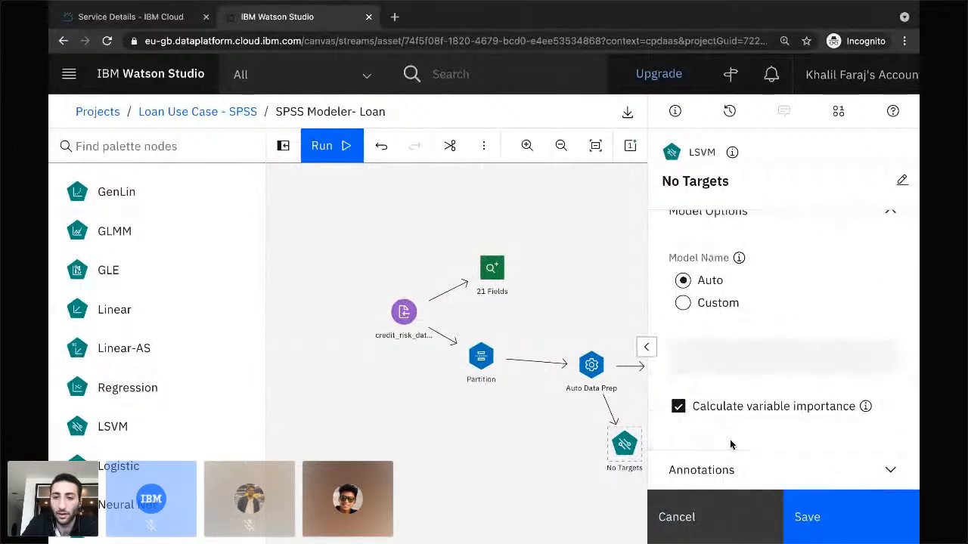
pyautogui.scroll(3, 703, 378)
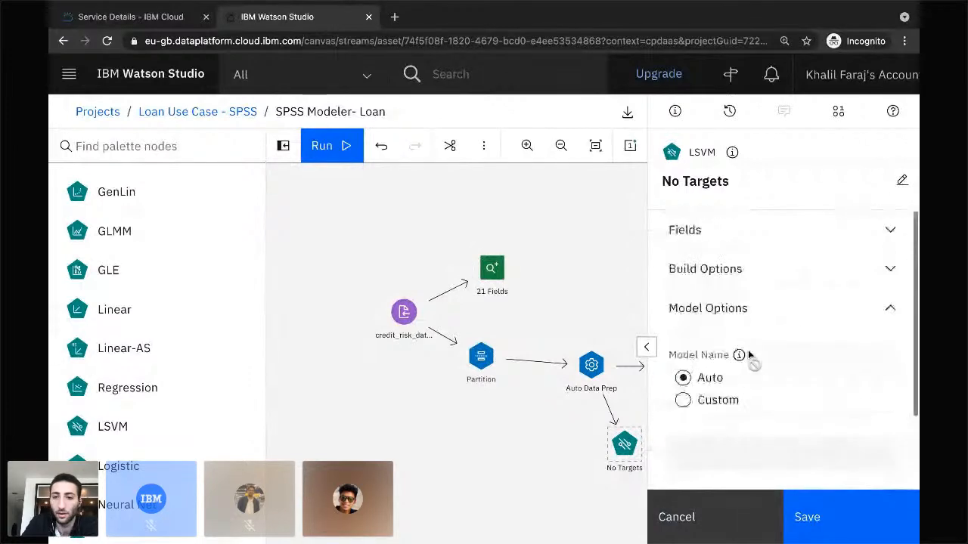
pyautogui.click(839, 522)
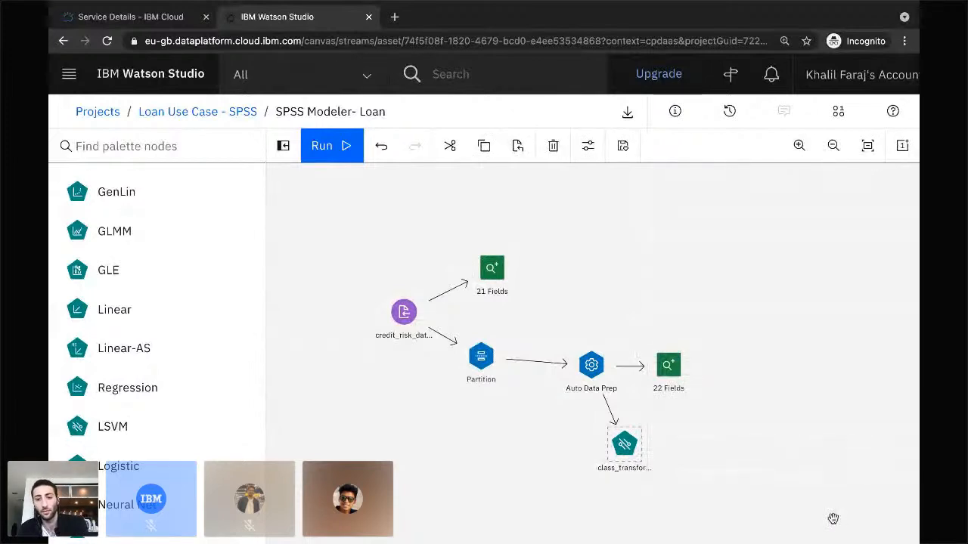
pyautogui.scroll(-1, 791, 496)
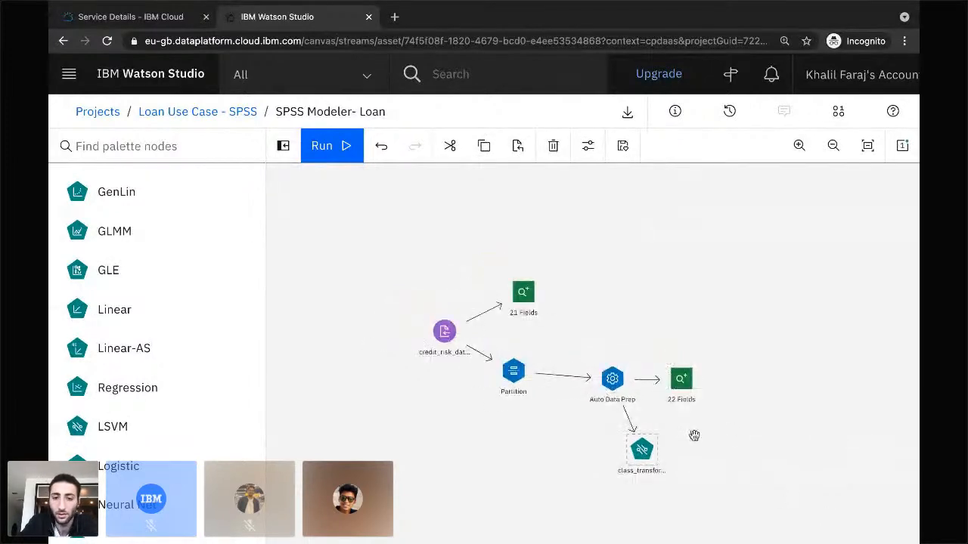
# - Run the class_transformed LSVM modeling node connected to Auto Data Prep
pyautogui.scroll(2, 724, 437)
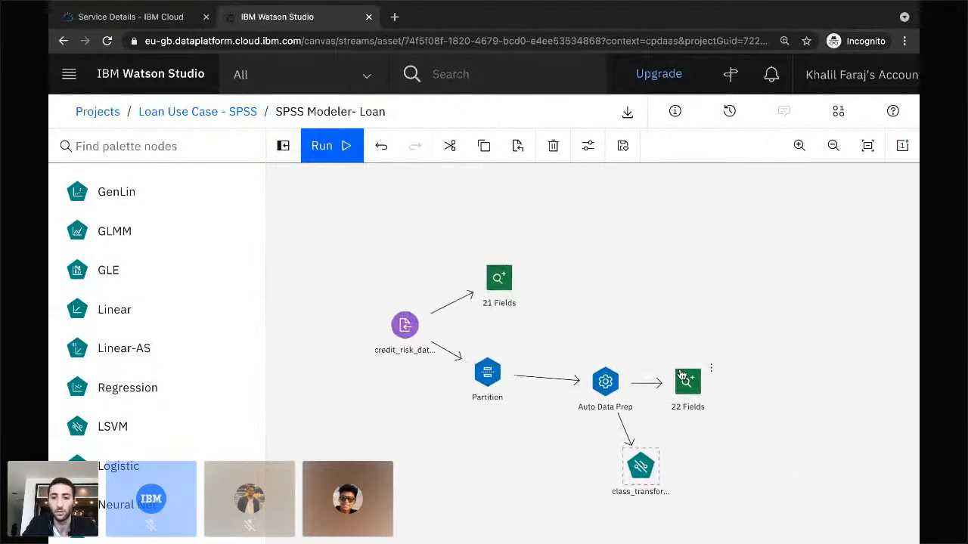
pyautogui.moveTo(637, 335); pyautogui.dragTo(562, 264)
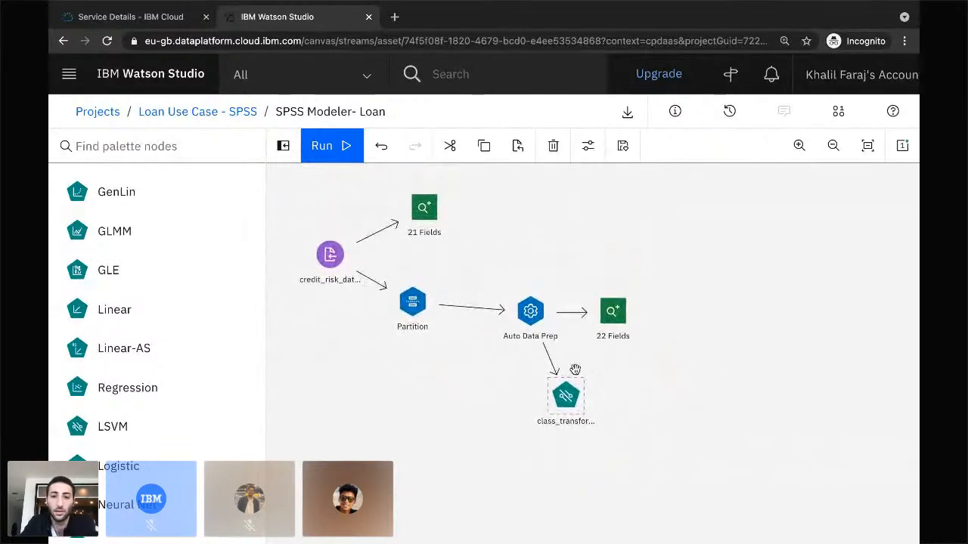
pyautogui.rightClick(569, 395)
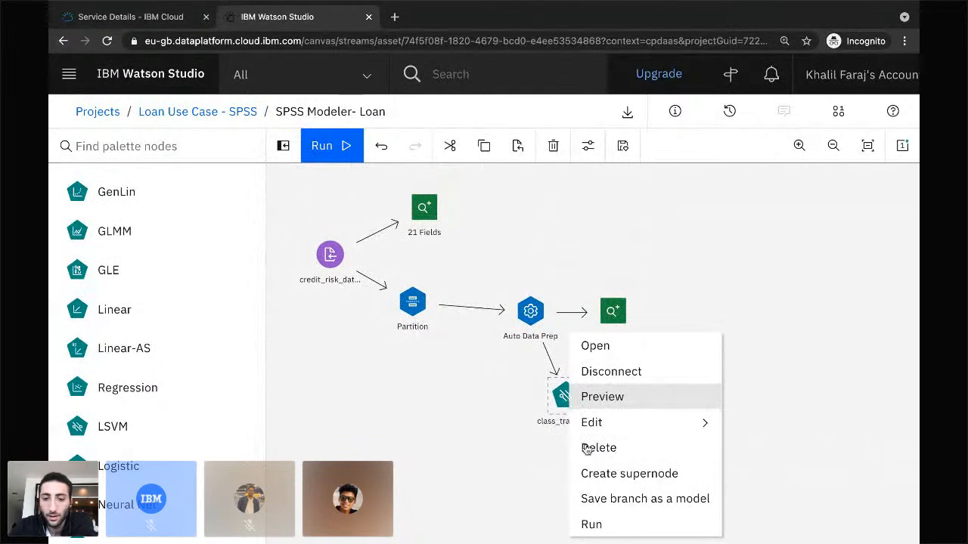
pyautogui.click(592, 524)
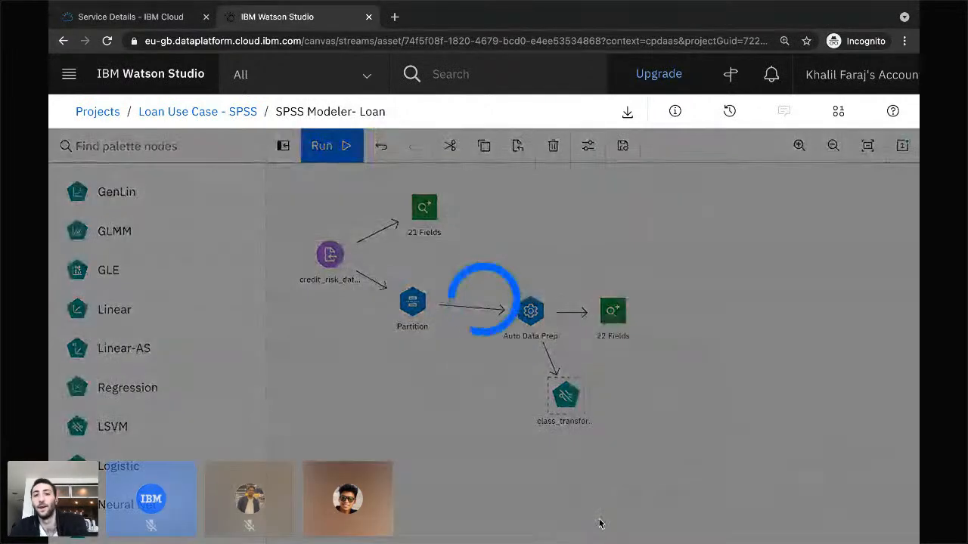
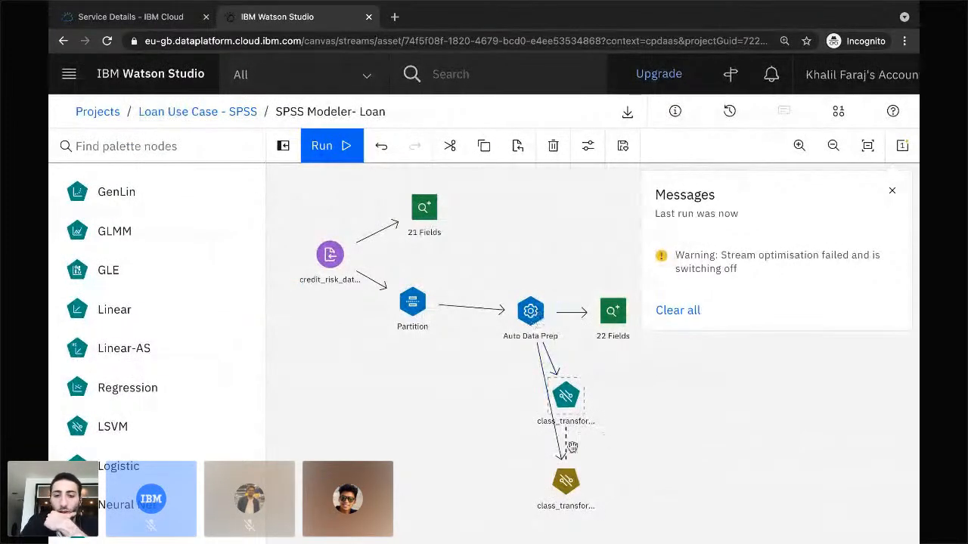
# - Reposition the generated class_transformed model nugget beside its LSVM node and dismiss the run messages
pyautogui.moveTo(566, 481); pyautogui.dragTo(655, 433)
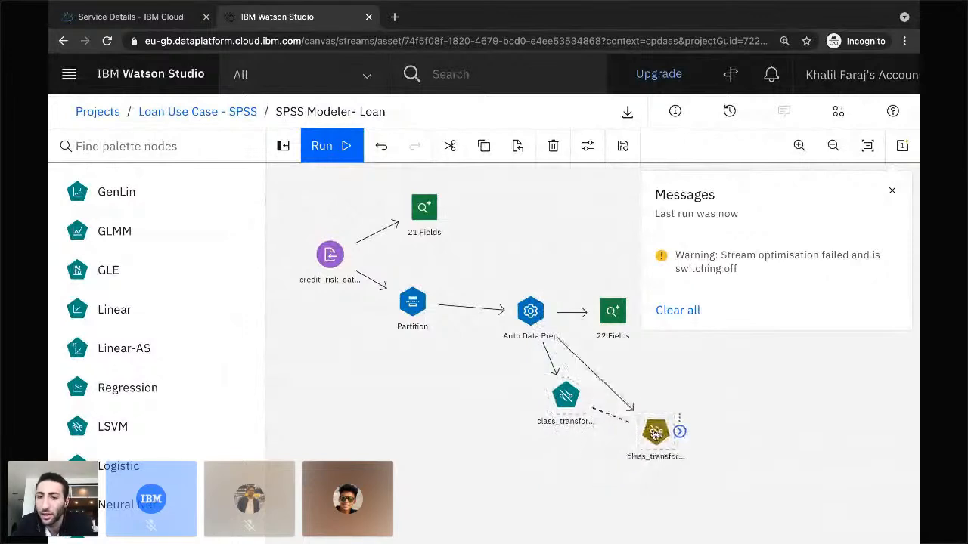
pyautogui.scroll(-1, 734, 353)
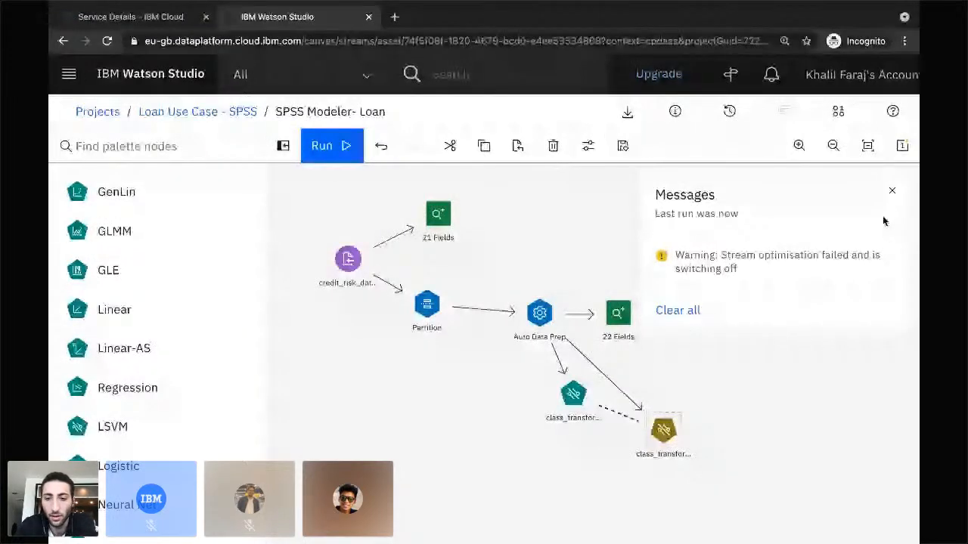
pyautogui.click(892, 195)
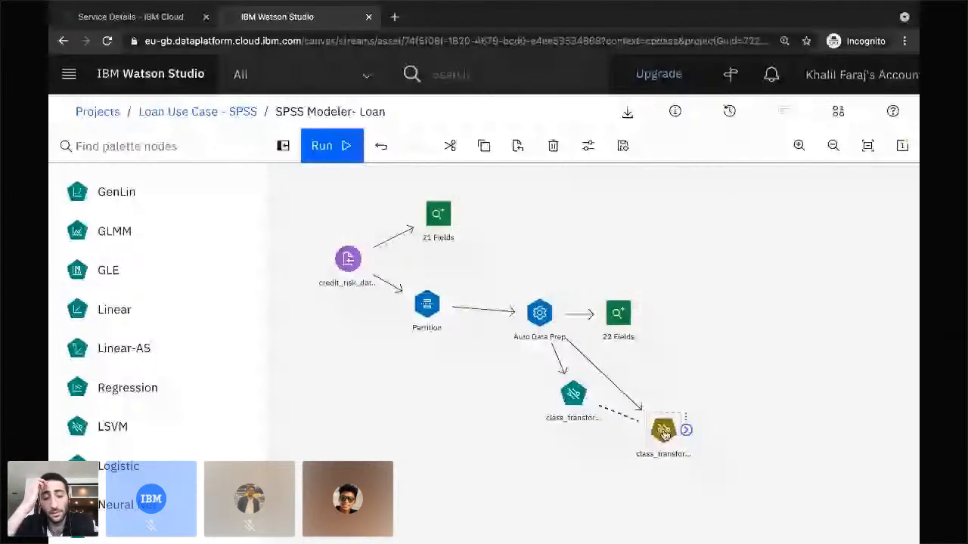
pyautogui.moveTo(664, 432); pyautogui.dragTo(664, 426)
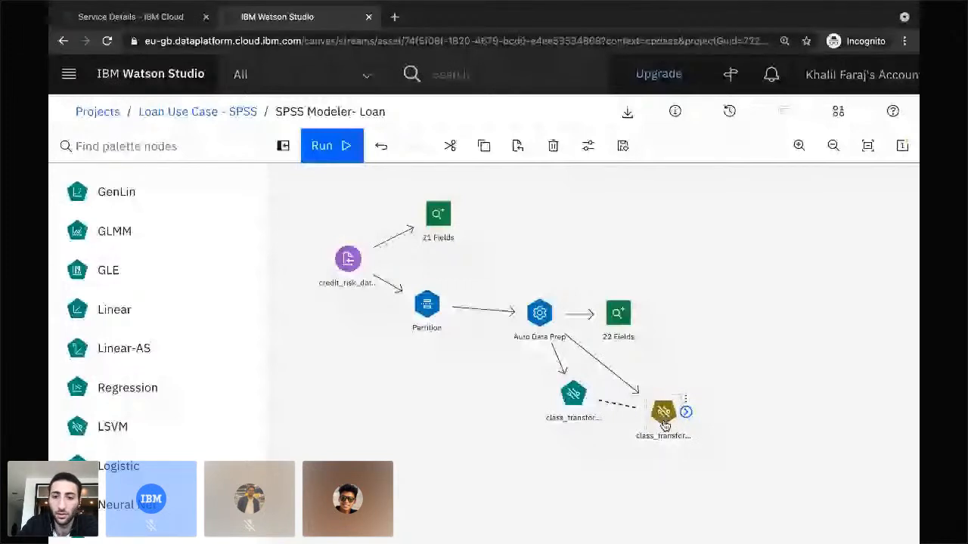
# - View the generated class_transformed model and examine its accuracy and the model evaluation measures
pyautogui.doubleClick(664, 426)
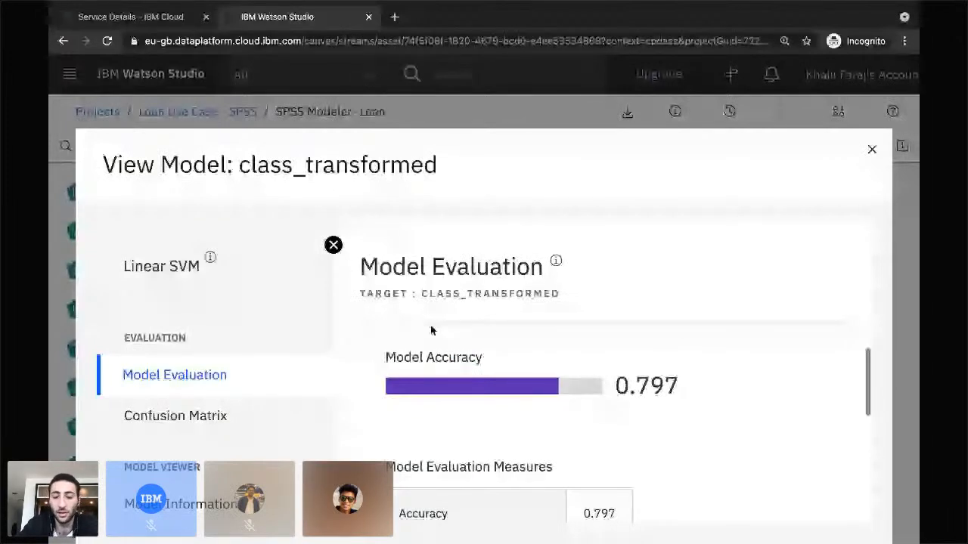
pyautogui.moveTo(643, 387)
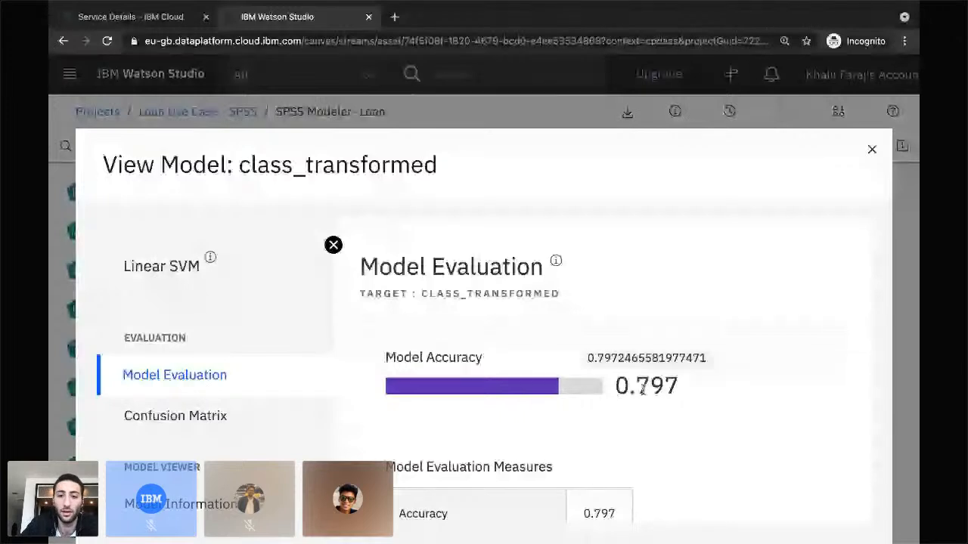
pyautogui.scroll(-1, 601, 438)
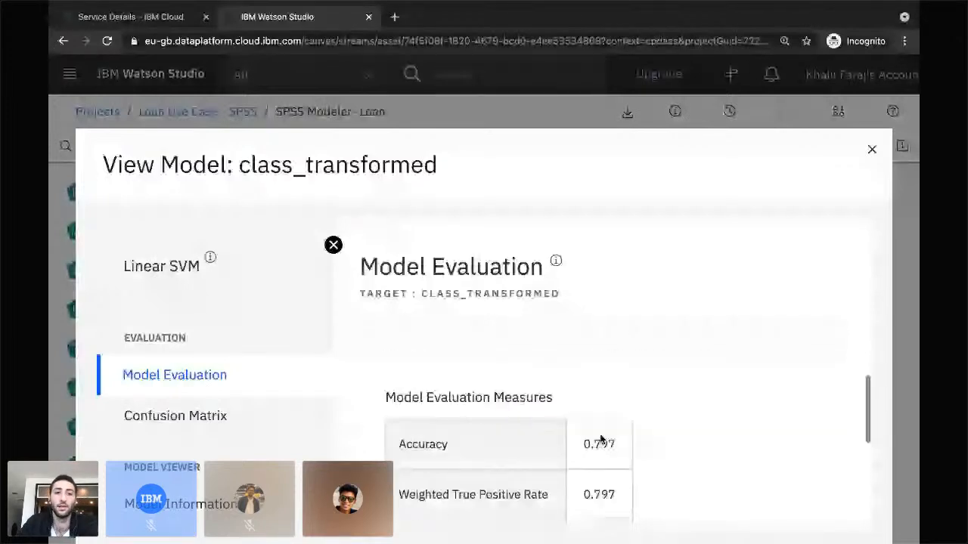
pyautogui.scroll(-1, 601, 439)
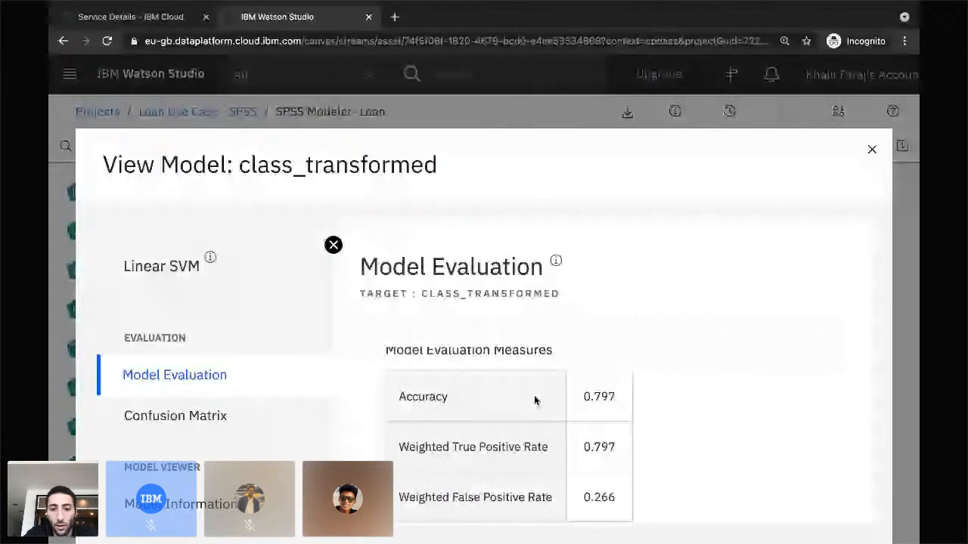
pyautogui.scroll(-1, 534, 400)
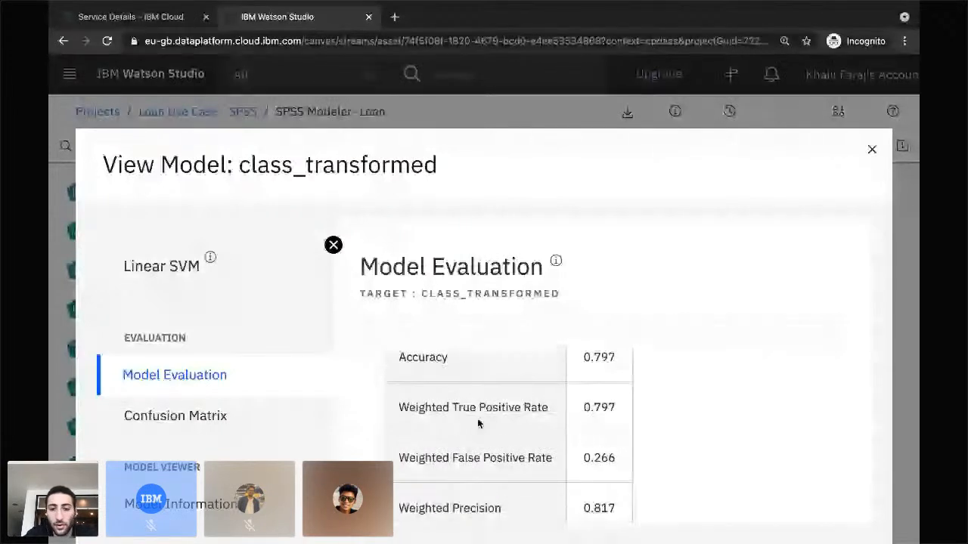
pyautogui.scroll(-2, 477, 423)
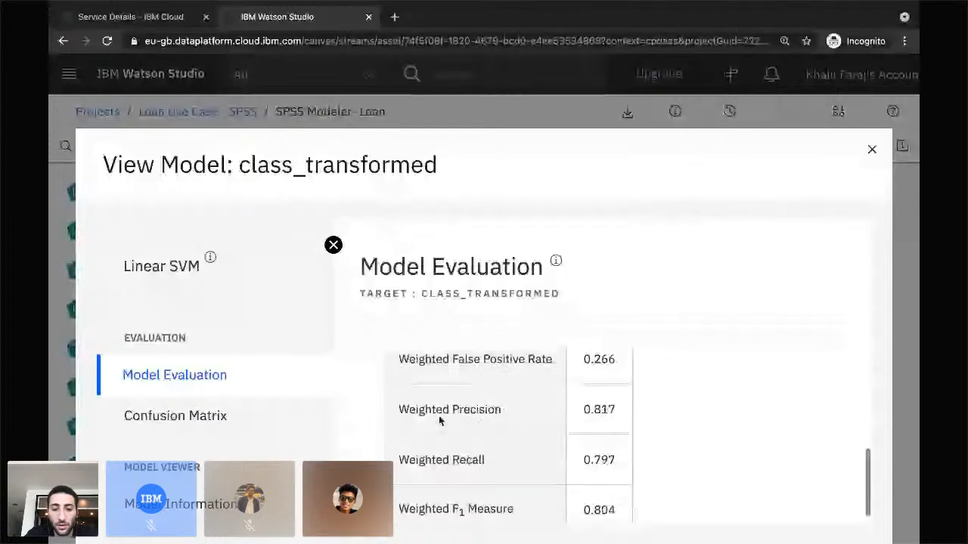
# - Examine the Linear SVM model's confusion matrix, including the percent correct for observed and predicted classes
pyautogui.click(164, 415)
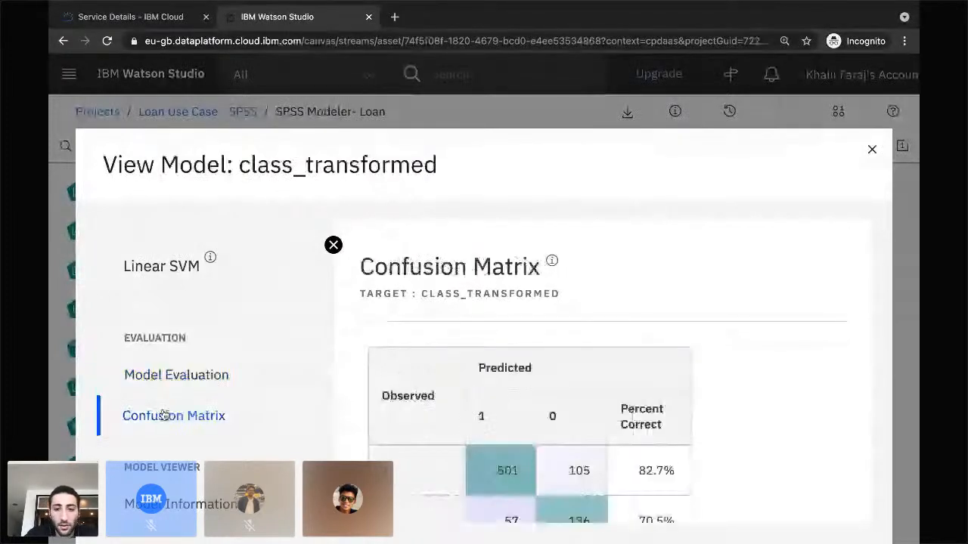
pyautogui.scroll(-2, 428, 410)
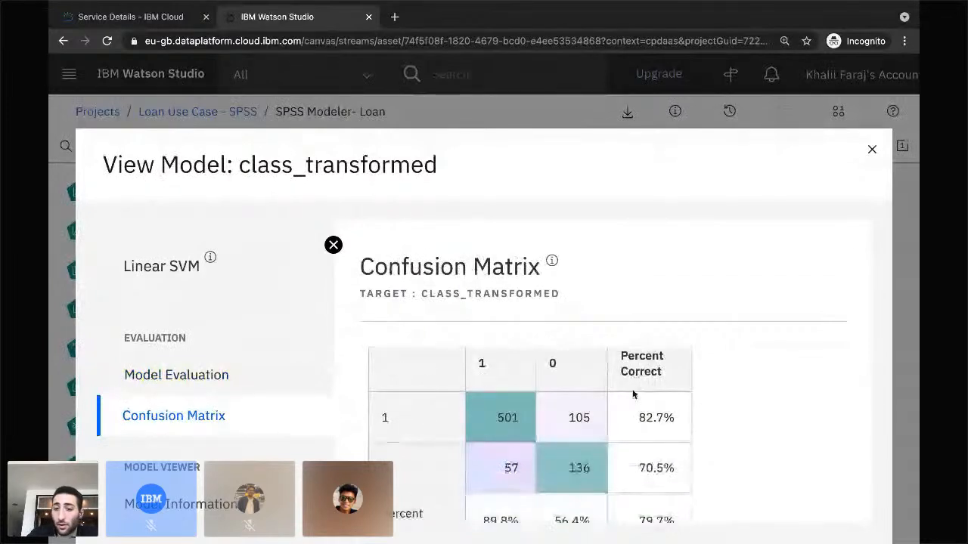
pyautogui.moveTo(613, 404)
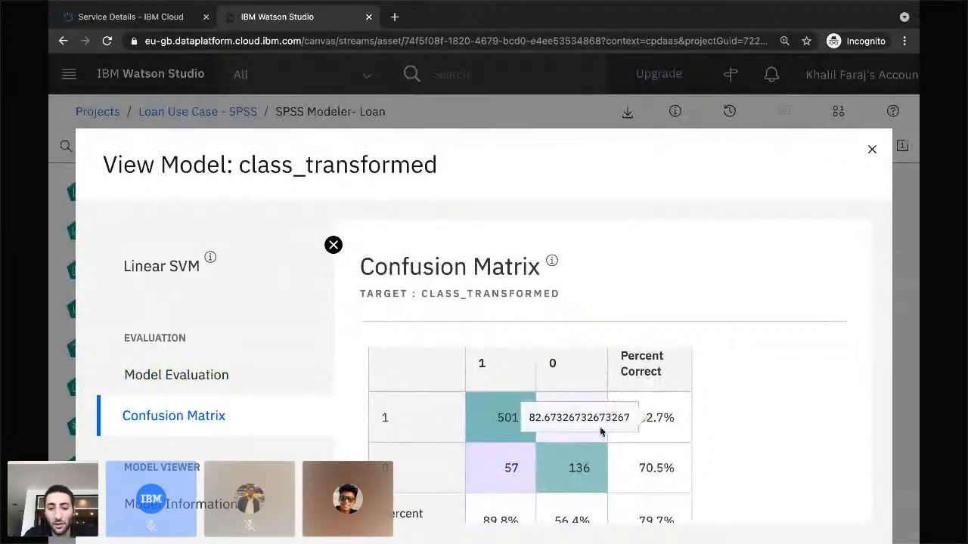
pyautogui.scroll(-3, 601, 431)
pyautogui.scroll(4, 599, 454)
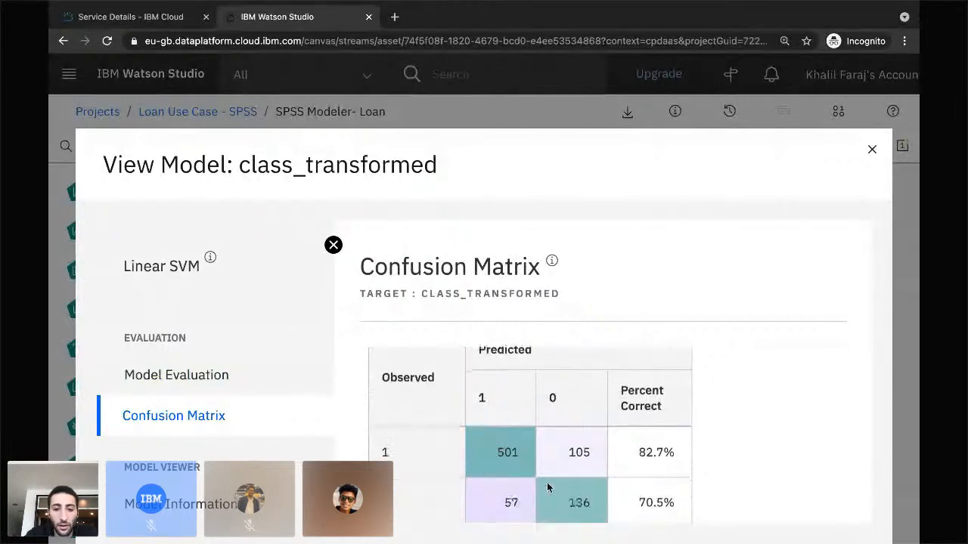
pyautogui.scroll(-3, 547, 488)
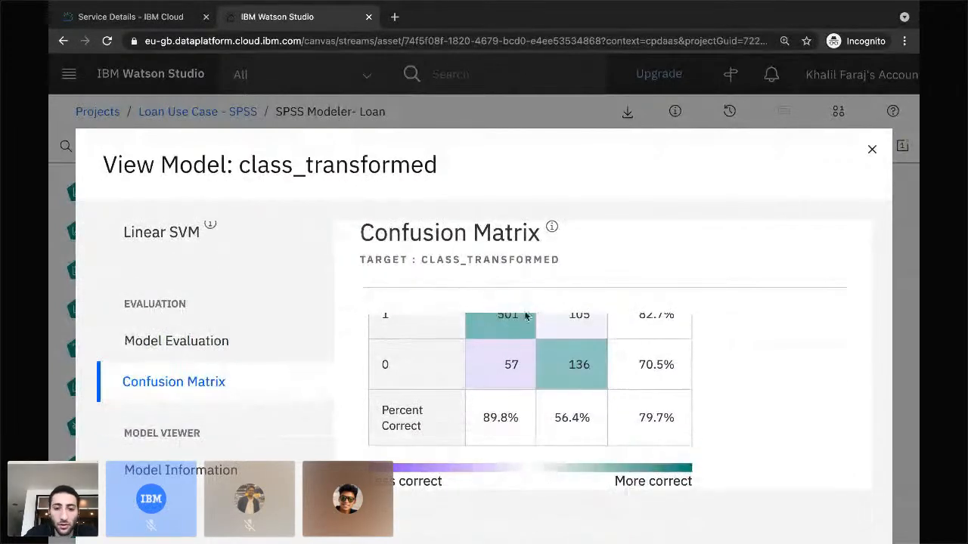
# - Show the model's Feature Importance chart and inspect the exact importance of checking_status_transformed
pyautogui.scroll(-4, 271, 474)
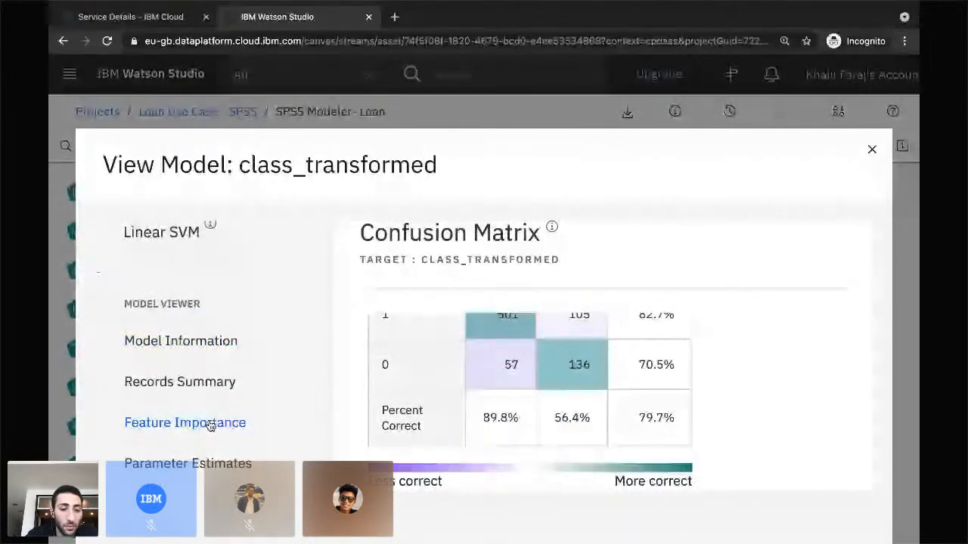
pyautogui.scroll(-1, 205, 440)
pyautogui.click(202, 352)
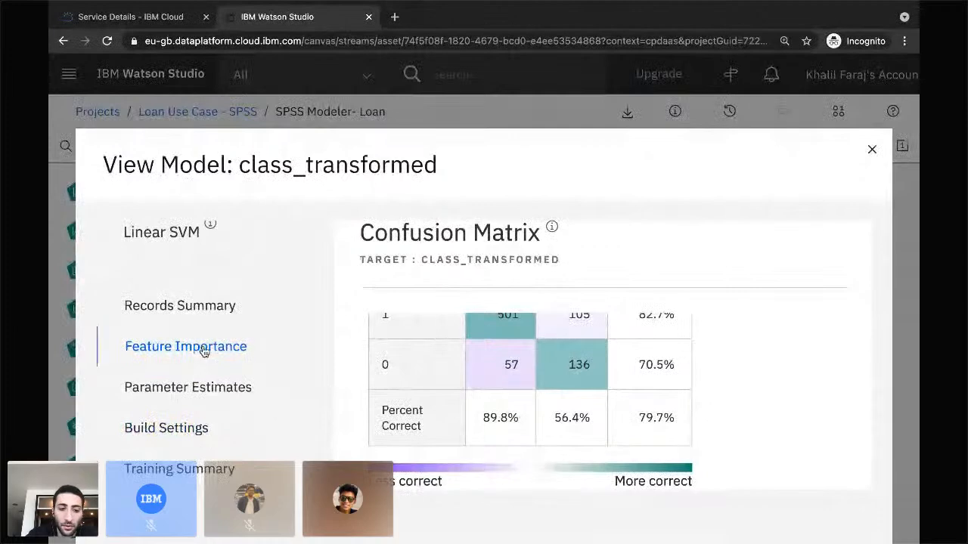
pyautogui.scroll(1, 450, 388)
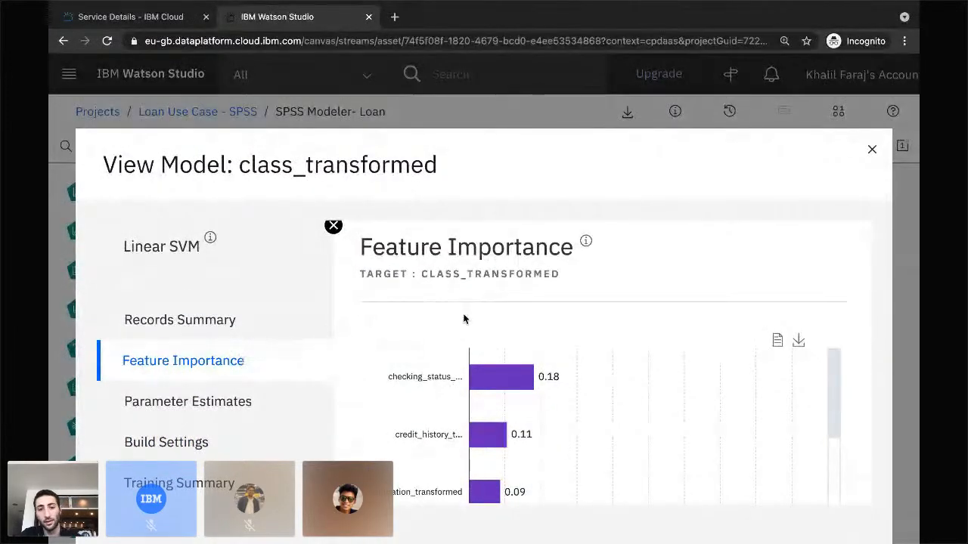
pyautogui.scroll(-1, 407, 316)
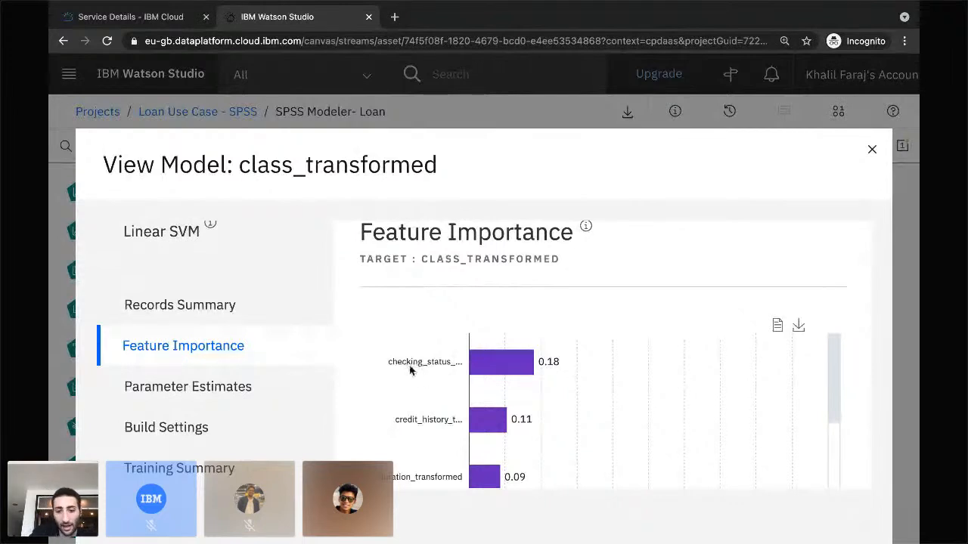
pyautogui.moveTo(481, 366)
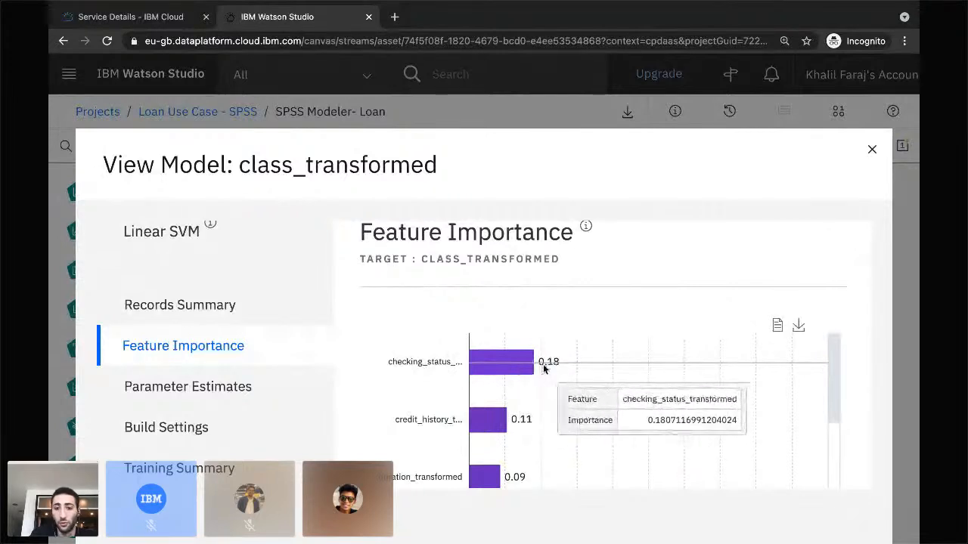
# - Review the remaining features in the importance chart, from credit history to job_transformed, comparing their importance values
pyautogui.scroll(-2, 529, 393)
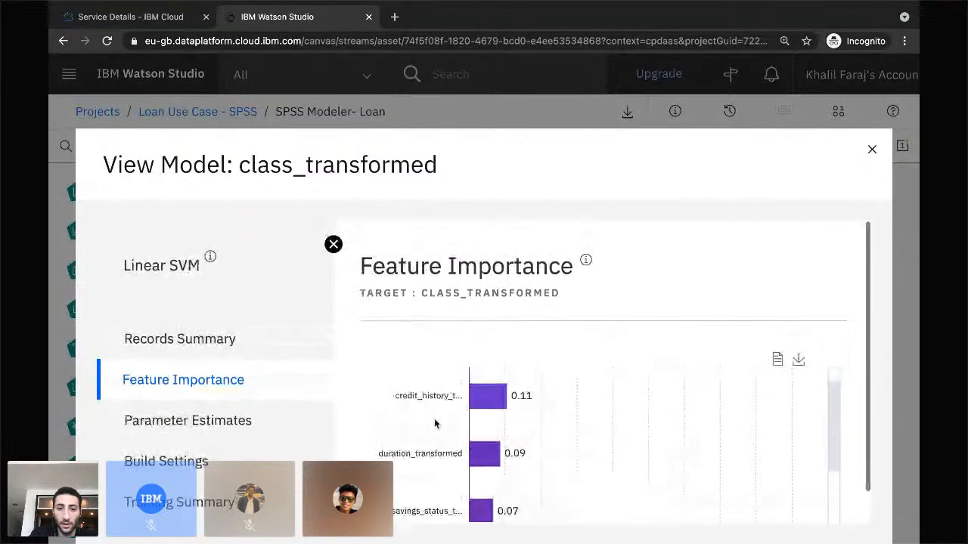
pyautogui.scroll(-1, 424, 431)
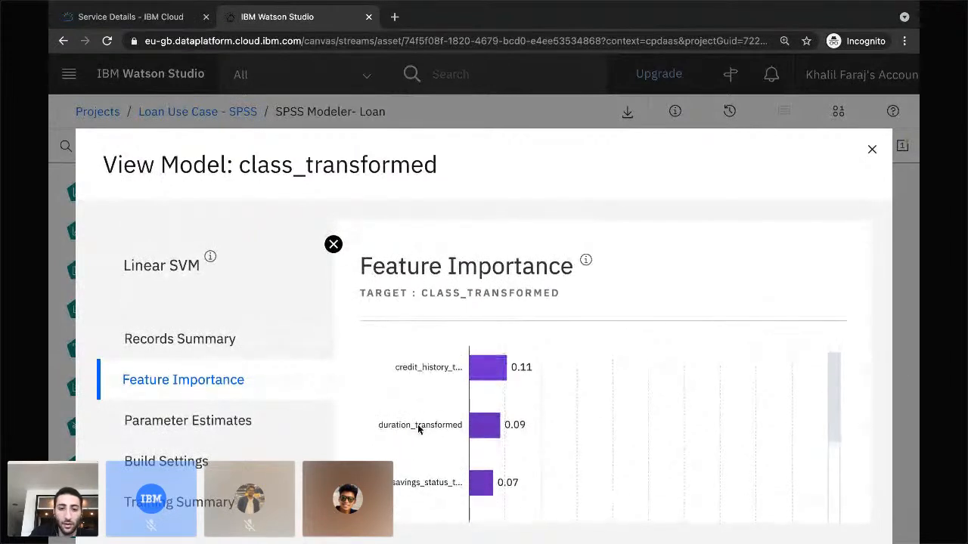
pyautogui.scroll(-1, 415, 447)
pyautogui.scroll(-1, 426, 442)
pyautogui.scroll(2, 426, 446)
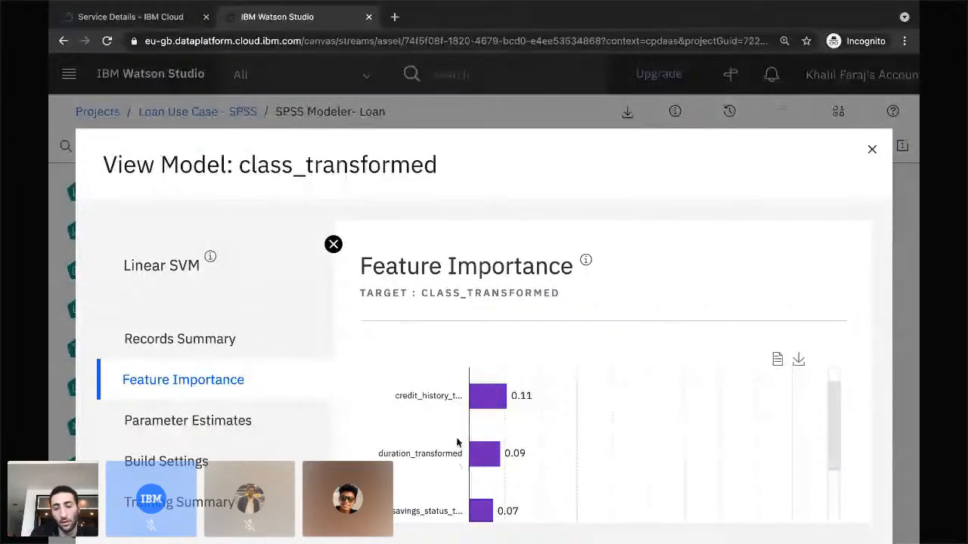
pyautogui.scroll(-1, 465, 439)
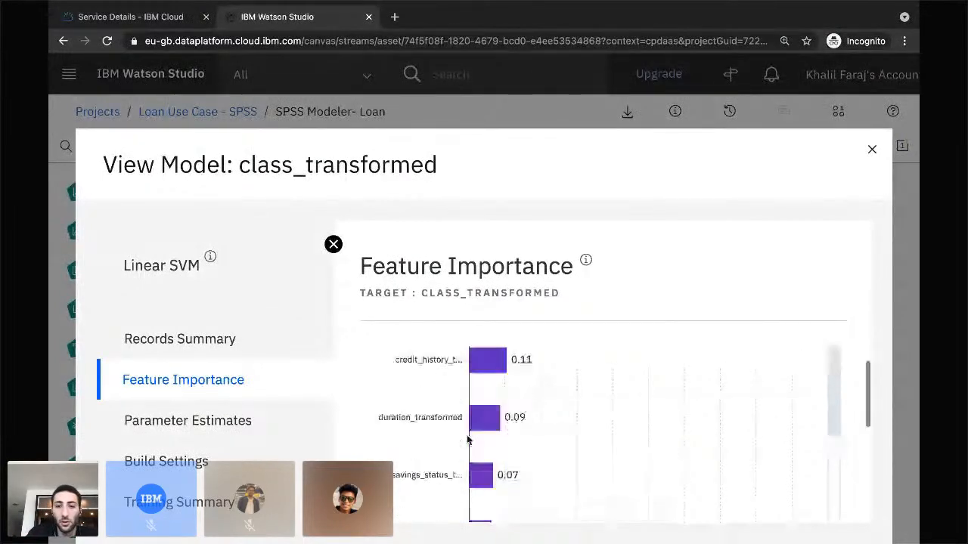
pyautogui.scroll(-3, 476, 432)
pyautogui.scroll(1, 499, 435)
pyautogui.scroll(-2, 517, 437)
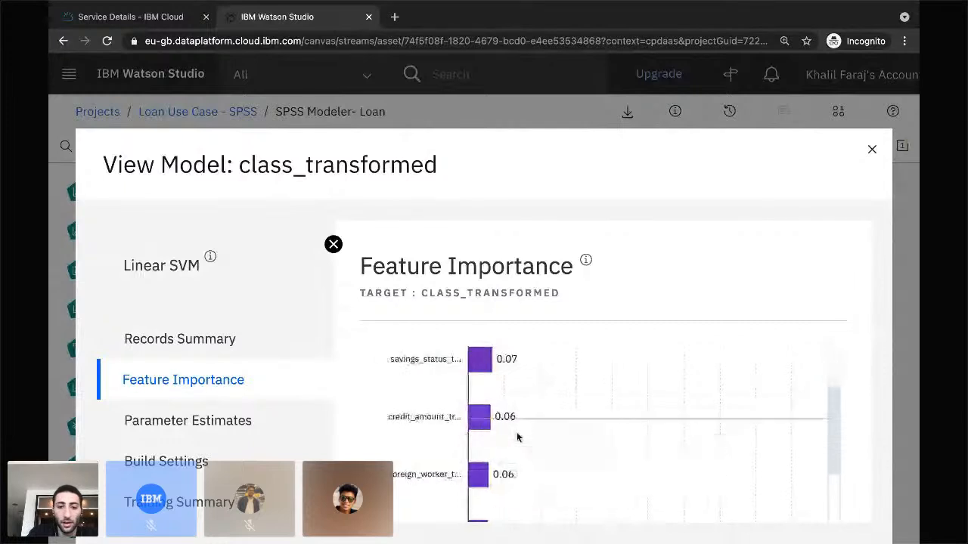
pyautogui.scroll(-2, 518, 438)
pyautogui.scroll(1, 502, 416)
pyautogui.scroll(-1, 501, 415)
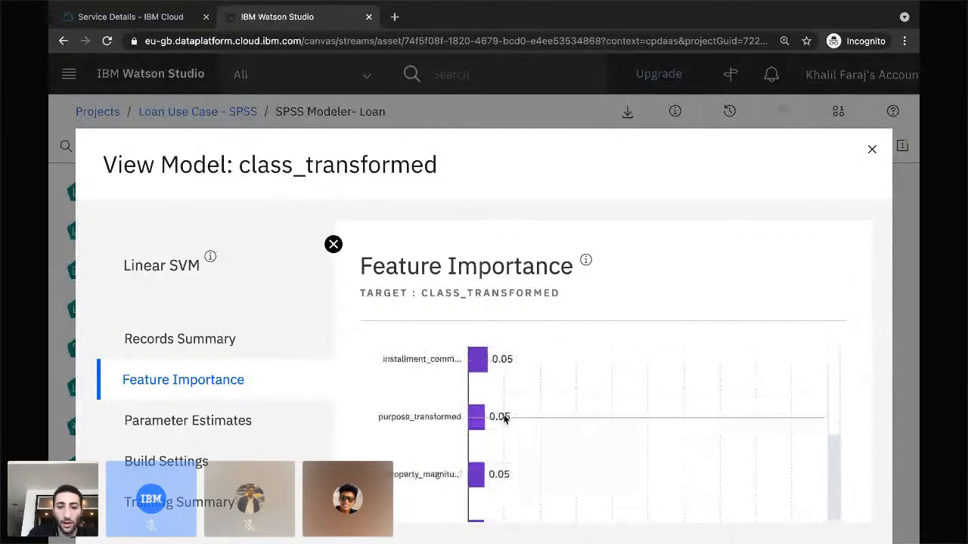
pyautogui.scroll(5, 490, 406)
pyautogui.scroll(1, 490, 406)
pyautogui.scroll(-8, 491, 432)
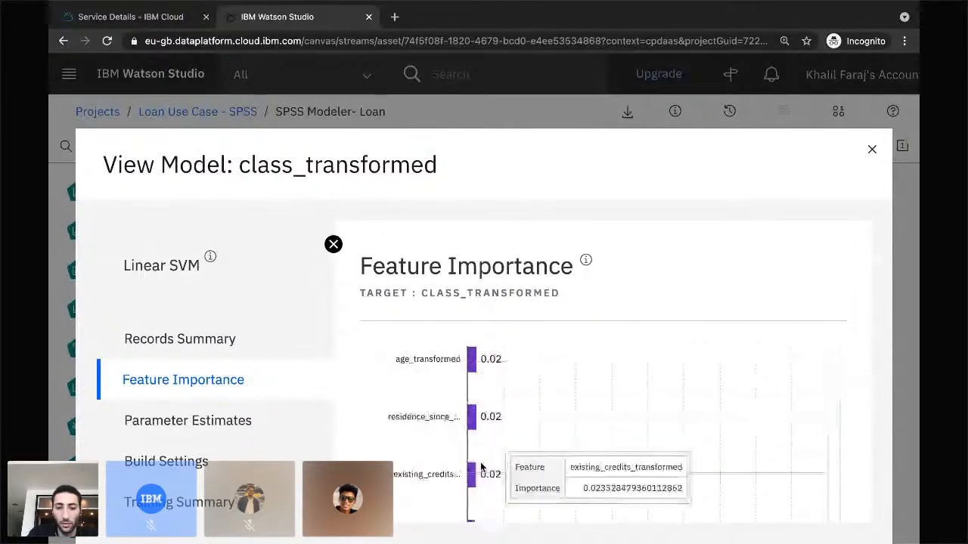
pyautogui.scroll(-3, 461, 484)
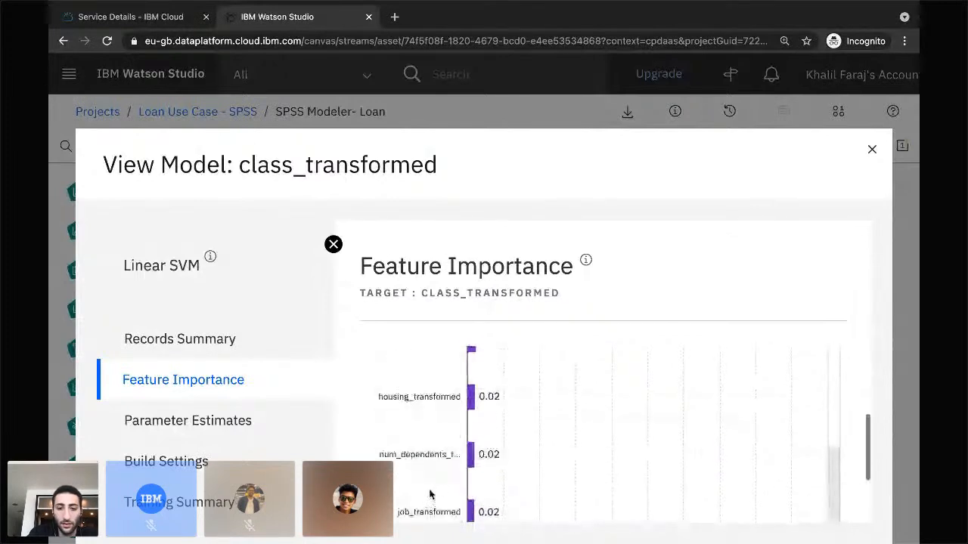
pyautogui.scroll(-2, 456, 452)
pyautogui.moveTo(477, 431)
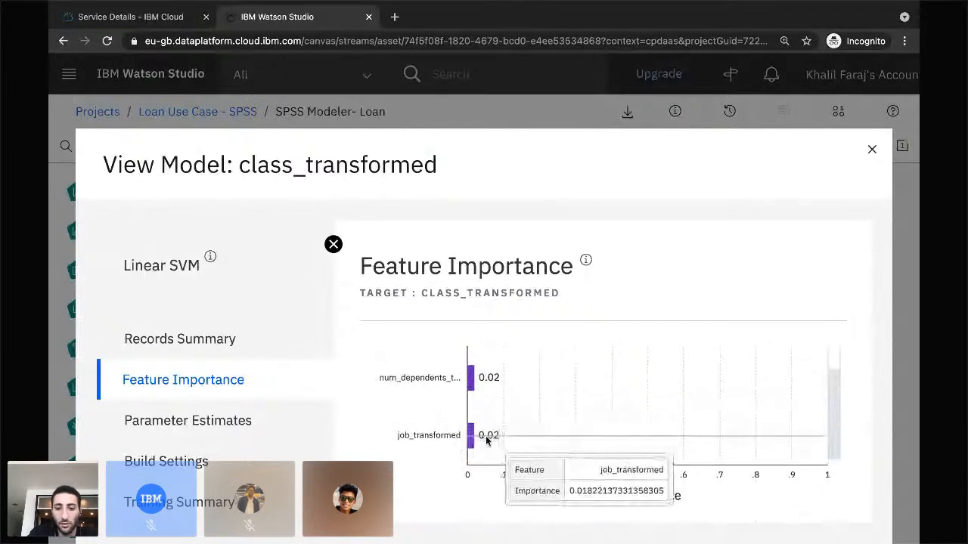
pyautogui.scroll(6, 484, 416)
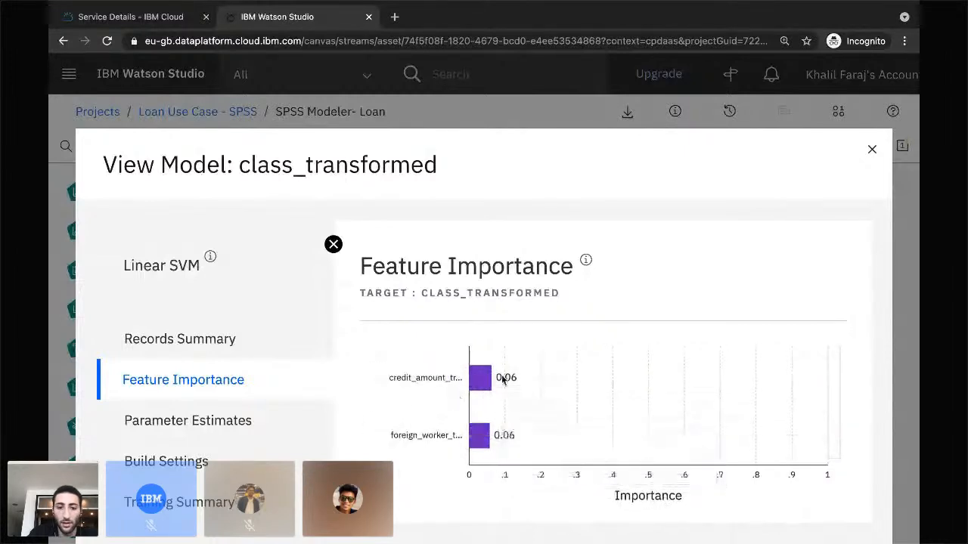
# - Check the Linear SVM model's Parameter Estimates, return to its Feature Importance chart, and close the model view
pyautogui.rightClick(519, 397)
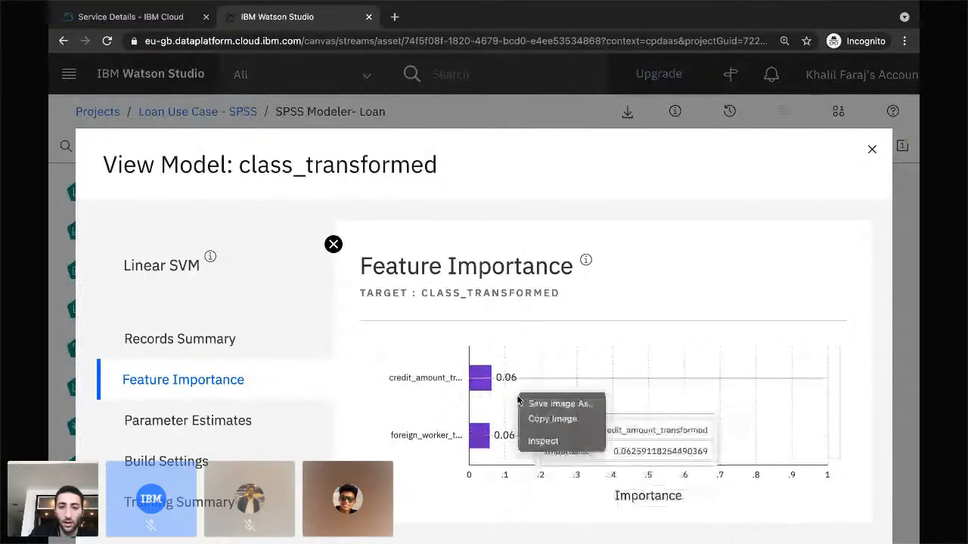
pyautogui.click(505, 483)
pyautogui.click(189, 420)
pyautogui.click(190, 381)
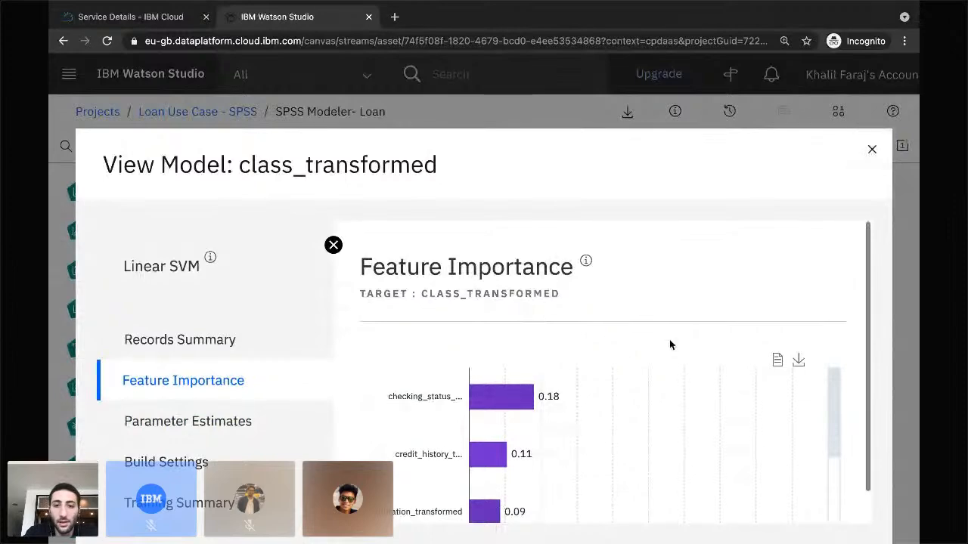
pyautogui.click(872, 149)
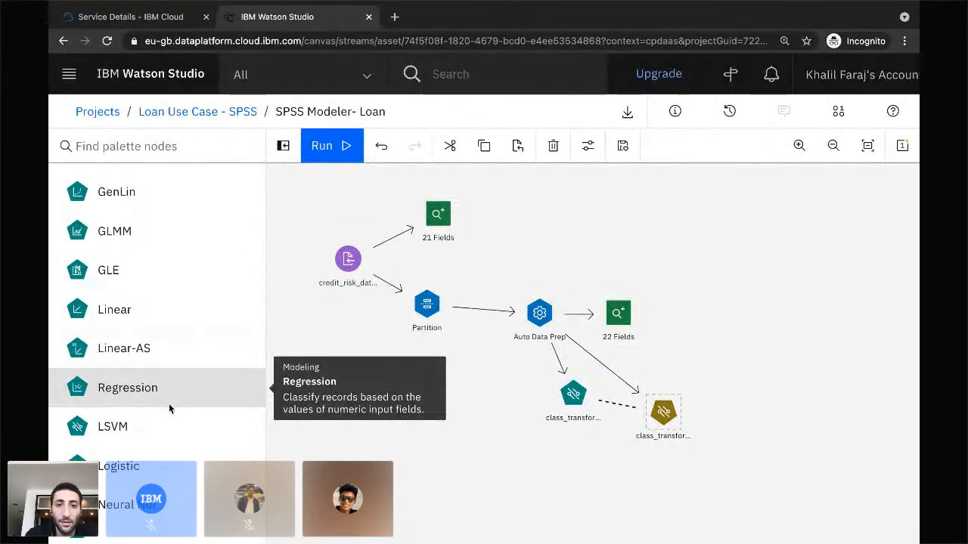
# - Add a KNN modeling node below the Partition node and connect Auto Data Prep to it
pyautogui.scroll(-1, 154, 451)
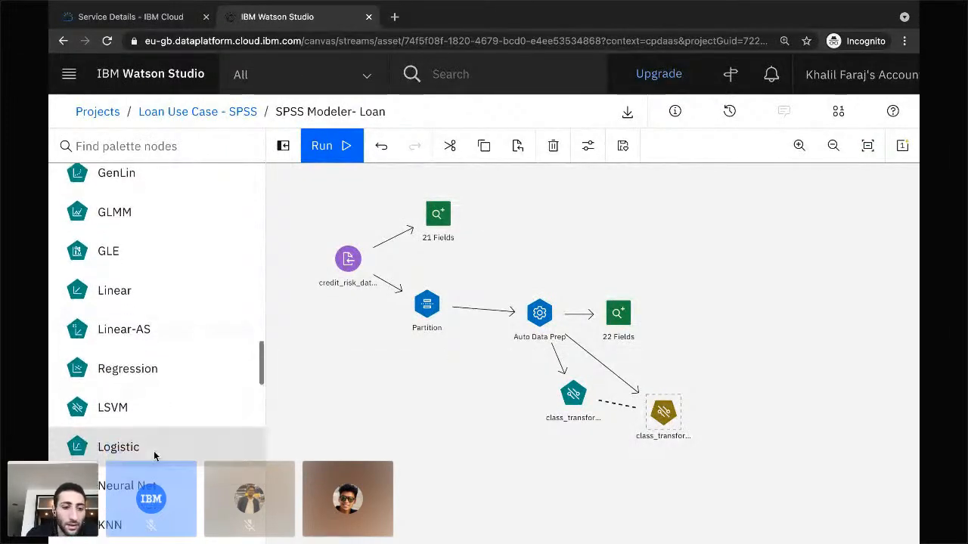
pyautogui.scroll(-3, 154, 450)
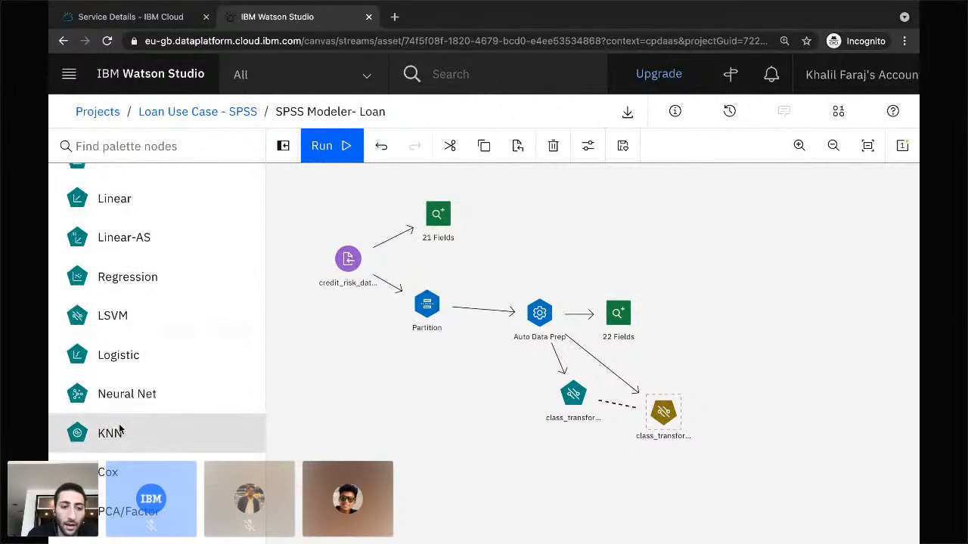
pyautogui.moveTo(115, 432); pyautogui.dragTo(436, 418)
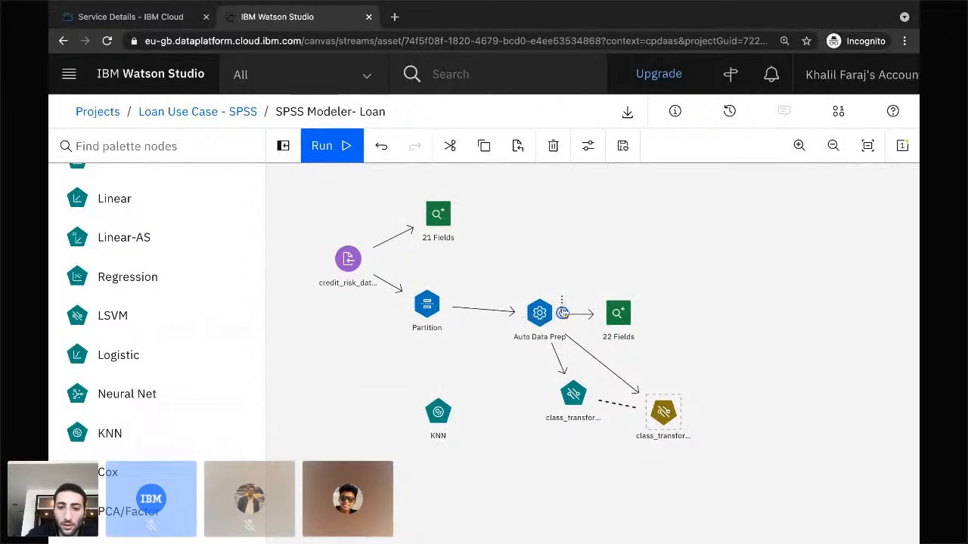
pyautogui.moveTo(563, 313); pyautogui.dragTo(443, 405)
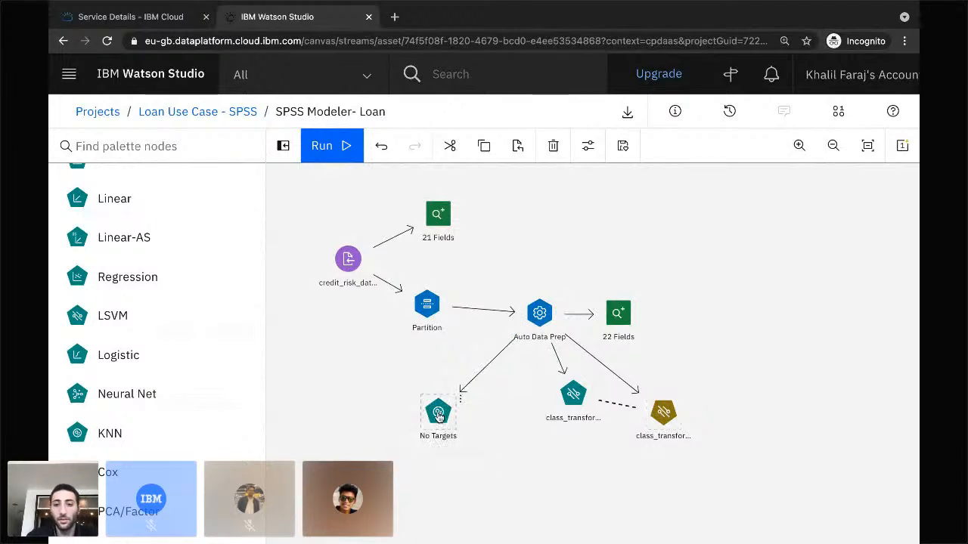
# - Open the KNN node's settings and review the analysis type and objective options
pyautogui.doubleClick(439, 417)
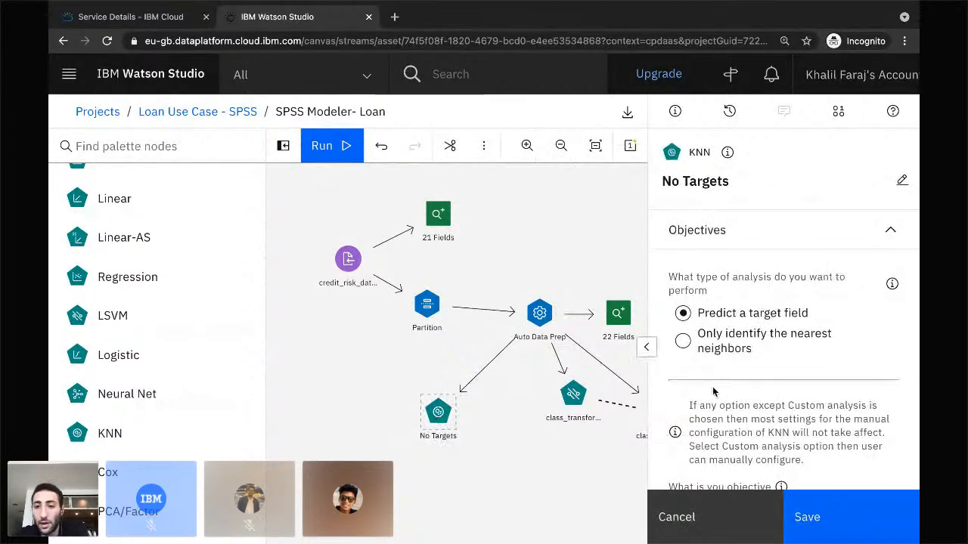
pyautogui.scroll(-1, 715, 389)
pyautogui.scroll(-3, 713, 390)
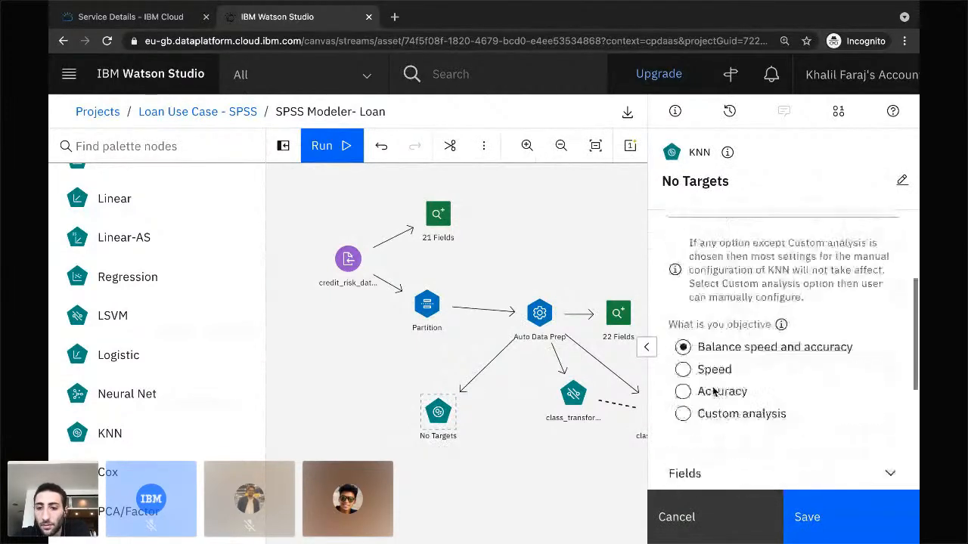
pyautogui.scroll(-3, 713, 391)
pyautogui.click(723, 339)
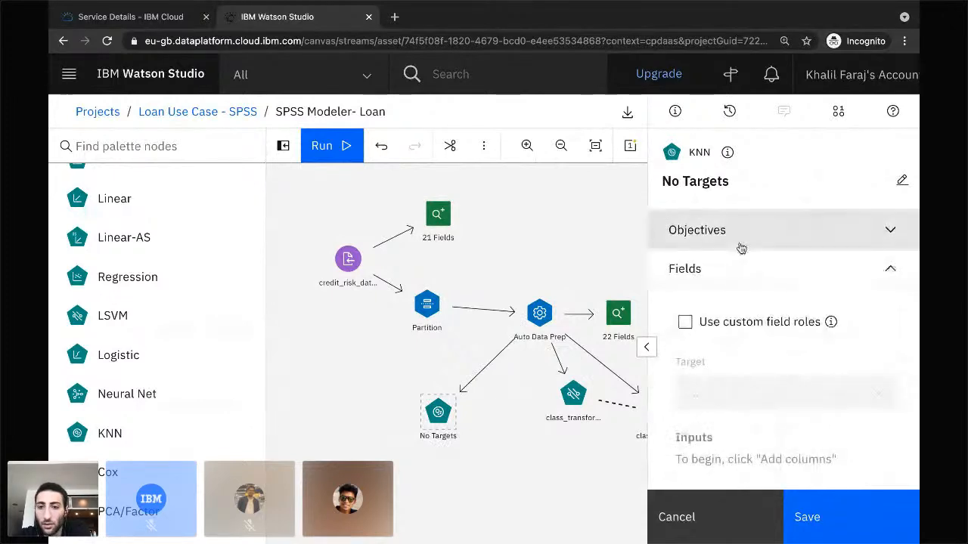
pyautogui.click(741, 247)
pyautogui.click(739, 242)
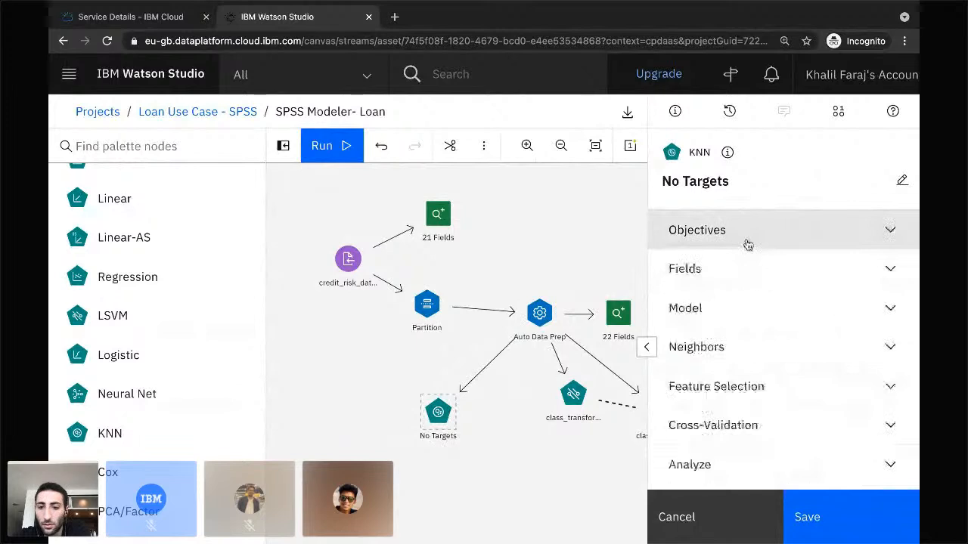
# - Enable custom field roles for the KNN node and set class_transformed as its target
pyautogui.click(749, 276)
pyautogui.scroll(-1, 718, 318)
pyautogui.click(687, 290)
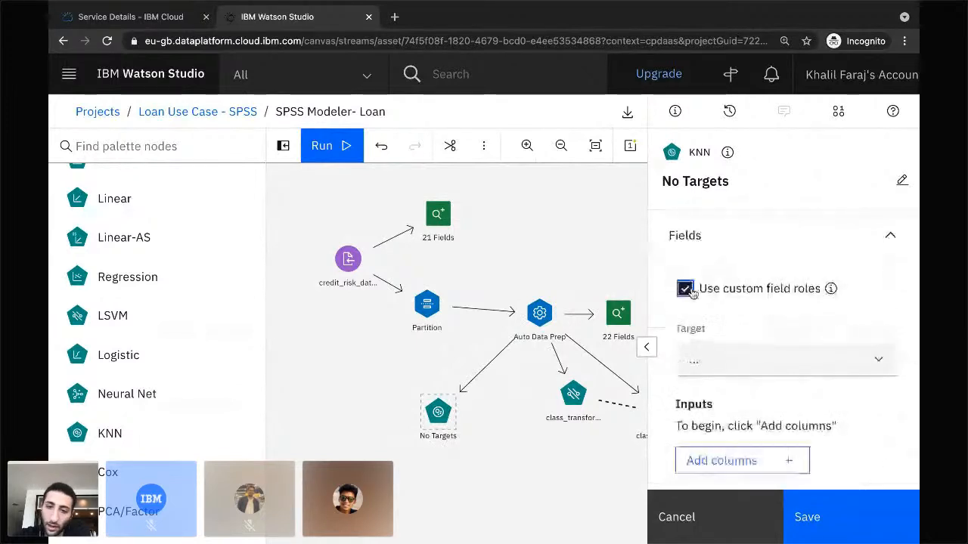
pyautogui.click(731, 369)
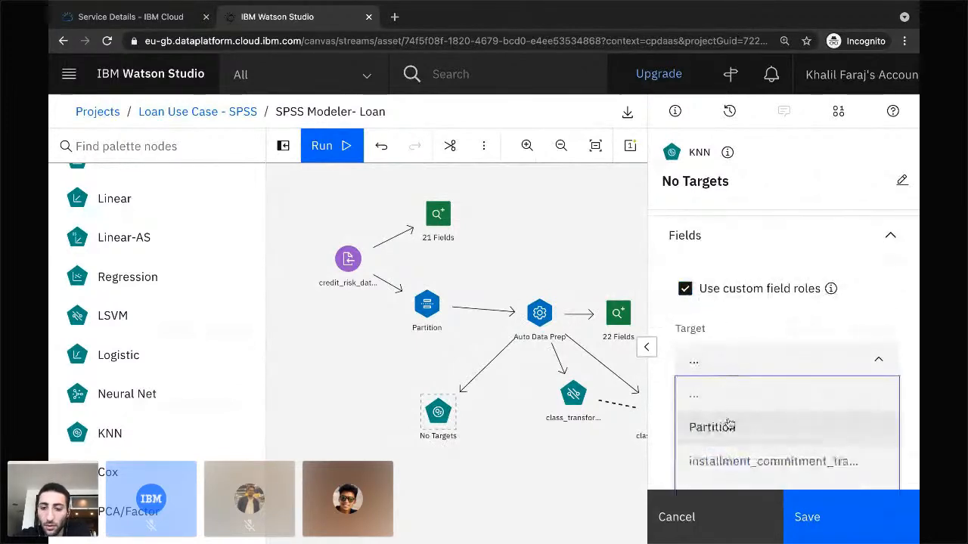
pyautogui.scroll(-1, 728, 423)
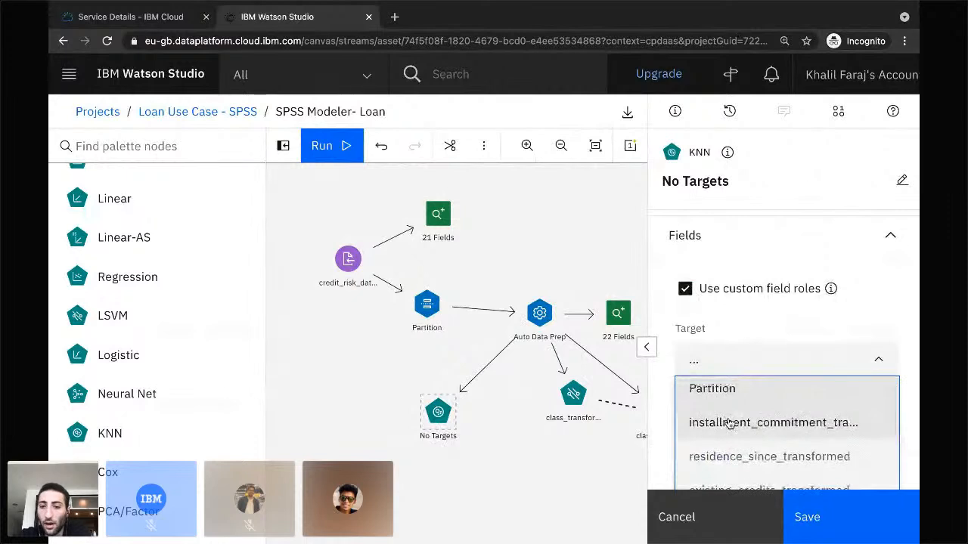
pyautogui.scroll(-8, 726, 425)
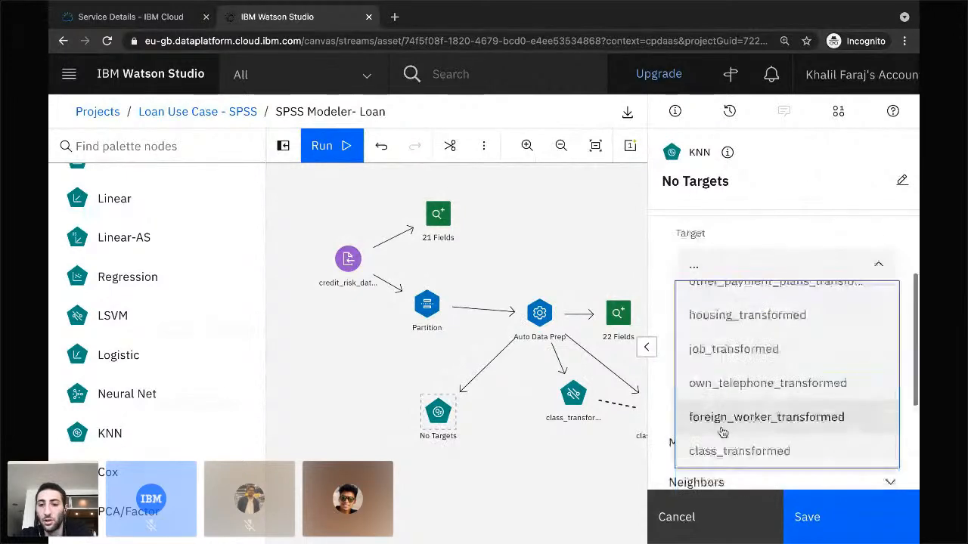
pyautogui.scroll(-2, 726, 409)
pyautogui.click(730, 370)
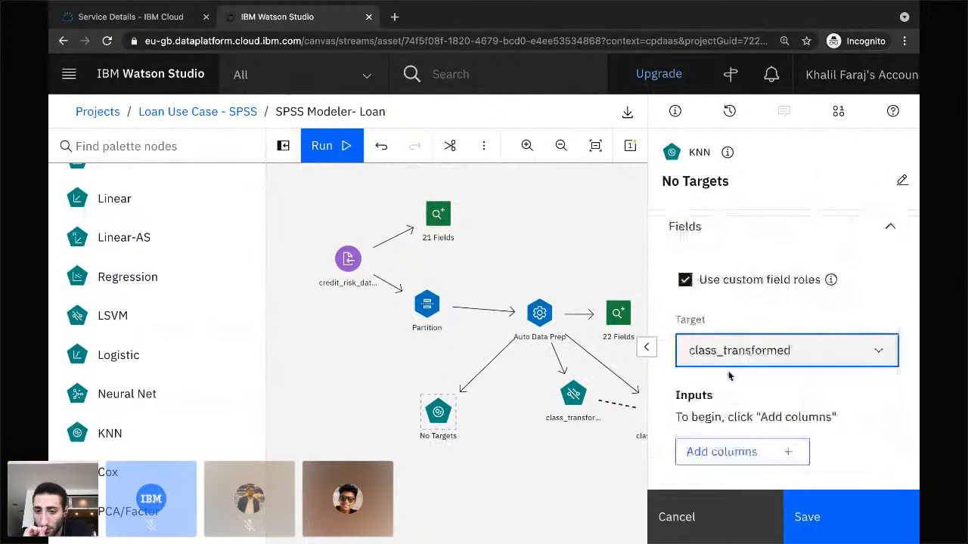
# - Add all available fields except Partition as inputs of the KNN node
pyautogui.scroll(-1, 741, 408)
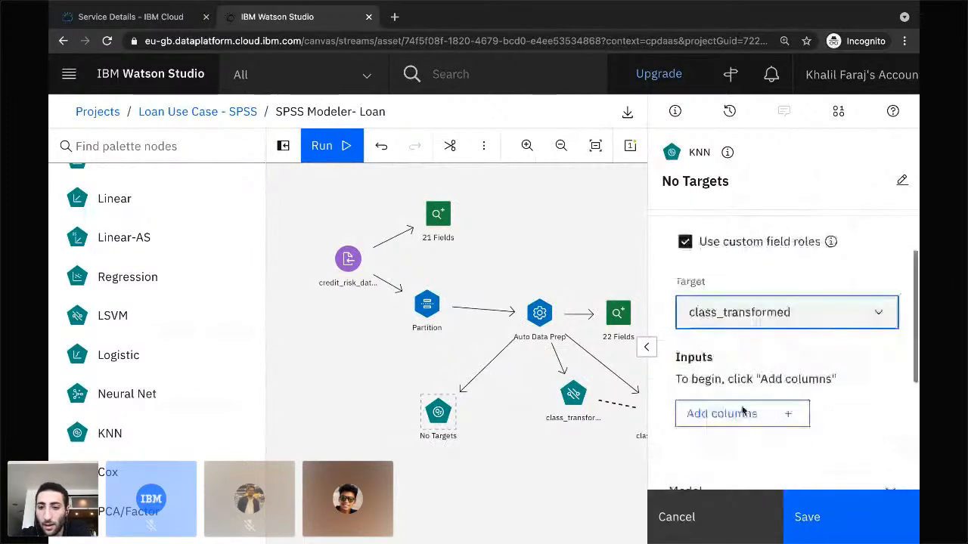
pyautogui.scroll(-1, 742, 378)
pyautogui.scroll(-1, 743, 370)
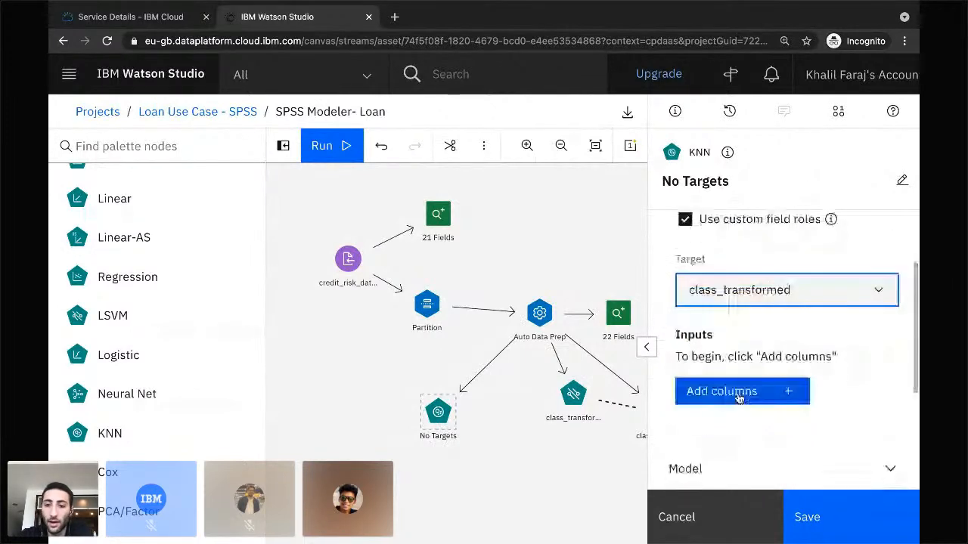
pyautogui.click(740, 399)
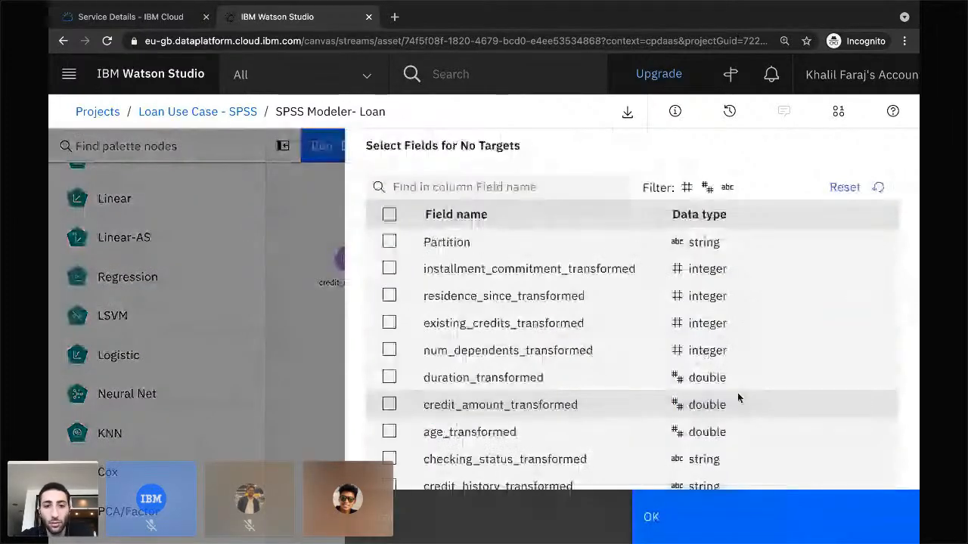
pyautogui.click(388, 214)
pyautogui.click(389, 244)
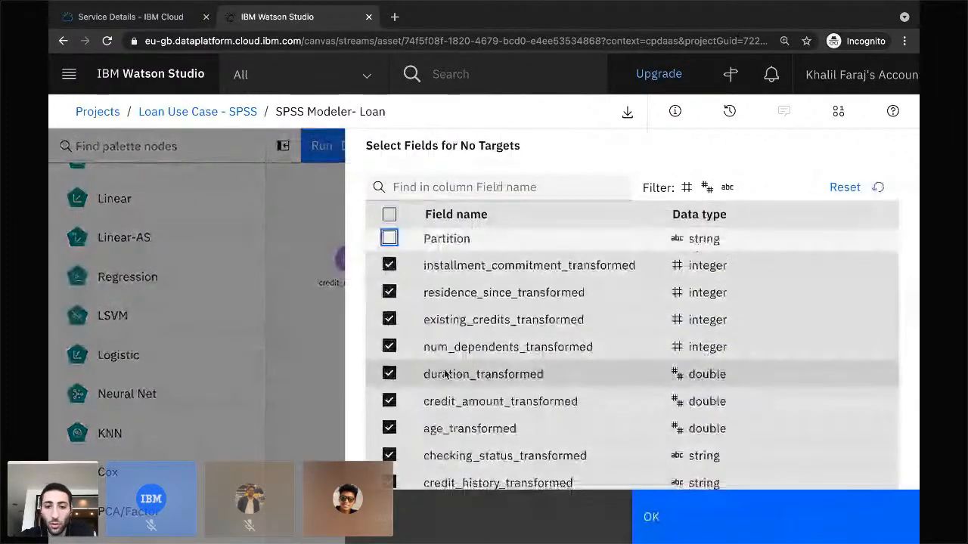
pyautogui.scroll(-5, 446, 374)
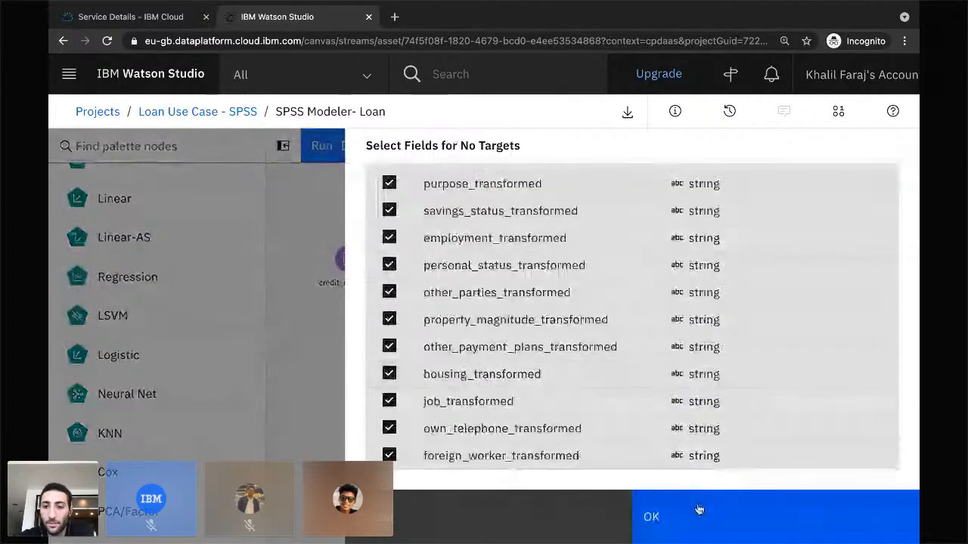
pyautogui.click(699, 511)
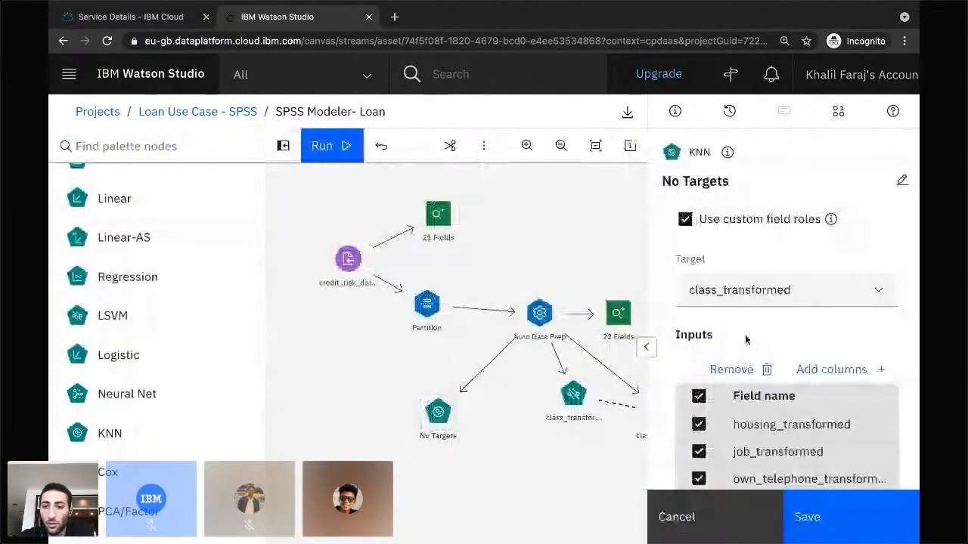
# - Review the KNN node's Neighbors options, including k selection and distance computation, and save the node's settings
pyautogui.scroll(-5, 745, 340)
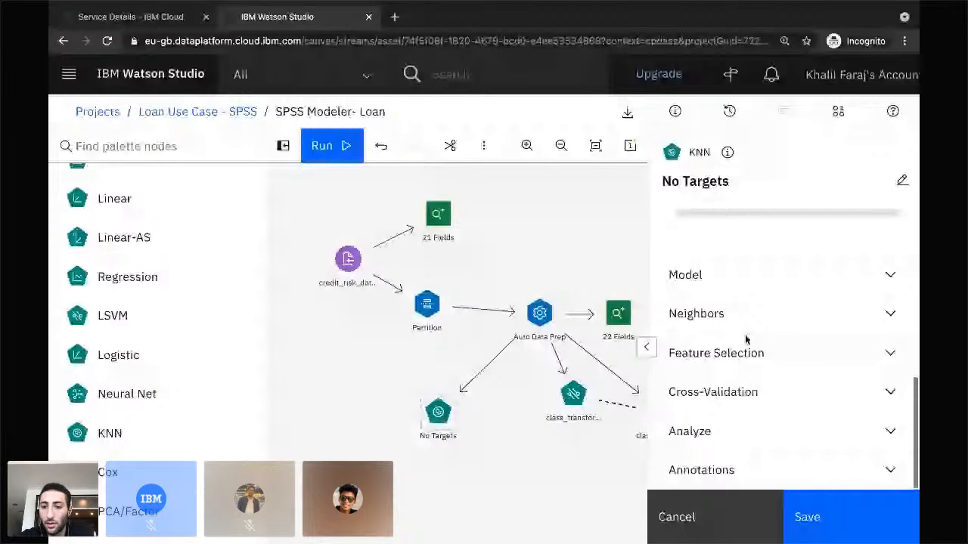
pyautogui.scroll(1, 716, 394)
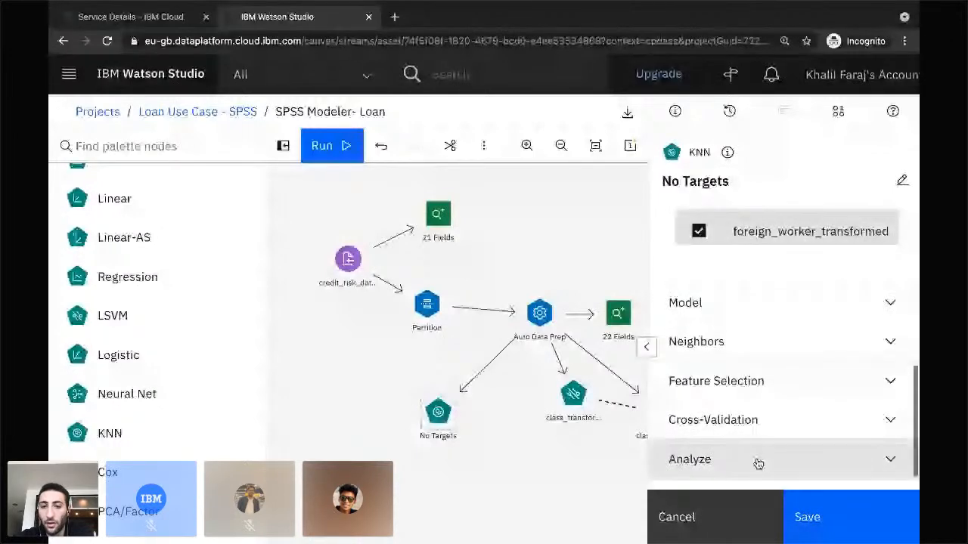
pyautogui.scroll(-1, 763, 438)
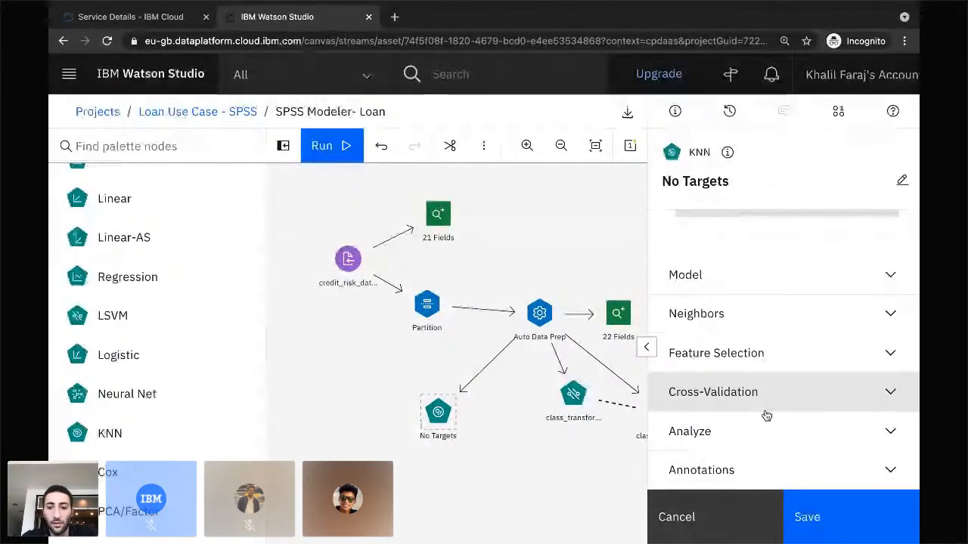
pyautogui.click(786, 320)
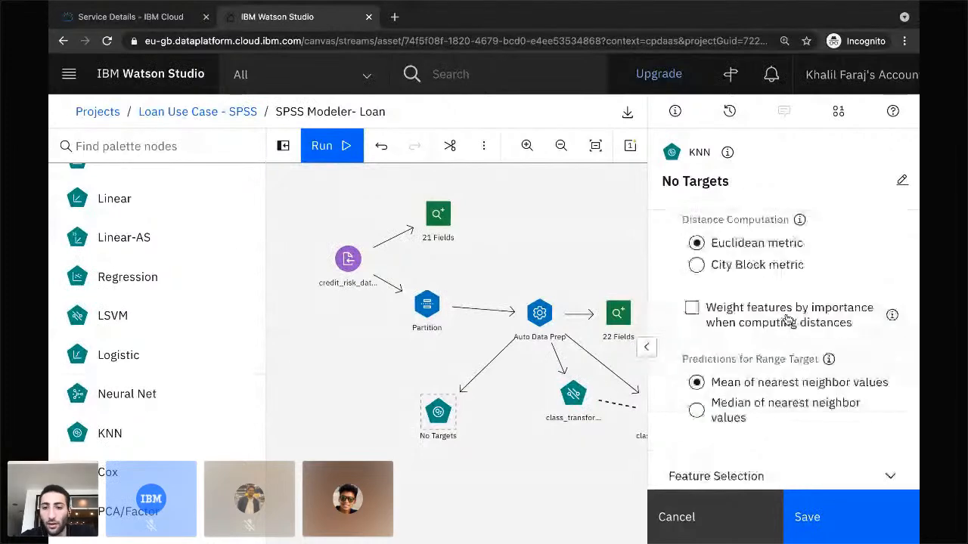
pyautogui.scroll(3, 786, 316)
pyautogui.scroll(3, 786, 316)
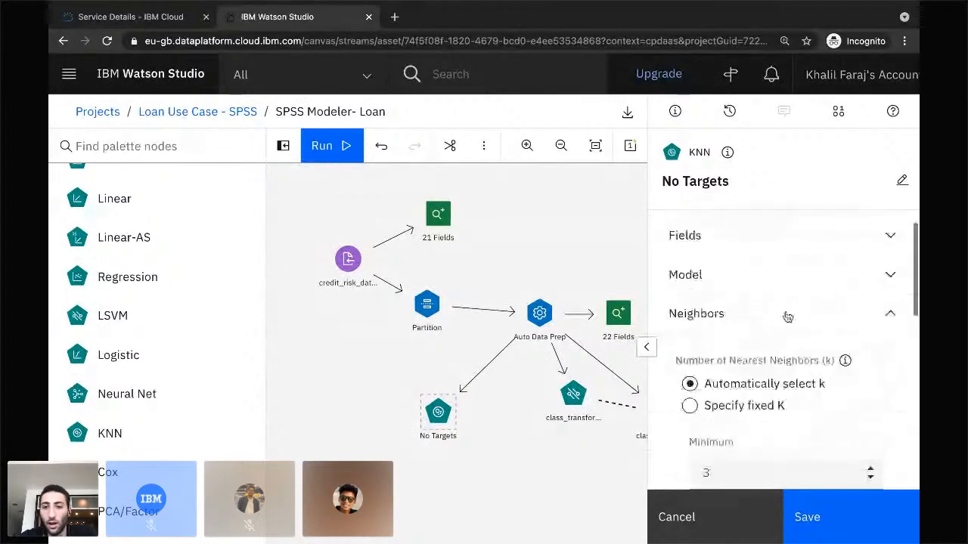
pyautogui.scroll(1, 815, 291)
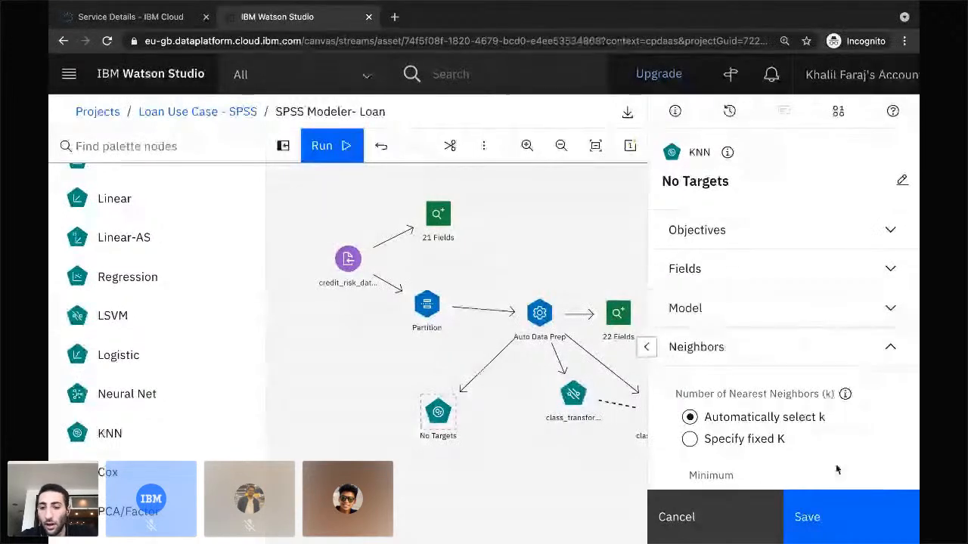
pyautogui.scroll(-5, 792, 388)
pyautogui.scroll(-2, 793, 388)
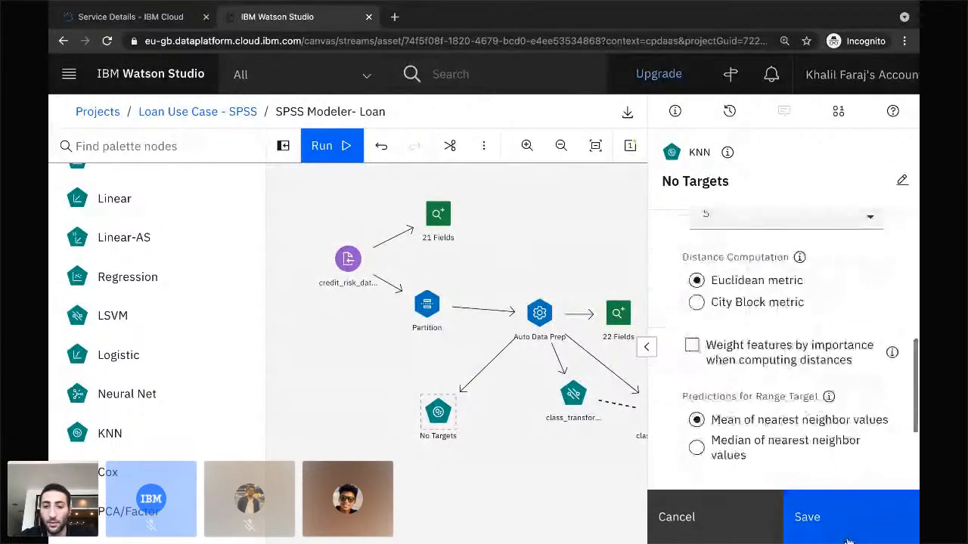
pyautogui.click(847, 517)
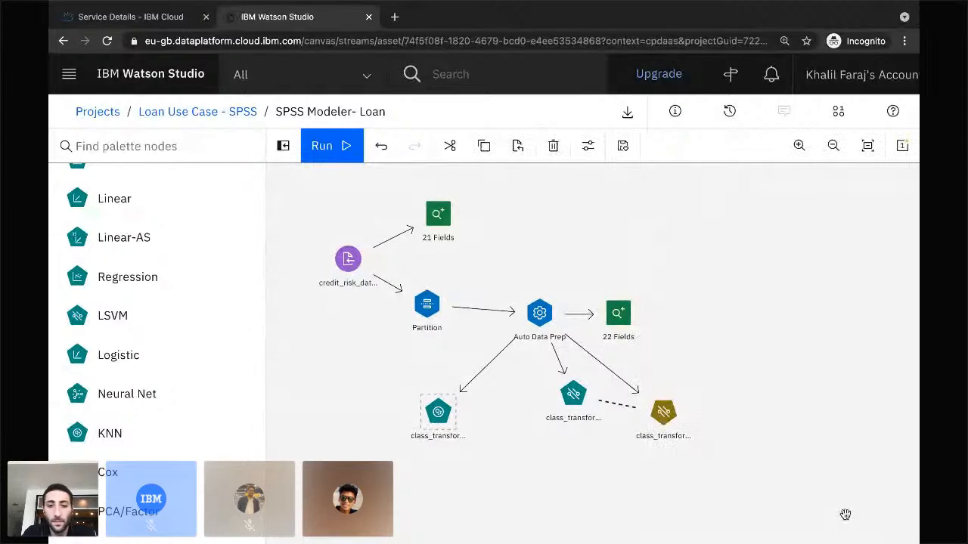
# - Add a Random Trees modeling node beside the KNN node and connect Auto Data Prep to it
pyautogui.scroll(-1, 177, 446)
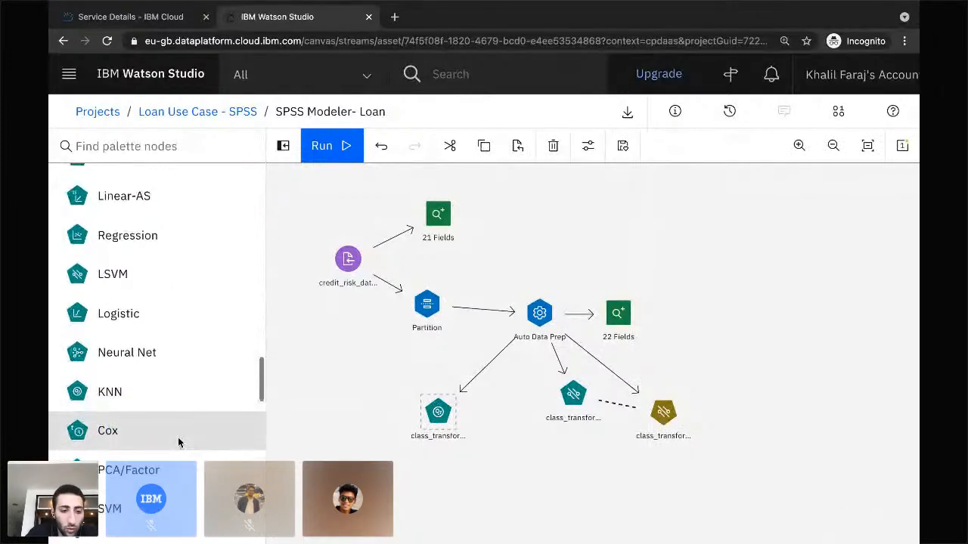
pyautogui.scroll(-1, 178, 443)
pyautogui.scroll(8, 178, 442)
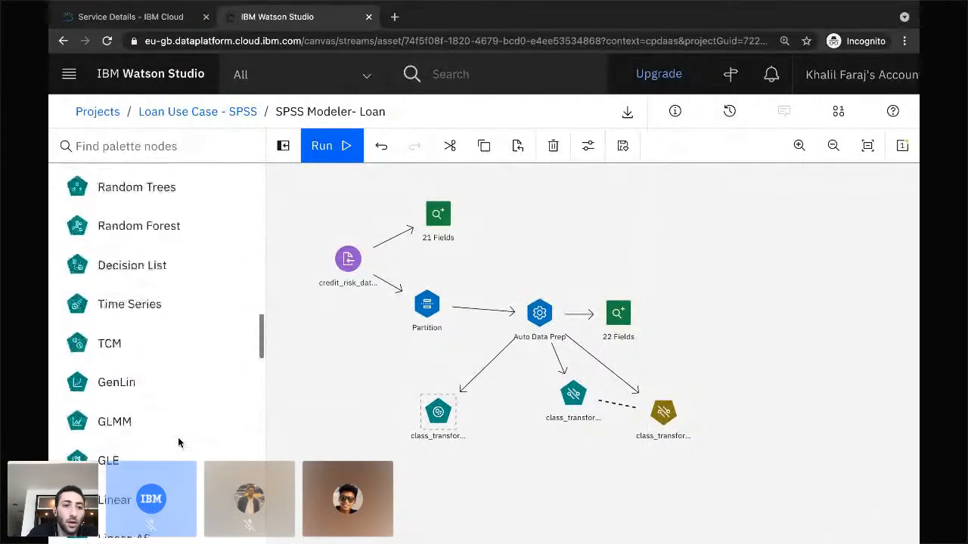
pyautogui.scroll(2, 178, 441)
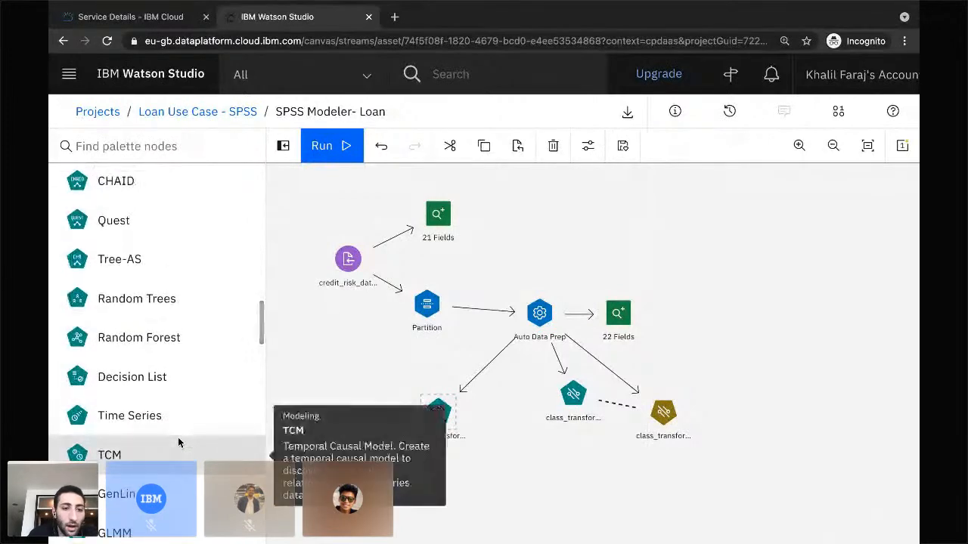
pyautogui.moveTo(141, 315); pyautogui.dragTo(329, 391)
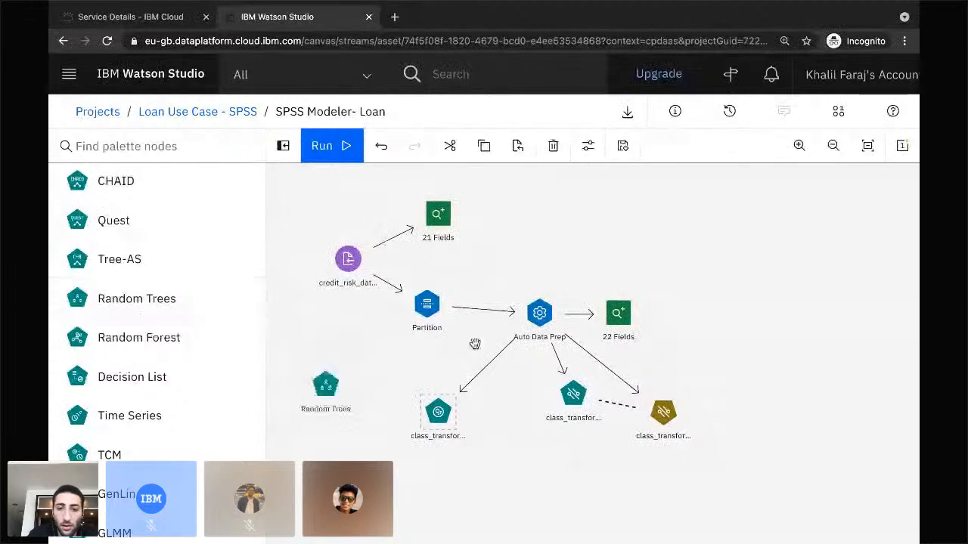
pyautogui.moveTo(561, 313); pyautogui.dragTo(337, 385)
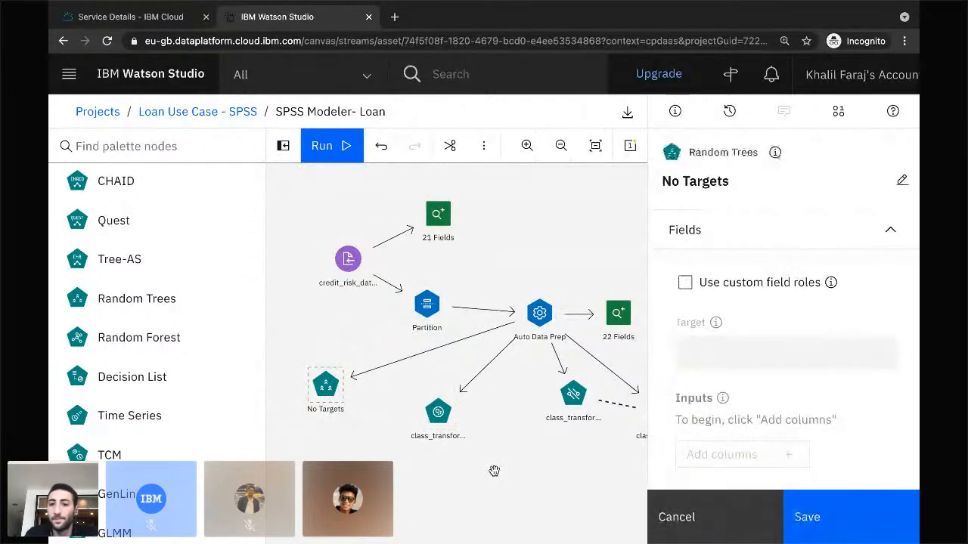
# - Enable custom field roles for the Random Trees node and set class_transformed as its target
pyautogui.click(687, 285)
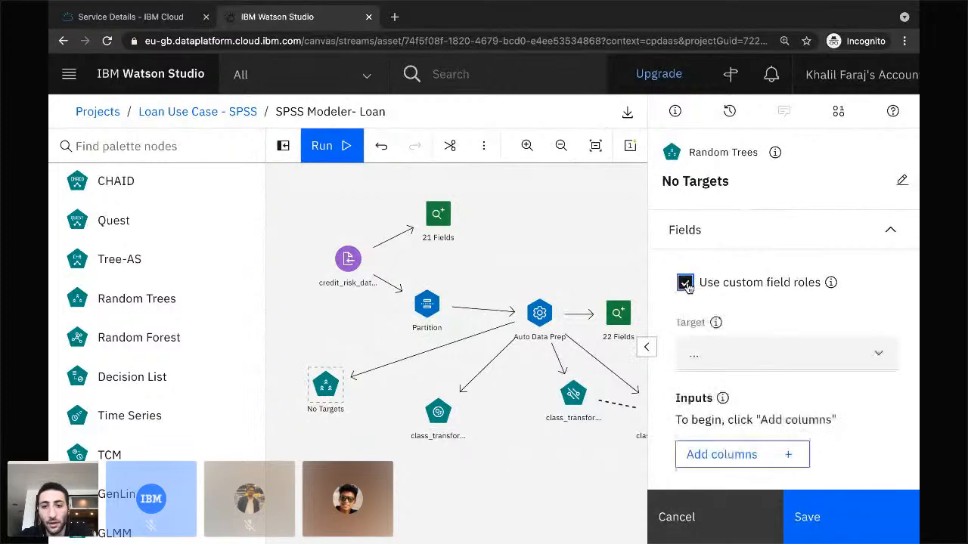
pyautogui.scroll(-1, 756, 302)
pyautogui.click(844, 274)
pyautogui.scroll(-10, 736, 426)
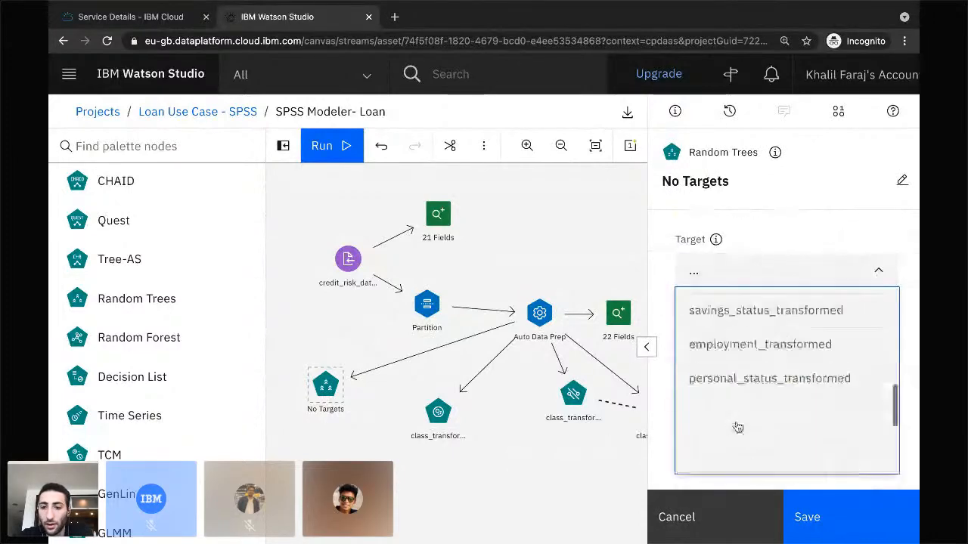
pyautogui.click(728, 469)
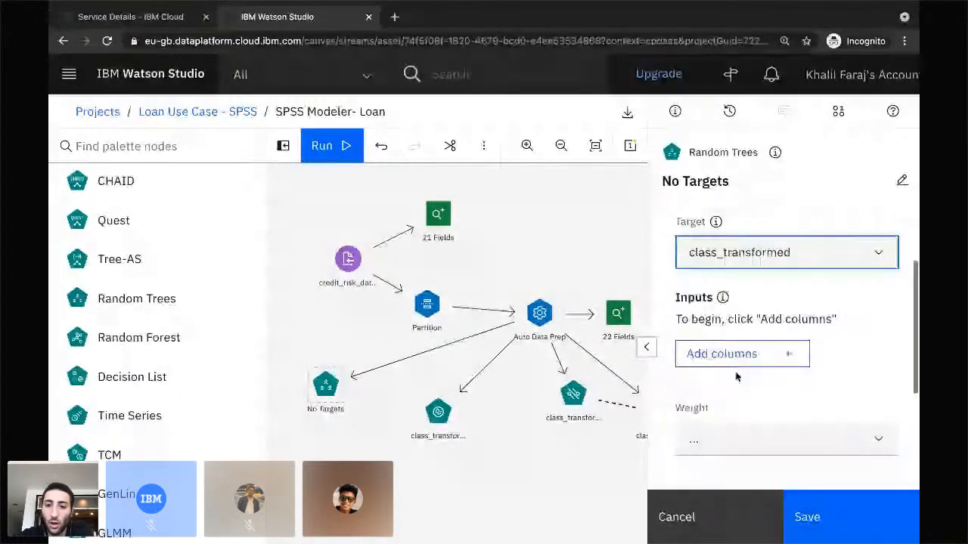
# - Add all available fields except Partition as inputs of the Random Trees node and save its settings
pyautogui.click(733, 361)
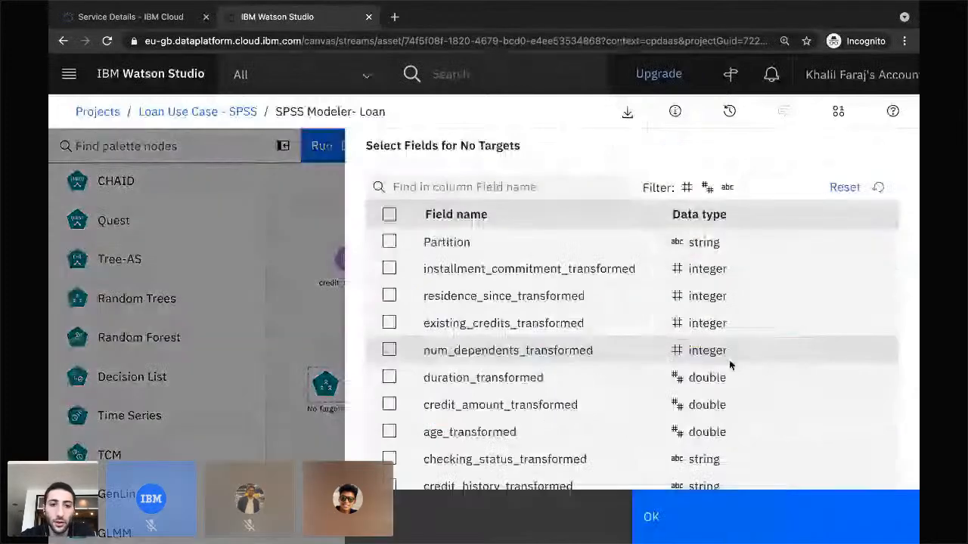
pyautogui.click(388, 214)
pyautogui.click(389, 242)
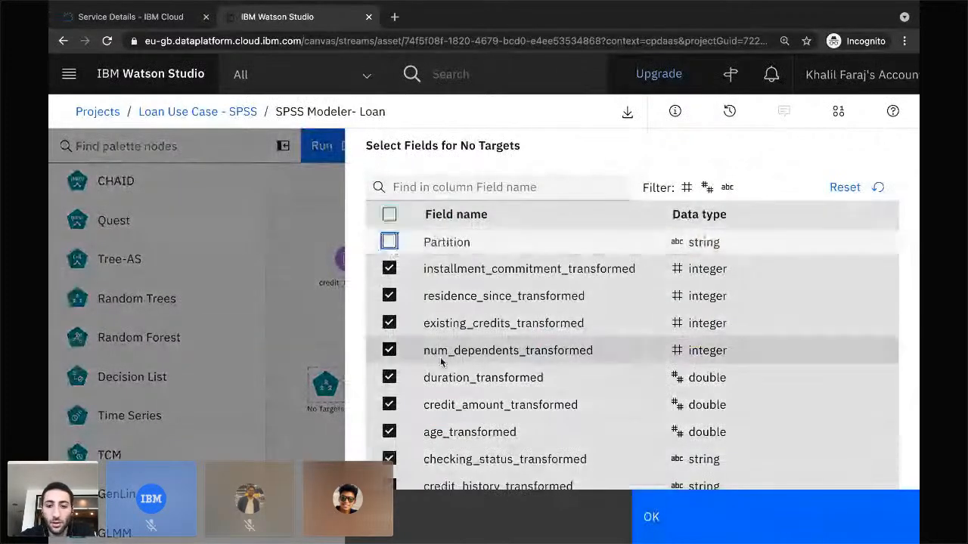
pyautogui.click(793, 501)
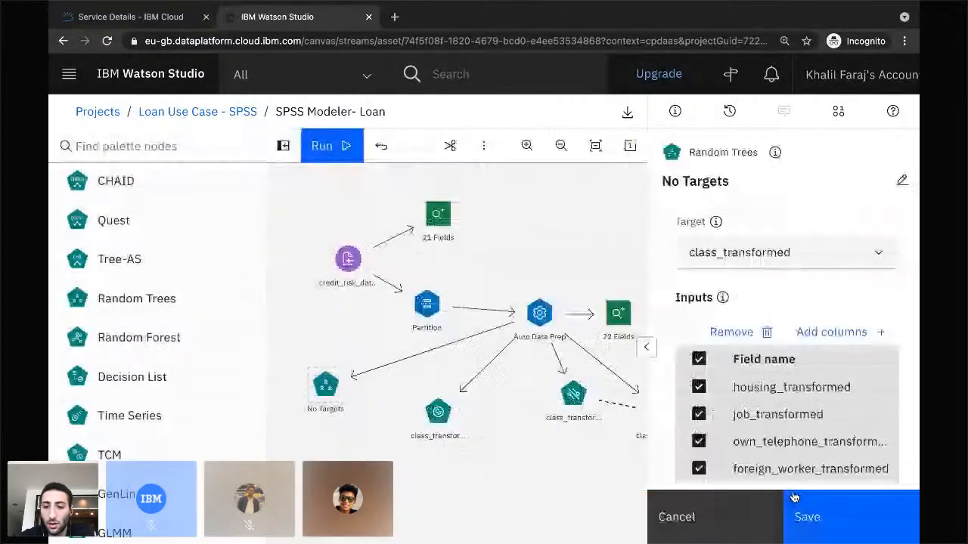
pyautogui.click(839, 527)
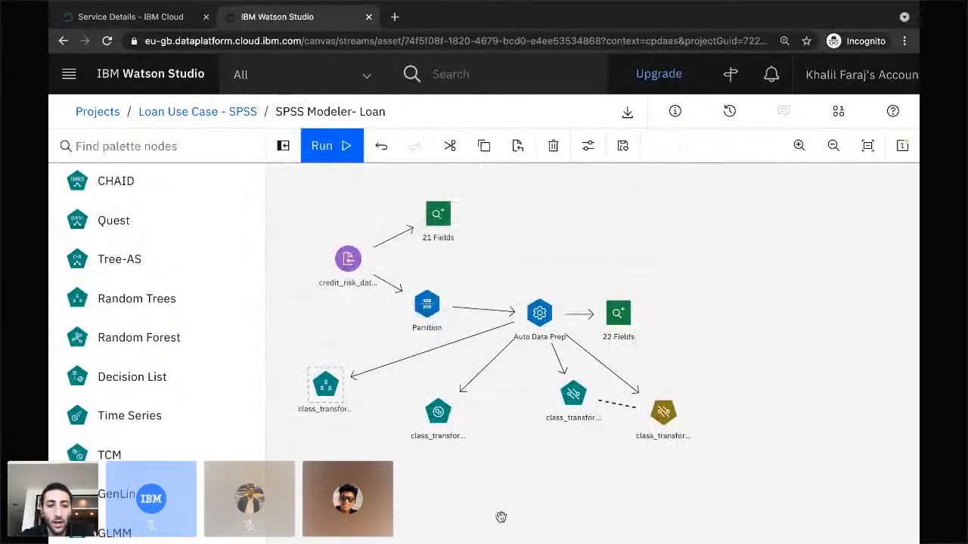
# - Review the Random Trees node's target and input fields in its settings, selecting all listed inputs, and save
pyautogui.scroll(-1, 467, 439)
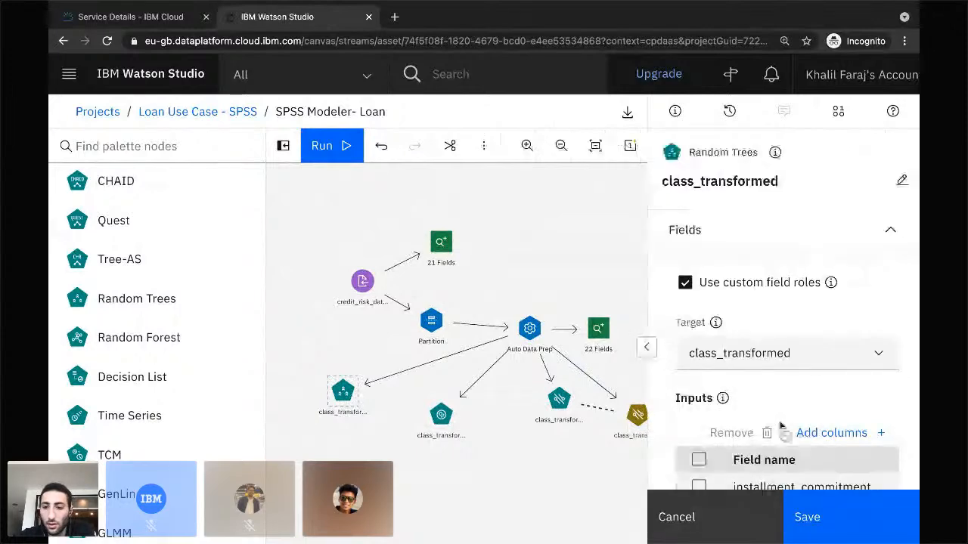
pyautogui.scroll(-5, 782, 427)
pyautogui.scroll(5, 782, 426)
pyautogui.scroll(-1, 781, 425)
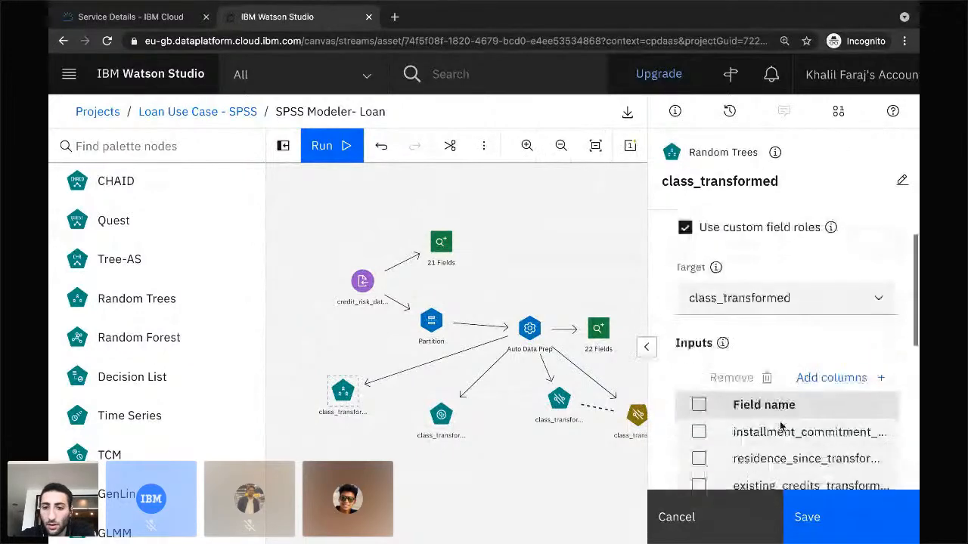
pyautogui.click(698, 404)
pyautogui.scroll(-1, 700, 420)
pyautogui.scroll(-5, 711, 409)
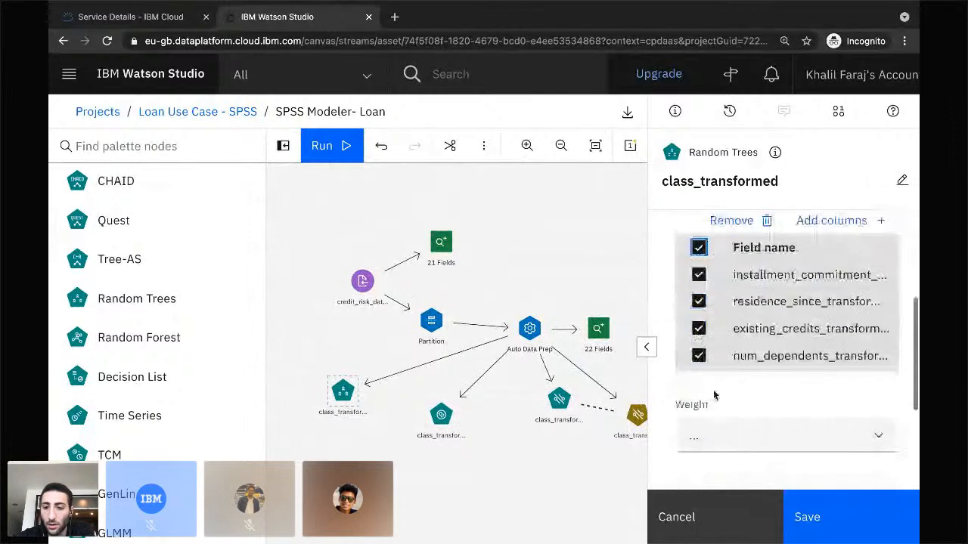
pyautogui.click(807, 518)
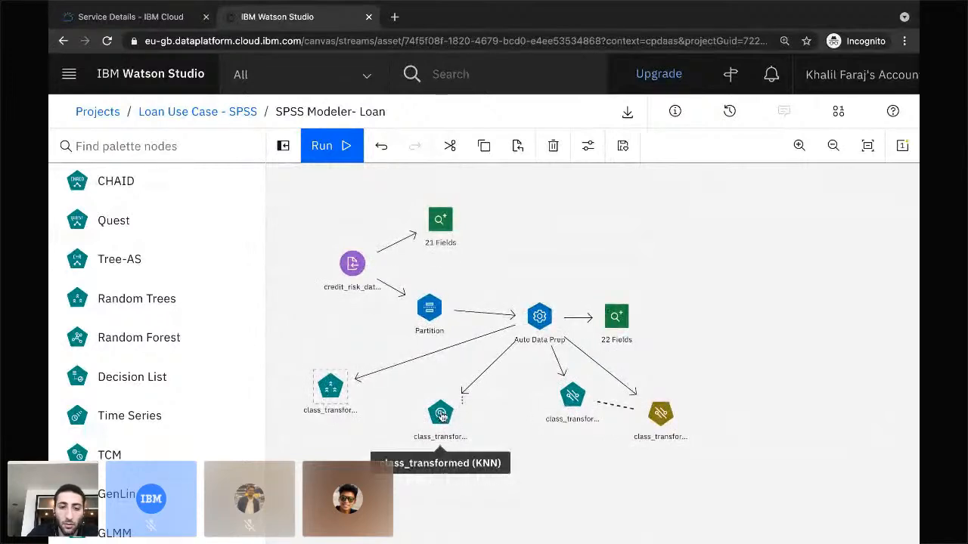
# - Run the KNN modeling node to generate its model nugget and dismiss the run messages
pyautogui.rightClick(441, 415)
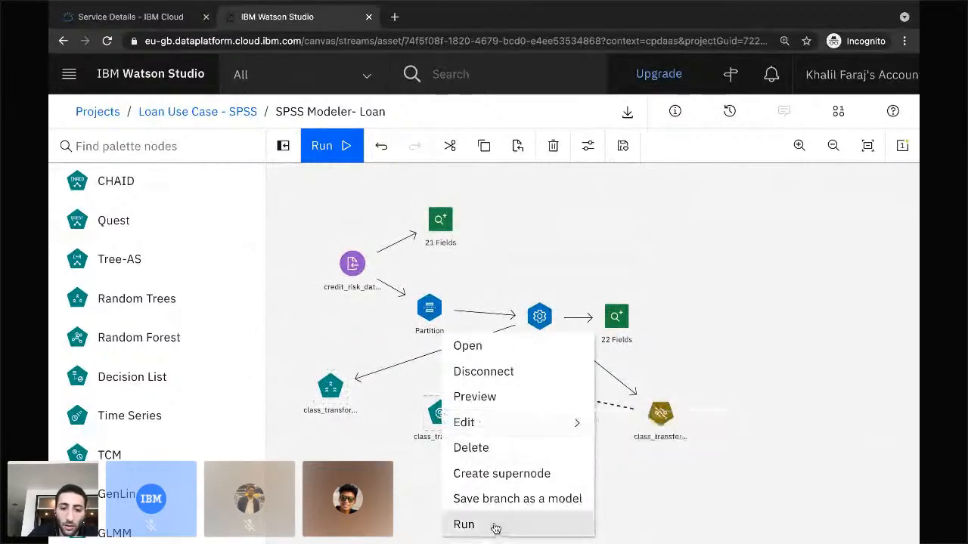
pyautogui.click(464, 524)
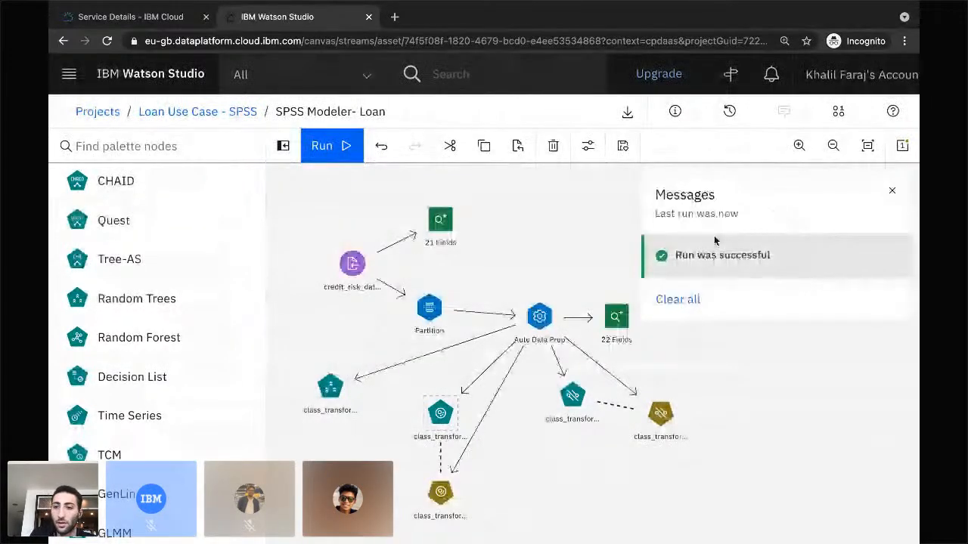
pyautogui.click(893, 193)
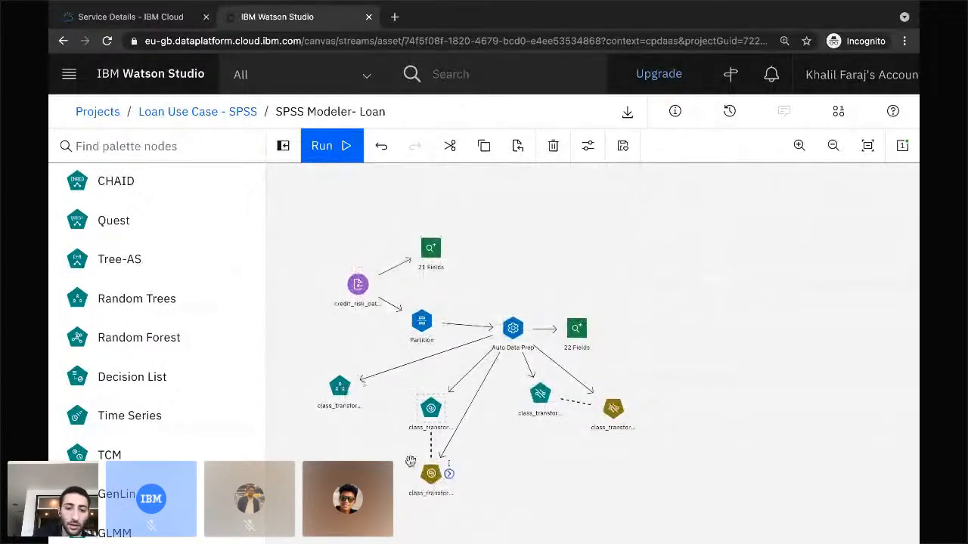
# - Run the Random Trees modeling node to generate its model nugget
pyautogui.rightClick(338, 387)
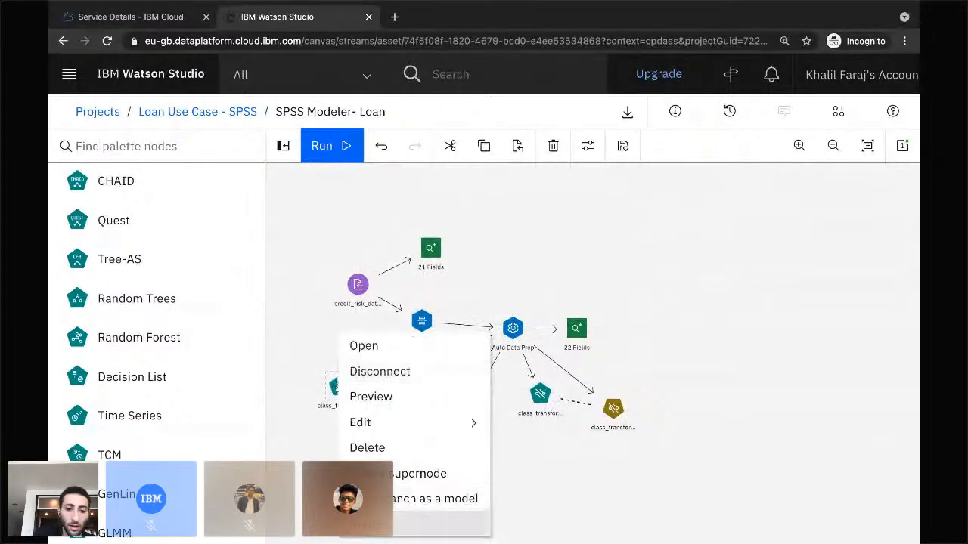
pyautogui.click(341, 403)
pyautogui.rightClick(340, 403)
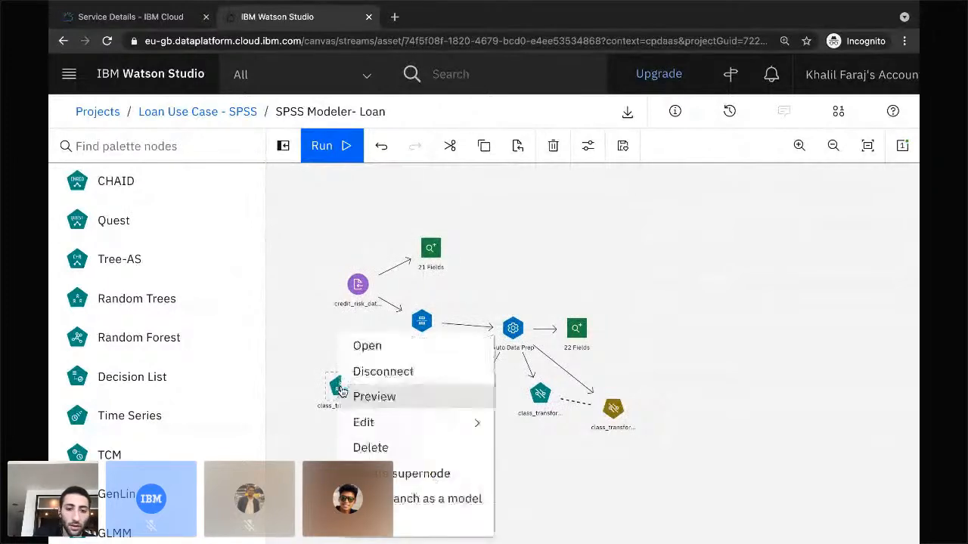
pyautogui.click(394, 522)
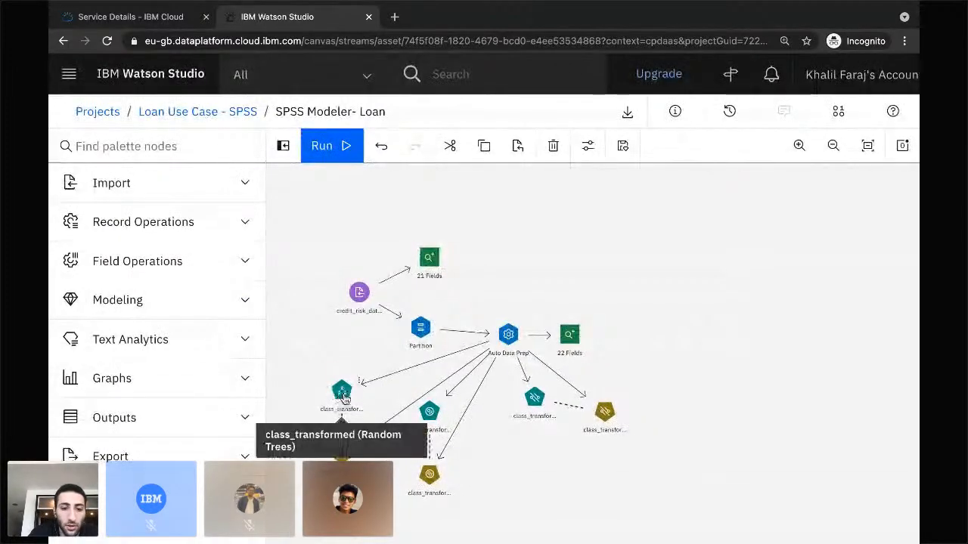
# - View the KNN model nugget's Model Evaluation to check its accuracy, and close the model view
pyautogui.doubleClick(426, 477)
pyautogui.rightClick(427, 476)
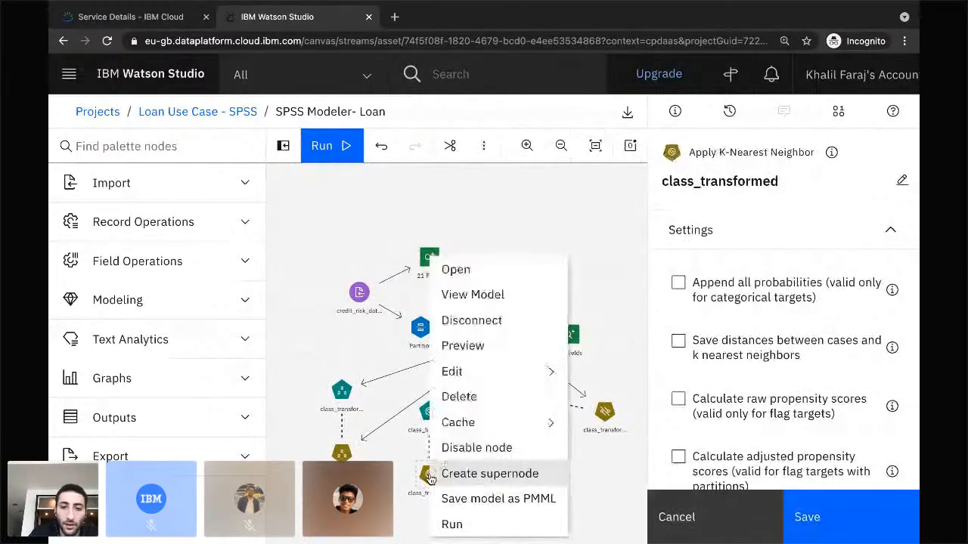
pyautogui.click(509, 303)
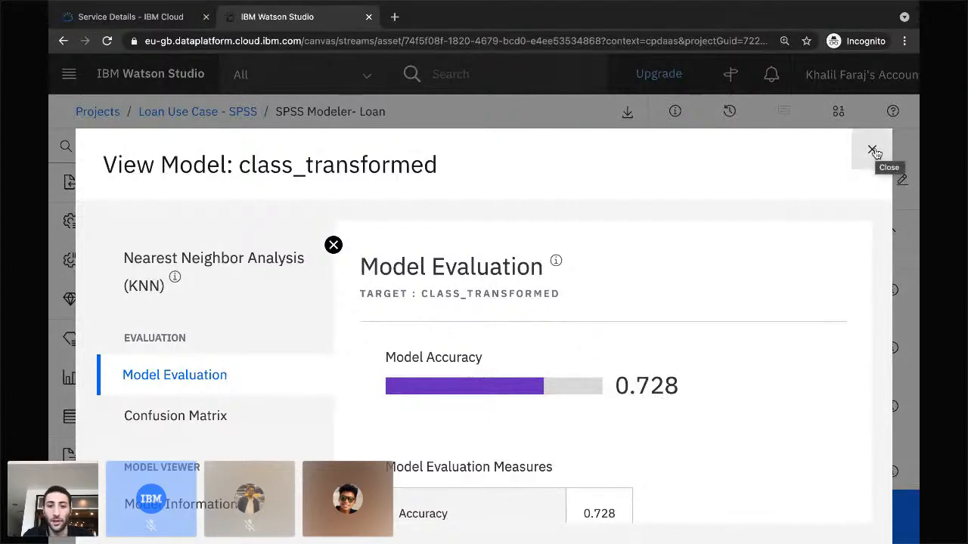
pyautogui.click(873, 151)
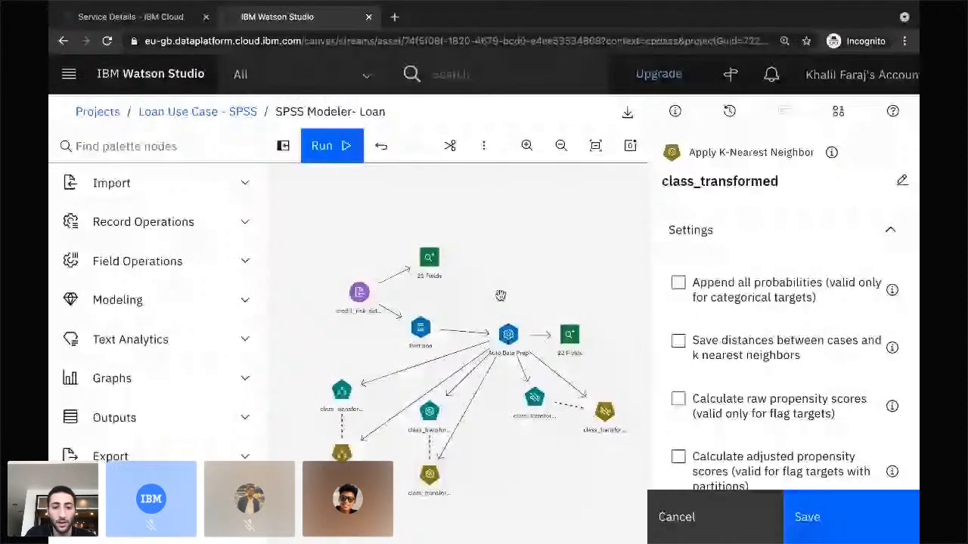
# - View the Random Trees model nugget's Model Evaluation to check its accuracy, and close the model view
pyautogui.rightClick(342, 452)
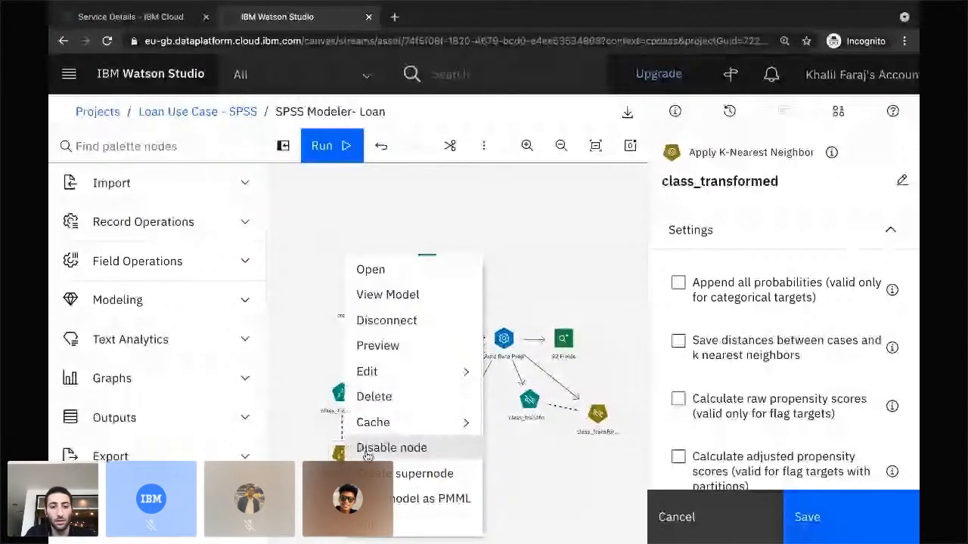
pyautogui.click(402, 294)
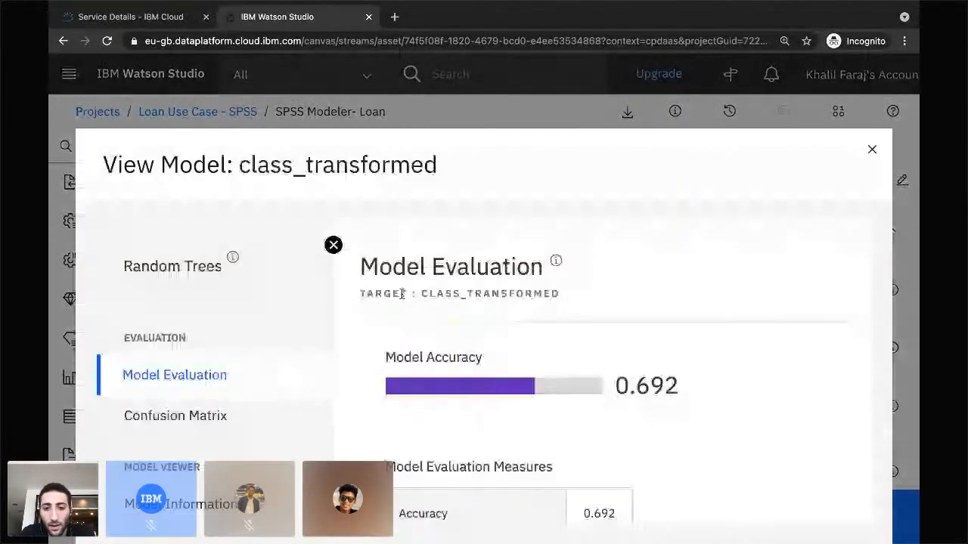
pyautogui.moveTo(634, 398)
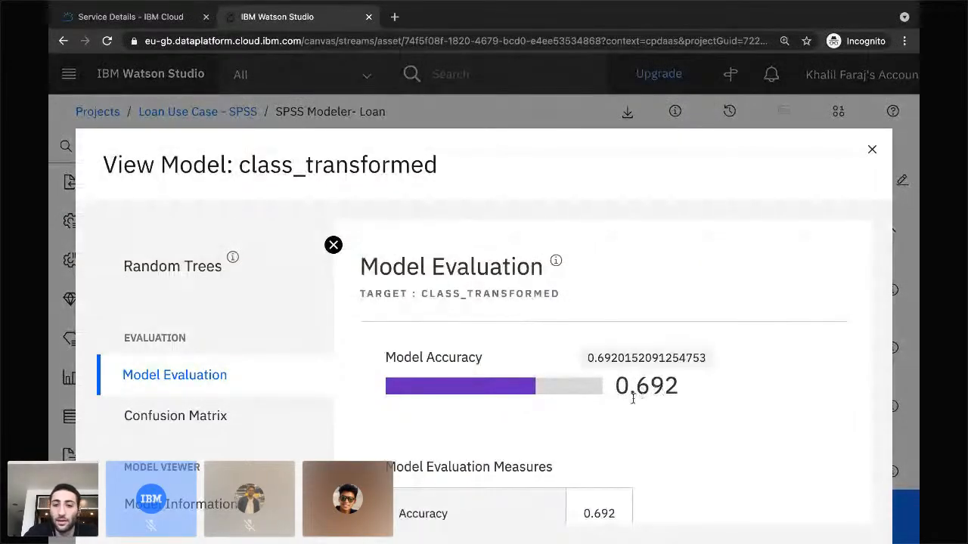
pyautogui.click(871, 153)
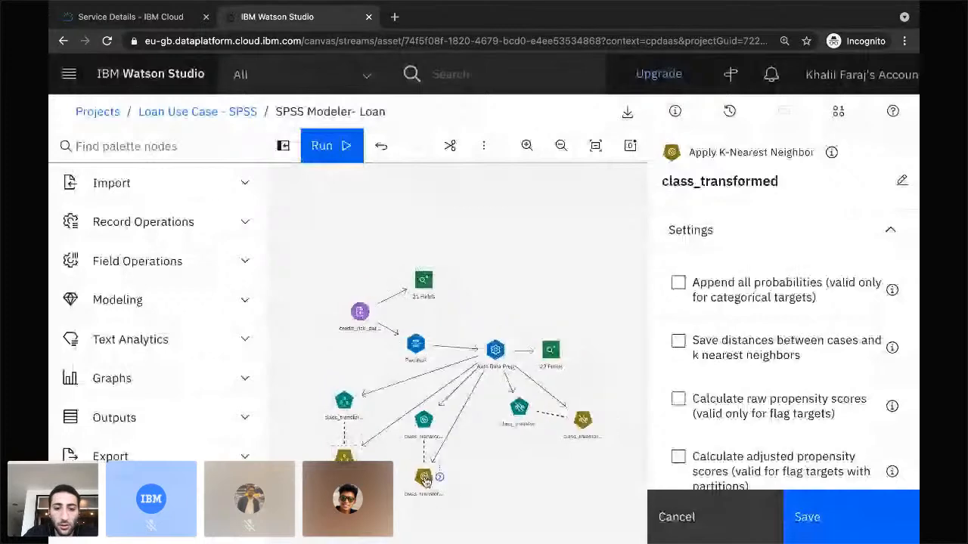
# - View the Linear SVM model nugget's Model Evaluation to compare its accuracy, and close the view and the open KNN settings
pyautogui.rightClick(584, 423)
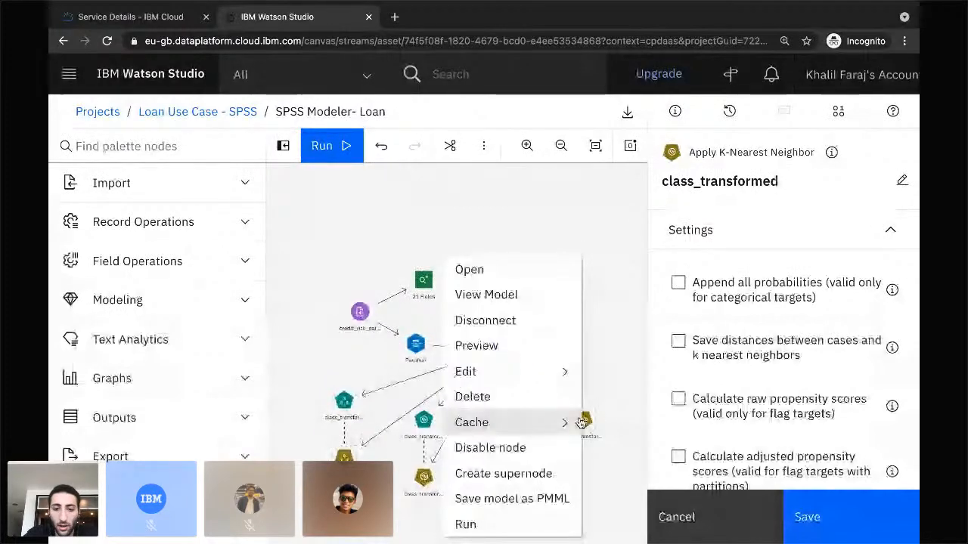
pyautogui.click(495, 295)
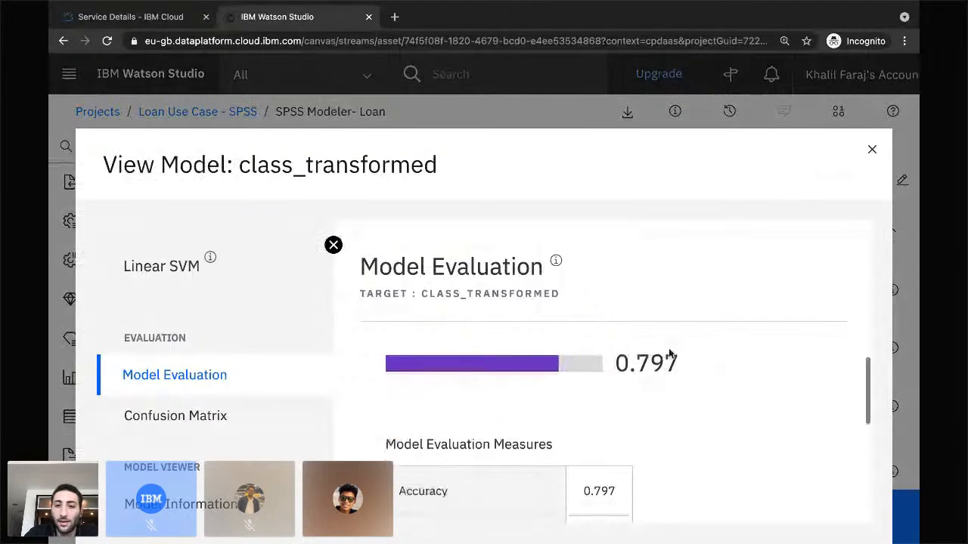
pyautogui.click(872, 149)
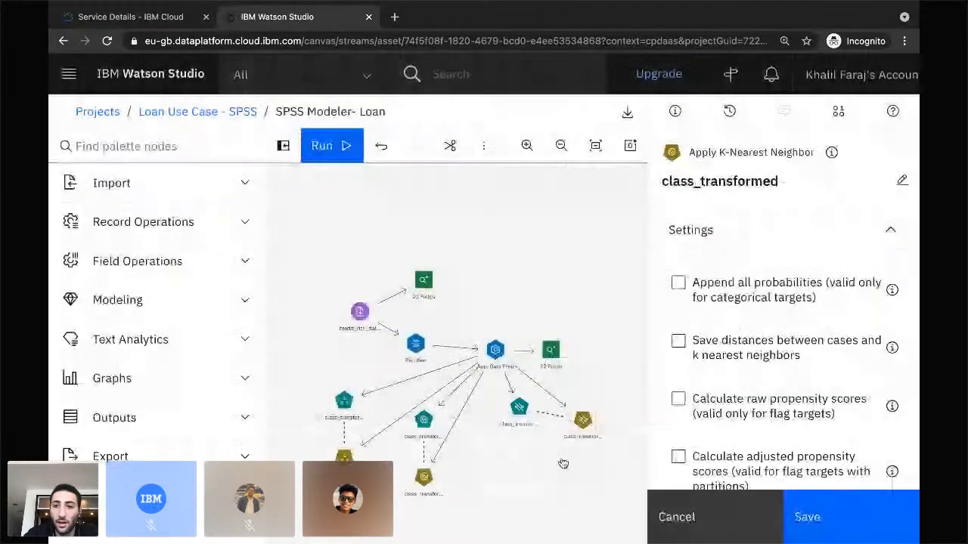
pyautogui.click(724, 523)
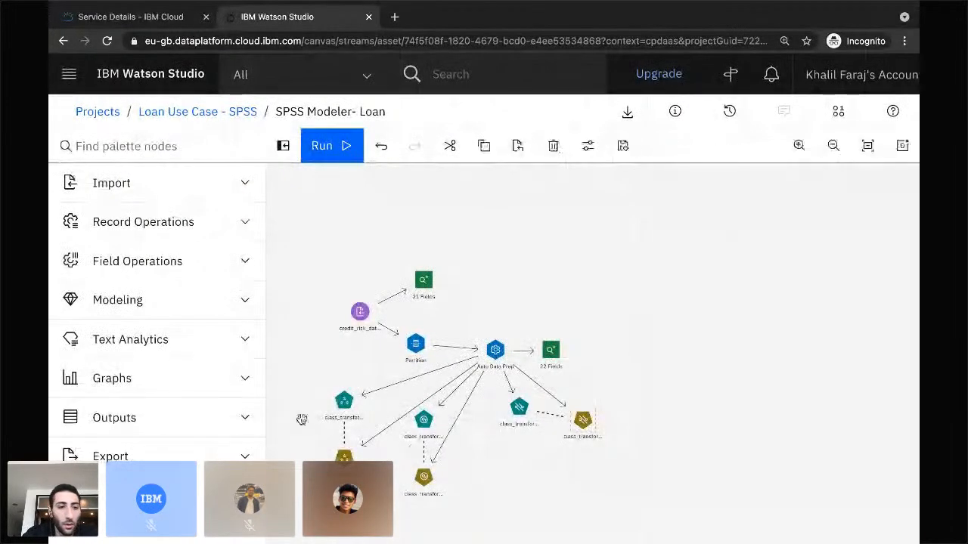
# - Add an Analysis output node beside the Linear SVM model nugget and connect the nugget to it
pyautogui.click(239, 428)
pyautogui.scroll(-5, 157, 511)
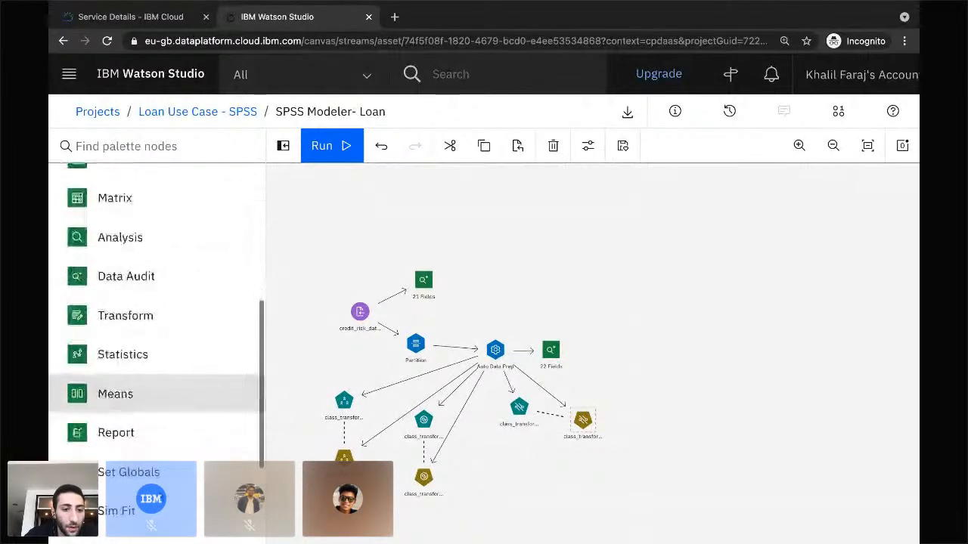
pyautogui.scroll(4, 167, 431)
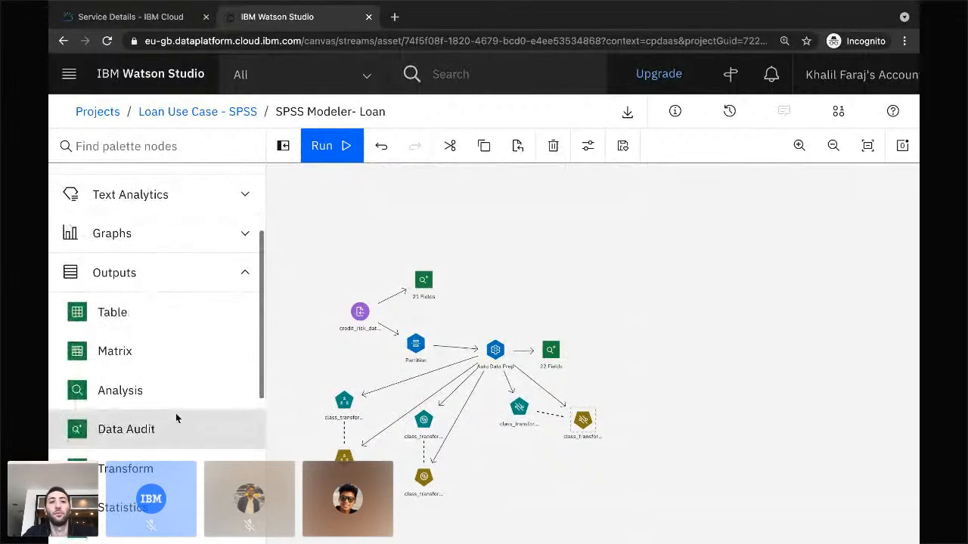
pyautogui.scroll(-1, 175, 418)
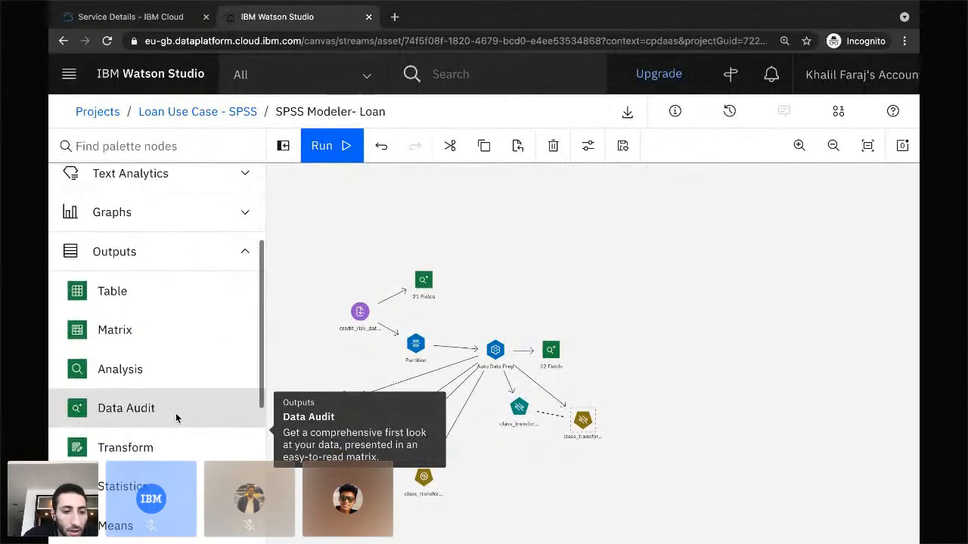
pyautogui.scroll(-1, 175, 417)
pyautogui.scroll(-1, 175, 417)
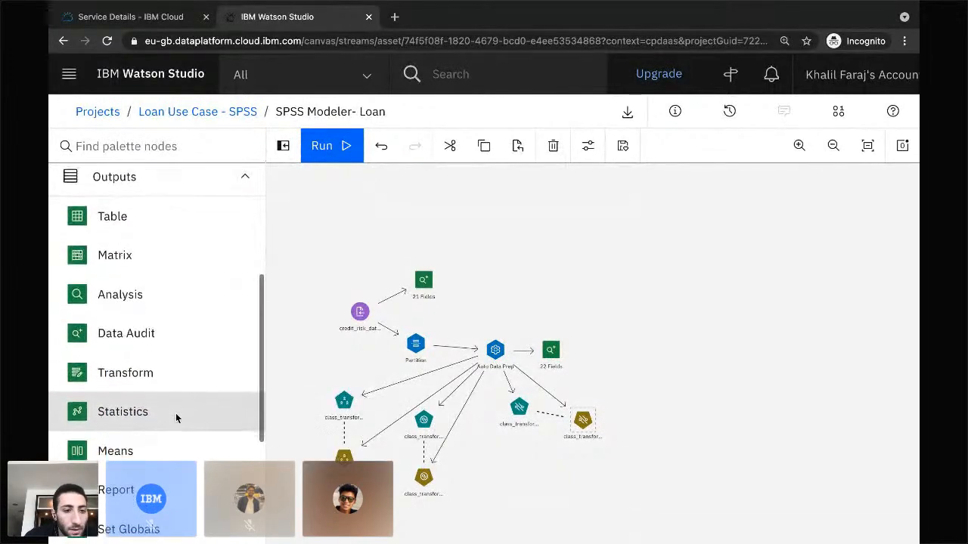
pyautogui.scroll(-4, 128, 296)
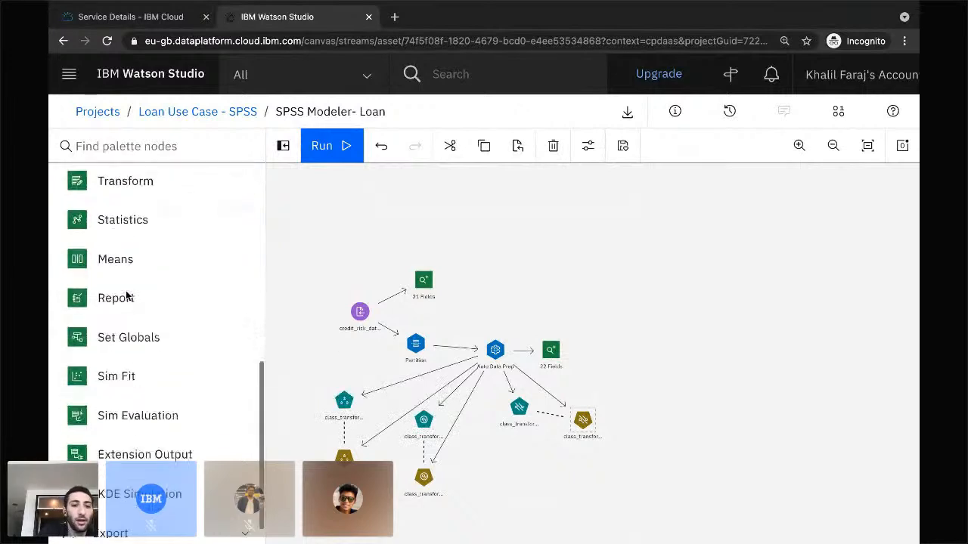
pyautogui.scroll(3, 128, 296)
pyautogui.moveTo(118, 253); pyautogui.dragTo(684, 420)
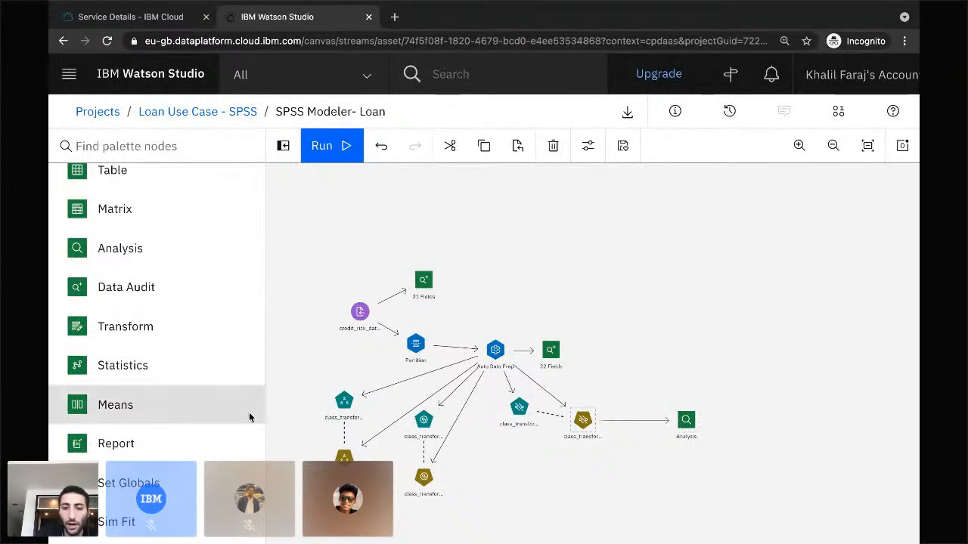
pyautogui.scroll(-3, 227, 424)
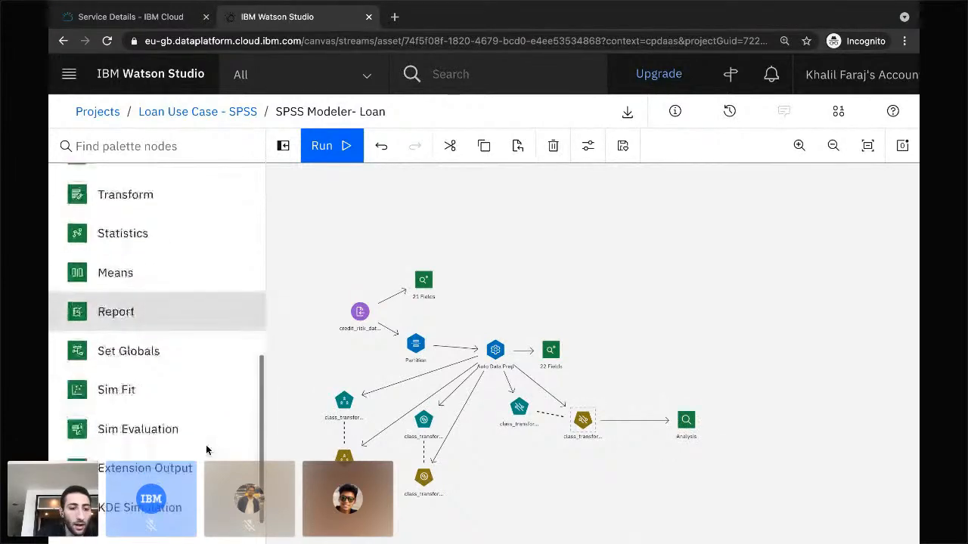
# - Run the Analysis node connected to the Linear SVM model nugget
pyautogui.rightClick(685, 420)
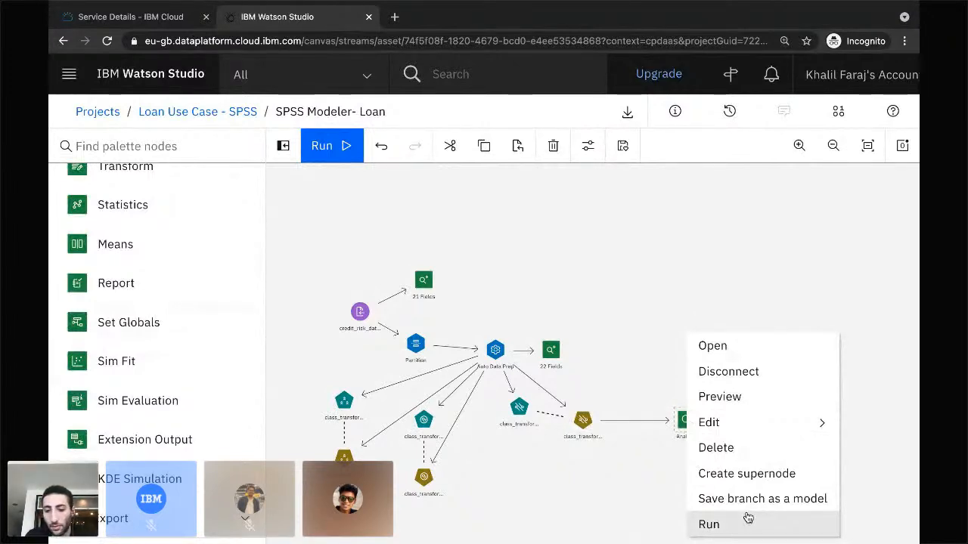
pyautogui.click(648, 462)
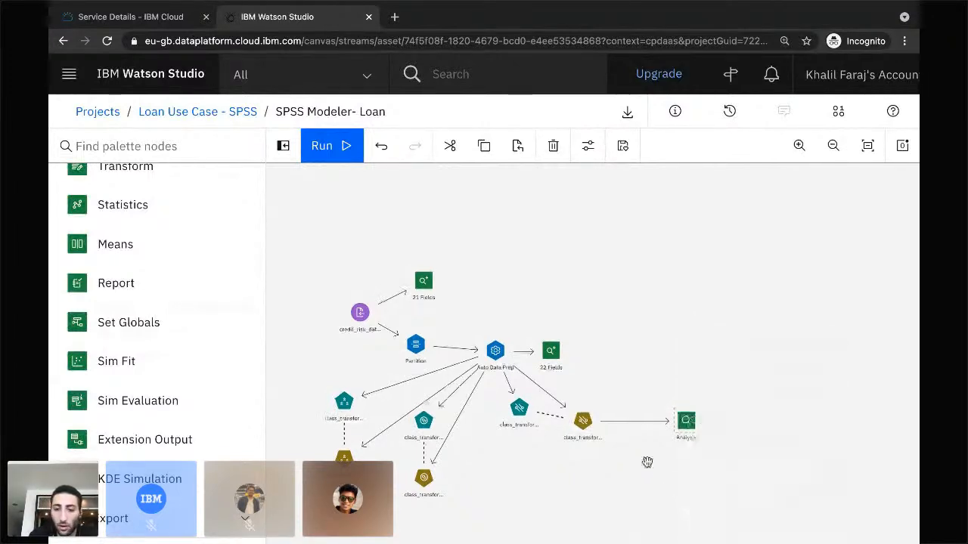
pyautogui.rightClick(690, 427)
pyautogui.click(715, 523)
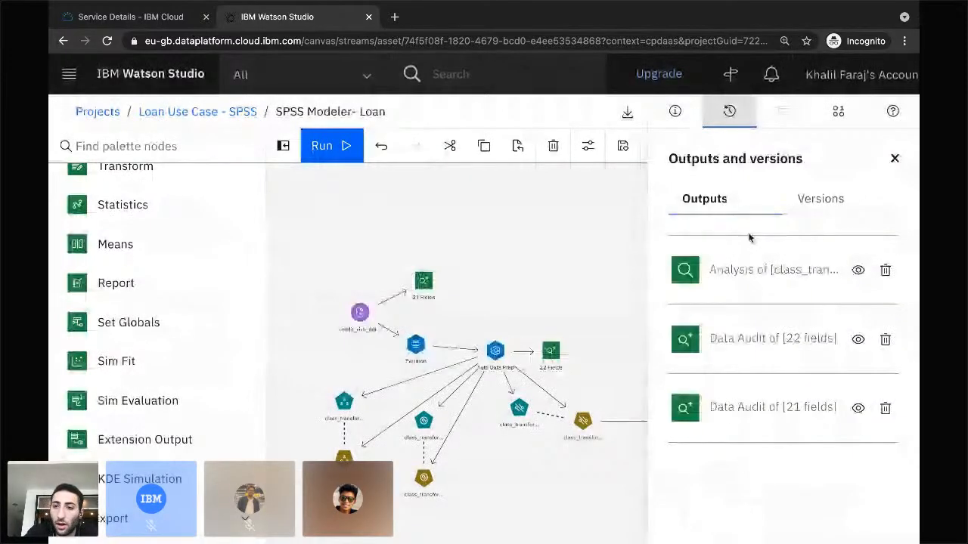
# - View the Analysis of [class_transformed] output to compare correct and wrong predictions for training and testing, and close the outputs
pyautogui.click(859, 270)
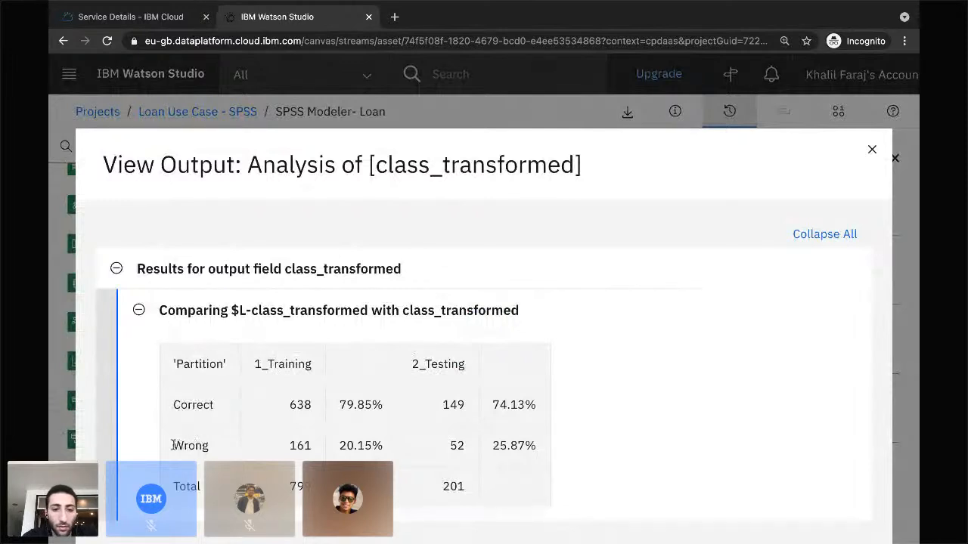
pyautogui.moveTo(173, 446); pyautogui.dragTo(246, 451)
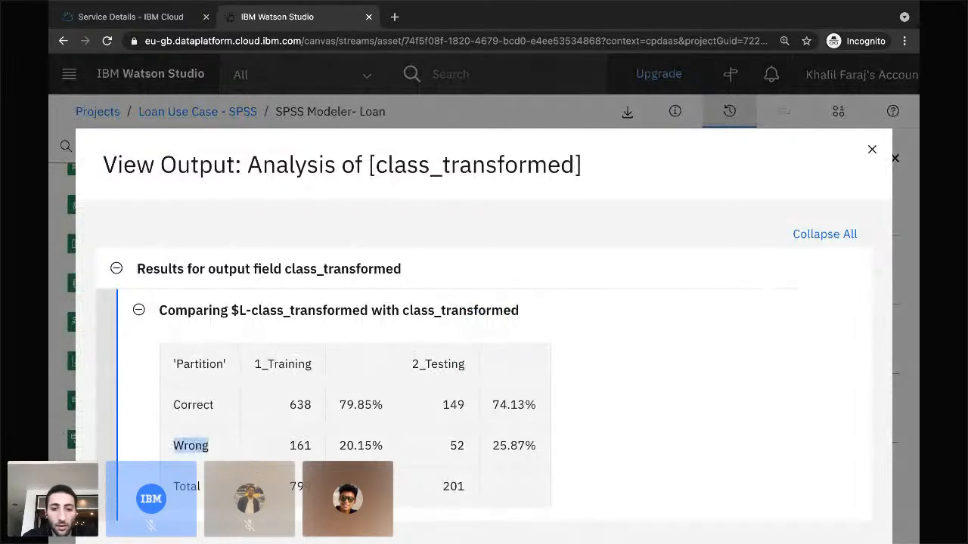
pyautogui.click(506, 406)
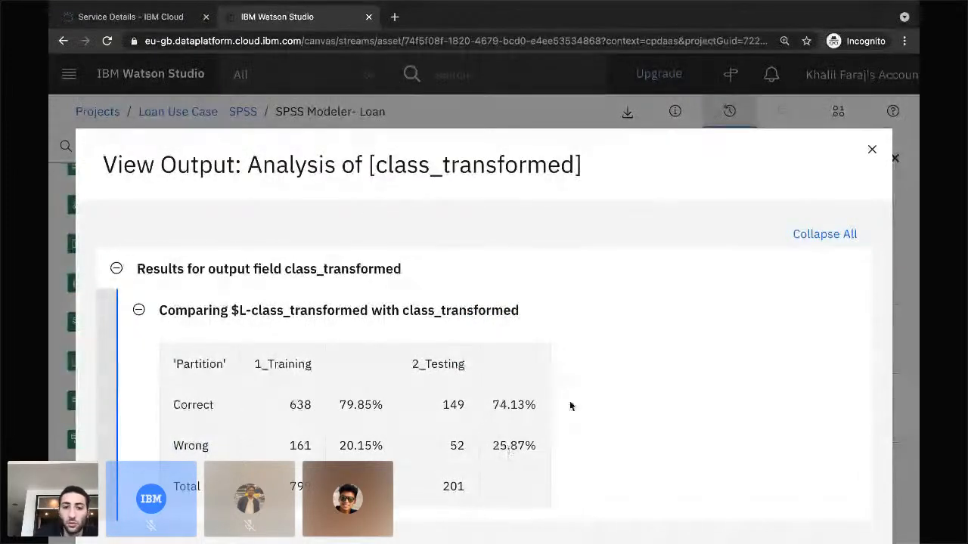
pyautogui.click(871, 154)
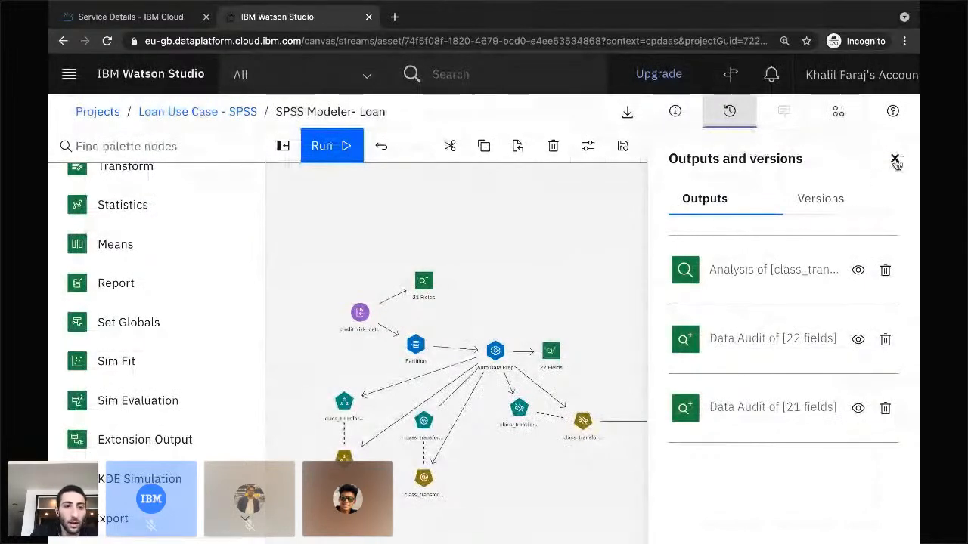
pyautogui.click(894, 161)
pyautogui.scroll(1, 145, 380)
pyautogui.scroll(1, 146, 380)
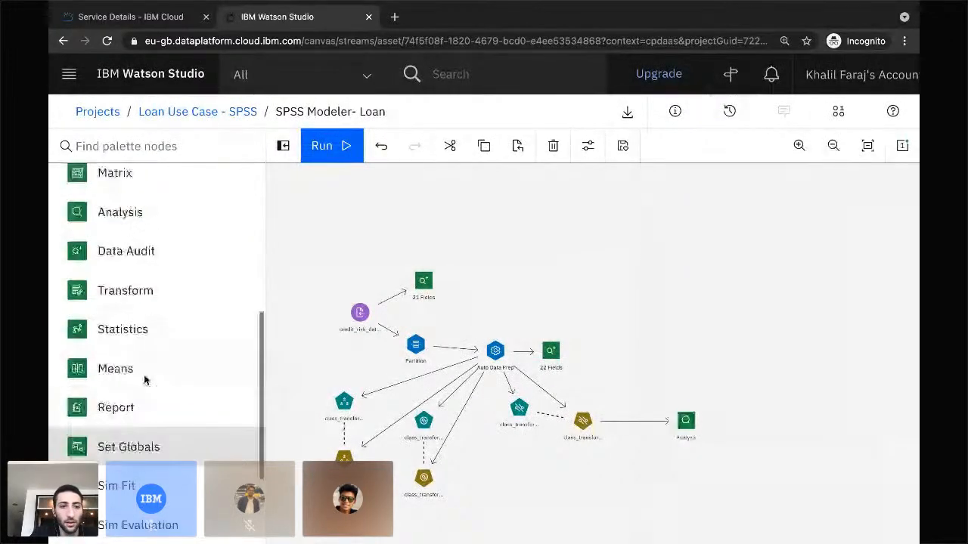
pyautogui.scroll(1, 145, 378)
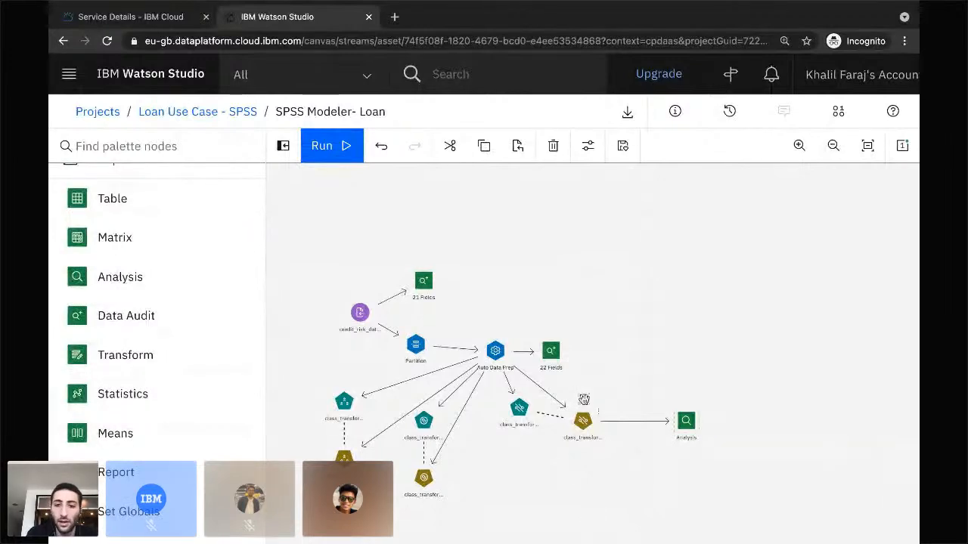
pyautogui.scroll(1, 655, 362)
pyautogui.scroll(-1, 533, 444)
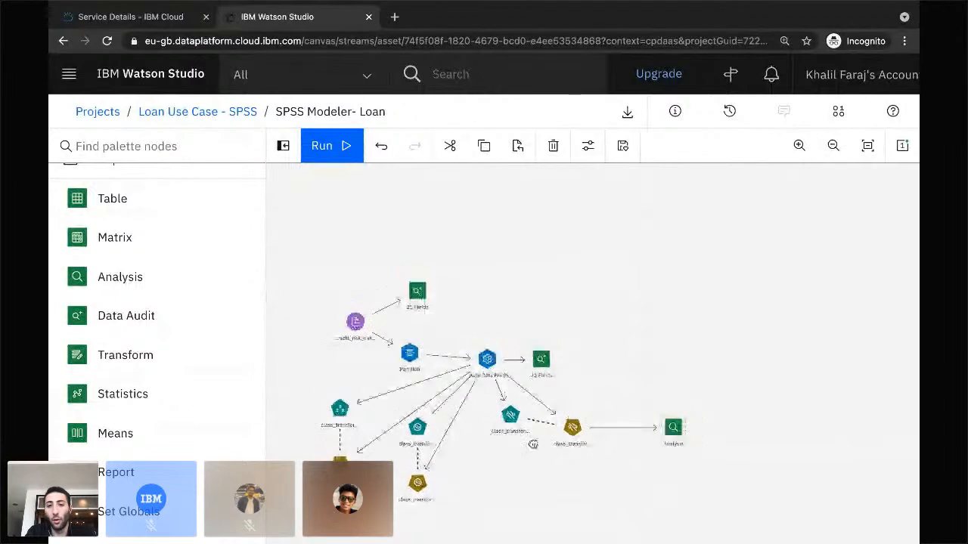
pyautogui.scroll(1, 533, 444)
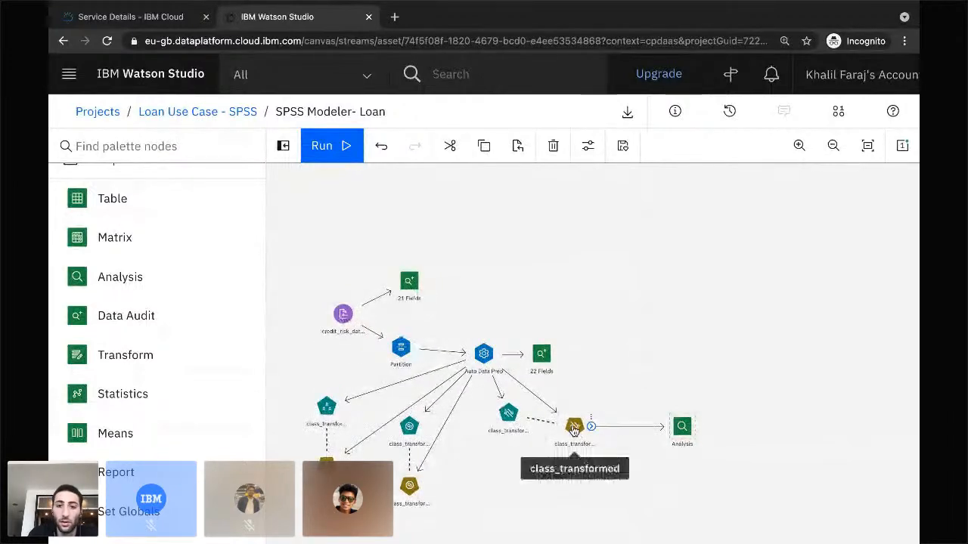
# - Save the Linear SVM model nugget to the project as an individual PMML algorithm under the model name class_transformed
pyautogui.rightClick(574, 430)
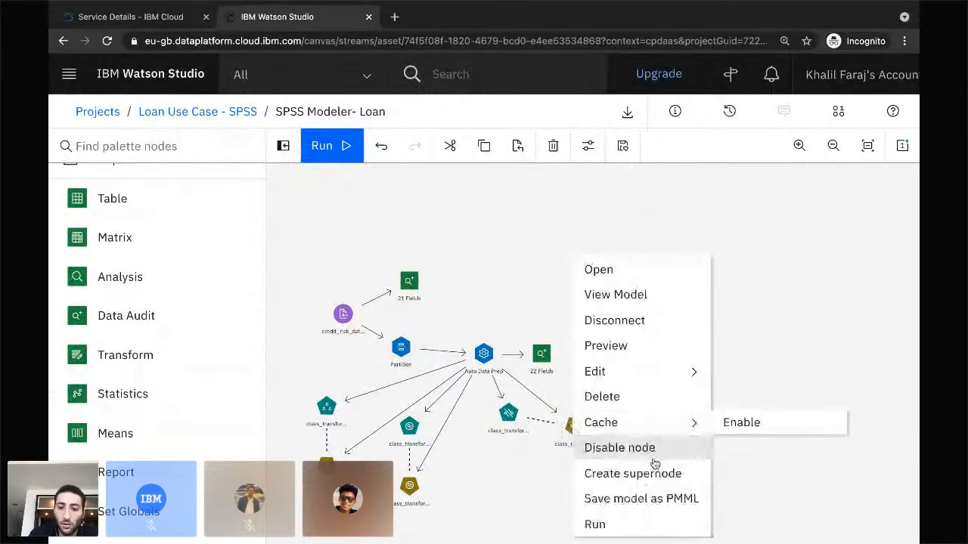
pyautogui.click(545, 473)
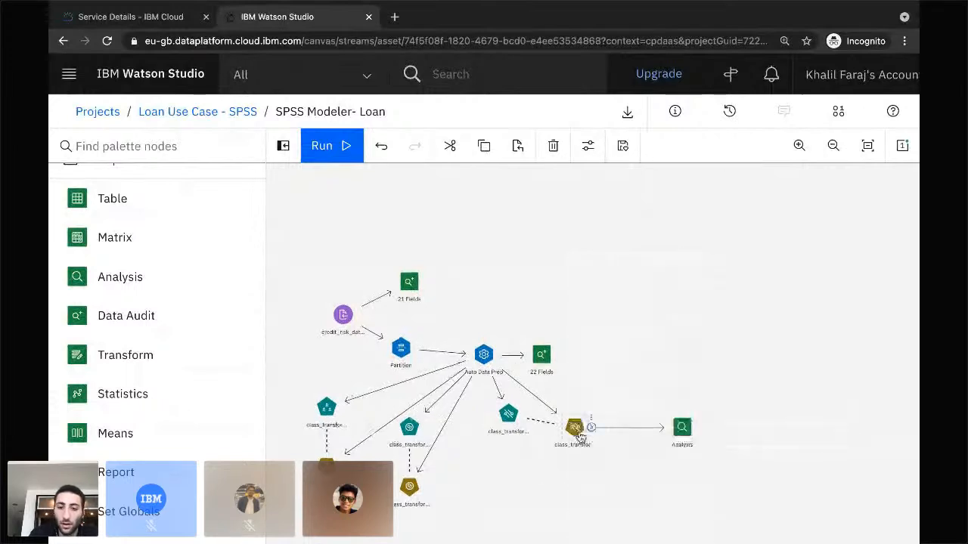
pyautogui.rightClick(578, 433)
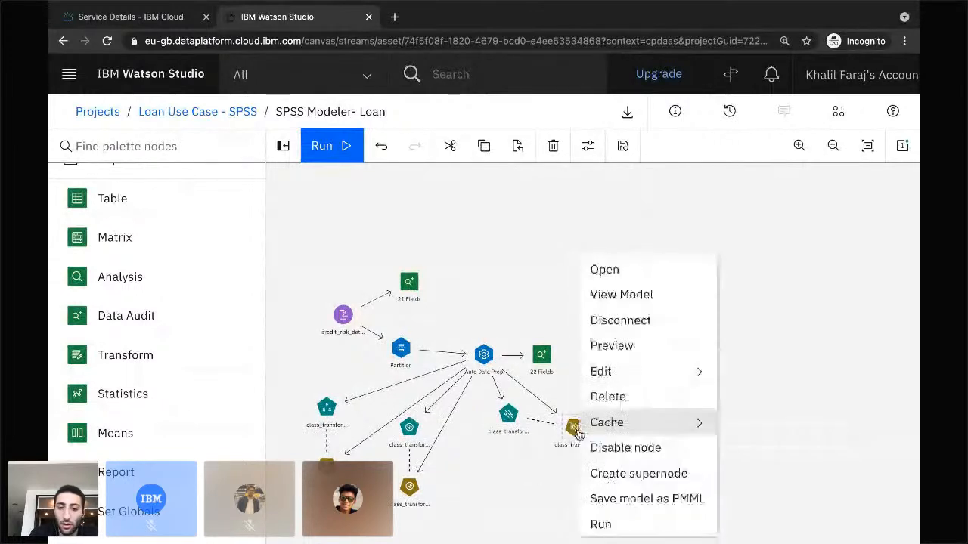
pyautogui.click(660, 500)
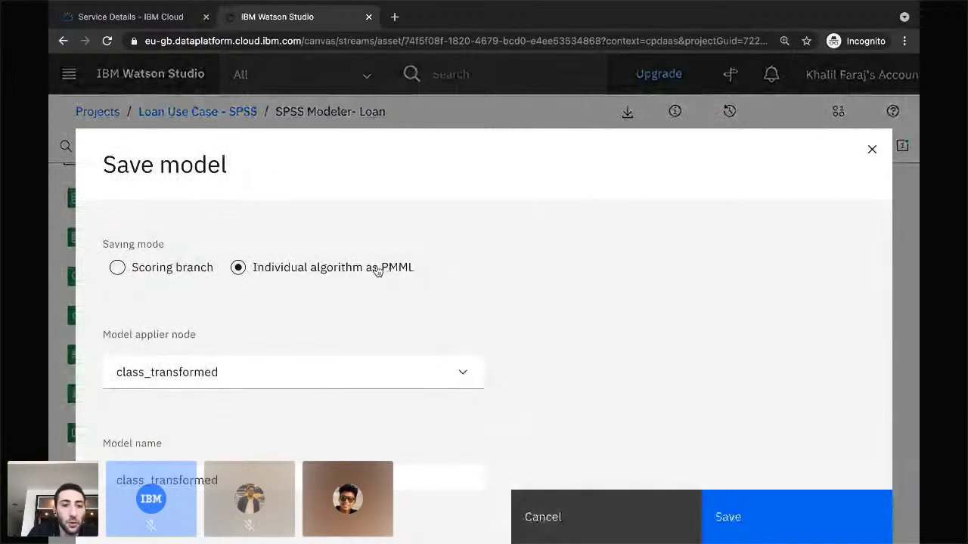
pyautogui.scroll(-1, 261, 301)
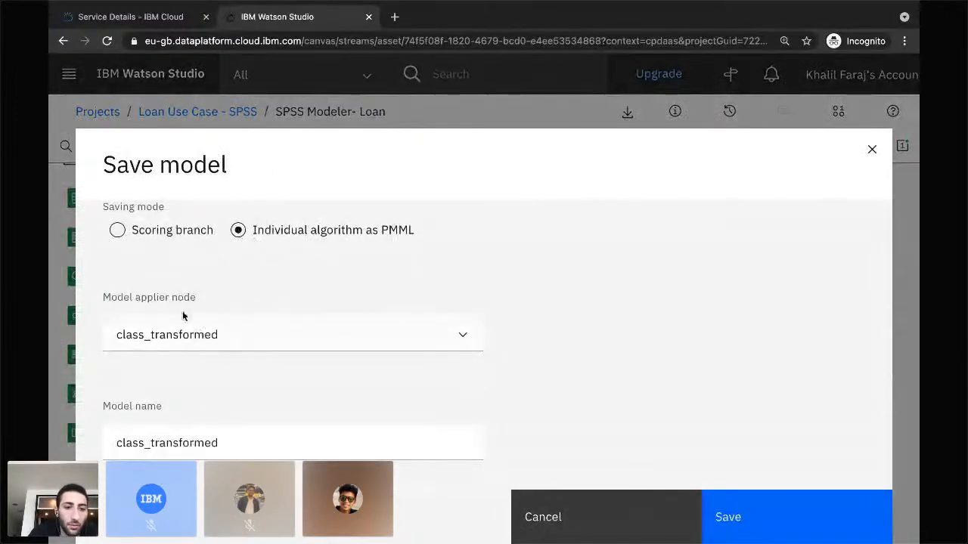
pyautogui.click(232, 335)
pyautogui.scroll(-2, 249, 363)
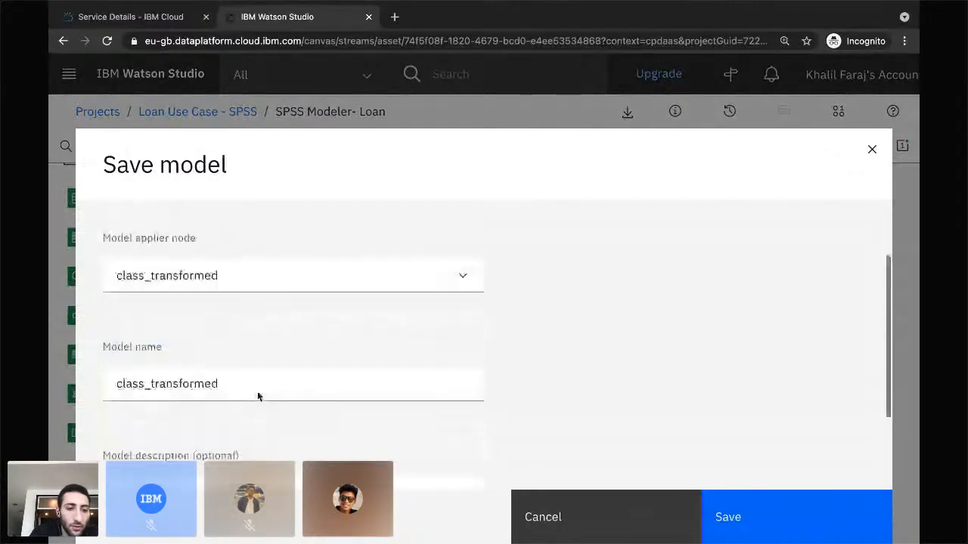
pyautogui.click(230, 356)
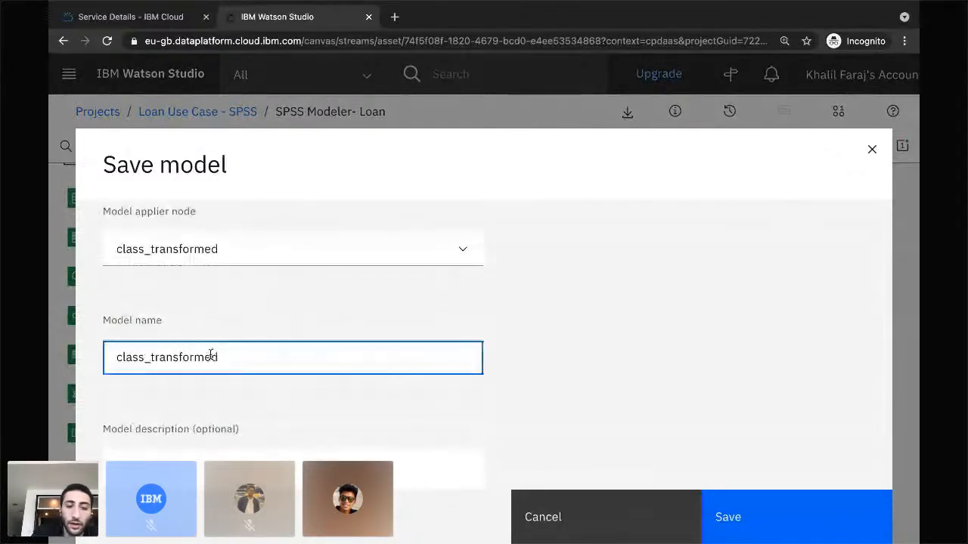
pyautogui.scroll(-1, 204, 397)
pyautogui.scroll(-2, 179, 425)
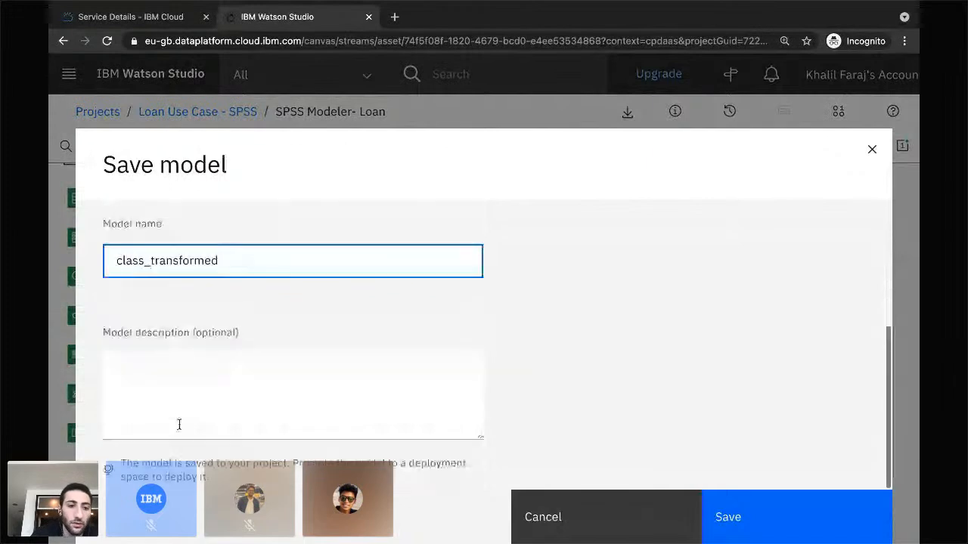
pyautogui.click(742, 506)
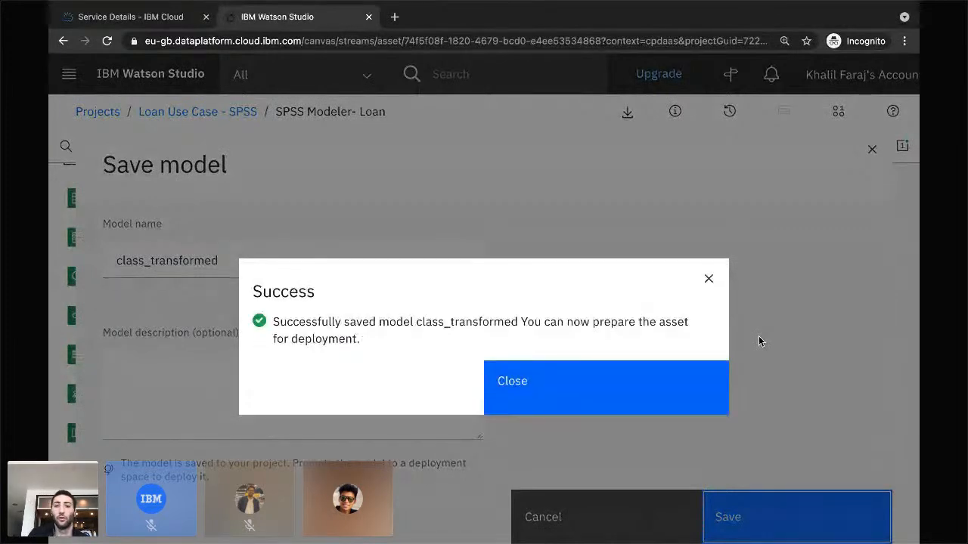
pyautogui.click(609, 401)
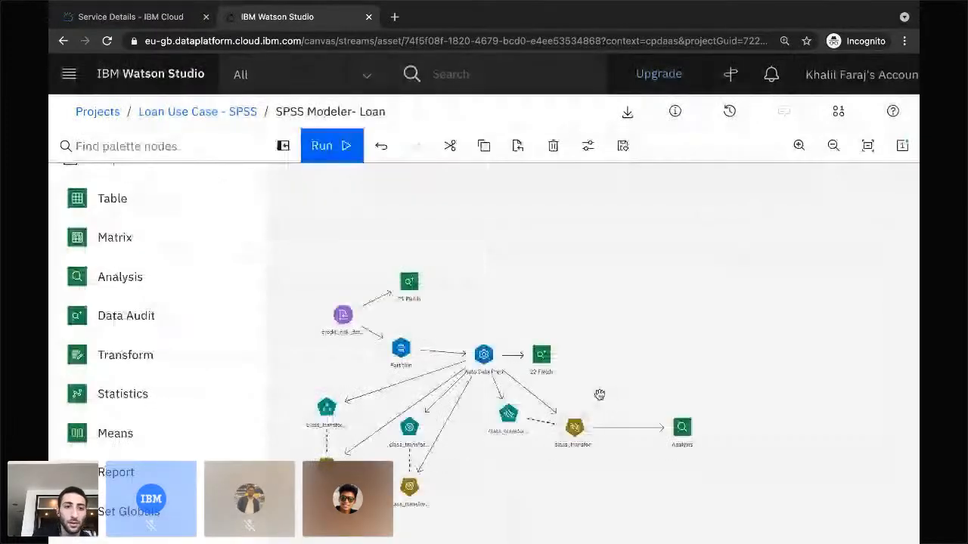
# - Go back to the assets of the Loan Use Case - SPSS project and locate the saved class_transformed model
pyautogui.click(186, 120)
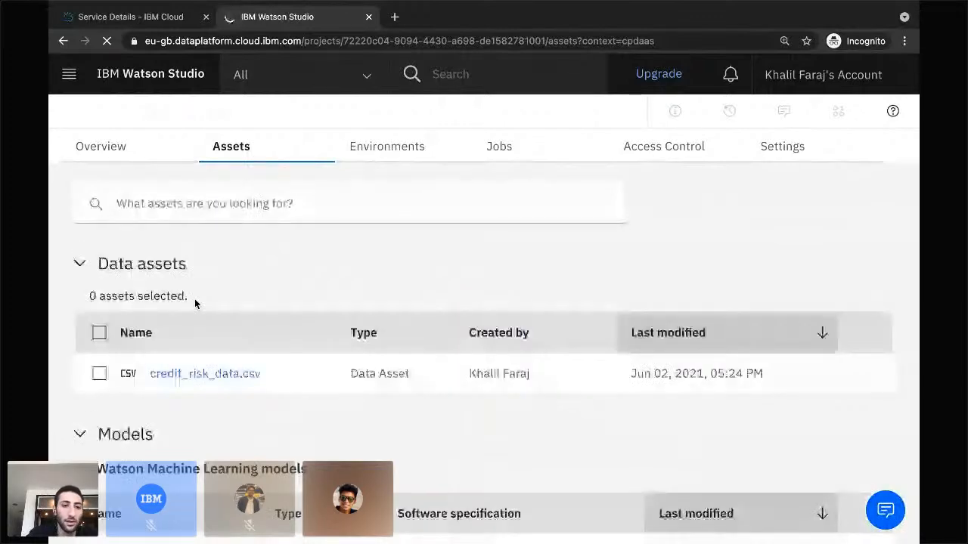
pyautogui.scroll(-1, 189, 321)
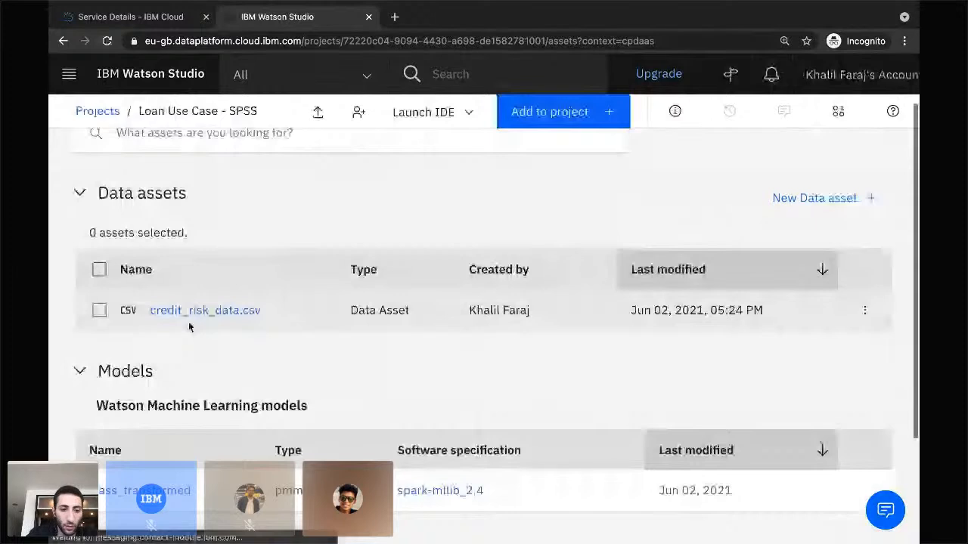
pyautogui.scroll(-2, 210, 318)
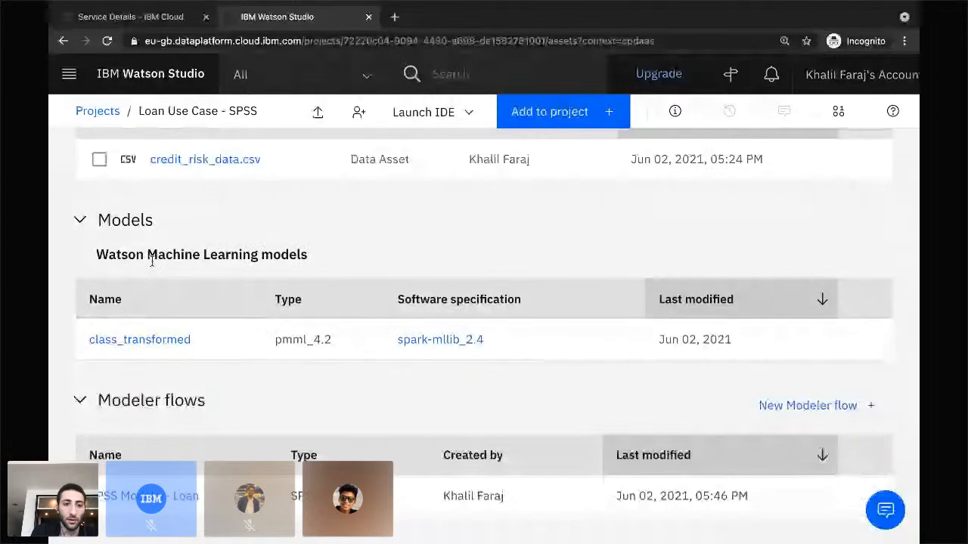
pyautogui.scroll(1, 346, 327)
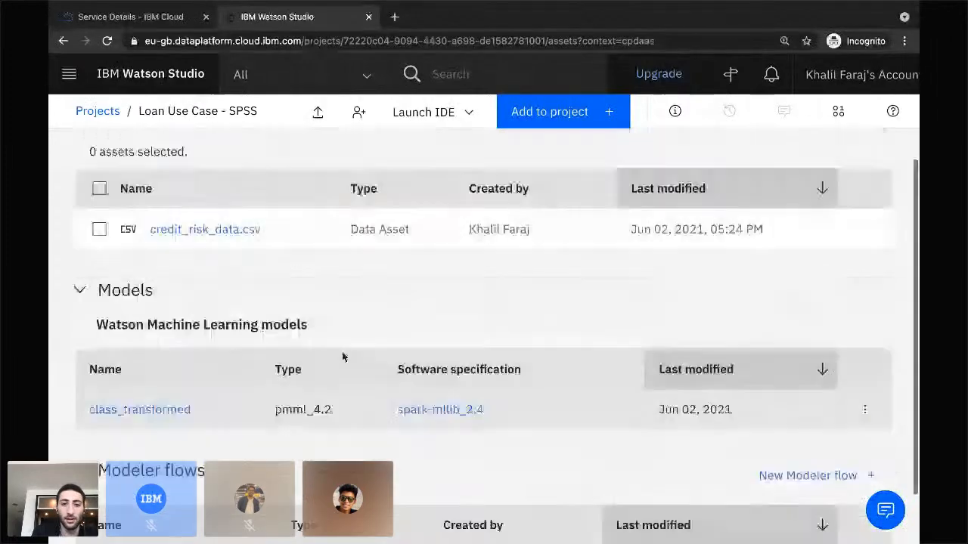
pyautogui.scroll(2, 342, 357)
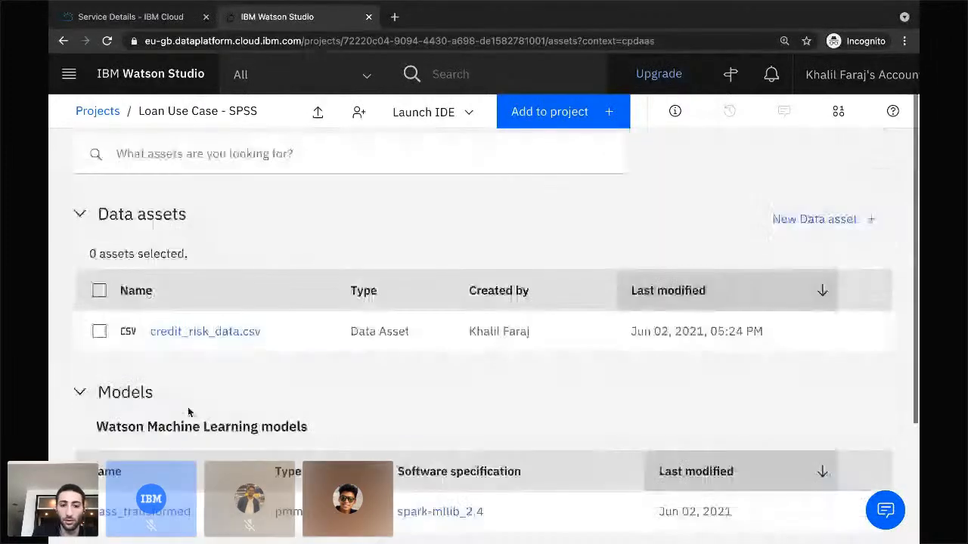
pyautogui.scroll(-1, 189, 412)
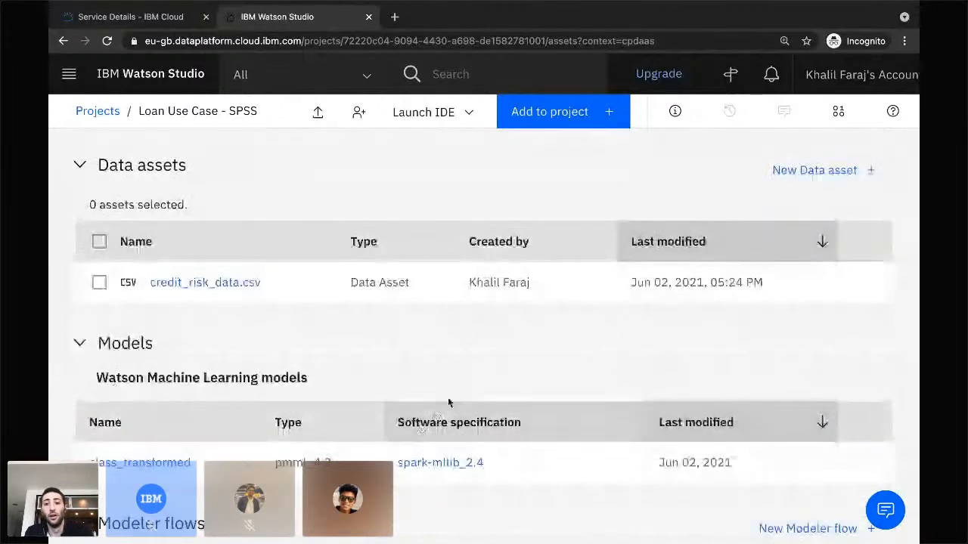
pyautogui.scroll(-1, 448, 403)
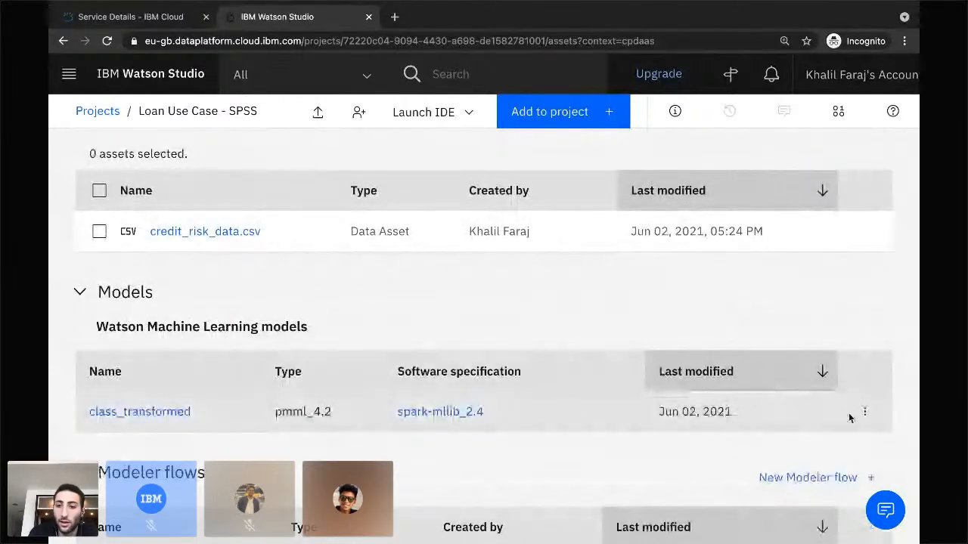
# - Start promoting the class_transformed model from the project to a deployment space
pyautogui.rightClick(866, 415)
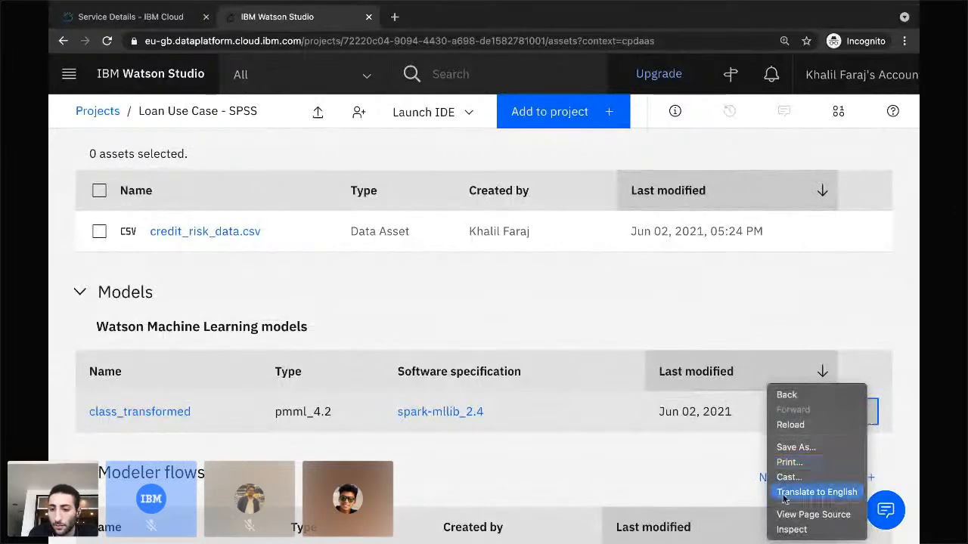
pyautogui.click(724, 461)
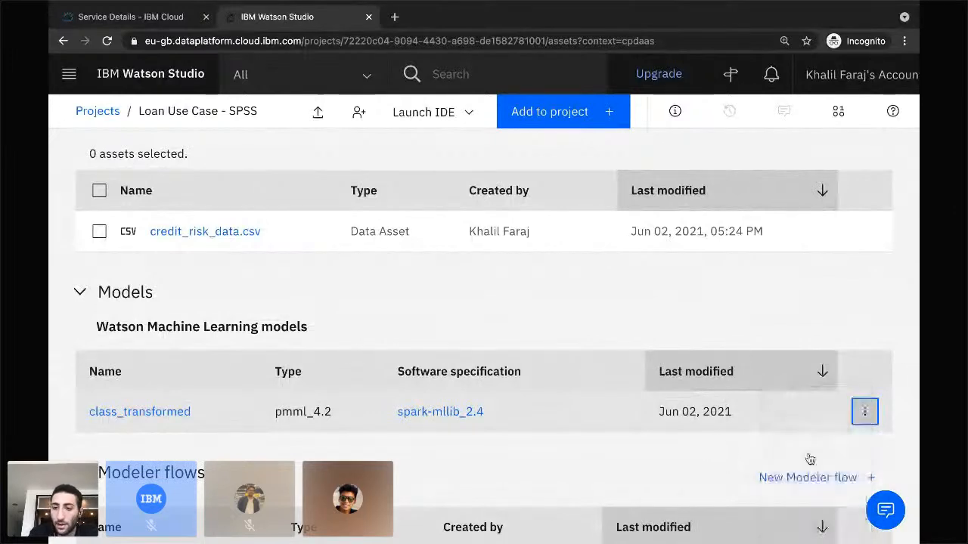
pyautogui.click(865, 413)
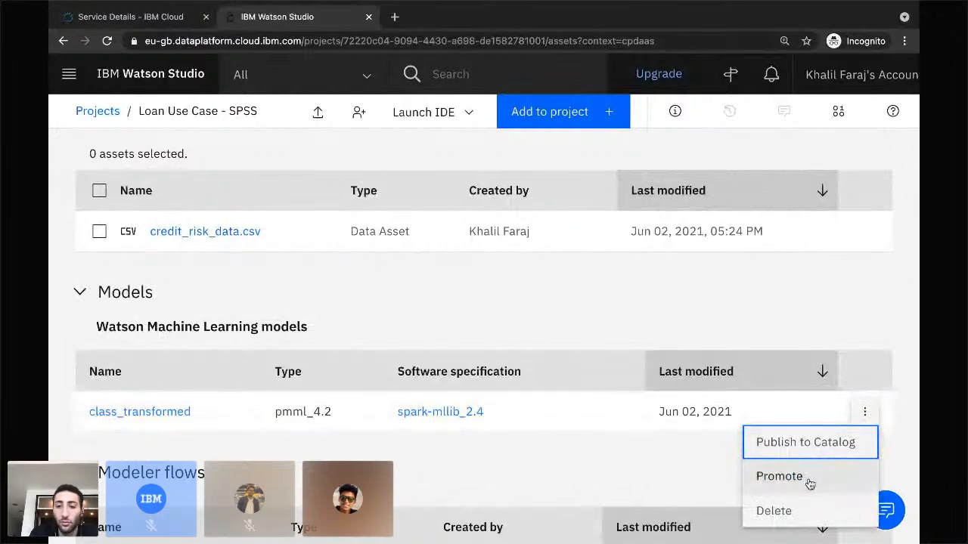
pyautogui.click(810, 484)
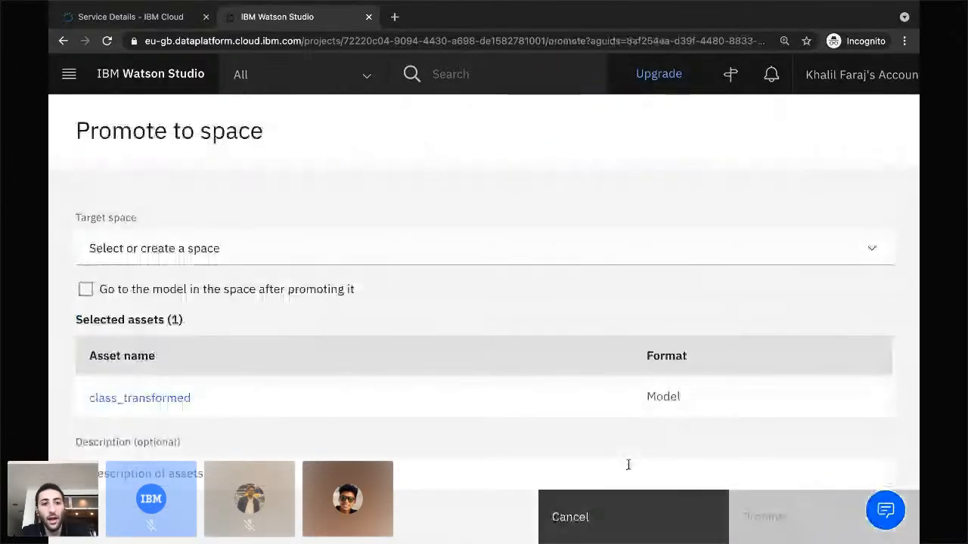
# - Start a new deployment space as the promotion target and name it My Deployment Space
pyautogui.click(343, 248)
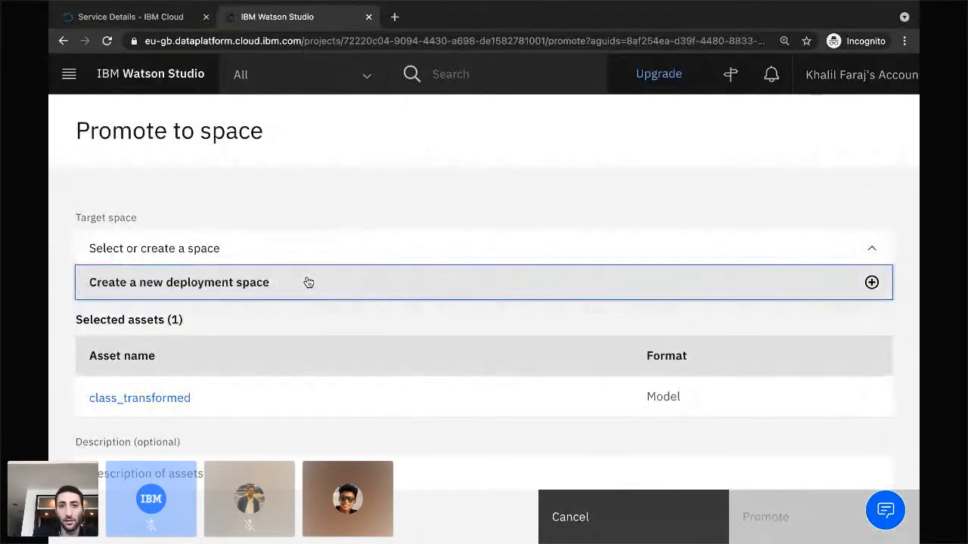
pyautogui.click(216, 284)
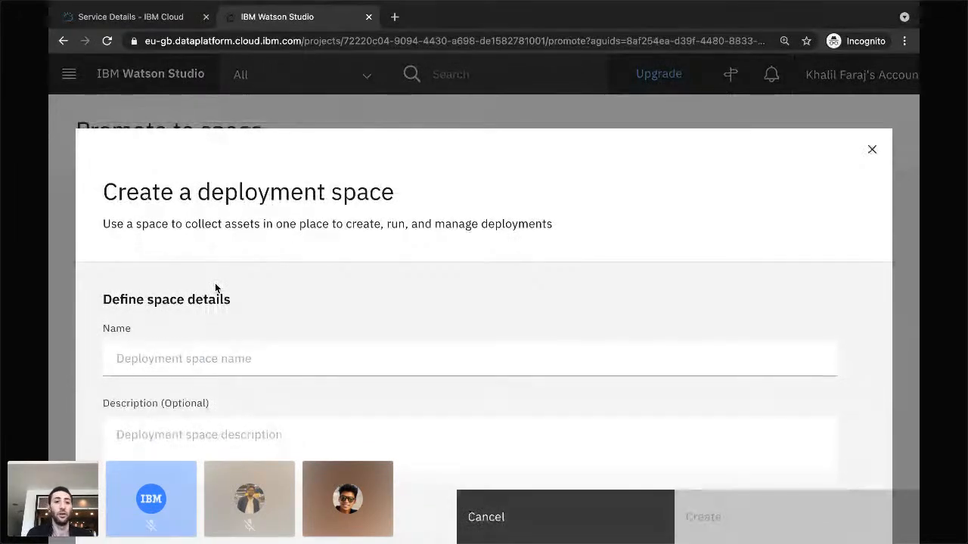
pyautogui.scroll(-3, 212, 295)
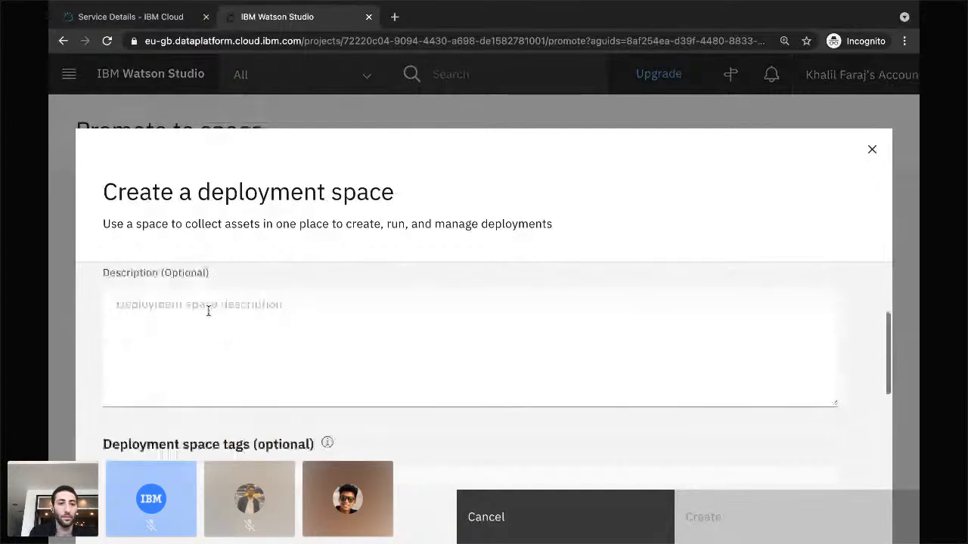
pyautogui.scroll(3, 208, 310)
pyautogui.click(208, 322)
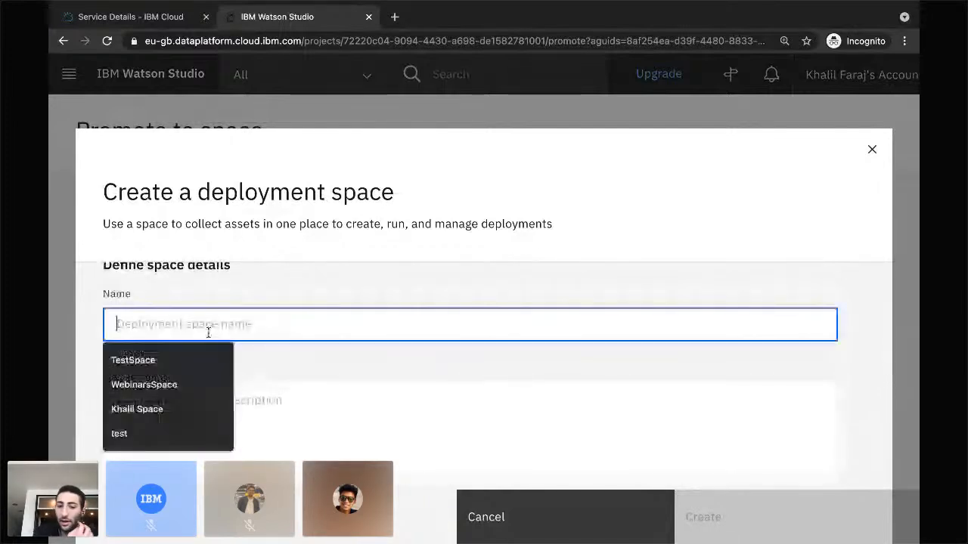
pyautogui.write('M')
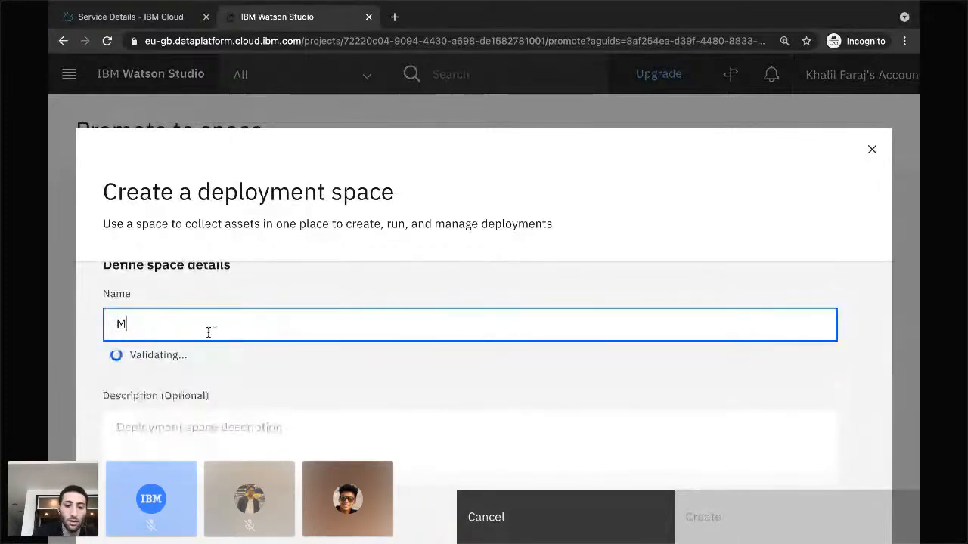
pyautogui.write('y Dep')
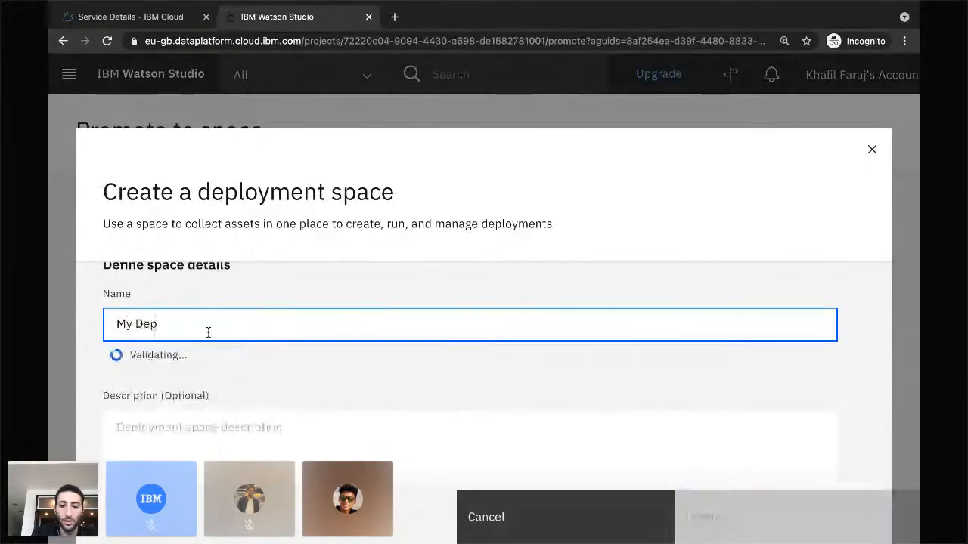
pyautogui.write('loyment a')
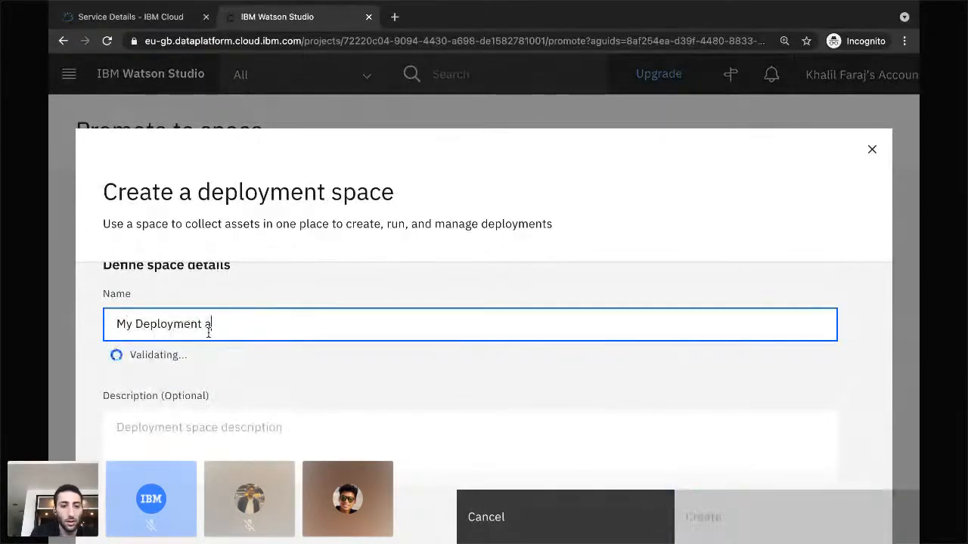
pyautogui.press('BackSpace')
pyautogui.write('Space')
# - Create a Machine Learning service for the new space in the London region on the Lite plan, keeping the Default resource group
pyautogui.scroll(-2, 199, 368)
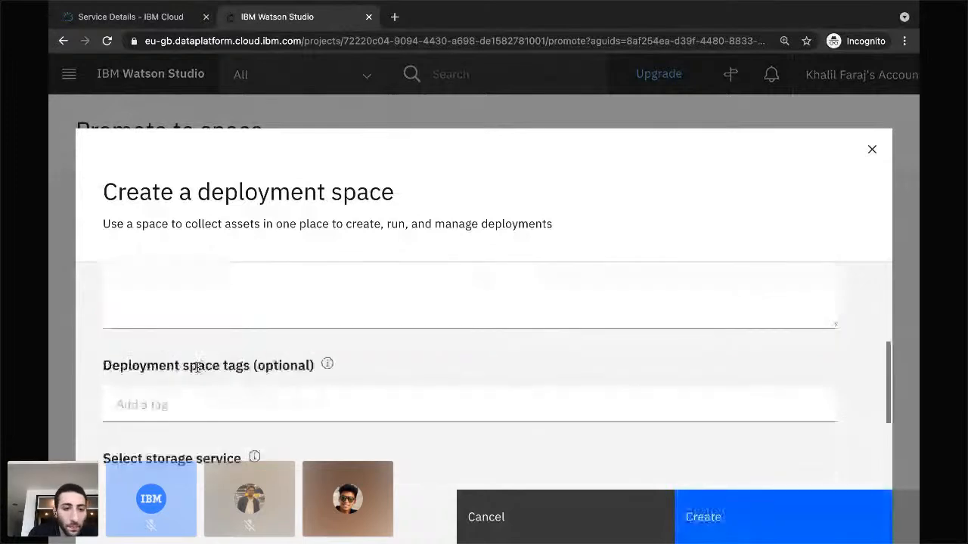
pyautogui.scroll(-1, 181, 393)
pyautogui.scroll(-1, 181, 394)
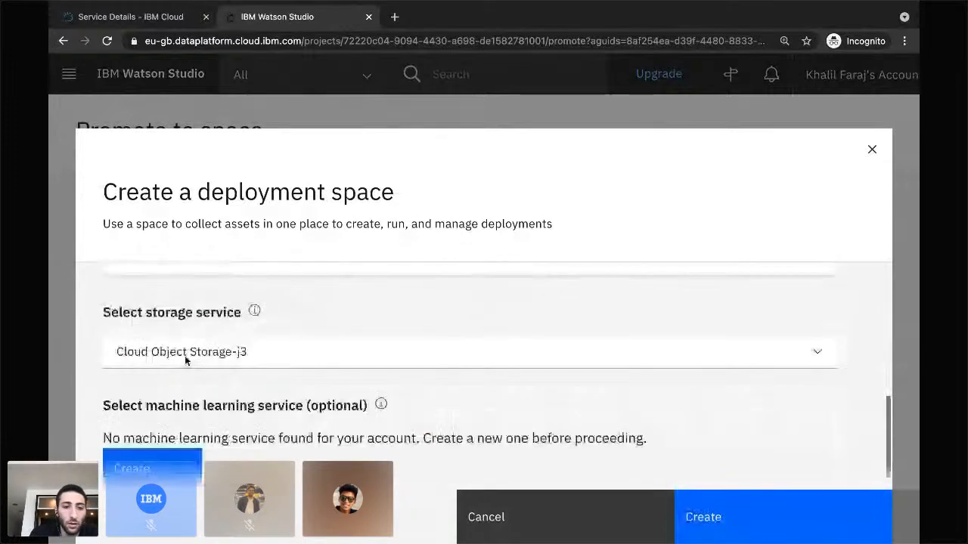
pyautogui.scroll(-1, 185, 355)
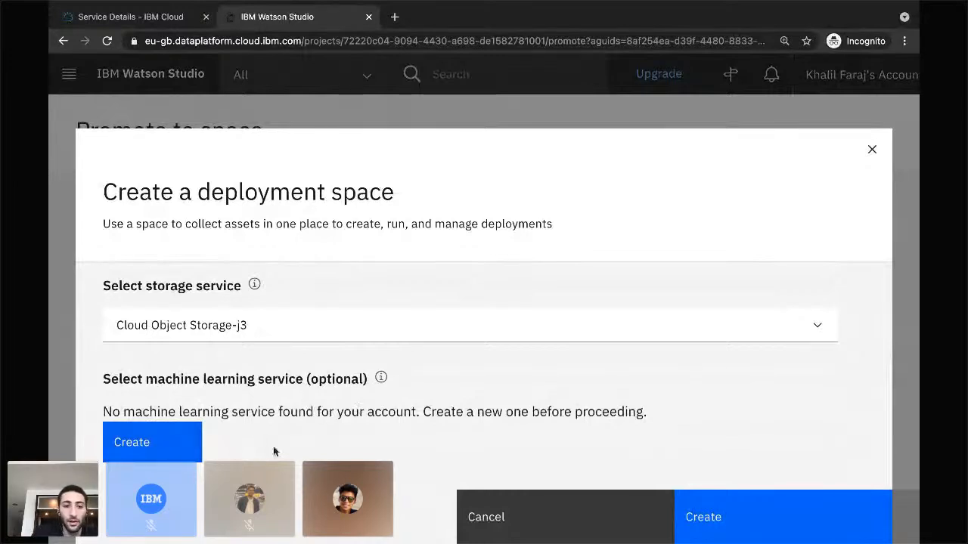
pyautogui.click(148, 447)
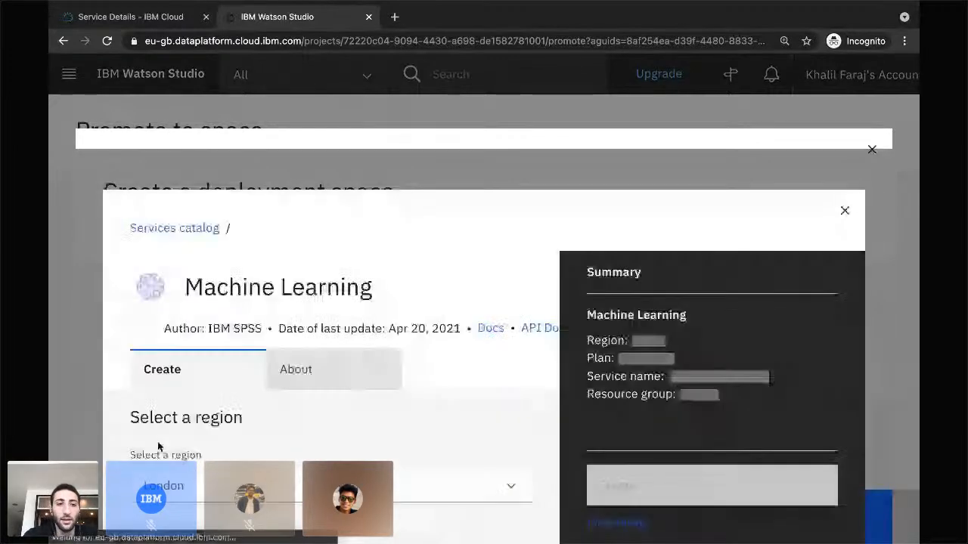
pyautogui.scroll(-2, 221, 363)
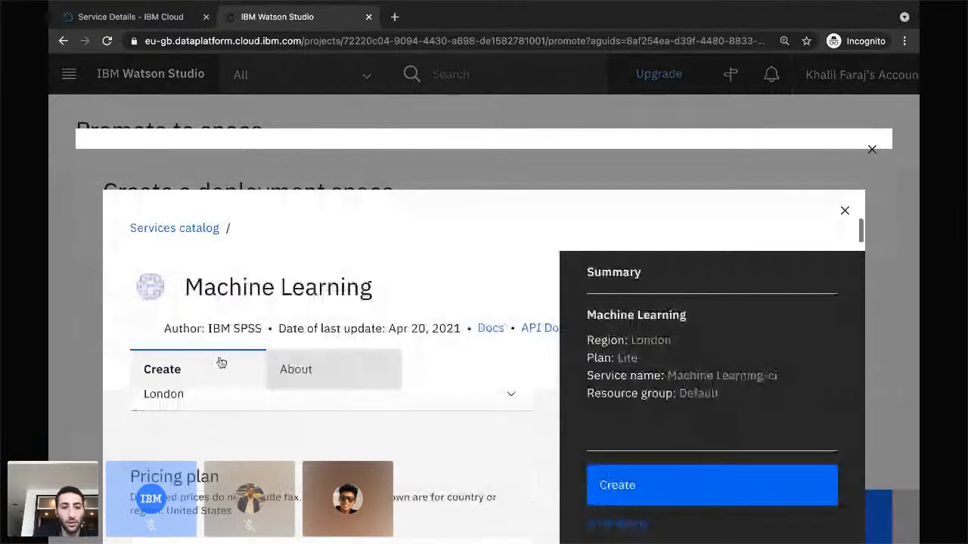
pyautogui.scroll(2, 221, 363)
pyautogui.scroll(-1, 220, 443)
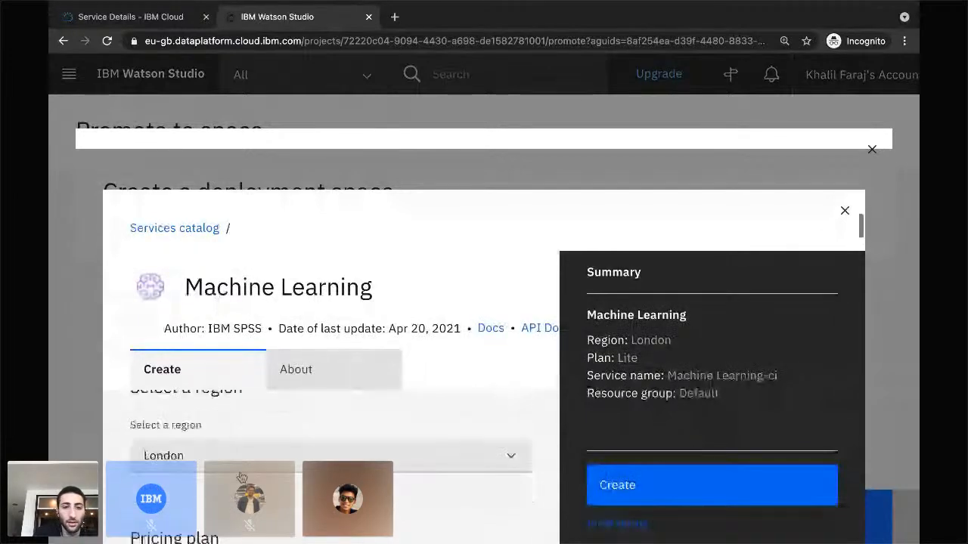
pyautogui.scroll(1, 274, 460)
pyautogui.scroll(-5, 274, 460)
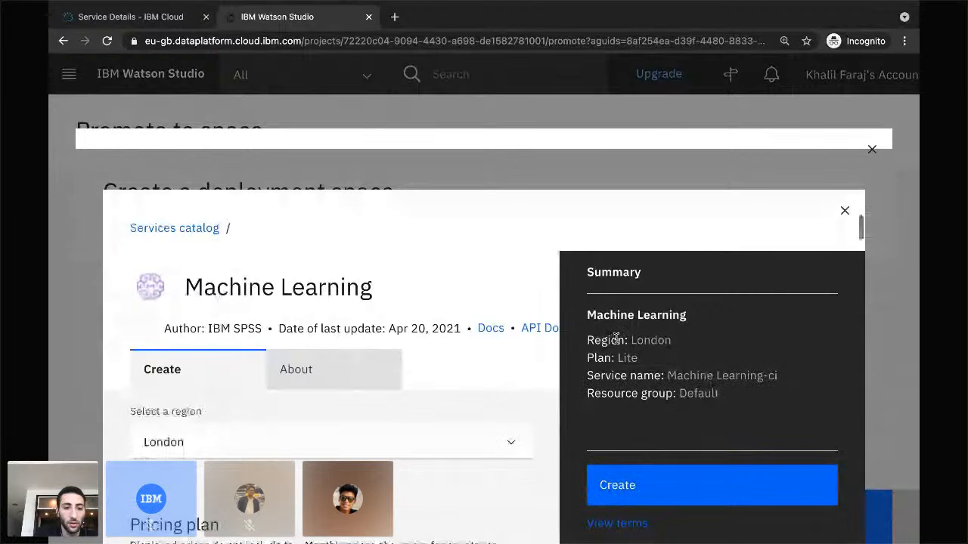
pyautogui.scroll(1, 331, 462)
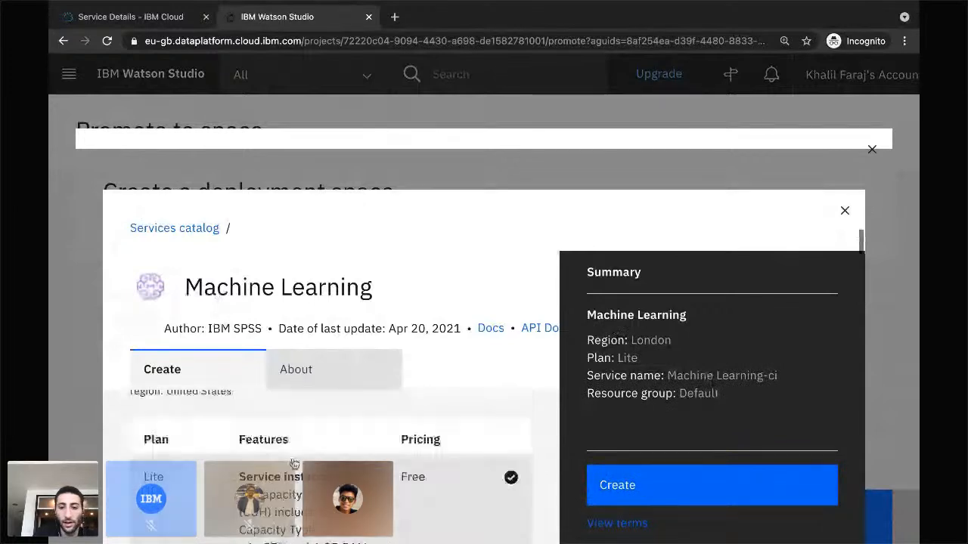
pyautogui.scroll(-6, 330, 462)
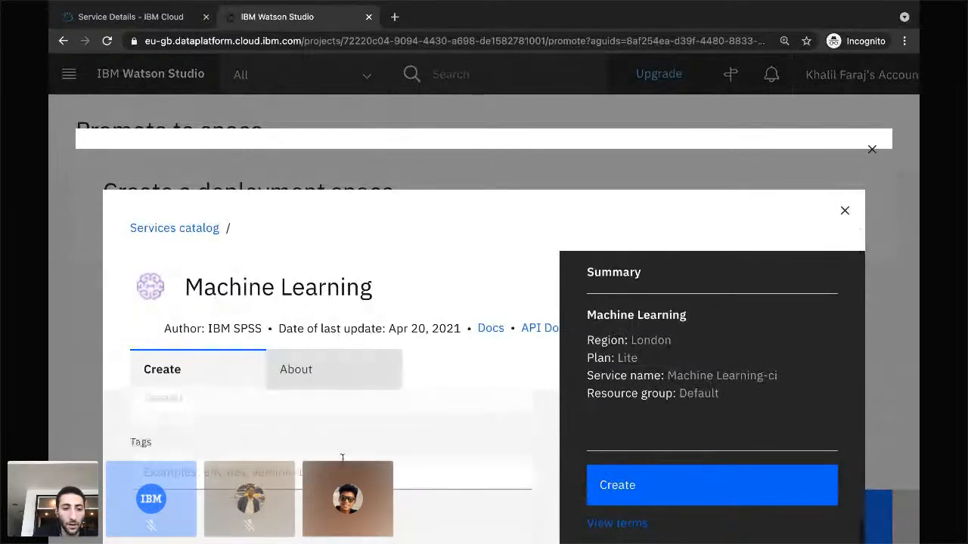
pyautogui.scroll(5, 315, 463)
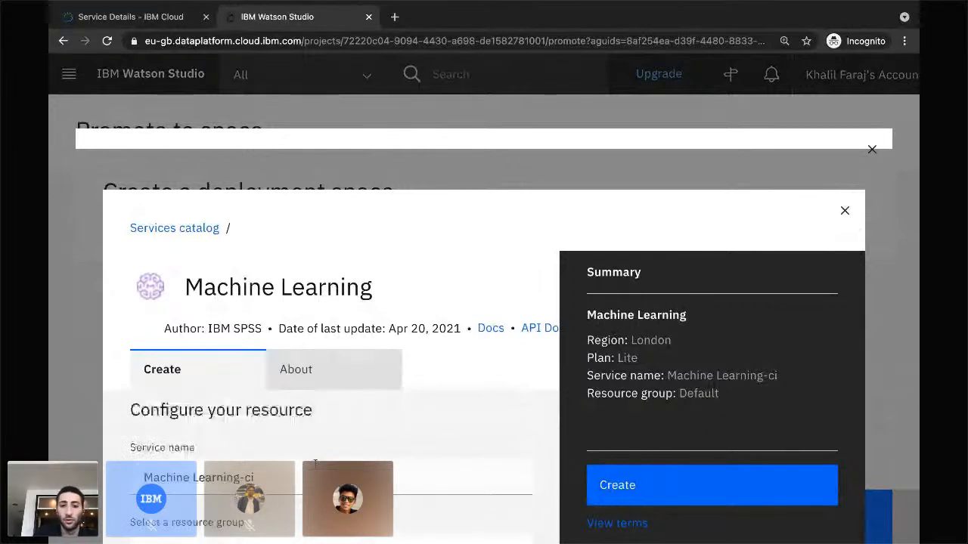
pyautogui.scroll(-1, 653, 454)
pyautogui.click(644, 485)
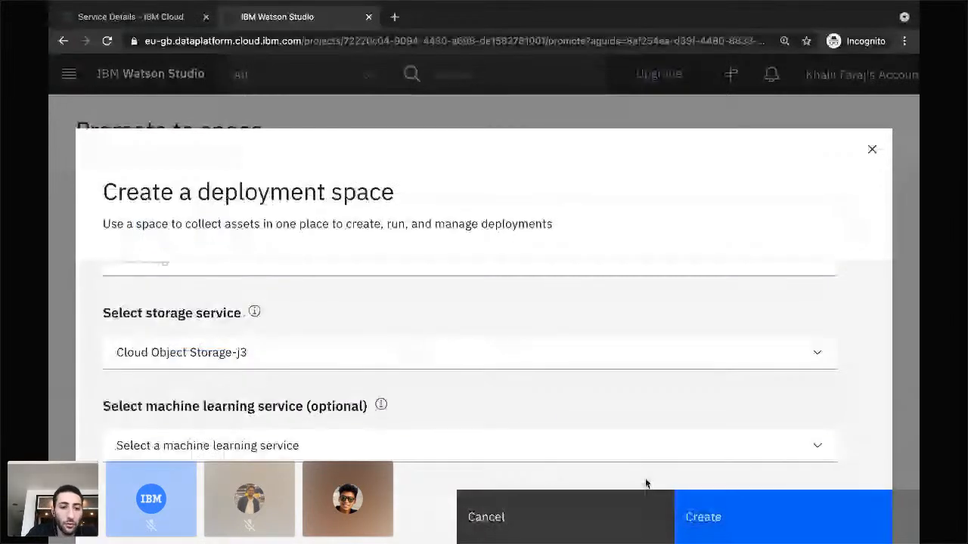
# - Assign the Machine Learning-ci service to My Deployment Space, create the space and dismiss the completion notice
pyautogui.click(429, 457)
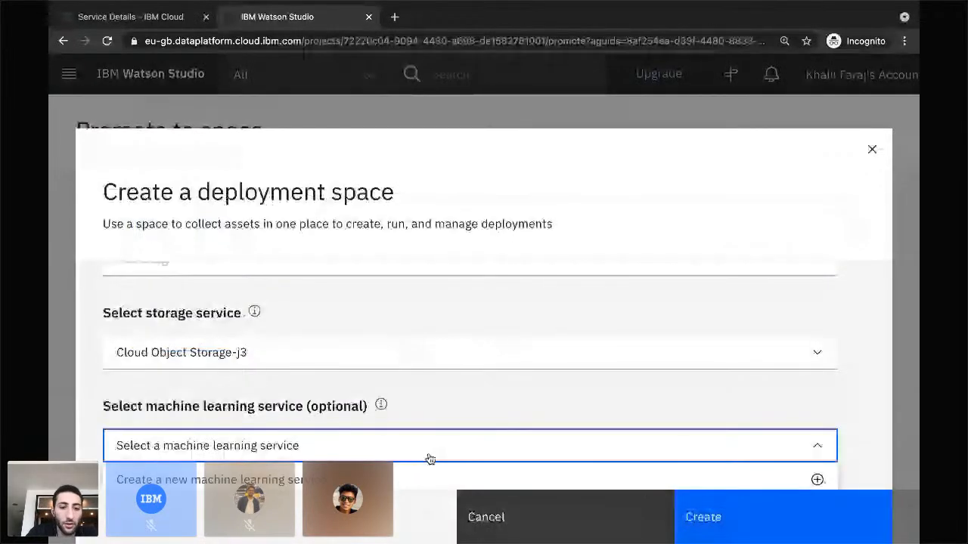
pyautogui.scroll(-1, 430, 459)
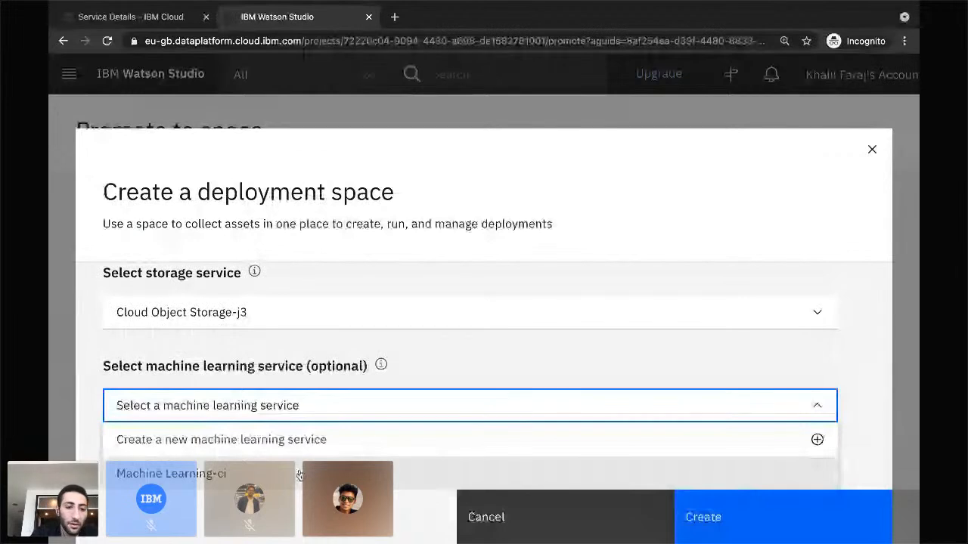
pyautogui.click(253, 477)
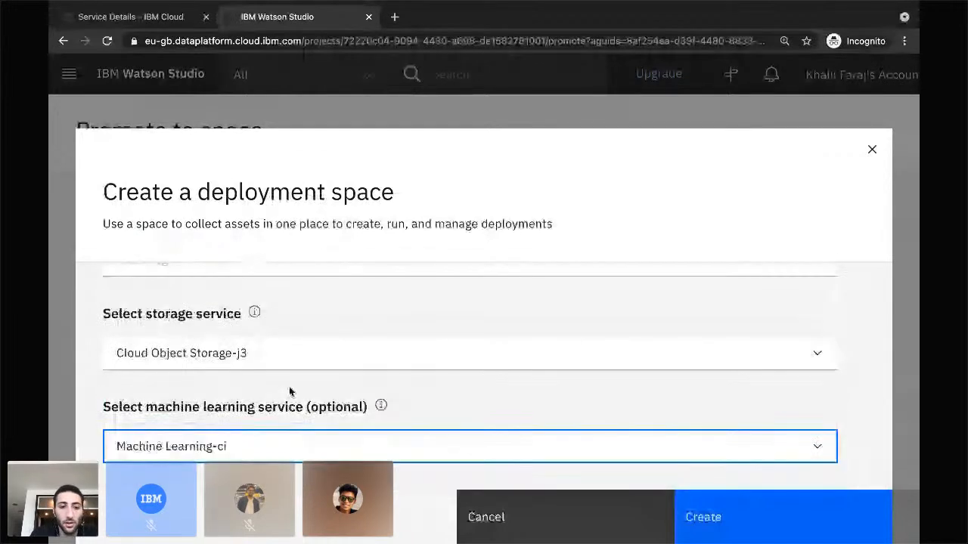
pyautogui.scroll(3, 290, 391)
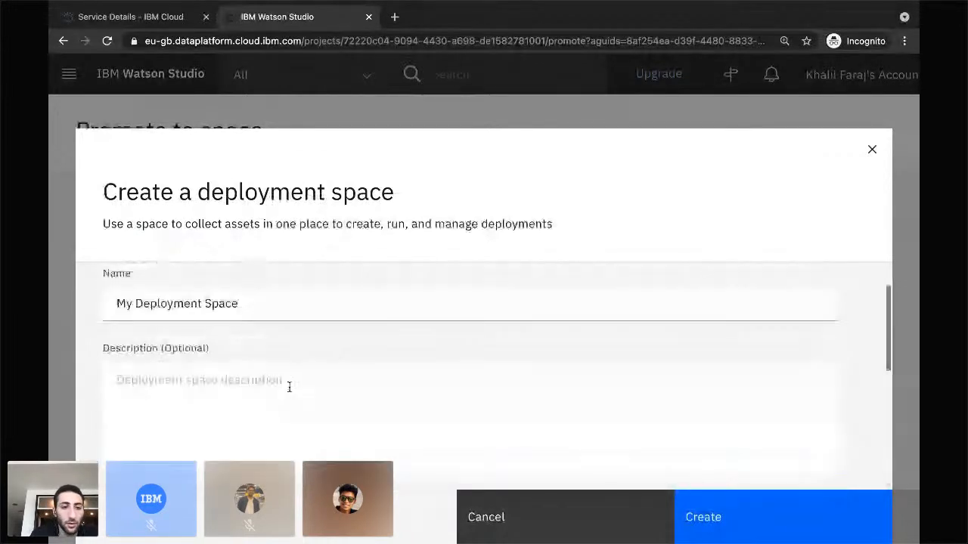
pyautogui.scroll(-3, 289, 387)
pyautogui.scroll(-2, 198, 392)
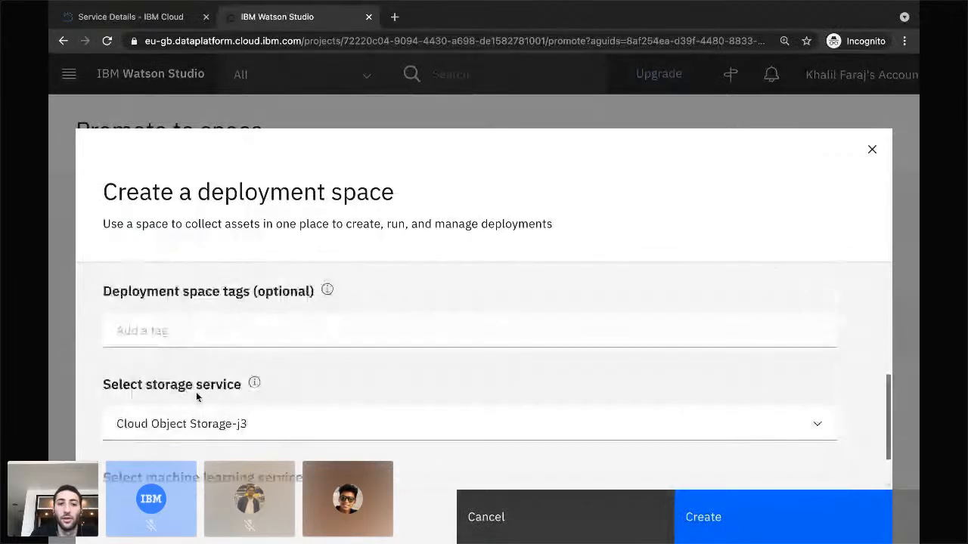
pyautogui.scroll(-1, 214, 434)
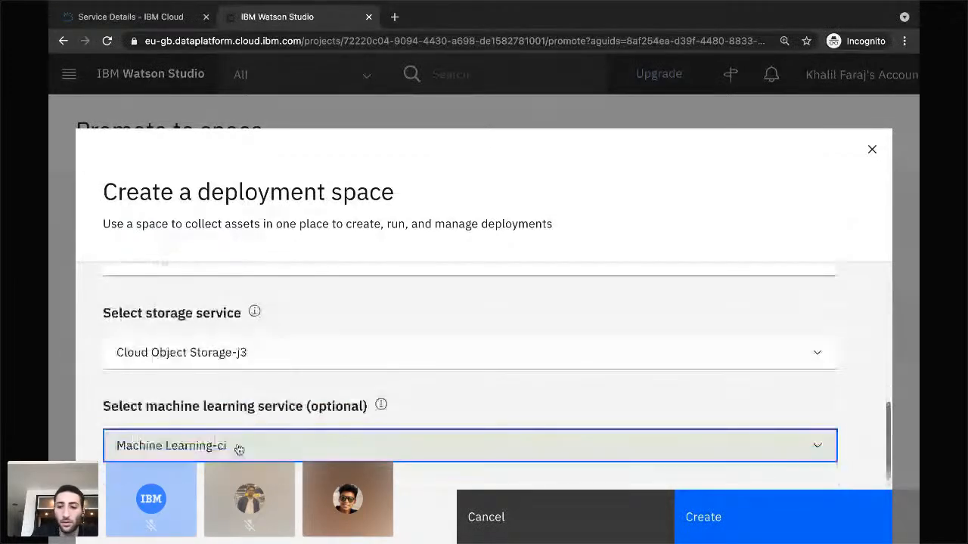
pyautogui.click(754, 520)
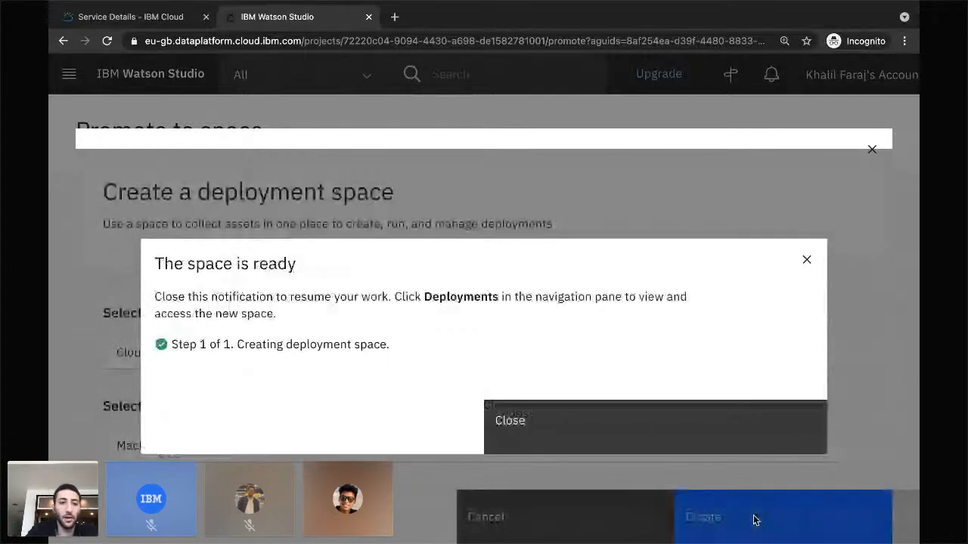
pyautogui.click(546, 428)
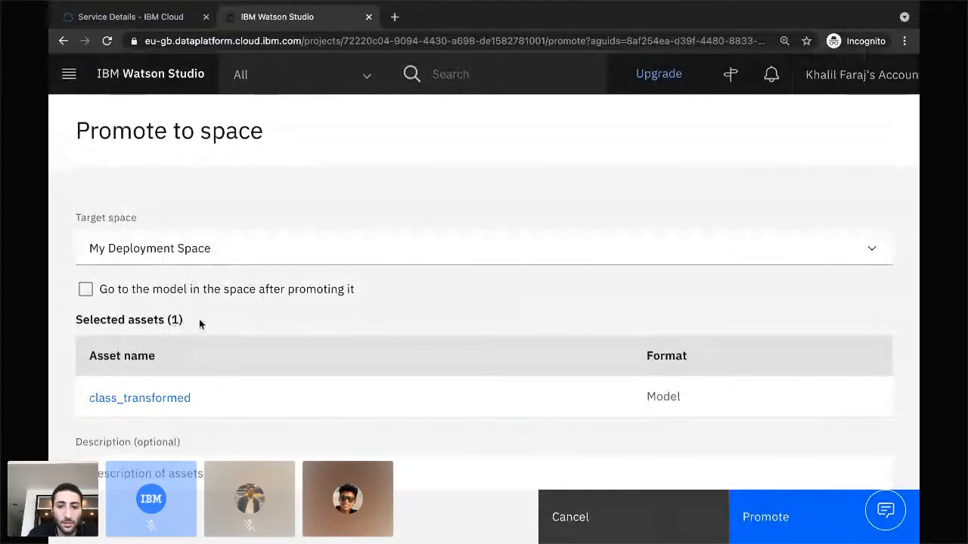
# - Rename the class_transformed asset selected for promotion to LSVM Model
pyautogui.scroll(-1, 198, 327)
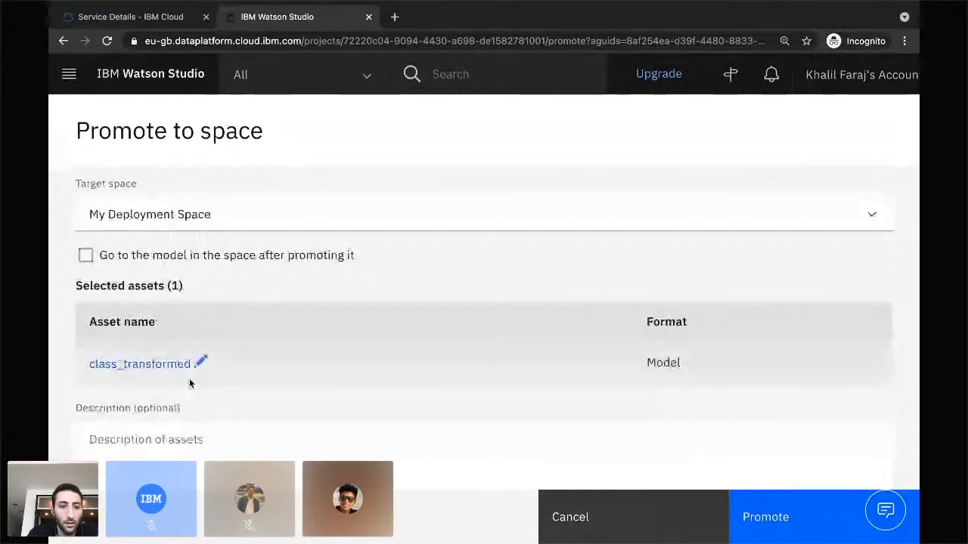
pyautogui.scroll(-1, 188, 386)
pyautogui.click(199, 337)
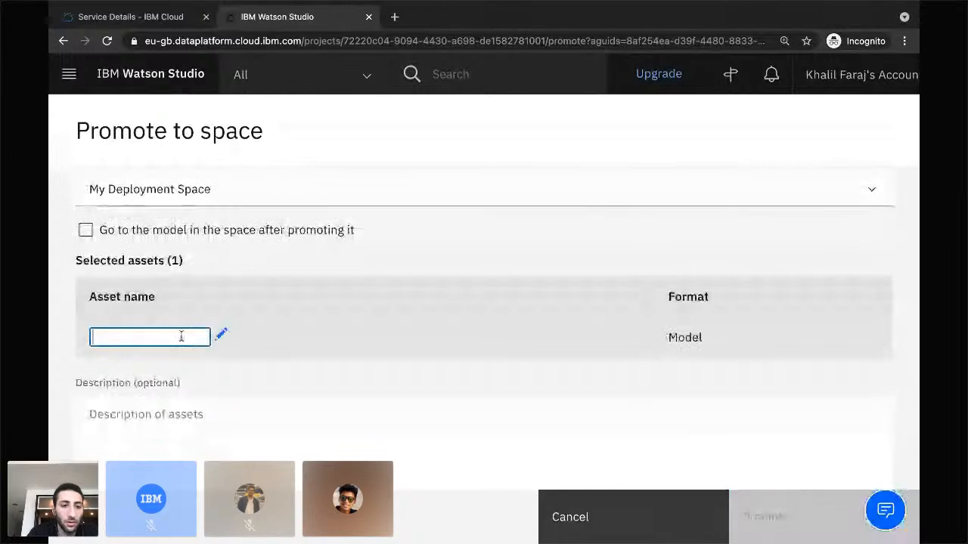
pyautogui.write('LS')
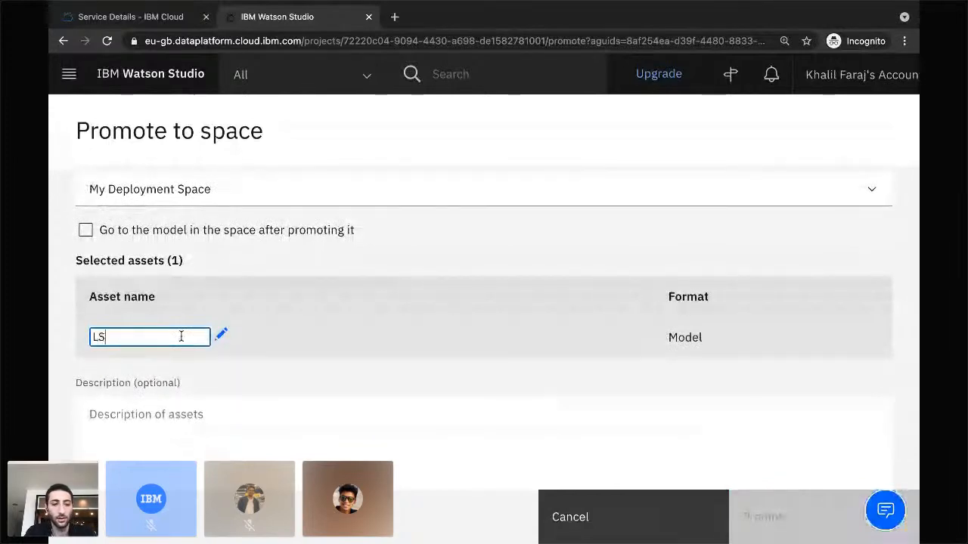
pyautogui.write('VM MO')
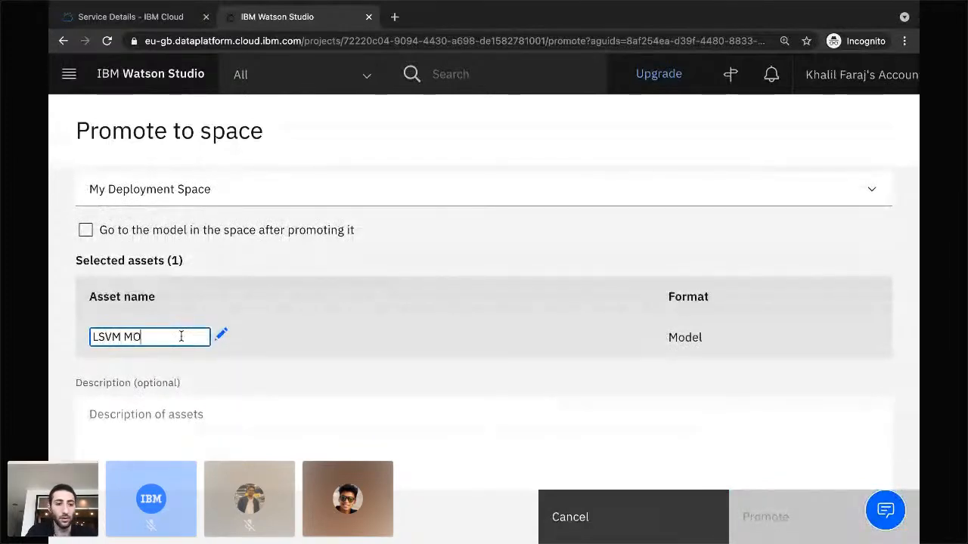
pyautogui.press('BackSpace')
pyautogui.press('BackSpace')
pyautogui.press('BackSpace')
pyautogui.write('mo')
pyautogui.press('BackSpace')
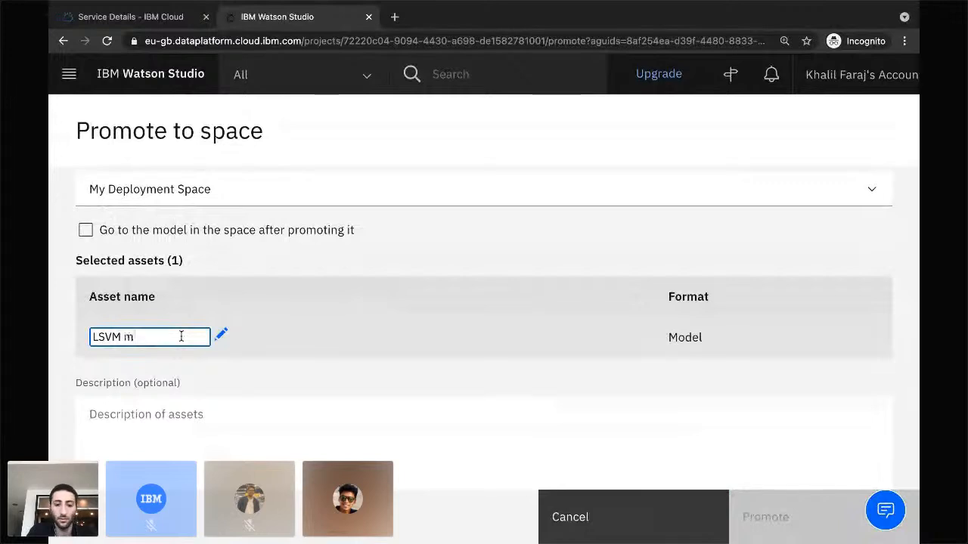
pyautogui.press('BackSpace')
pyautogui.write('Model')
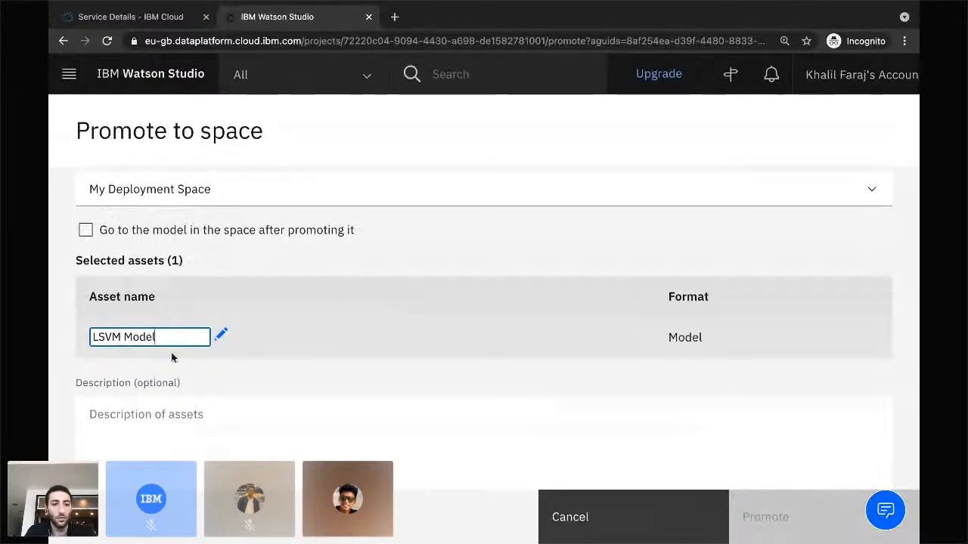
pyautogui.click(364, 371)
# - Promote LSVM Model to My Deployment Space without adding a description
pyautogui.scroll(-2, 196, 439)
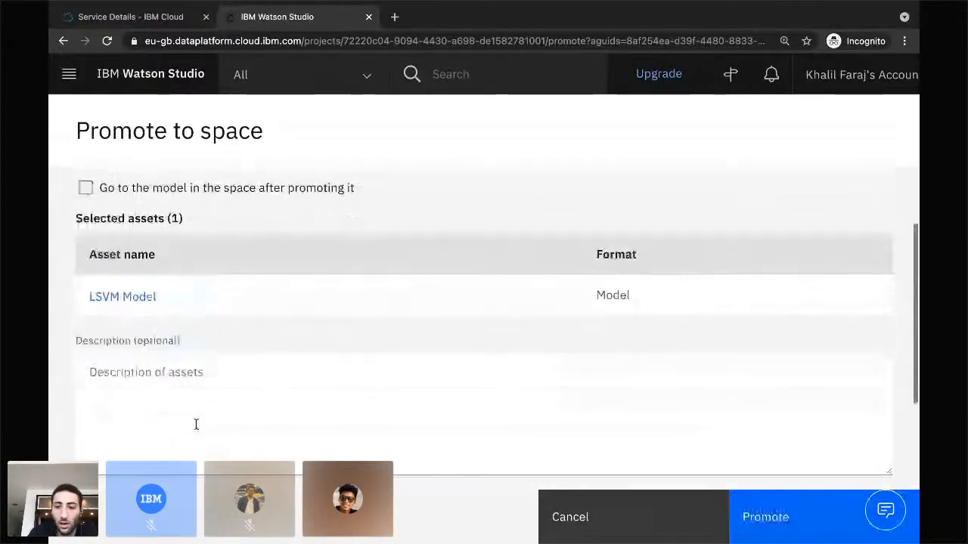
pyautogui.scroll(-3, 454, 416)
pyautogui.scroll(3, 570, 340)
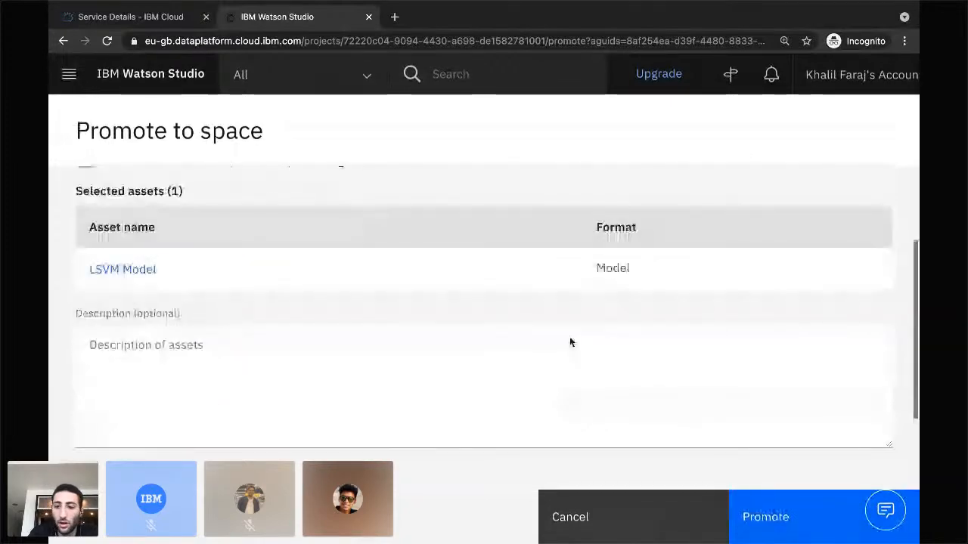
pyautogui.scroll(-3, 569, 337)
pyautogui.click(791, 530)
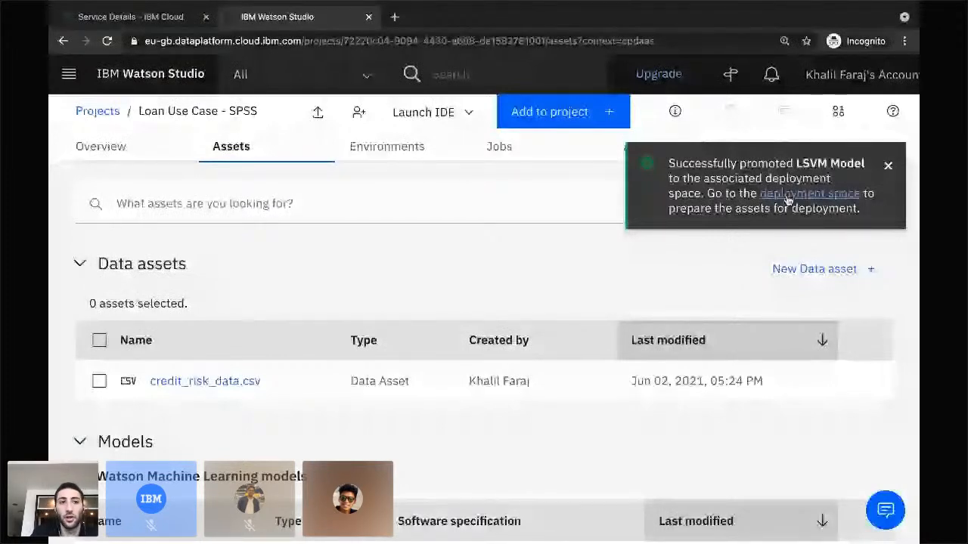
# - Open My Deployment Space from the list of all deployment spaces, dismissing the welcome tour
pyautogui.click(67, 75)
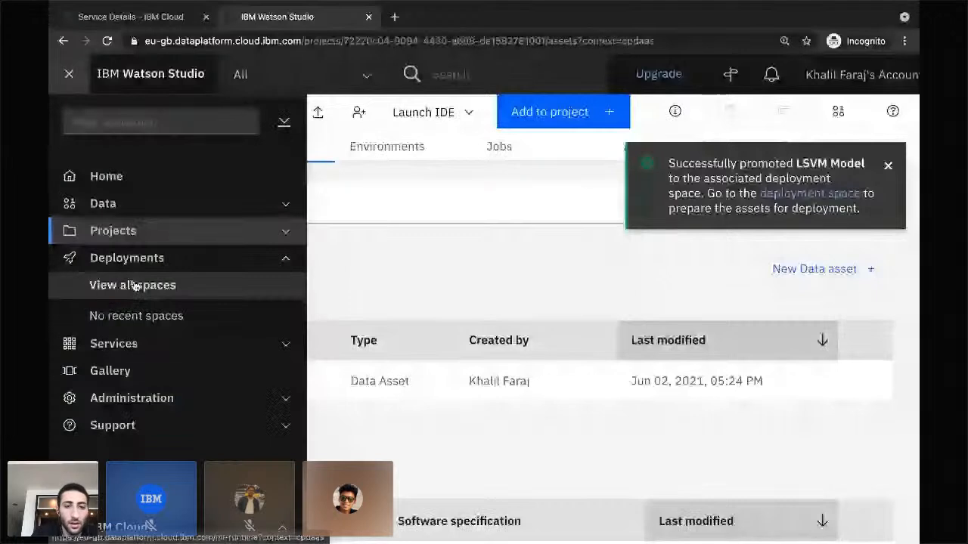
pyautogui.click(133, 286)
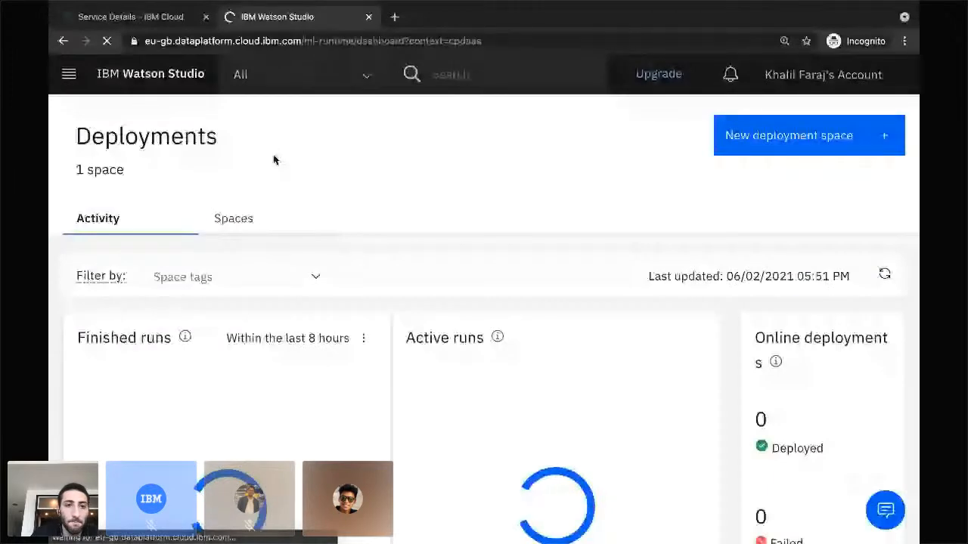
pyautogui.click(234, 221)
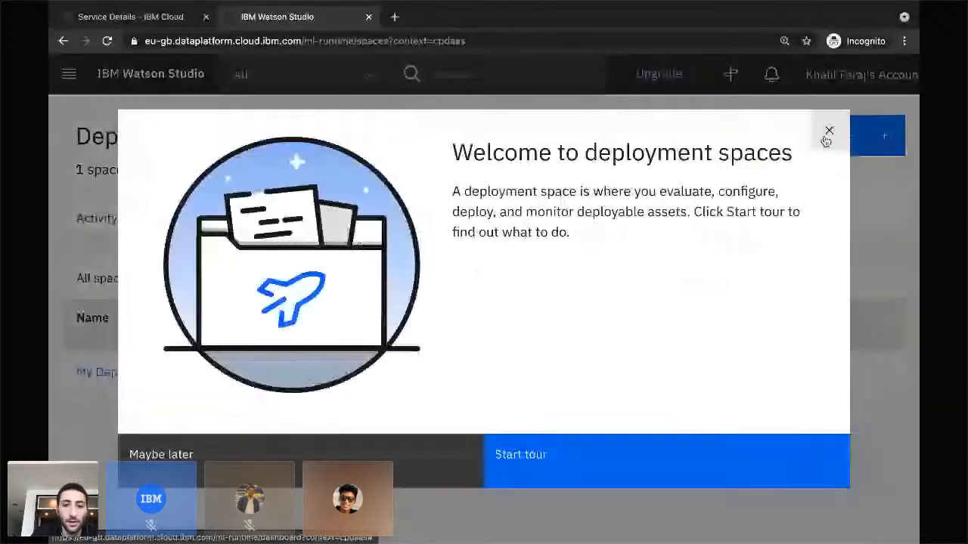
pyautogui.click(828, 132)
pyautogui.click(103, 372)
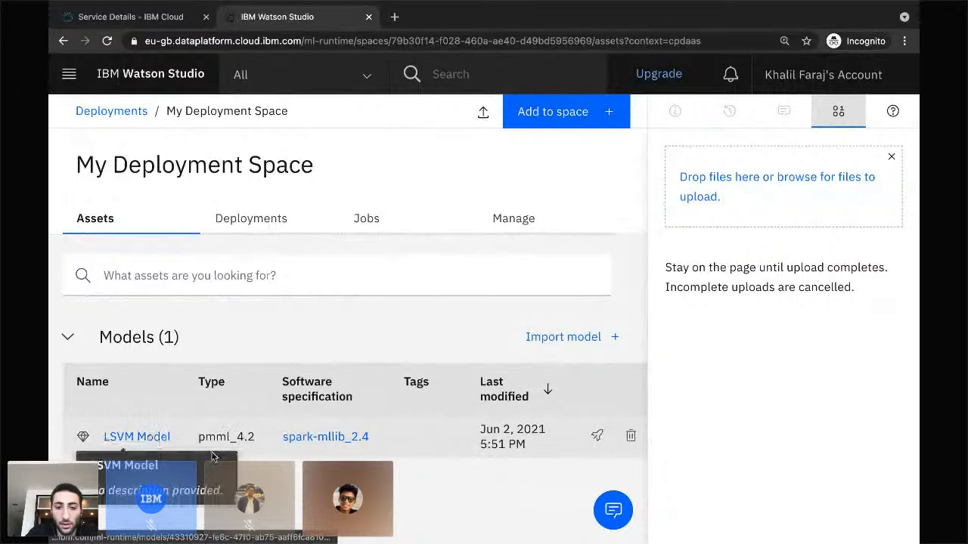
# - Start a new deployment of LSVM Model and choose Online as the deployment type
pyautogui.click(596, 438)
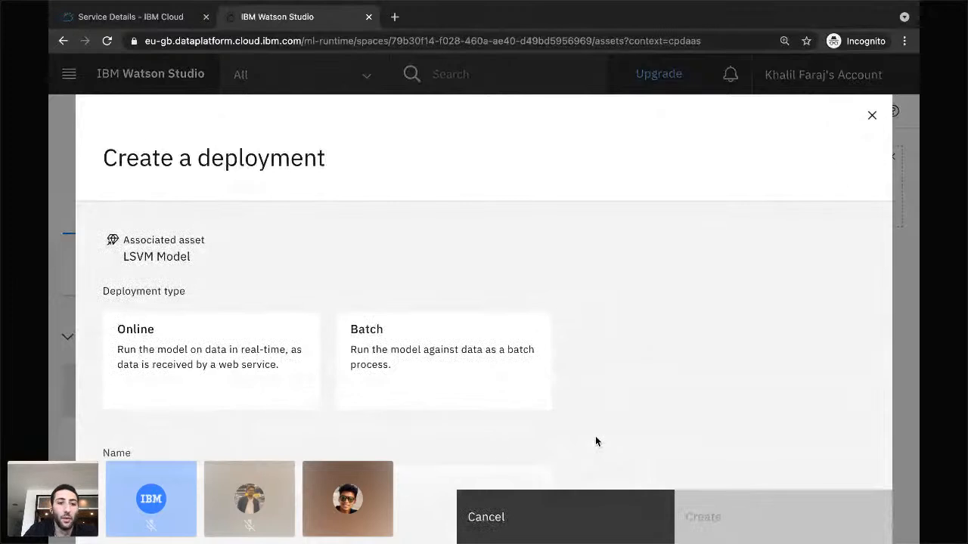
pyautogui.scroll(-1, 374, 436)
pyautogui.click(283, 389)
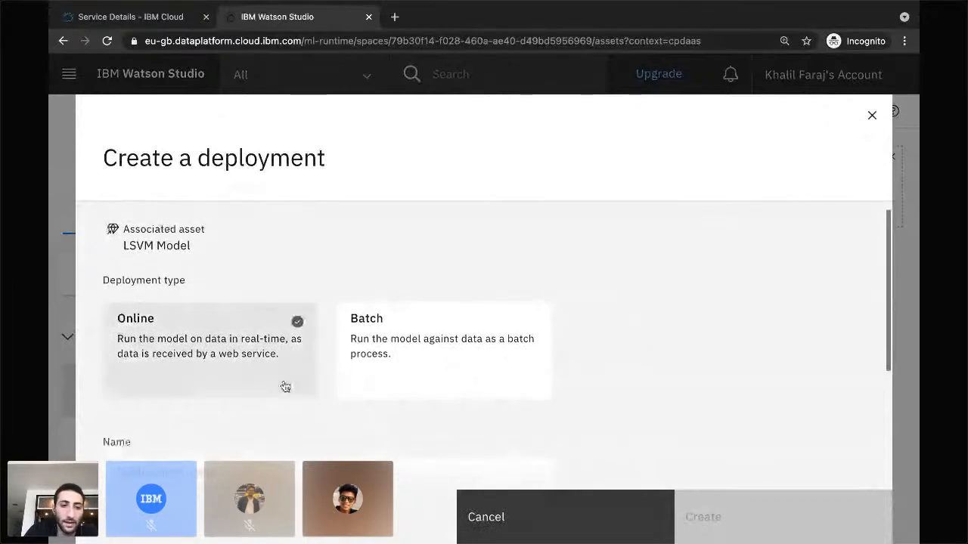
pyautogui.click(251, 361)
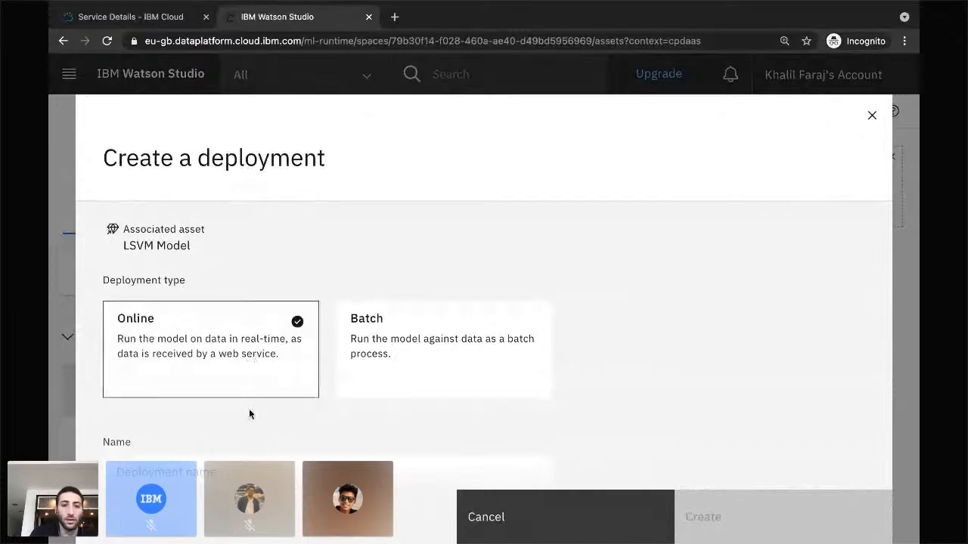
# - Name the deployment LSVM Loan Model and create it, leaving the description and tags empty
pyautogui.scroll(-3, 245, 414)
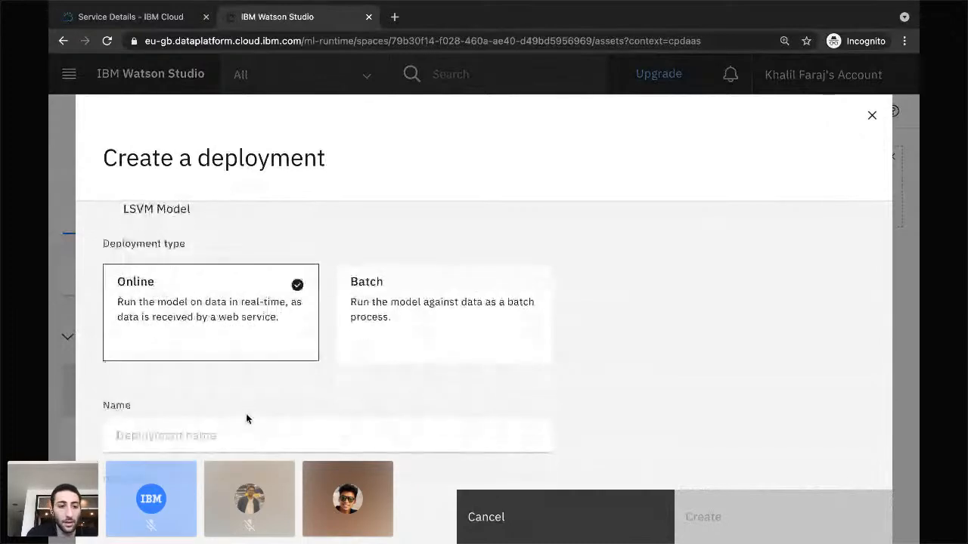
pyautogui.scroll(-1, 240, 408)
pyautogui.click(227, 350)
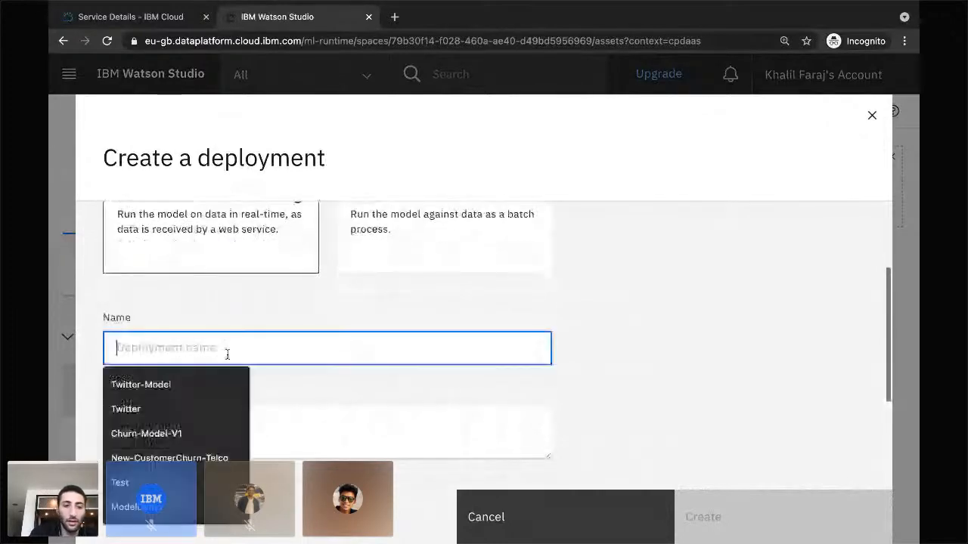
pyautogui.write('L')
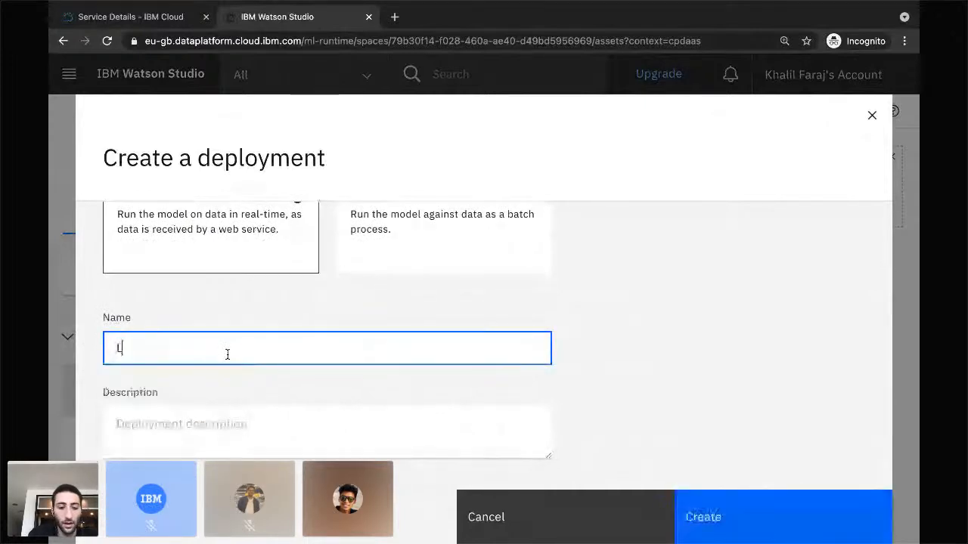
pyautogui.write('SVM ')
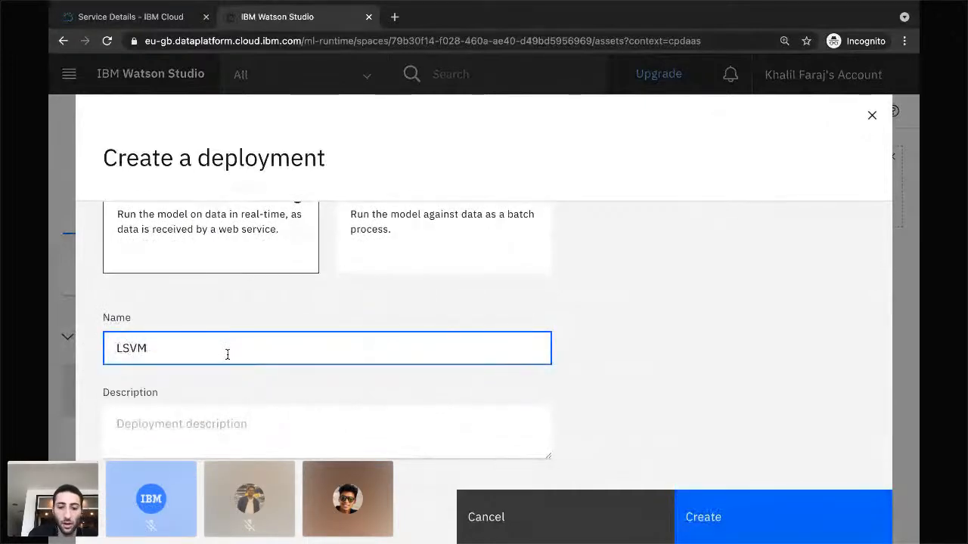
pyautogui.write('Lin')
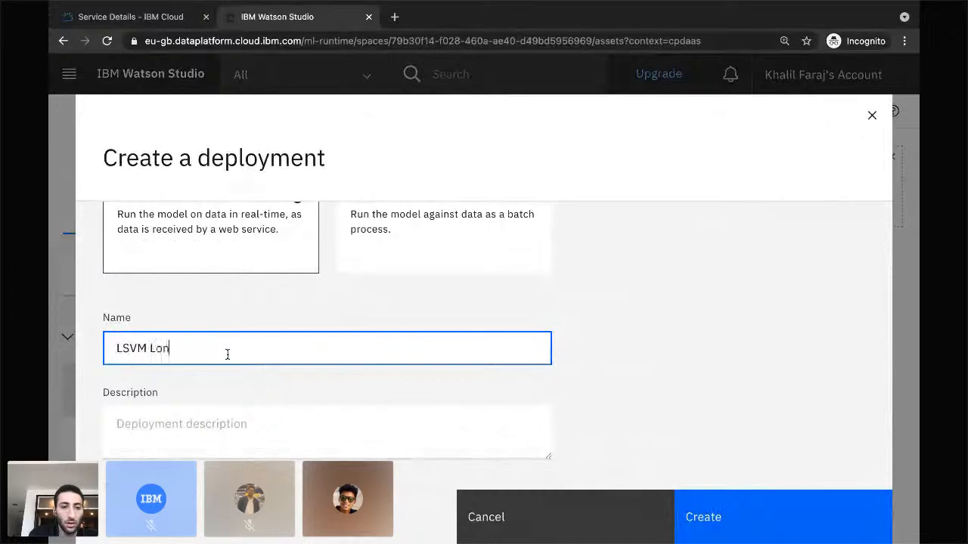
pyautogui.press('BackSpace')
pyautogui.press('BackSpace')
pyautogui.write('On')
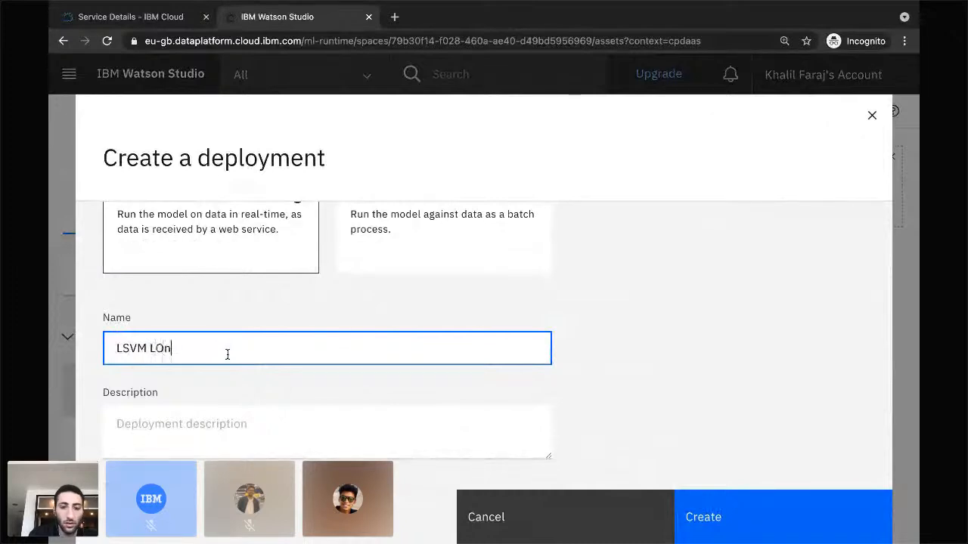
pyautogui.press('BackSpace')
pyautogui.press('BackSpace')
pyautogui.write('oan Model')
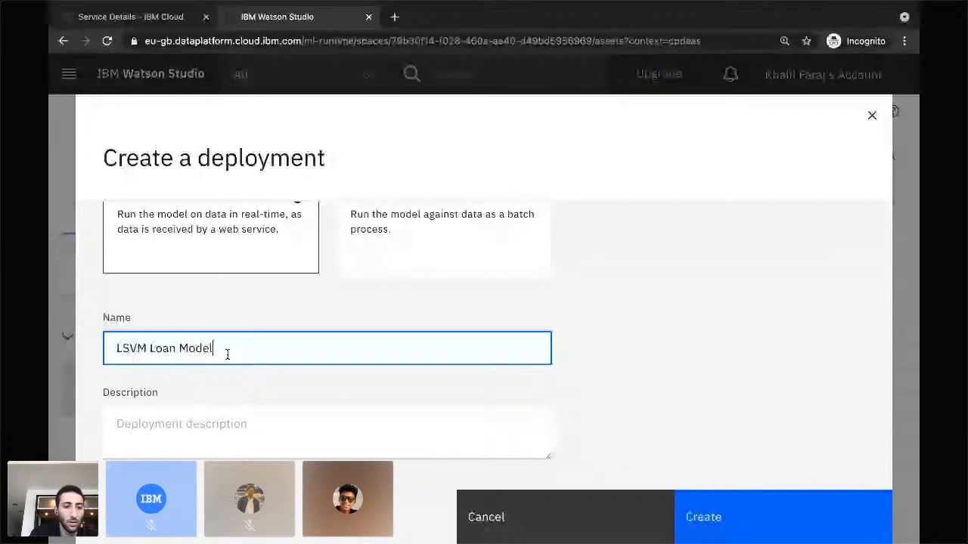
pyautogui.scroll(-1, 231, 406)
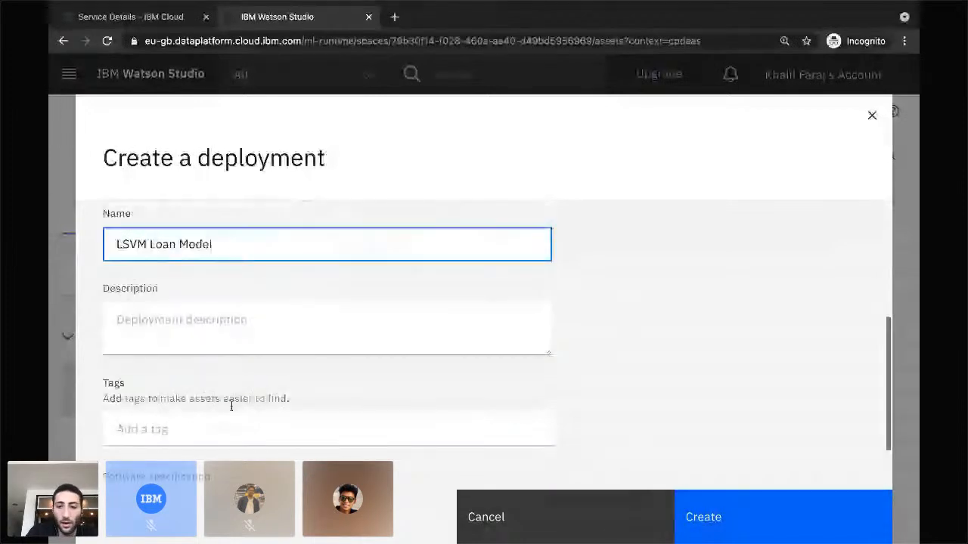
pyautogui.scroll(-1, 227, 378)
pyautogui.click(684, 517)
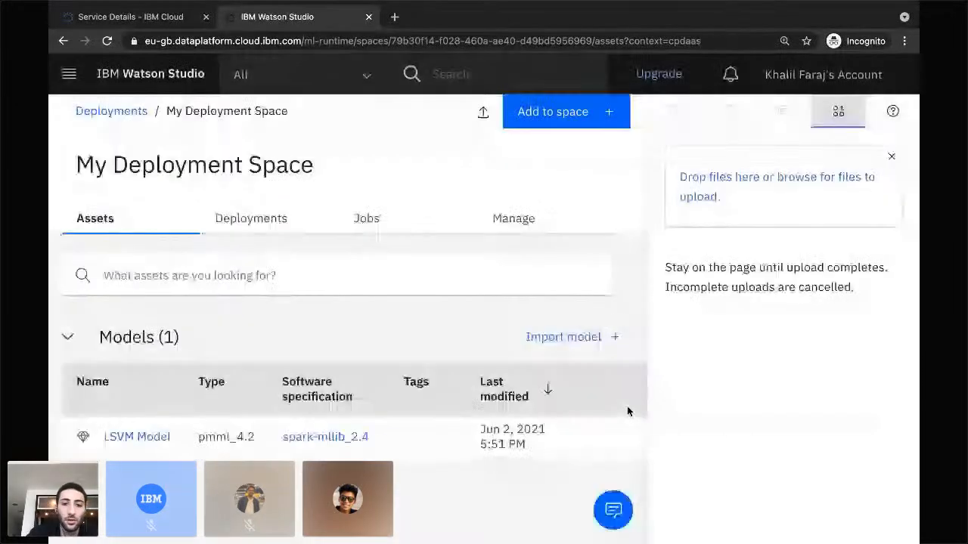
# - Open the LSVM Loan Model deployment from the space's deployments and highlight its direct endpoint link
pyautogui.click(258, 224)
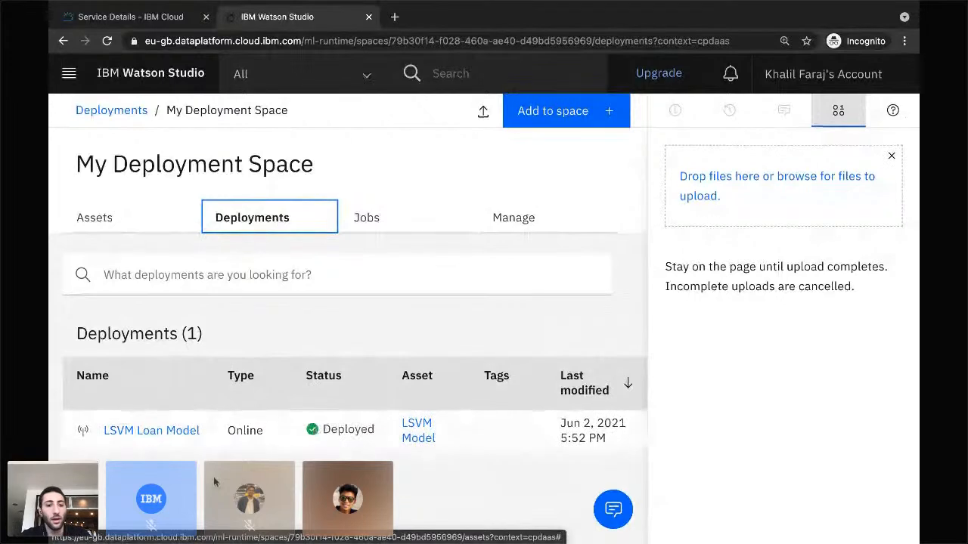
pyautogui.click(166, 431)
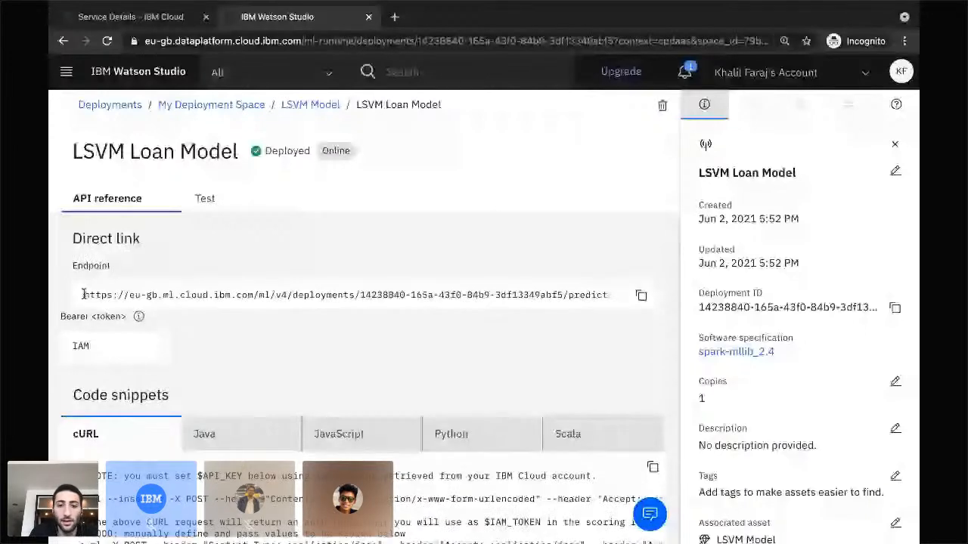
pyautogui.moveTo(83, 295); pyautogui.dragTo(587, 313)
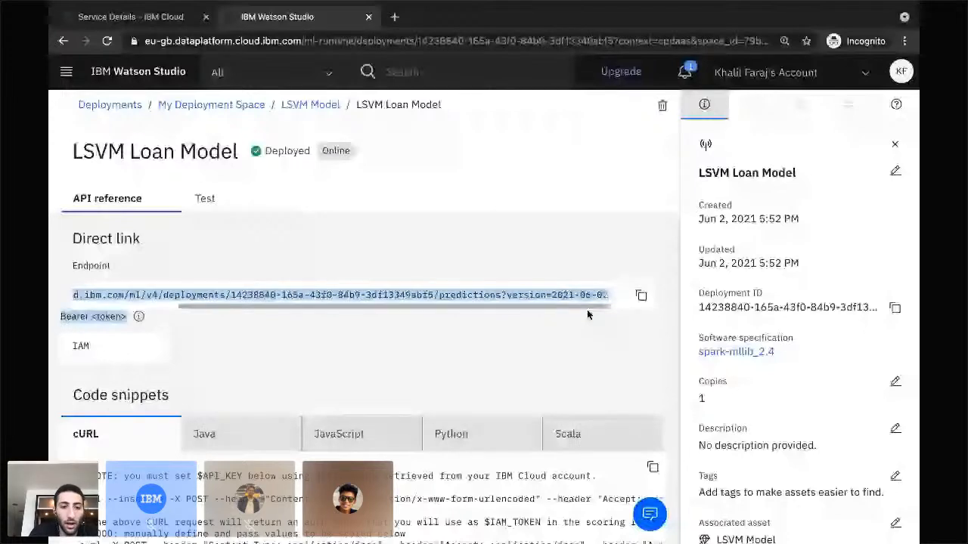
# - Examine the Java, JavaScript and Scala code snippets for calling the deployment, ending on the Java one
pyautogui.scroll(-1, 378, 356)
pyautogui.click(242, 401)
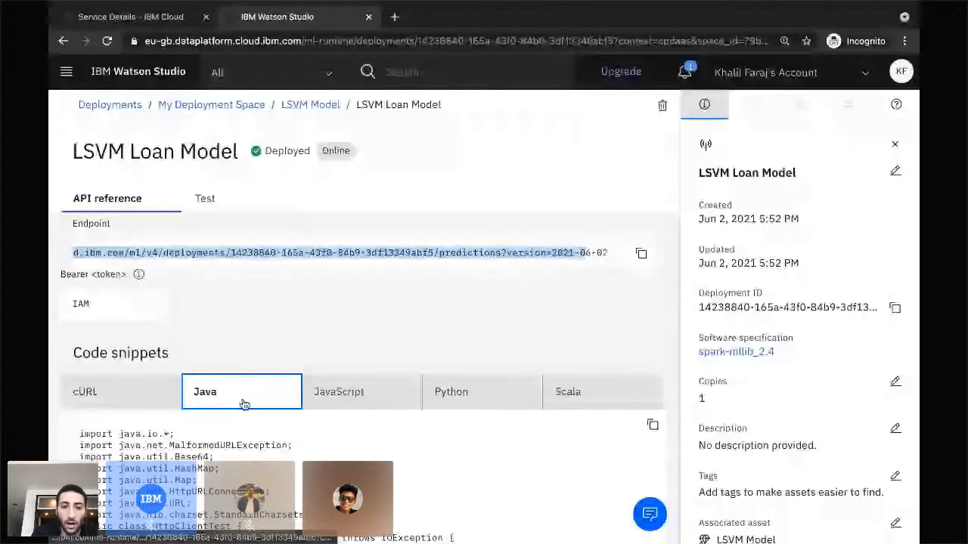
pyautogui.click(332, 397)
pyautogui.scroll(-1, 258, 427)
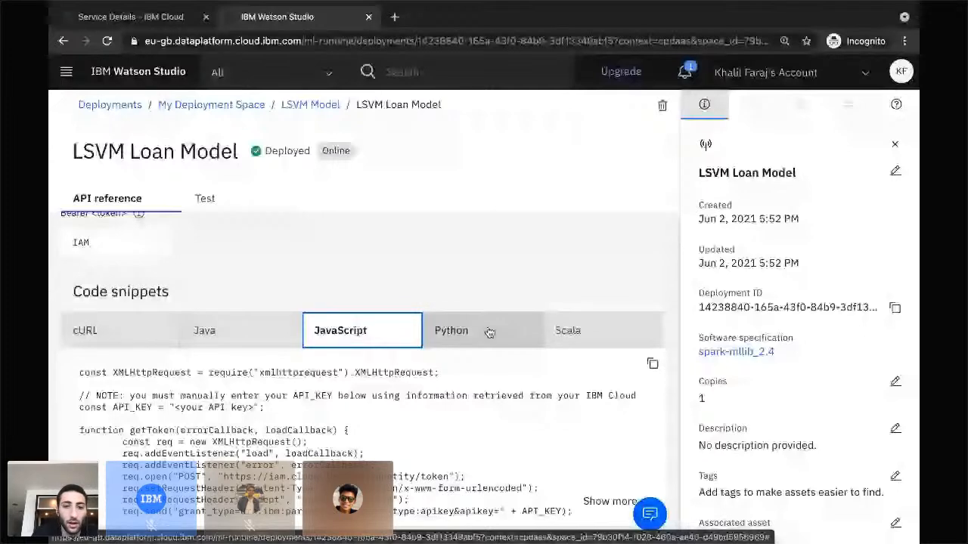
pyautogui.click(568, 332)
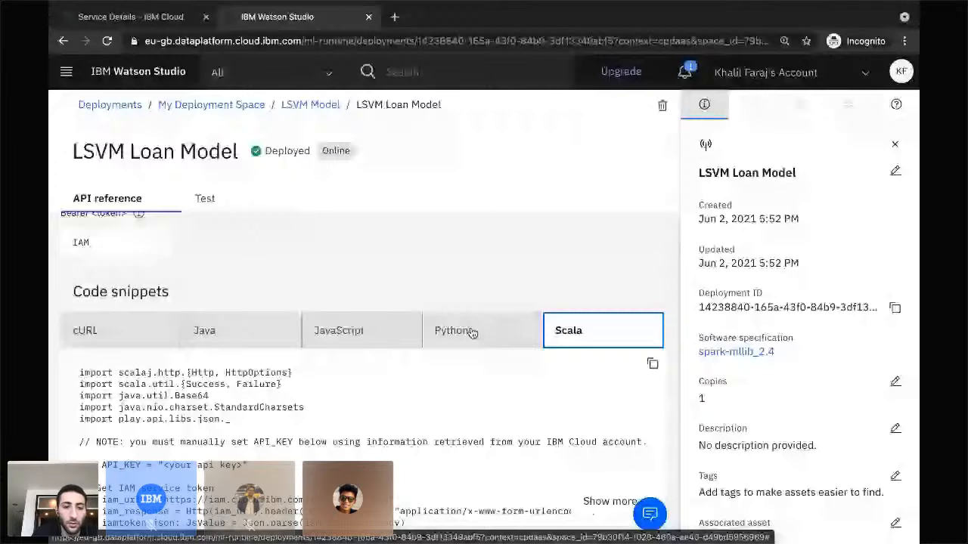
pyautogui.click(240, 331)
pyautogui.scroll(1, 335, 408)
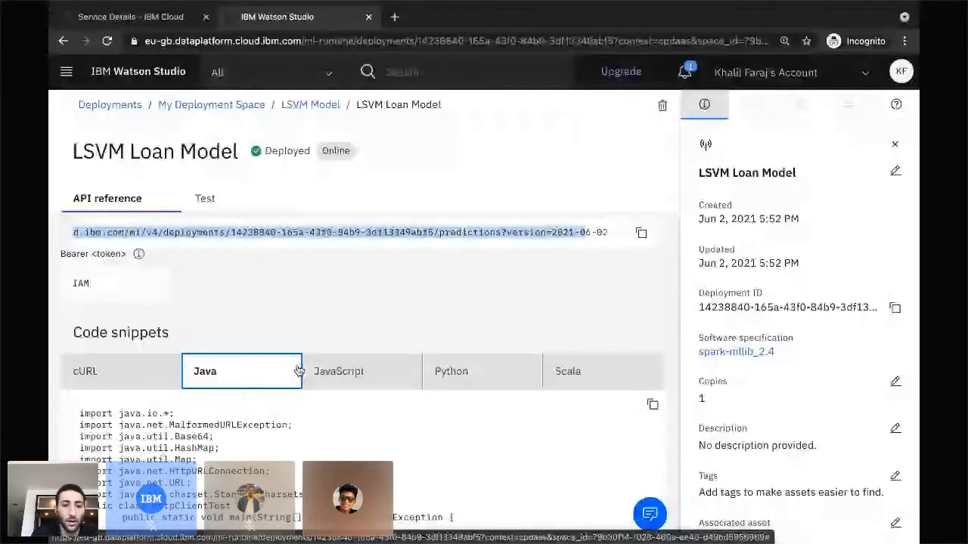
pyautogui.click(792, 72)
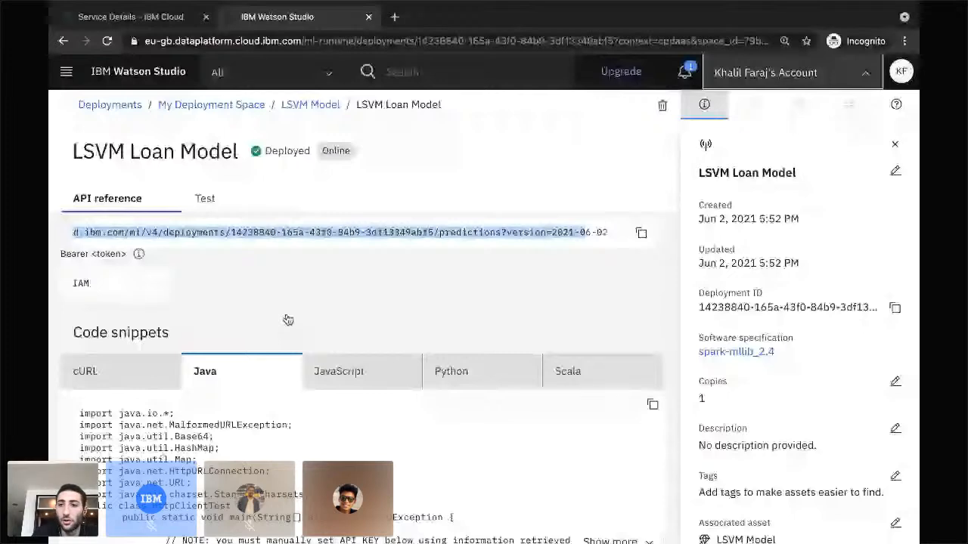
pyautogui.scroll(-1, 287, 320)
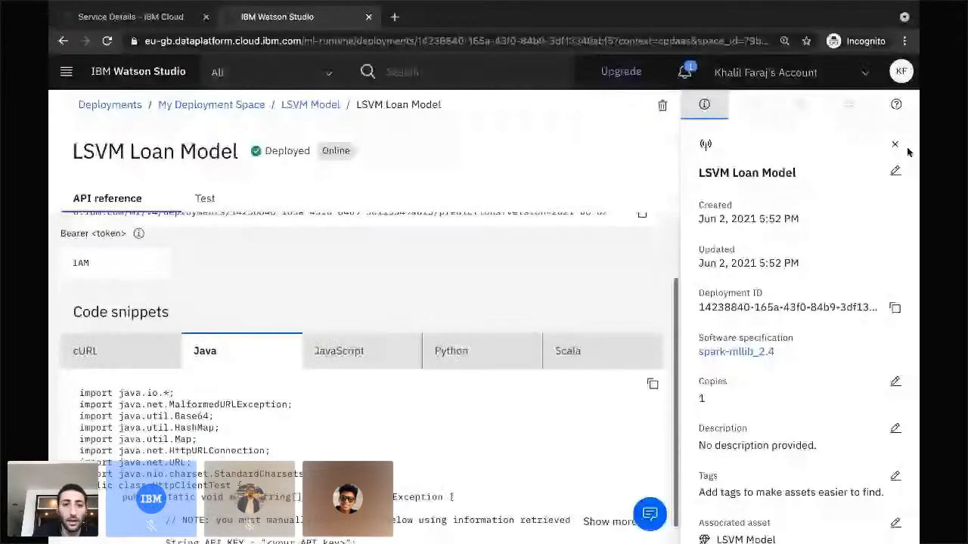
# - Close the deployment's information pane and look through the input fields of its test form
pyautogui.click(895, 144)
pyautogui.click(223, 203)
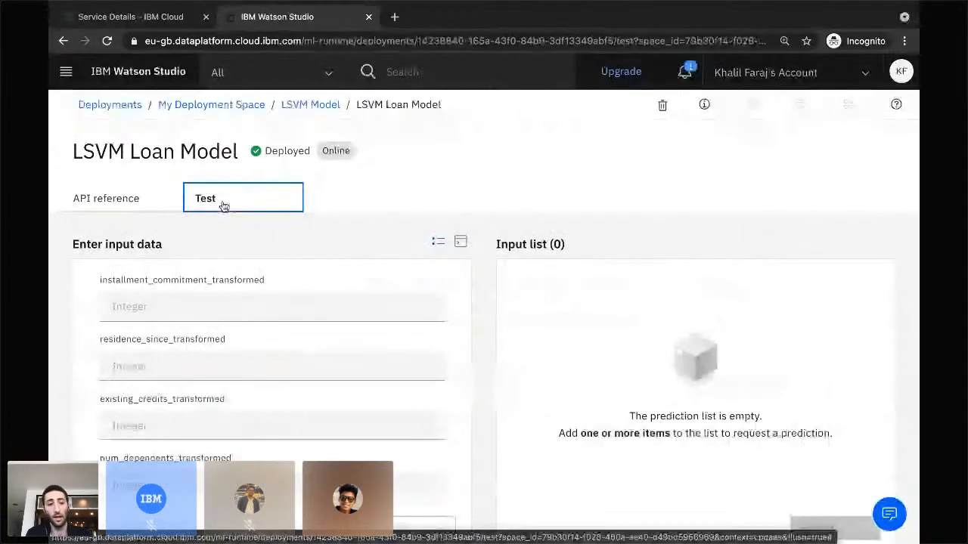
pyautogui.scroll(-5, 220, 333)
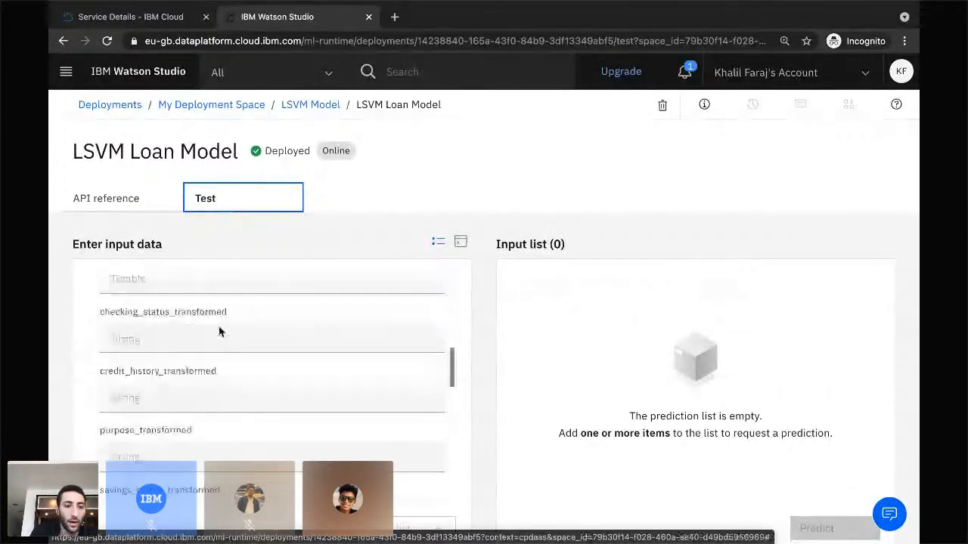
pyautogui.scroll(5, 219, 332)
pyautogui.scroll(-10, 214, 335)
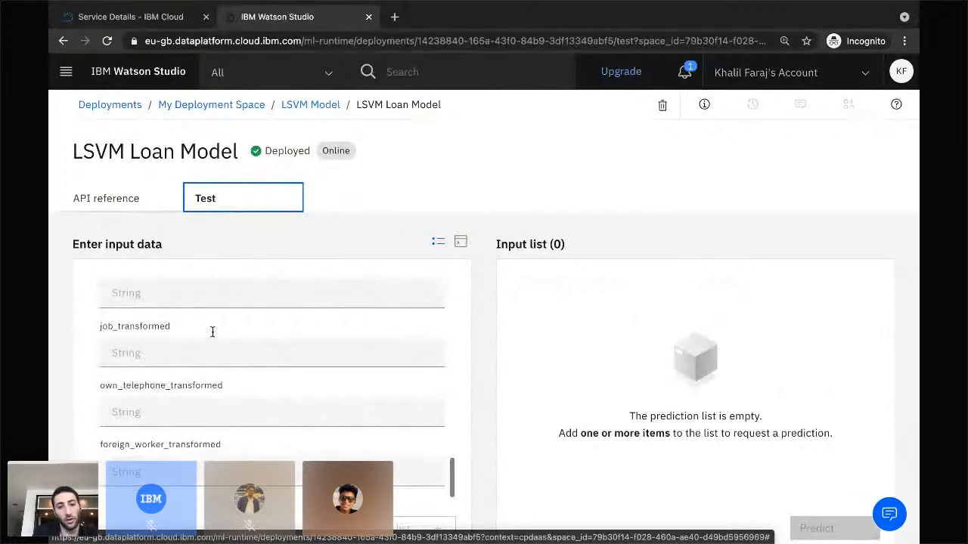
pyautogui.scroll(10, 212, 333)
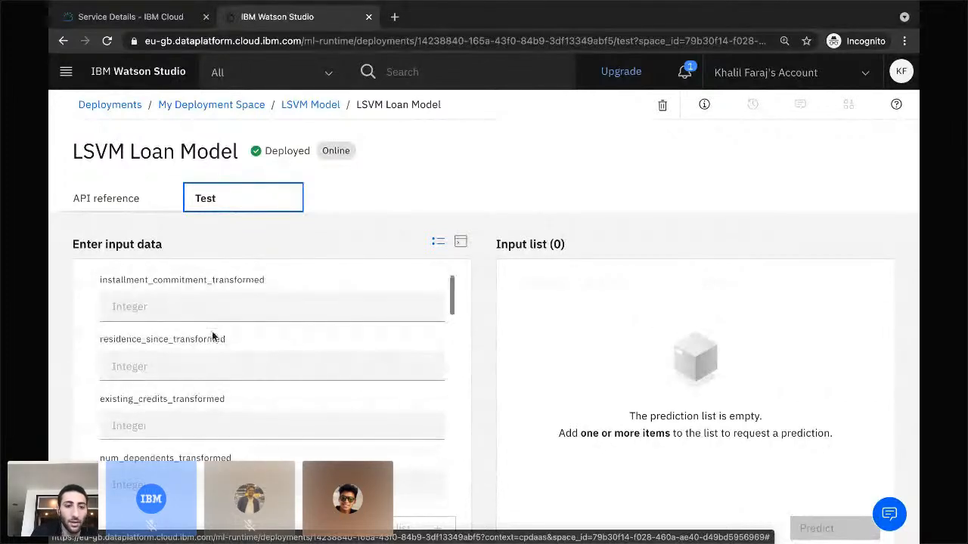
pyautogui.click(188, 309)
pyautogui.scroll(-1, 180, 339)
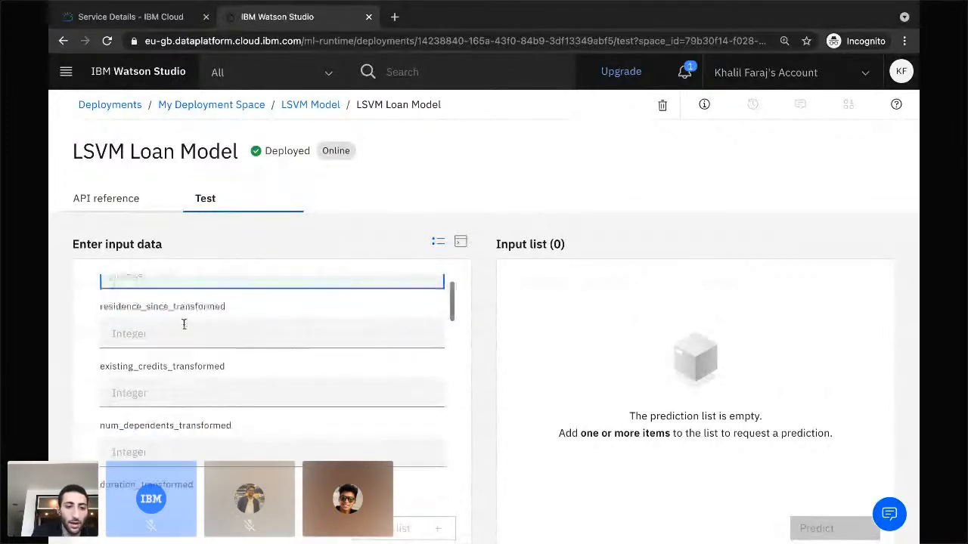
pyautogui.scroll(-3, 172, 344)
pyautogui.scroll(-5, 174, 344)
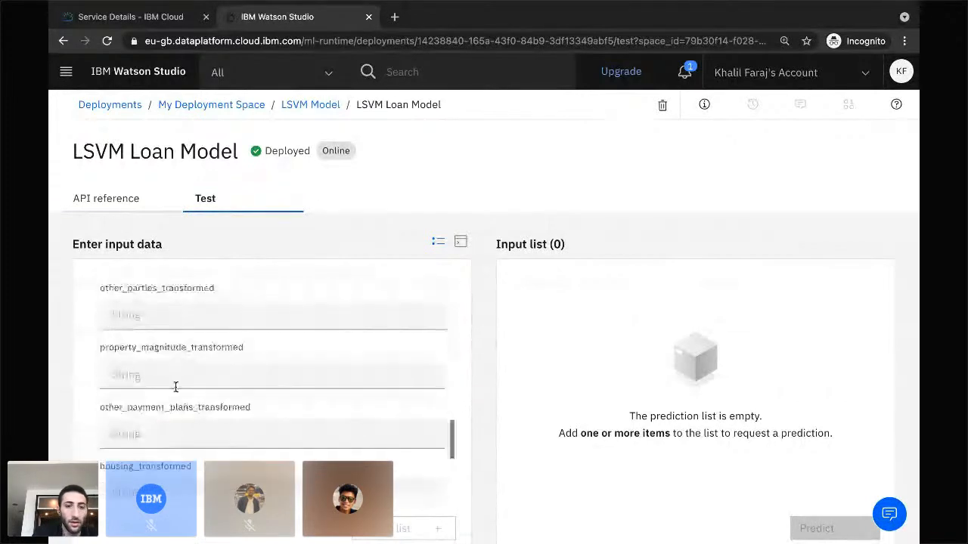
# - View the test input as JSON, switch back to the form and return to the deployment's API reference
pyautogui.click(459, 248)
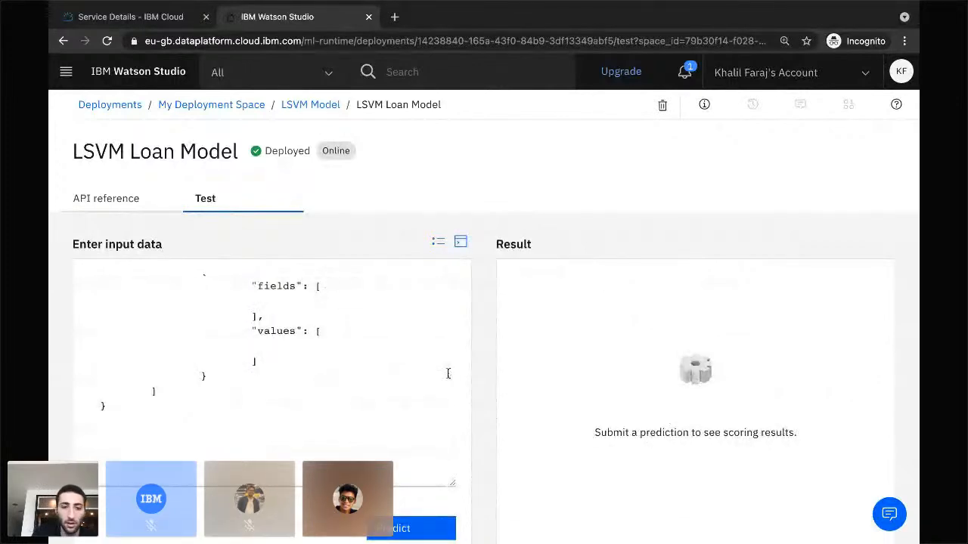
pyautogui.click(438, 242)
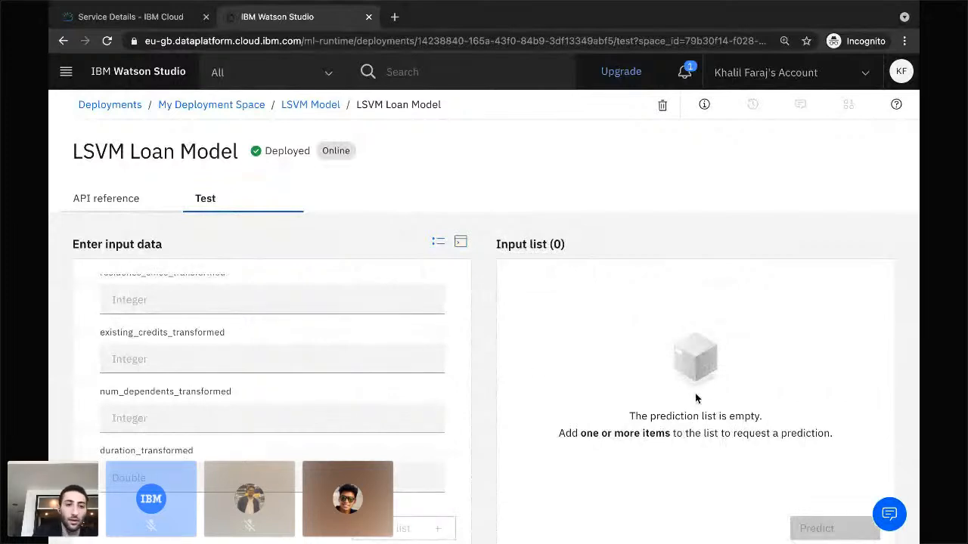
pyautogui.scroll(2, 354, 388)
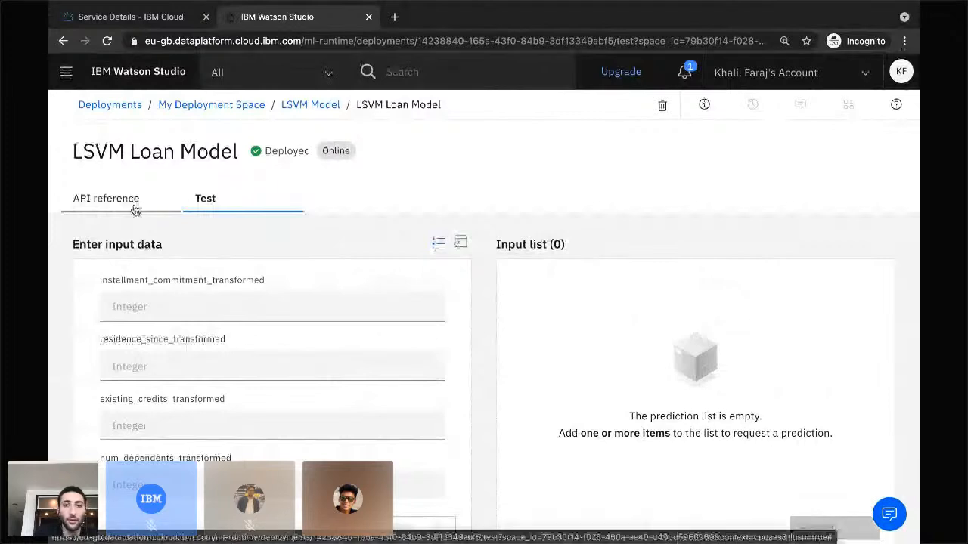
pyautogui.click(136, 210)
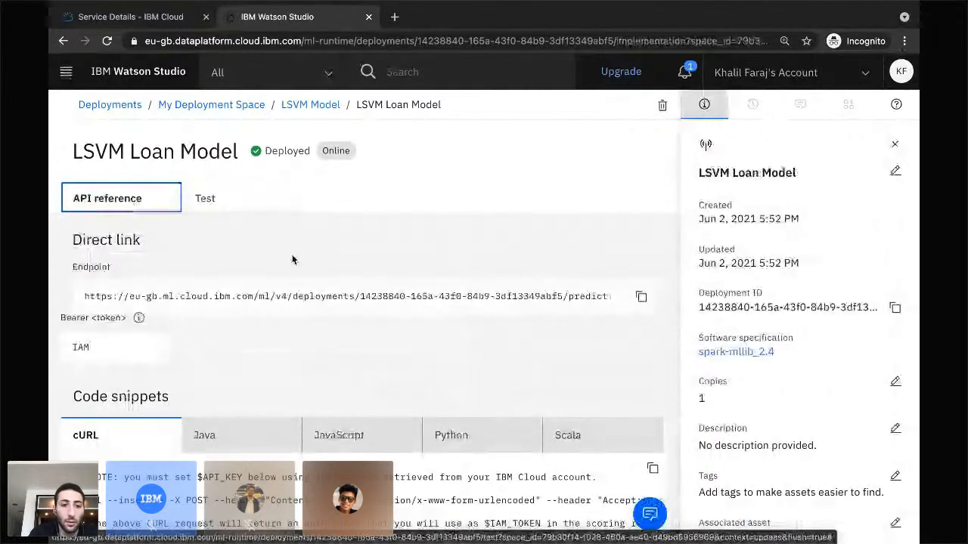
# - Close the deployment's information pane, return to the Watson Studio home page and open the Loan Use Case - SPSS project
pyautogui.click(895, 146)
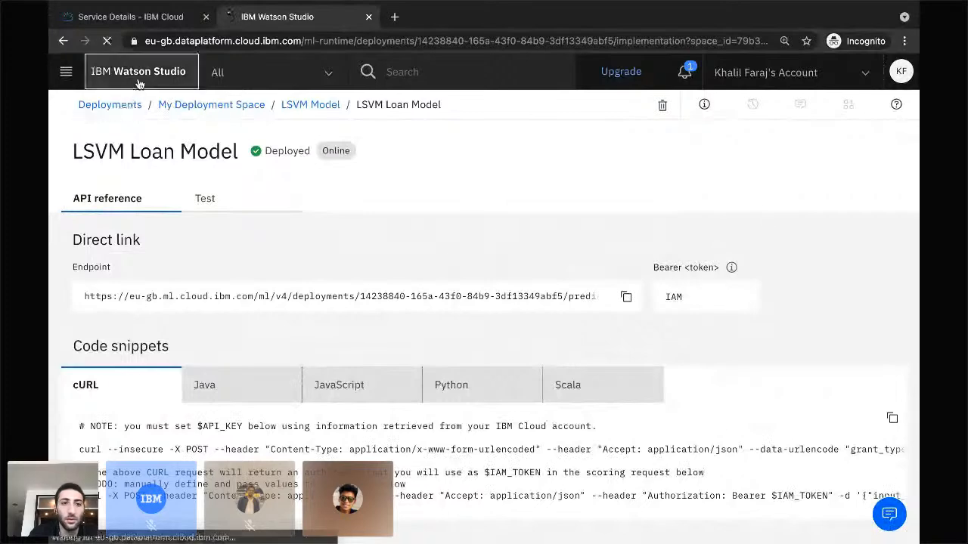
pyautogui.click(137, 72)
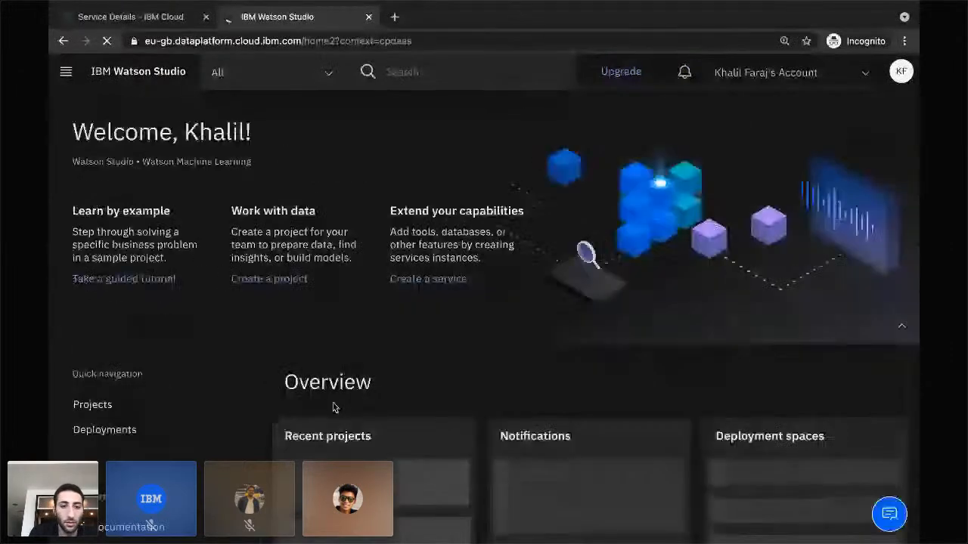
pyautogui.scroll(-1, 333, 407)
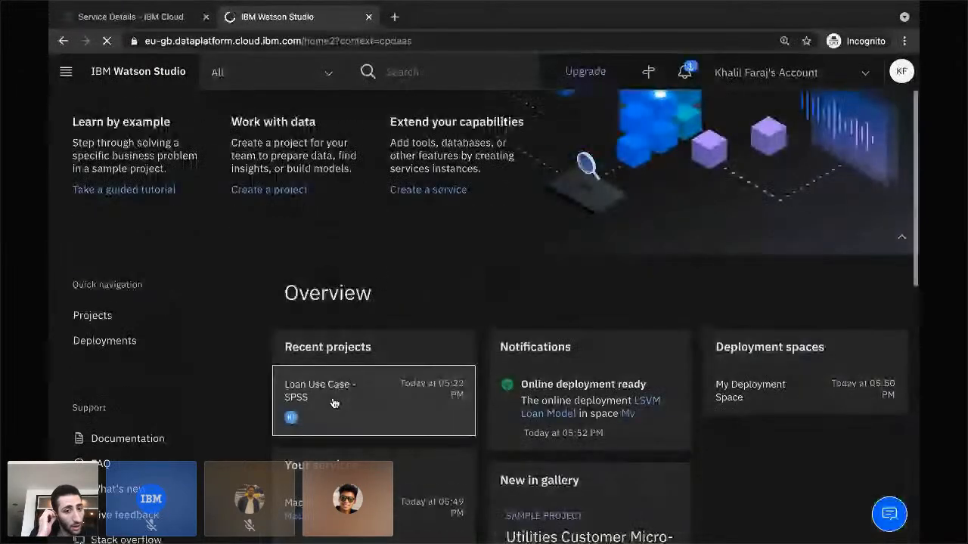
pyautogui.click(334, 405)
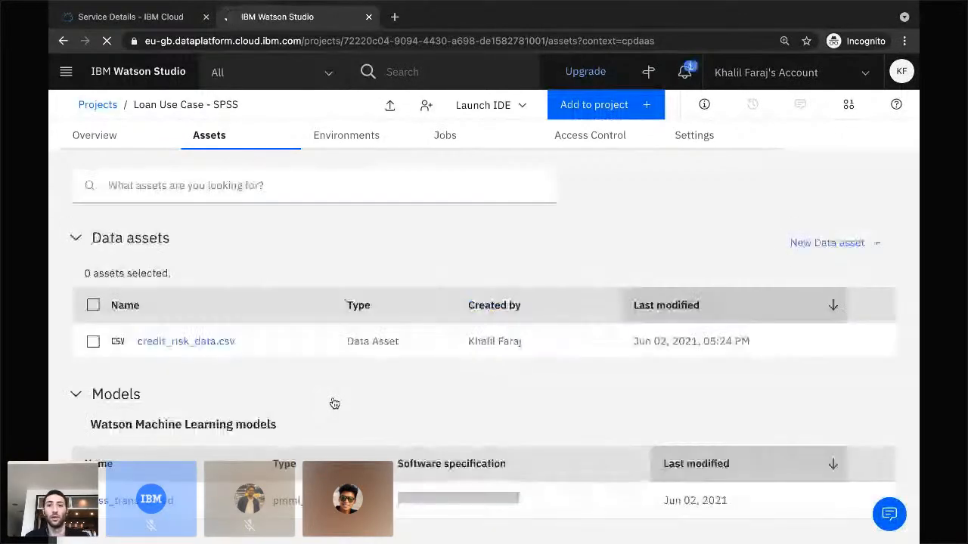
# - View the asset types that can be added to the project, dismiss the list and look through the project's existing assets
pyautogui.click(596, 114)
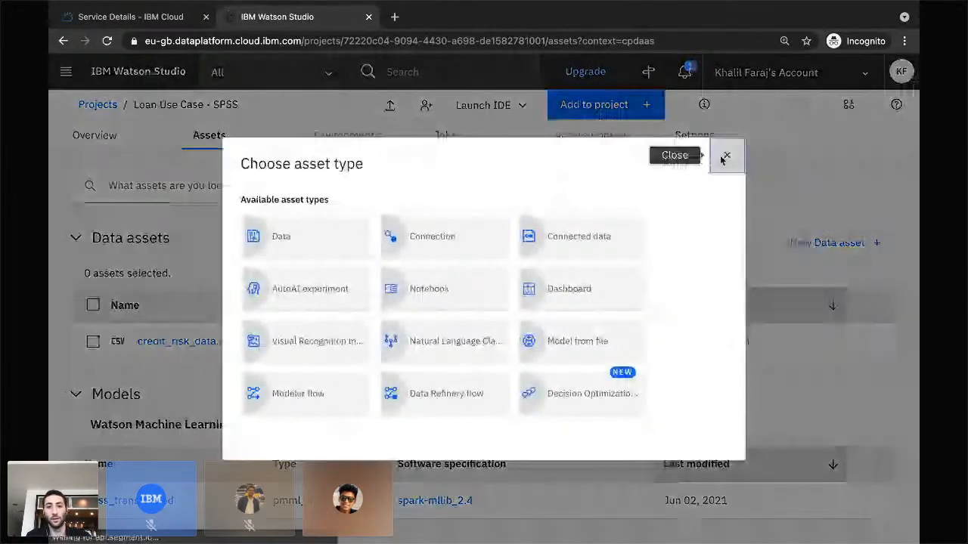
pyautogui.click(724, 157)
pyautogui.scroll(-2, 525, 258)
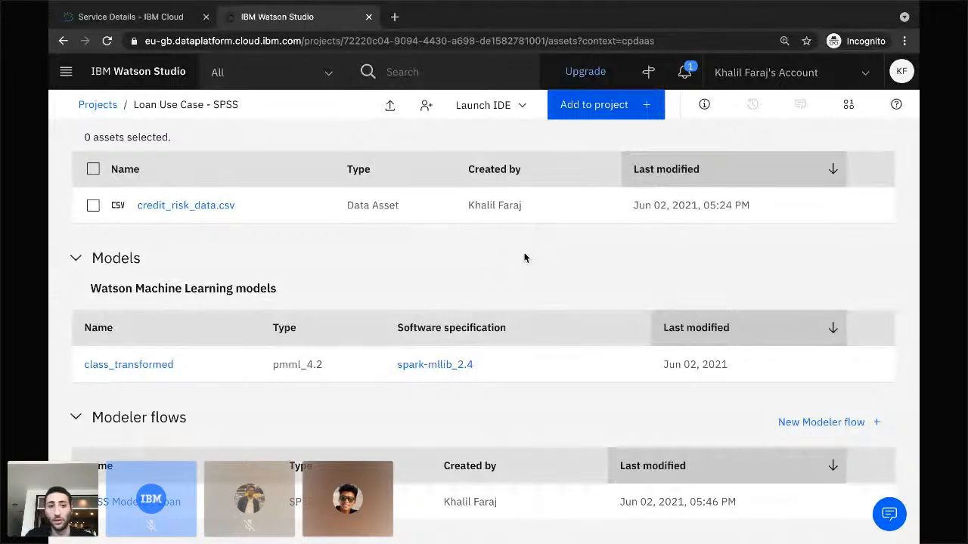
pyautogui.scroll(1, 491, 269)
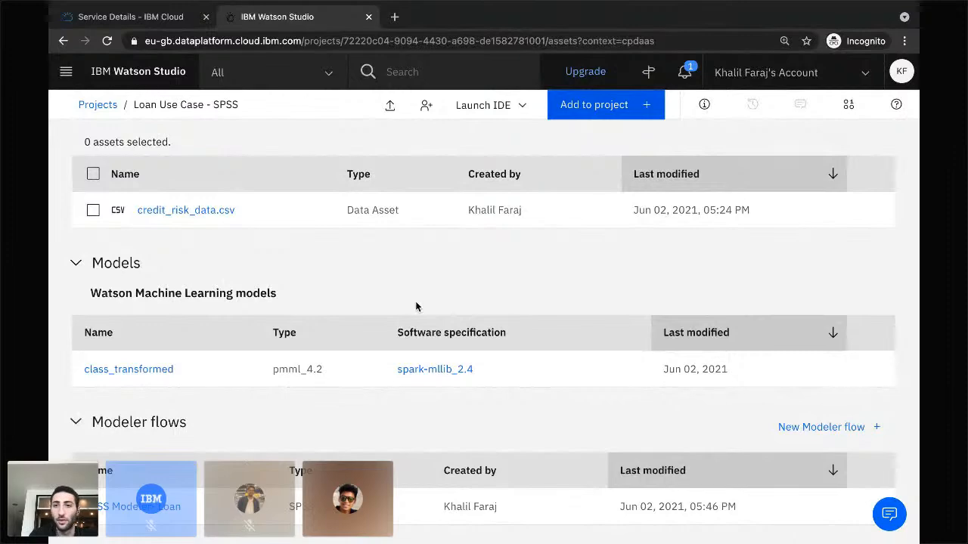
pyautogui.scroll(3, 395, 276)
pyautogui.scroll(1, 395, 276)
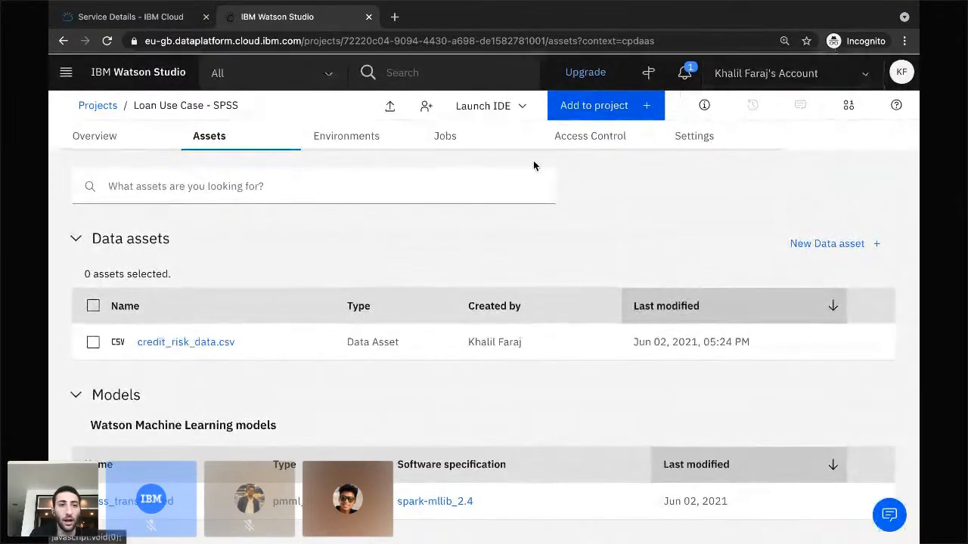
# - Switch to the IBM Cloud browser tab, look over the Account page and go to the Access (IAM) overview
pyautogui.click(148, 21)
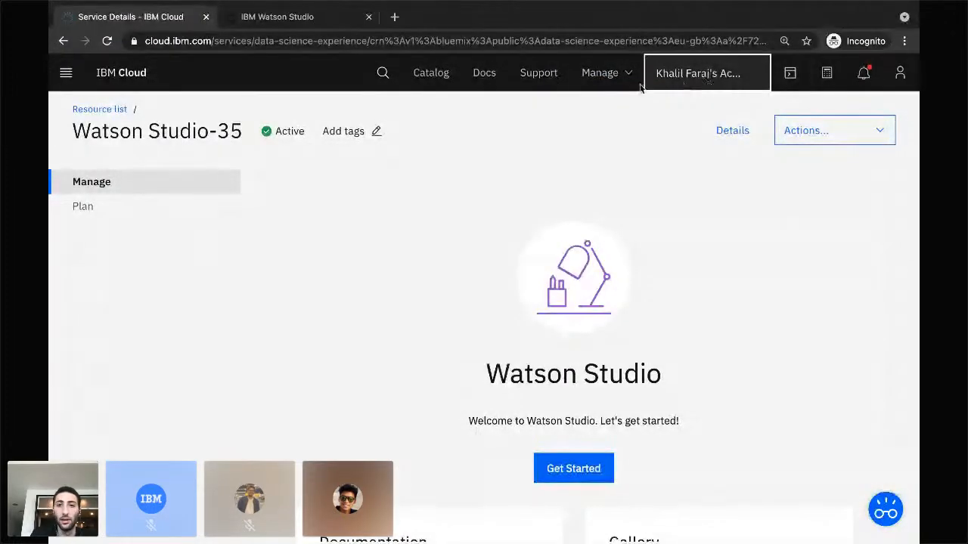
pyautogui.click(603, 76)
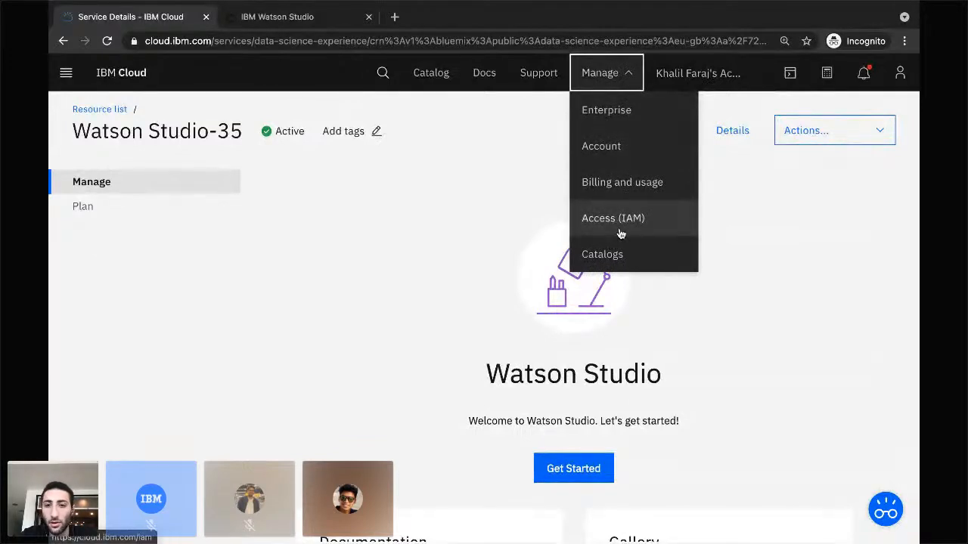
pyautogui.click(623, 145)
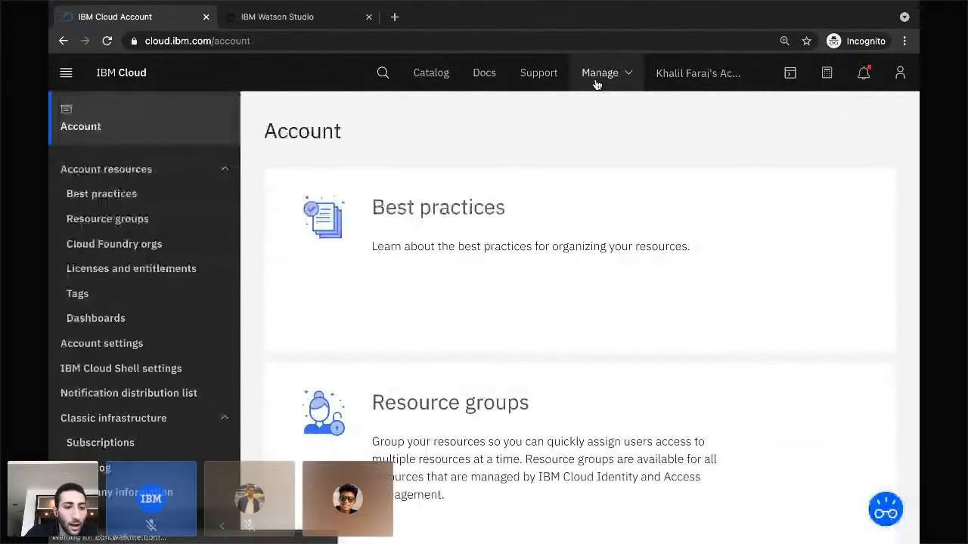
pyautogui.scroll(-2, 132, 318)
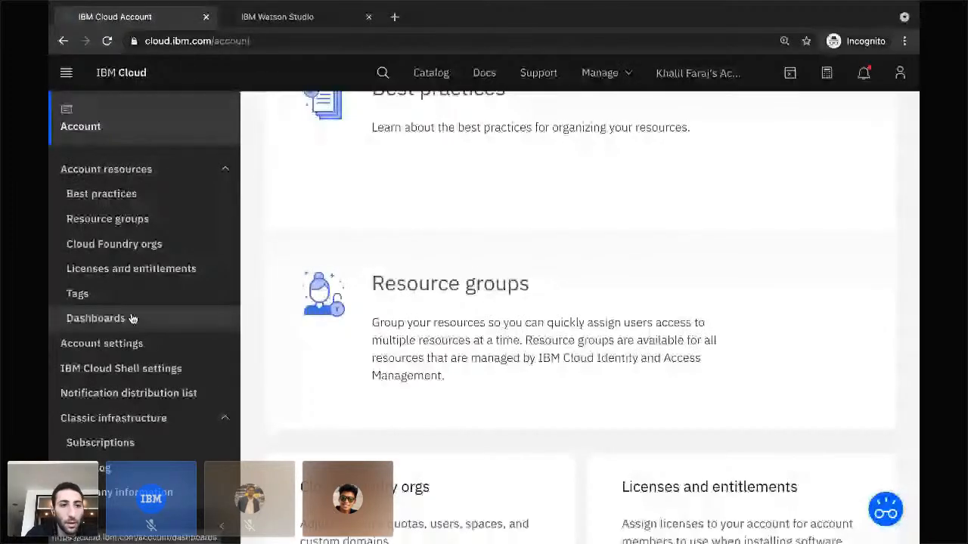
pyautogui.click(132, 318)
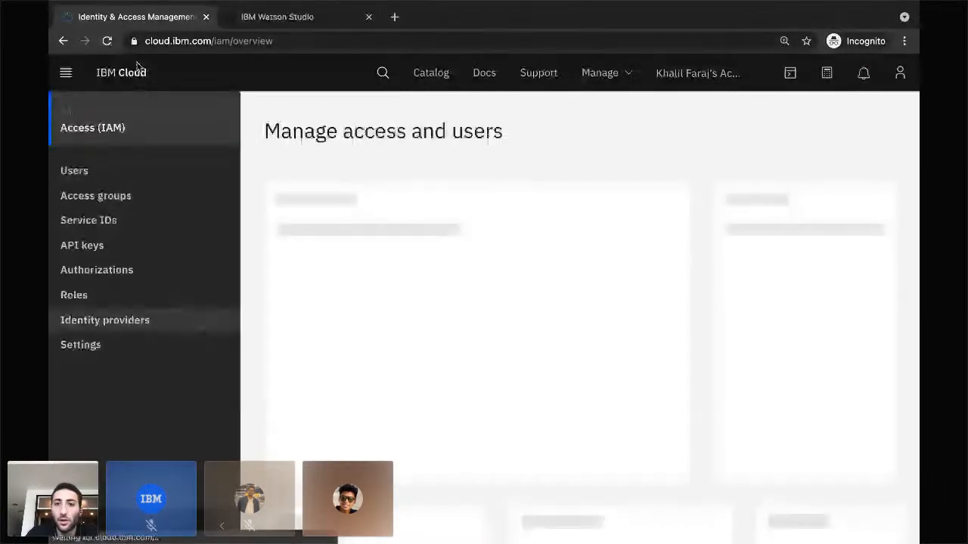
# - Open the API keys page under Access (IAM), view the name and description fields for creating an IBM Cloud API key, and close the form
pyautogui.click(628, 80)
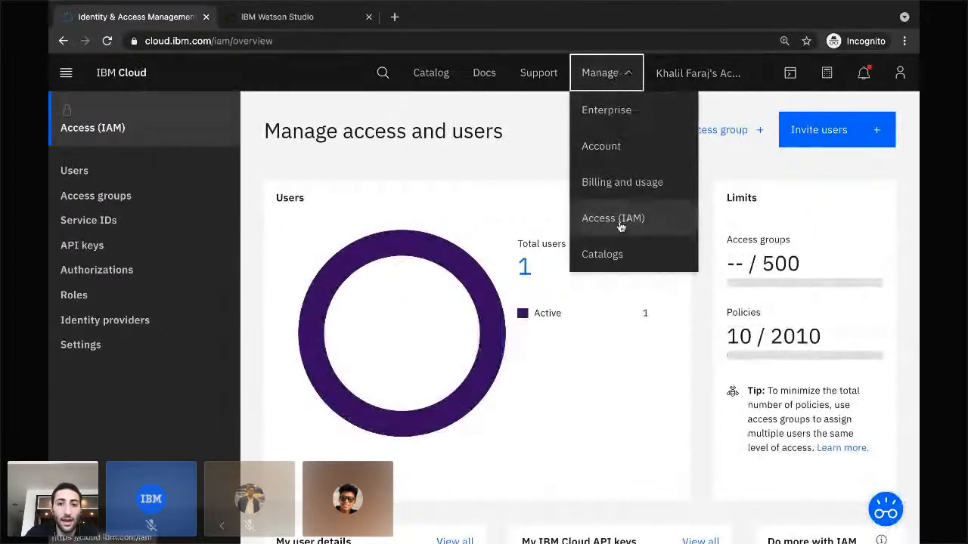
pyautogui.click(106, 257)
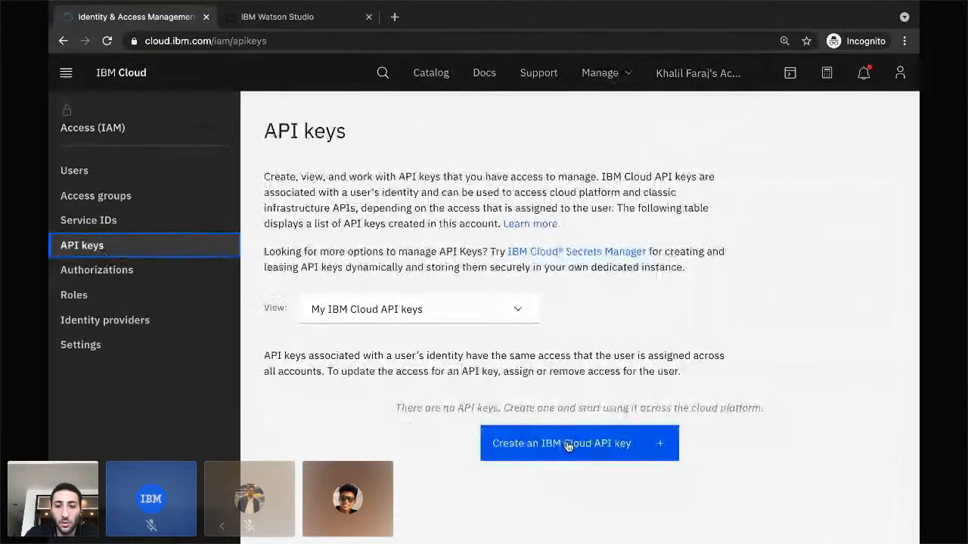
pyautogui.click(560, 447)
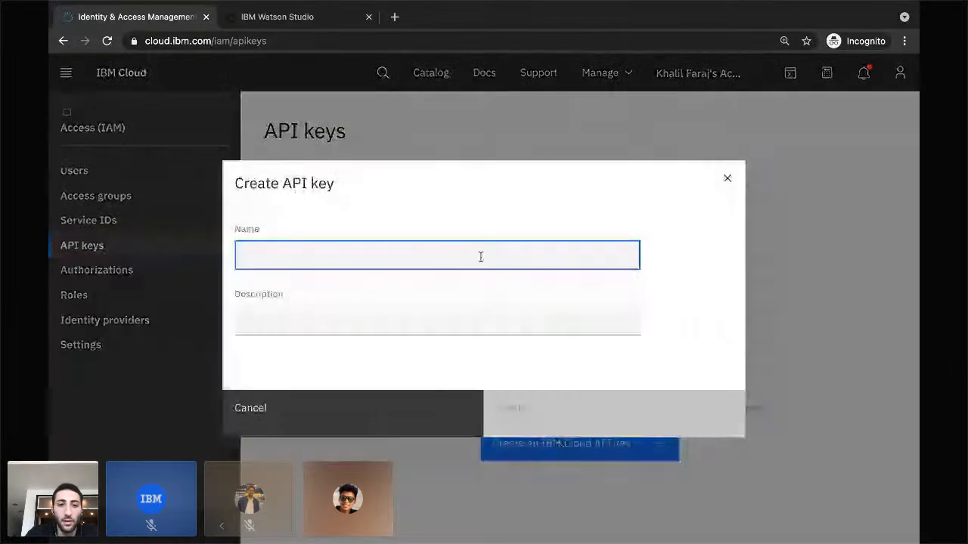
pyautogui.click(457, 261)
pyautogui.click(385, 318)
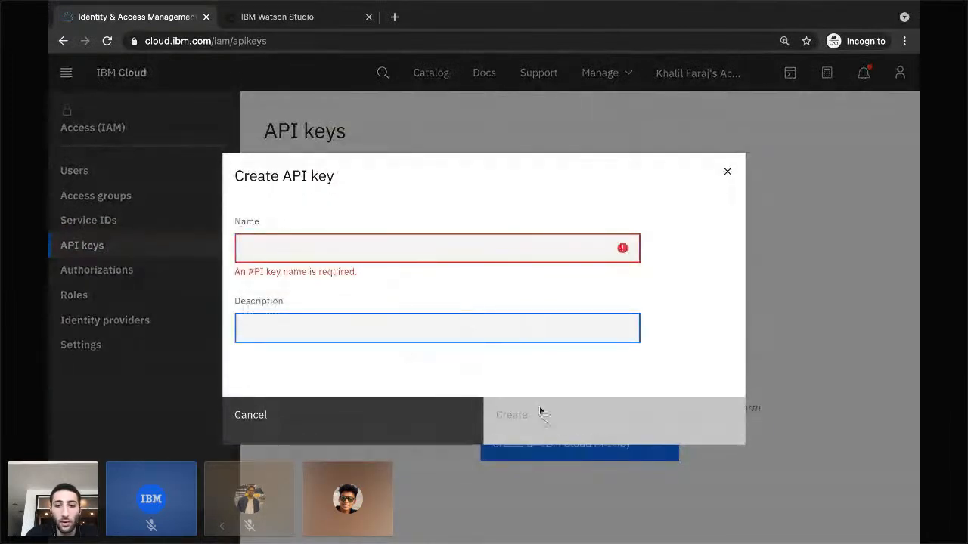
pyautogui.click(727, 173)
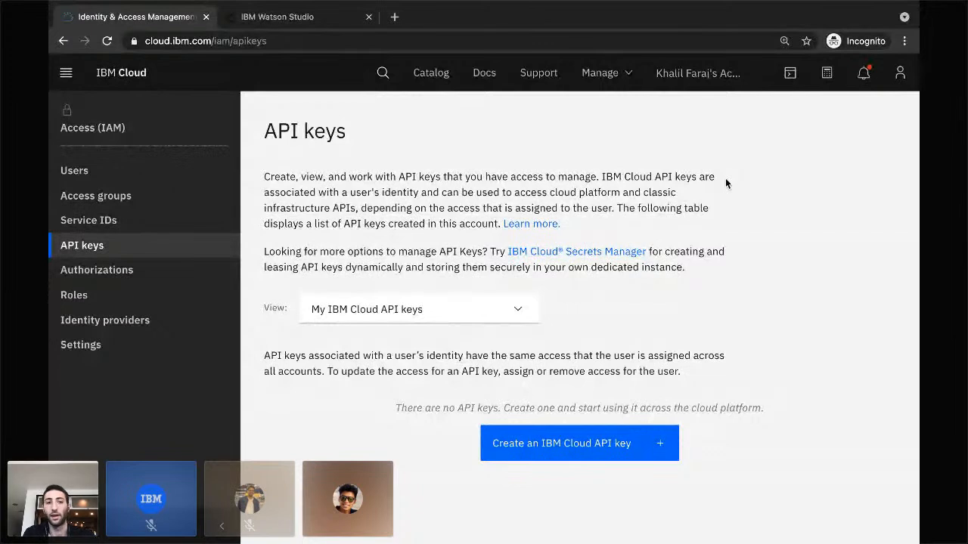
# - Show and dismiss the account management options on the API keys page, and switch to the Workshop slide of the presentation
pyautogui.click(601, 73)
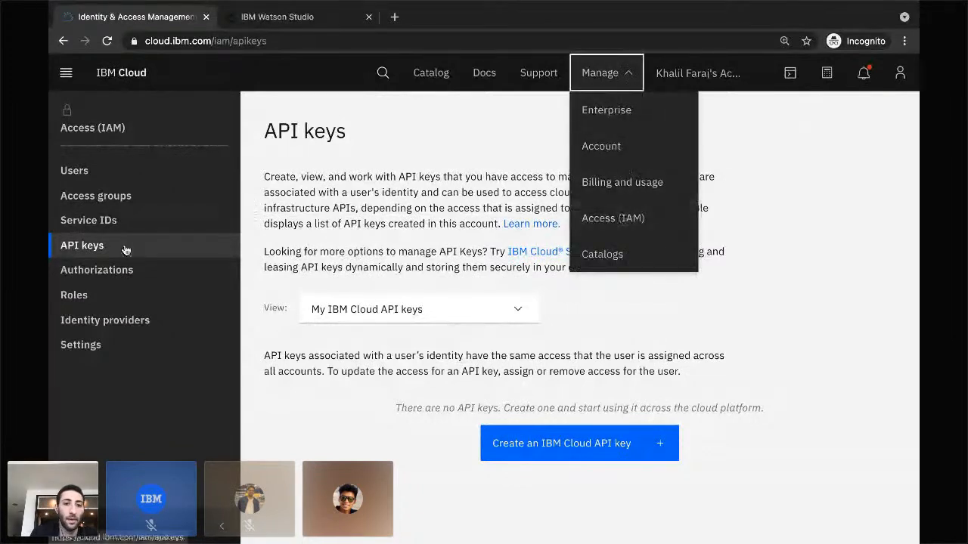
pyautogui.click(408, 448)
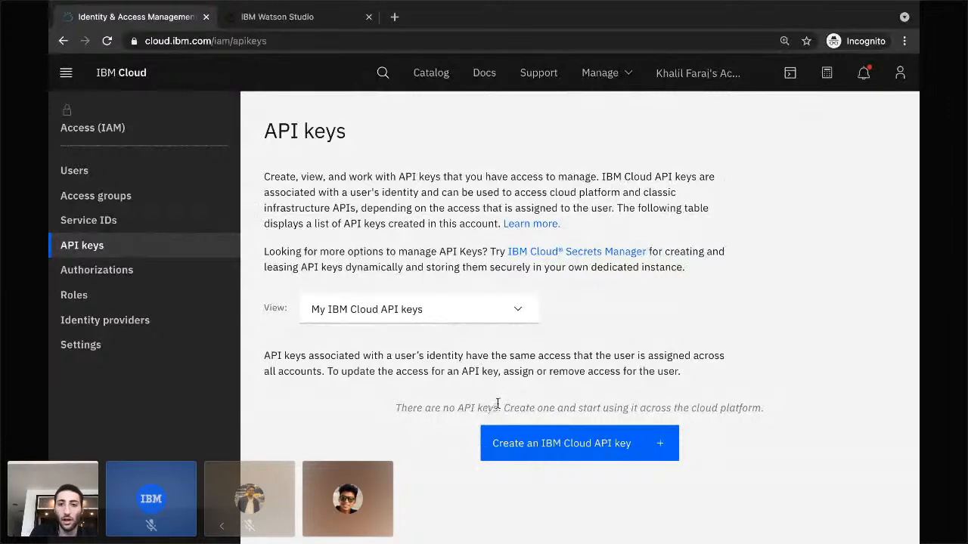
pyautogui.hotkey('ctrl', 'Right')
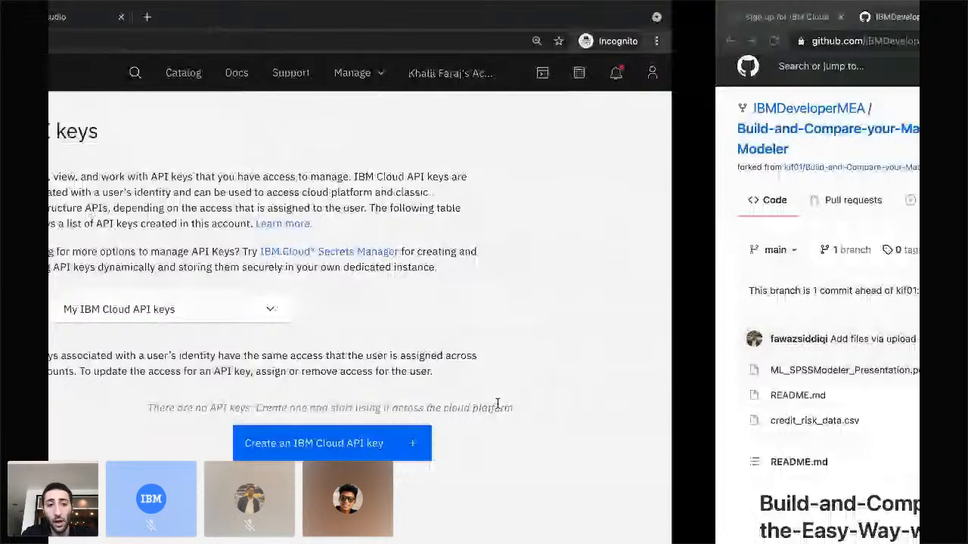
pyautogui.hotkey('ctrl', 'Right')
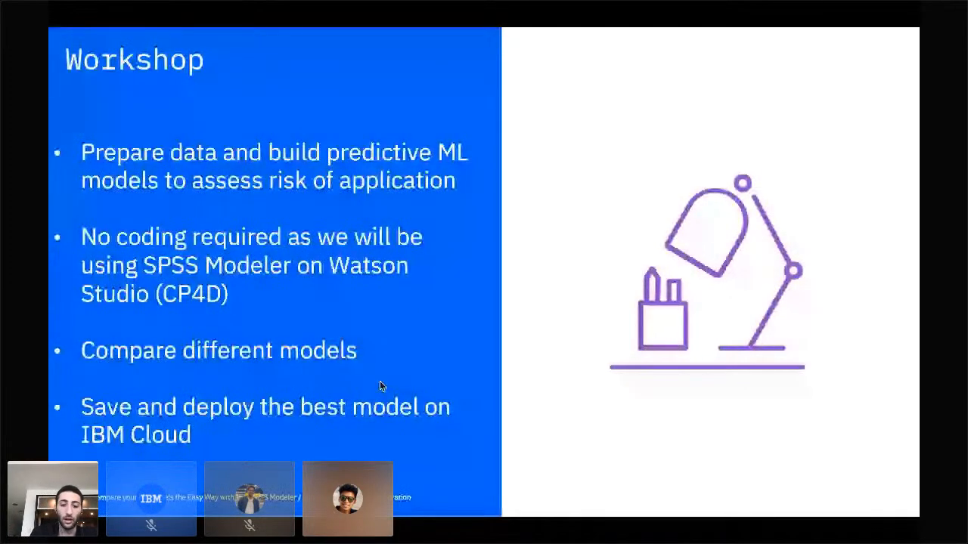